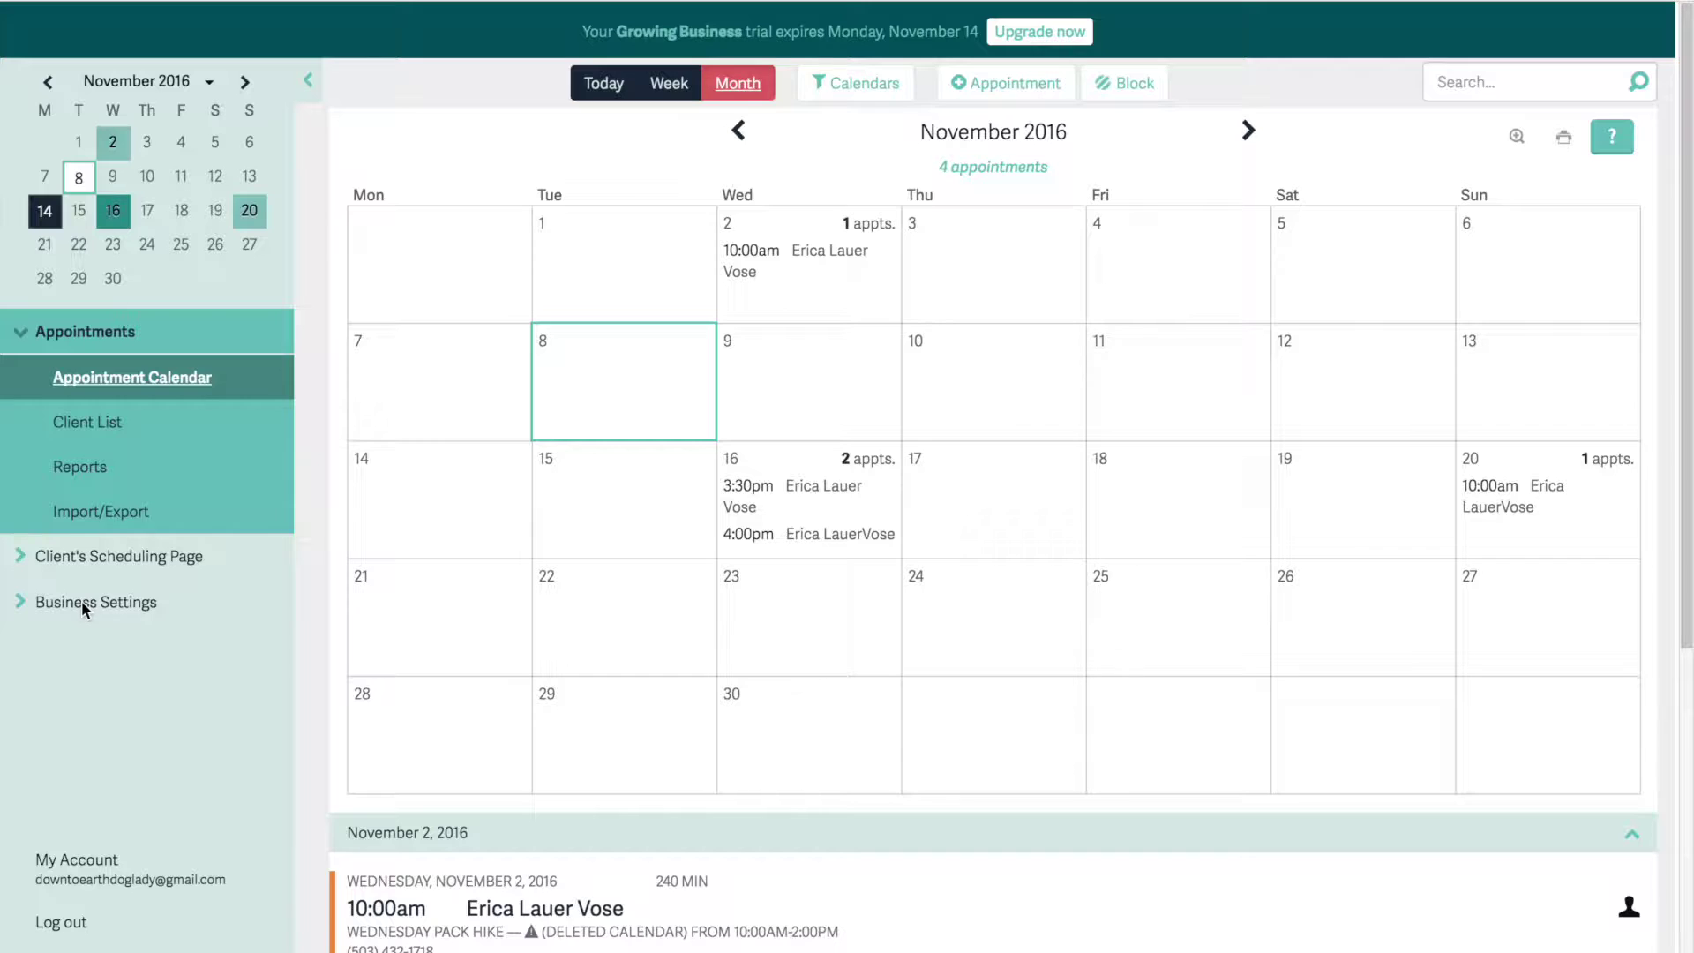
Open the availability page in the business settings for the Down to Earth Dog Lady calendar
left_click(82, 600)
scroll(83, 415, "down", 3)
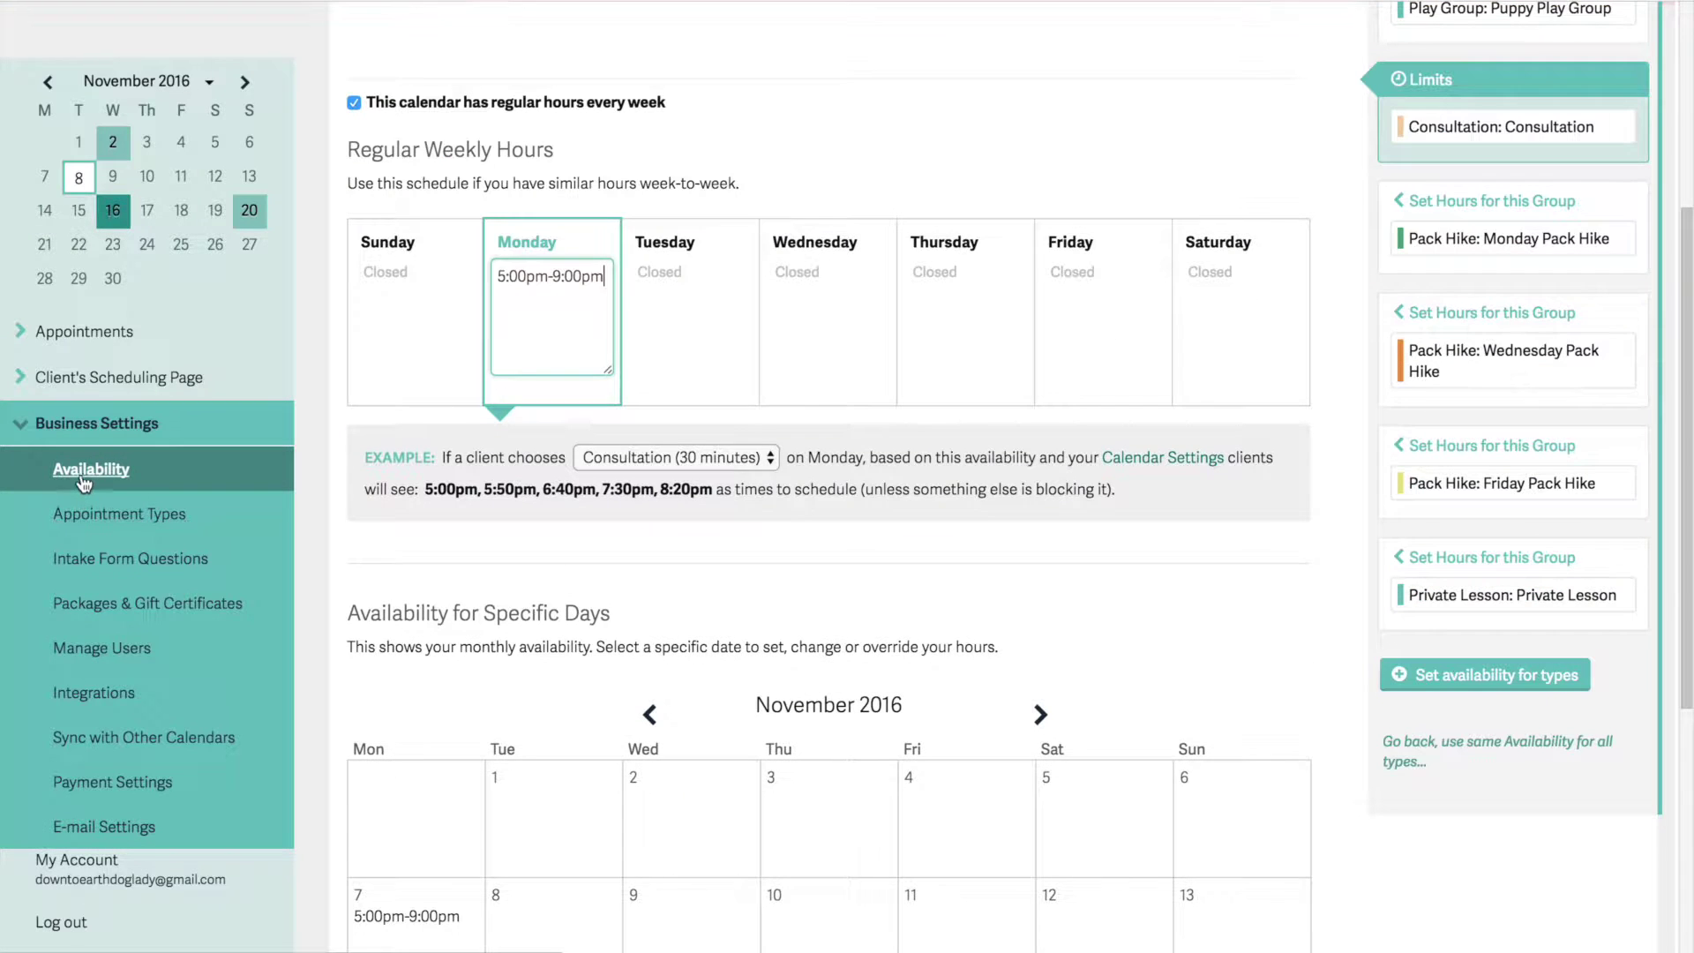
scroll(849, 212, "up", 3)
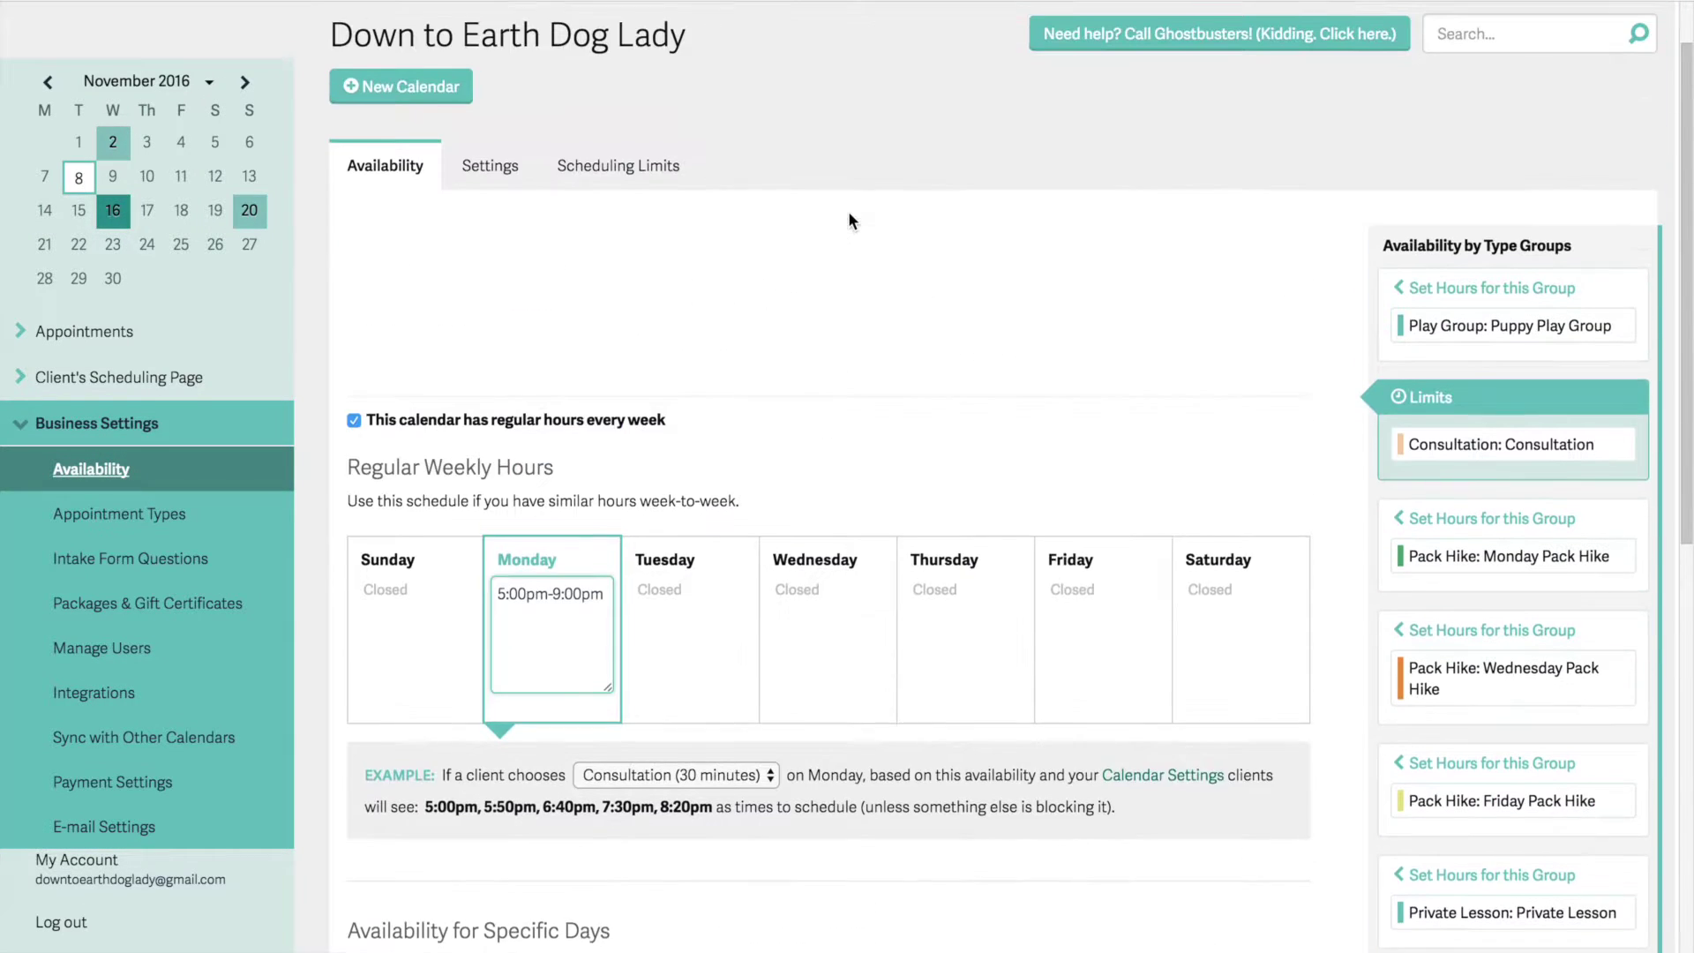
scroll(849, 221, "up", 2)
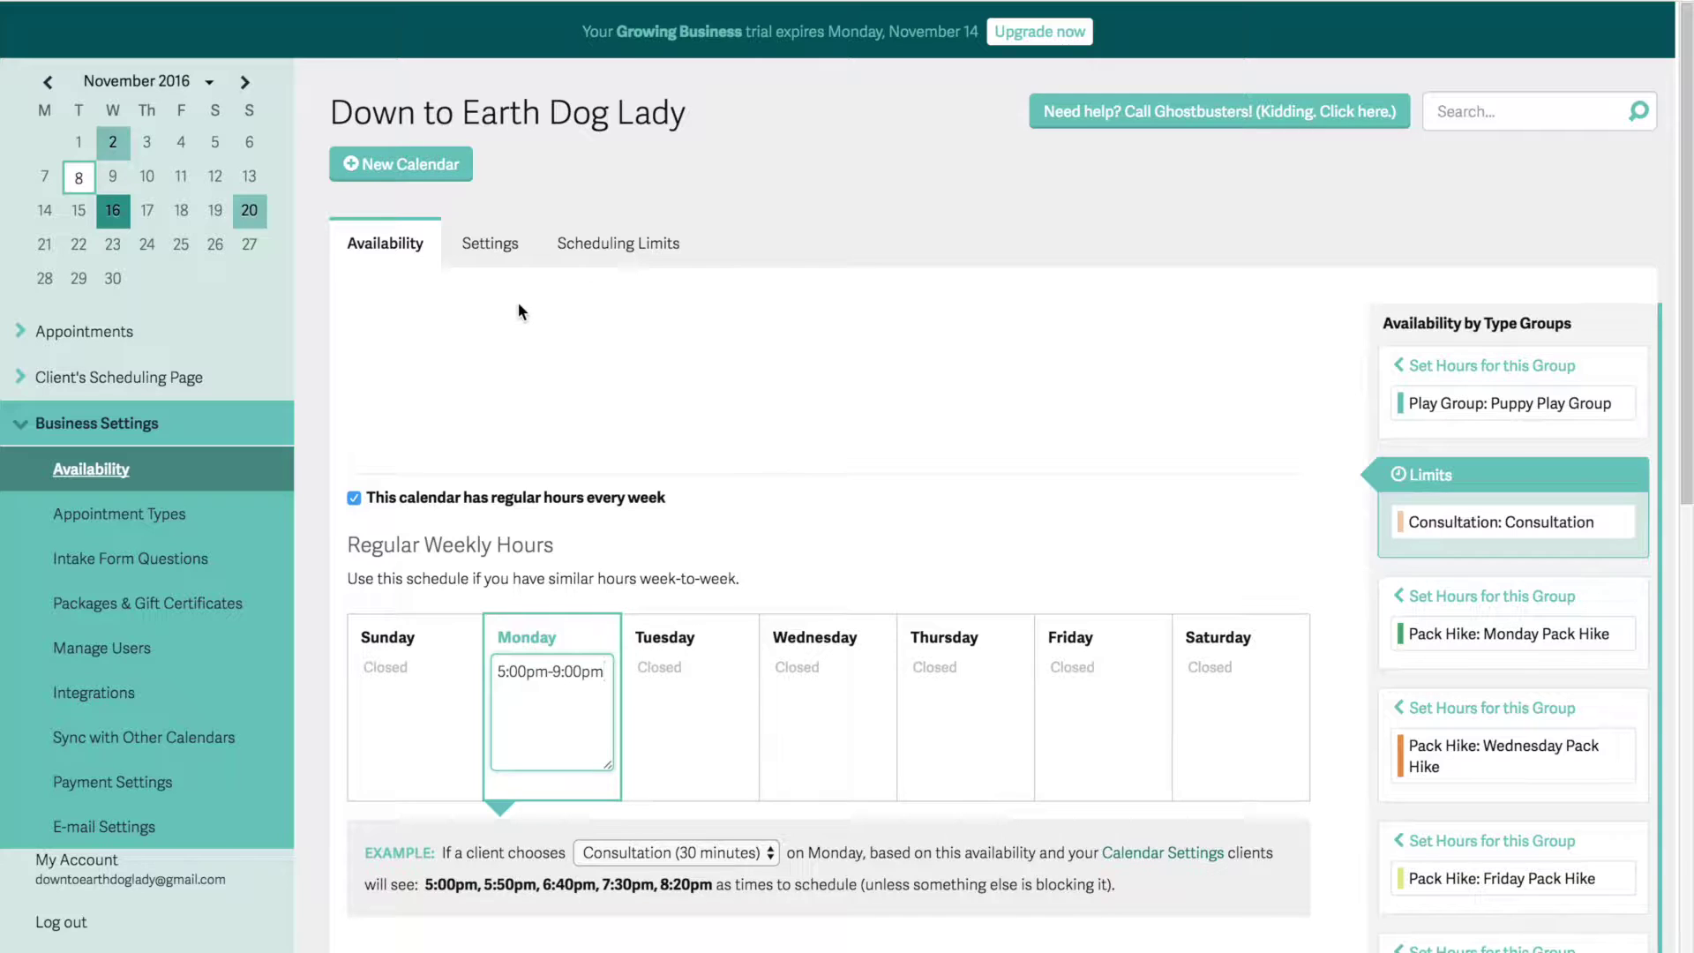
Review the calendar's general settings, including its name, contact field and the appointment types that can be scheduled
left_click(492, 251)
left_click(491, 250)
scroll(457, 420, "down", 1)
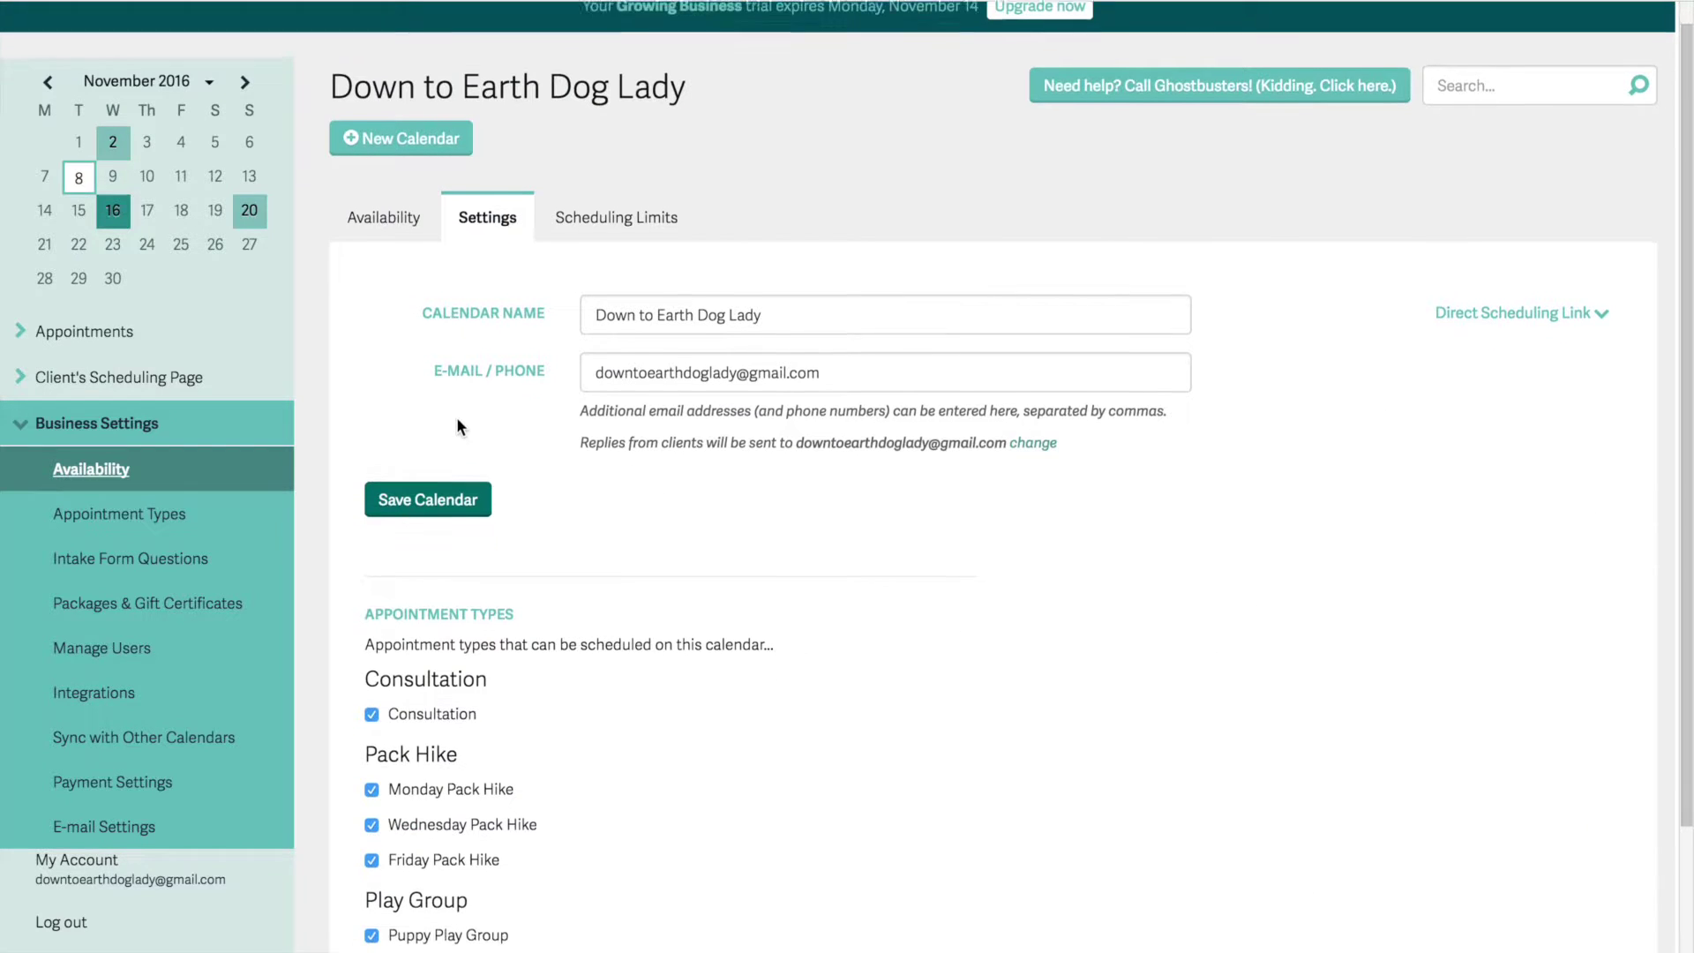
mouse_move(695, 376)
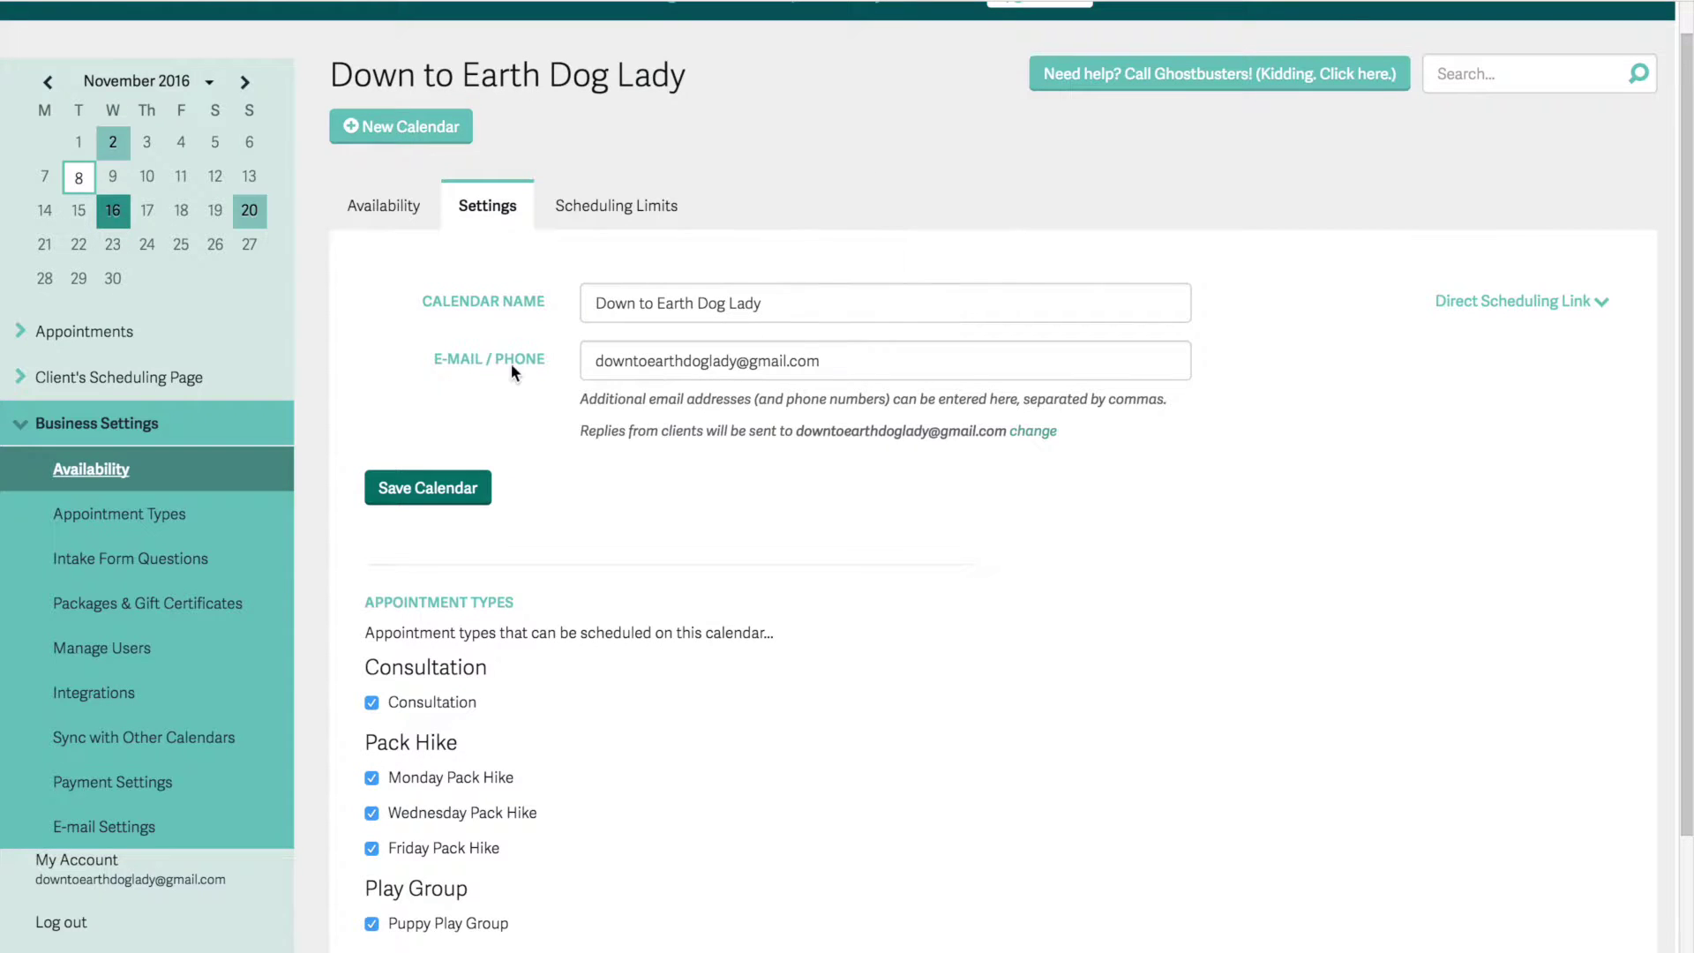
scroll(586, 453, "down", 3)
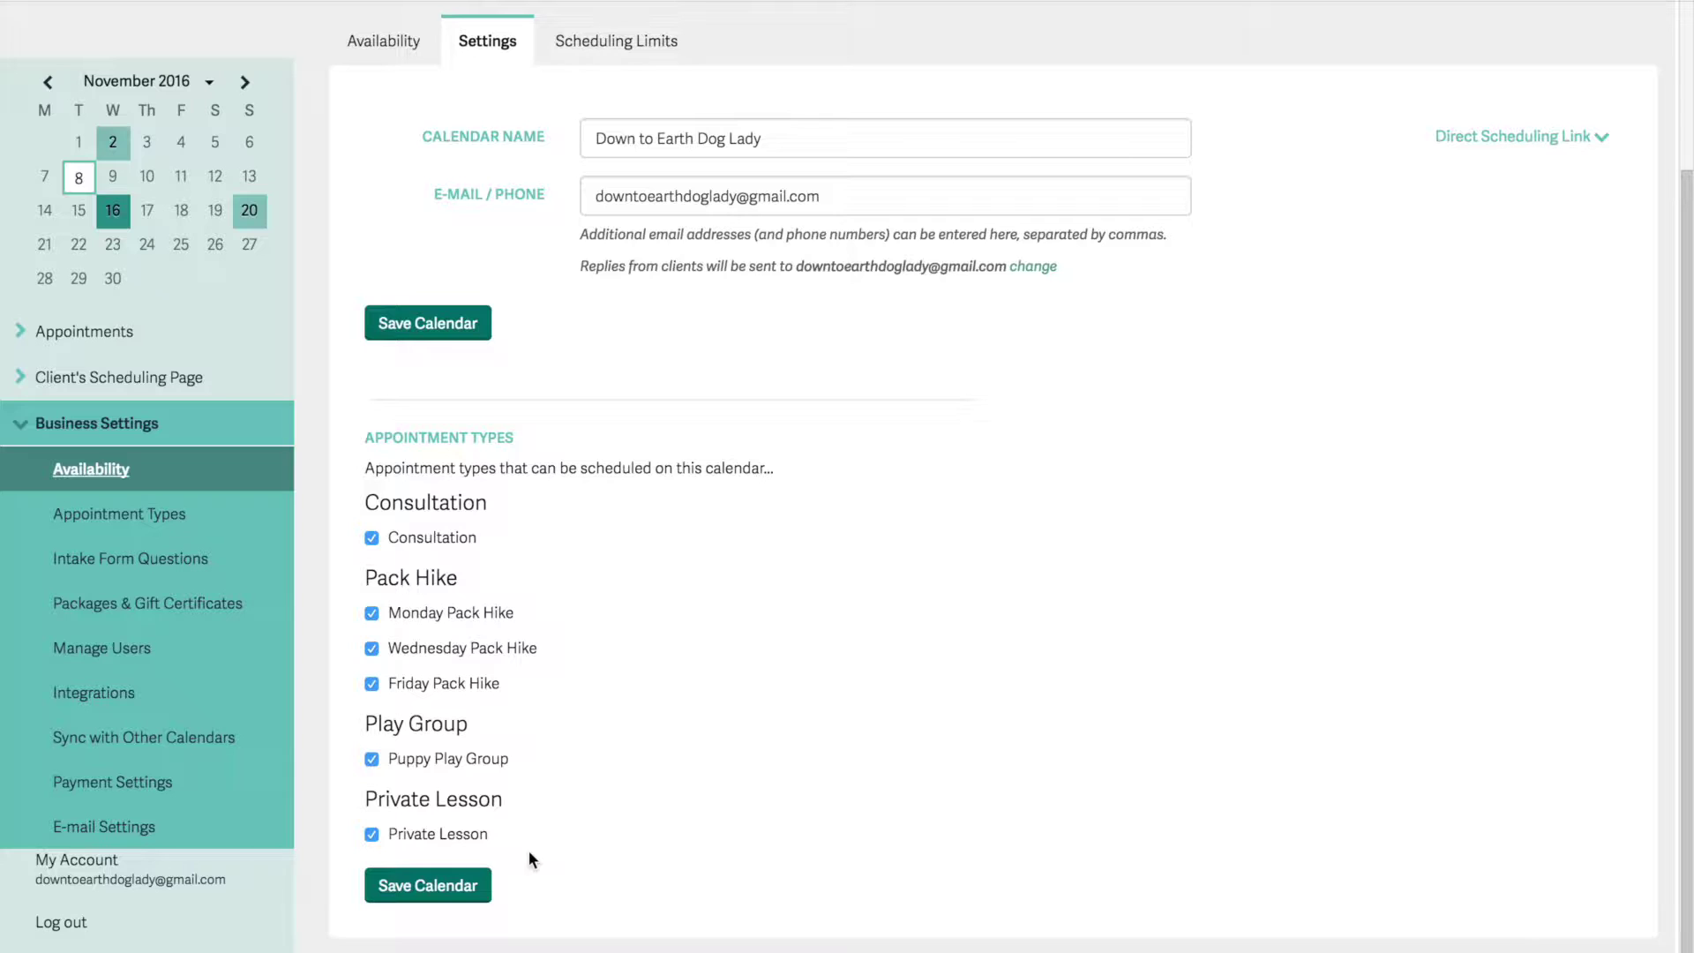
scroll(528, 845, "up", 3)
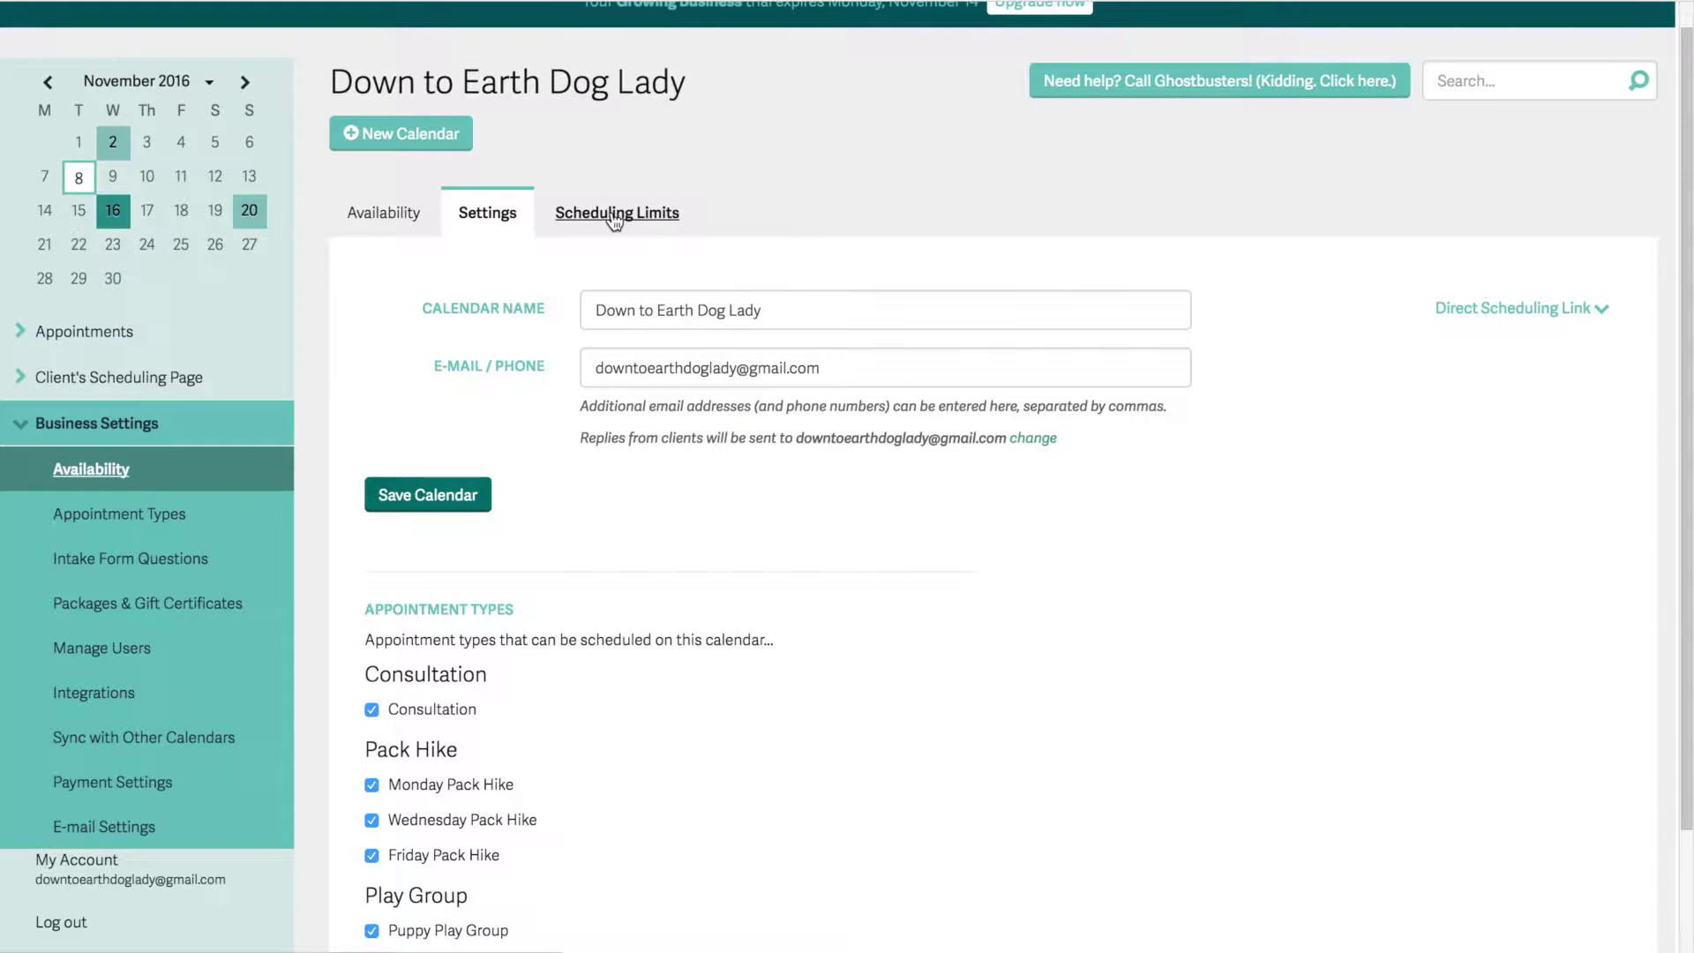
Open the calendar's direct scheduling link, look through the client scheduling page, and collapse the link section
left_click(1595, 309)
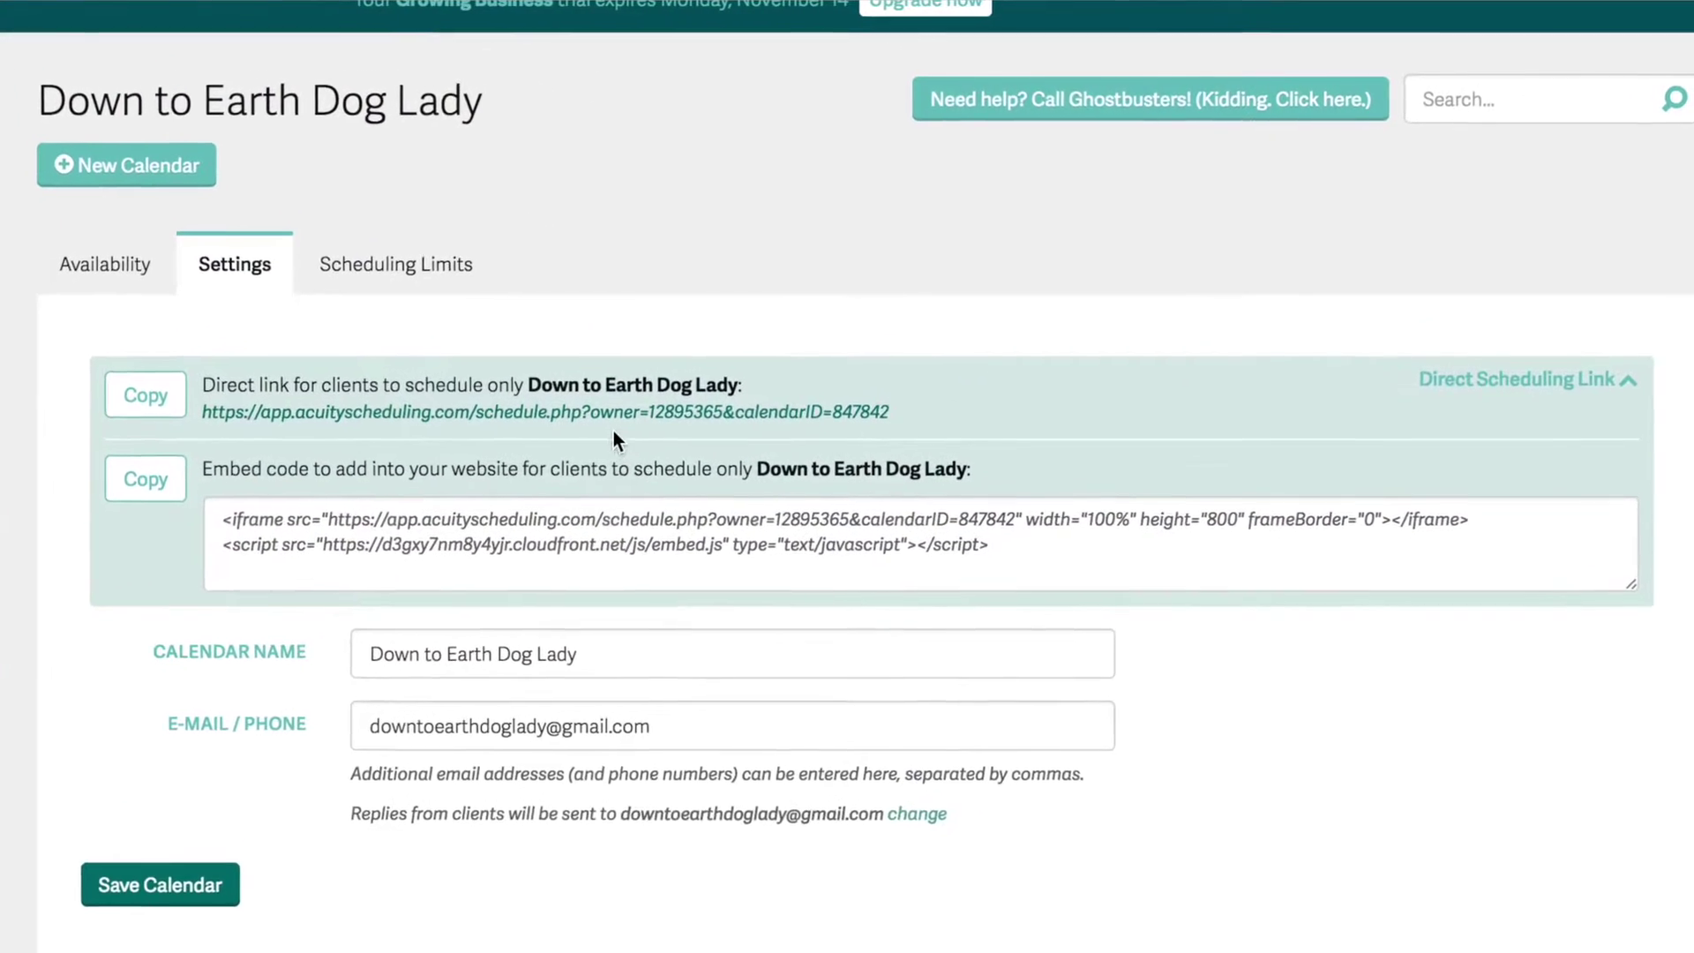
left_click(582, 429)
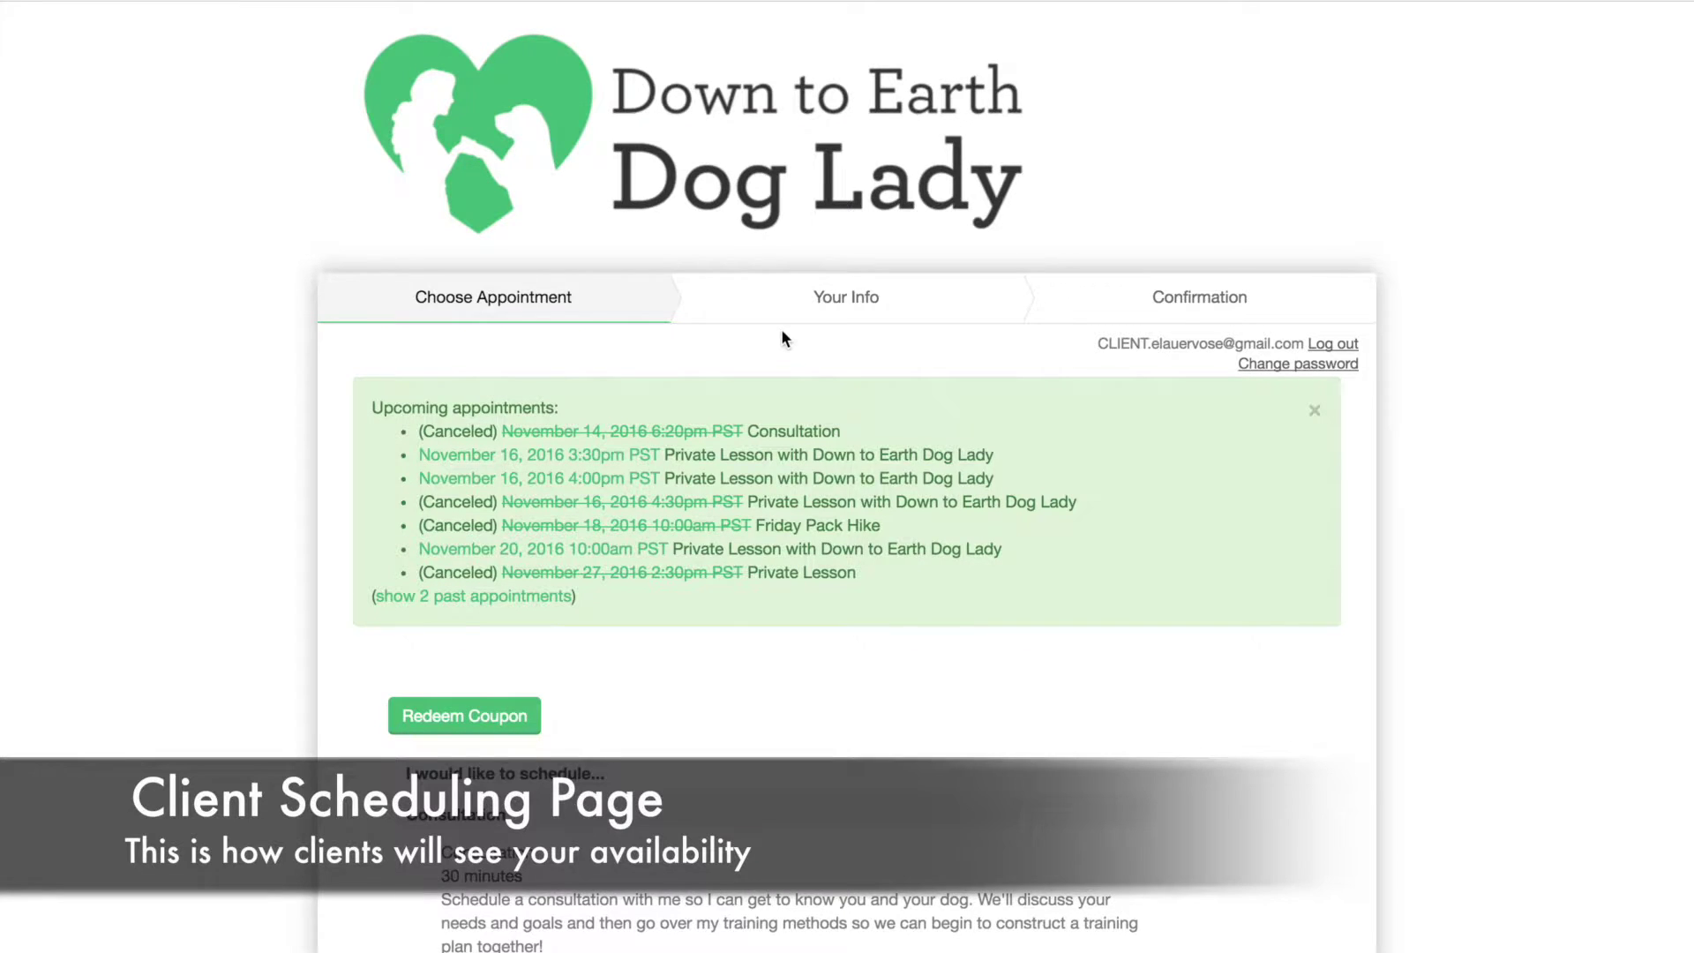
scroll(784, 338, "down", 2)
scroll(781, 338, "down", 10)
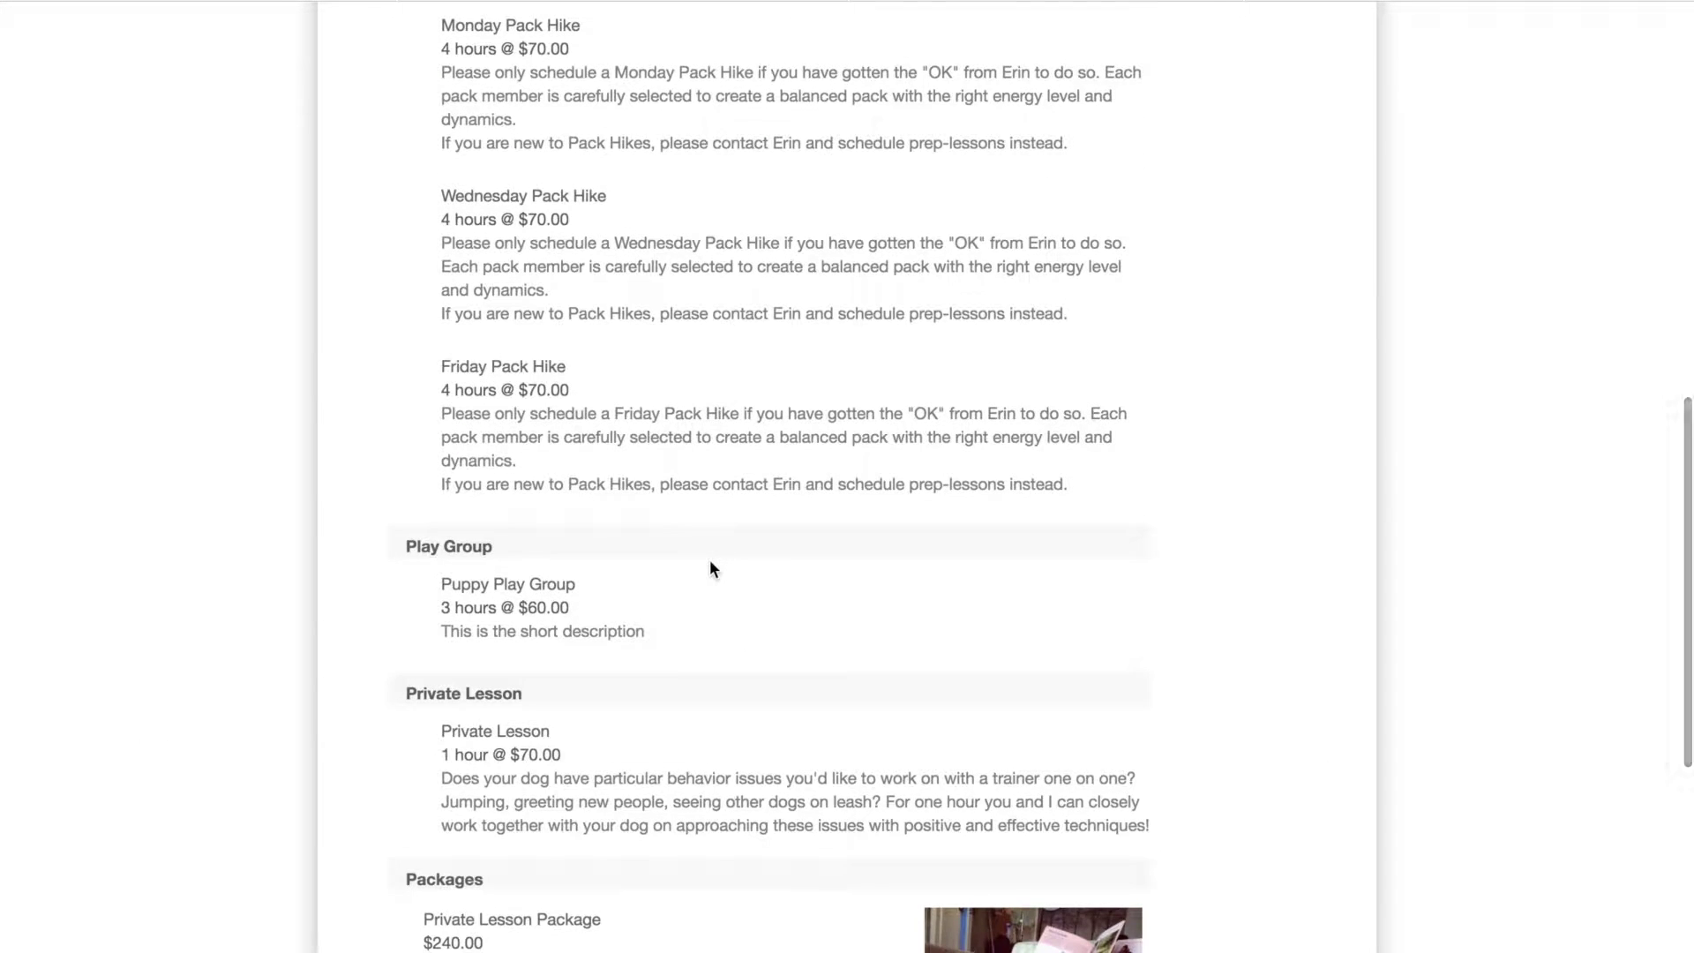
scroll(711, 563, "up", 8)
scroll(709, 560, "up", 4)
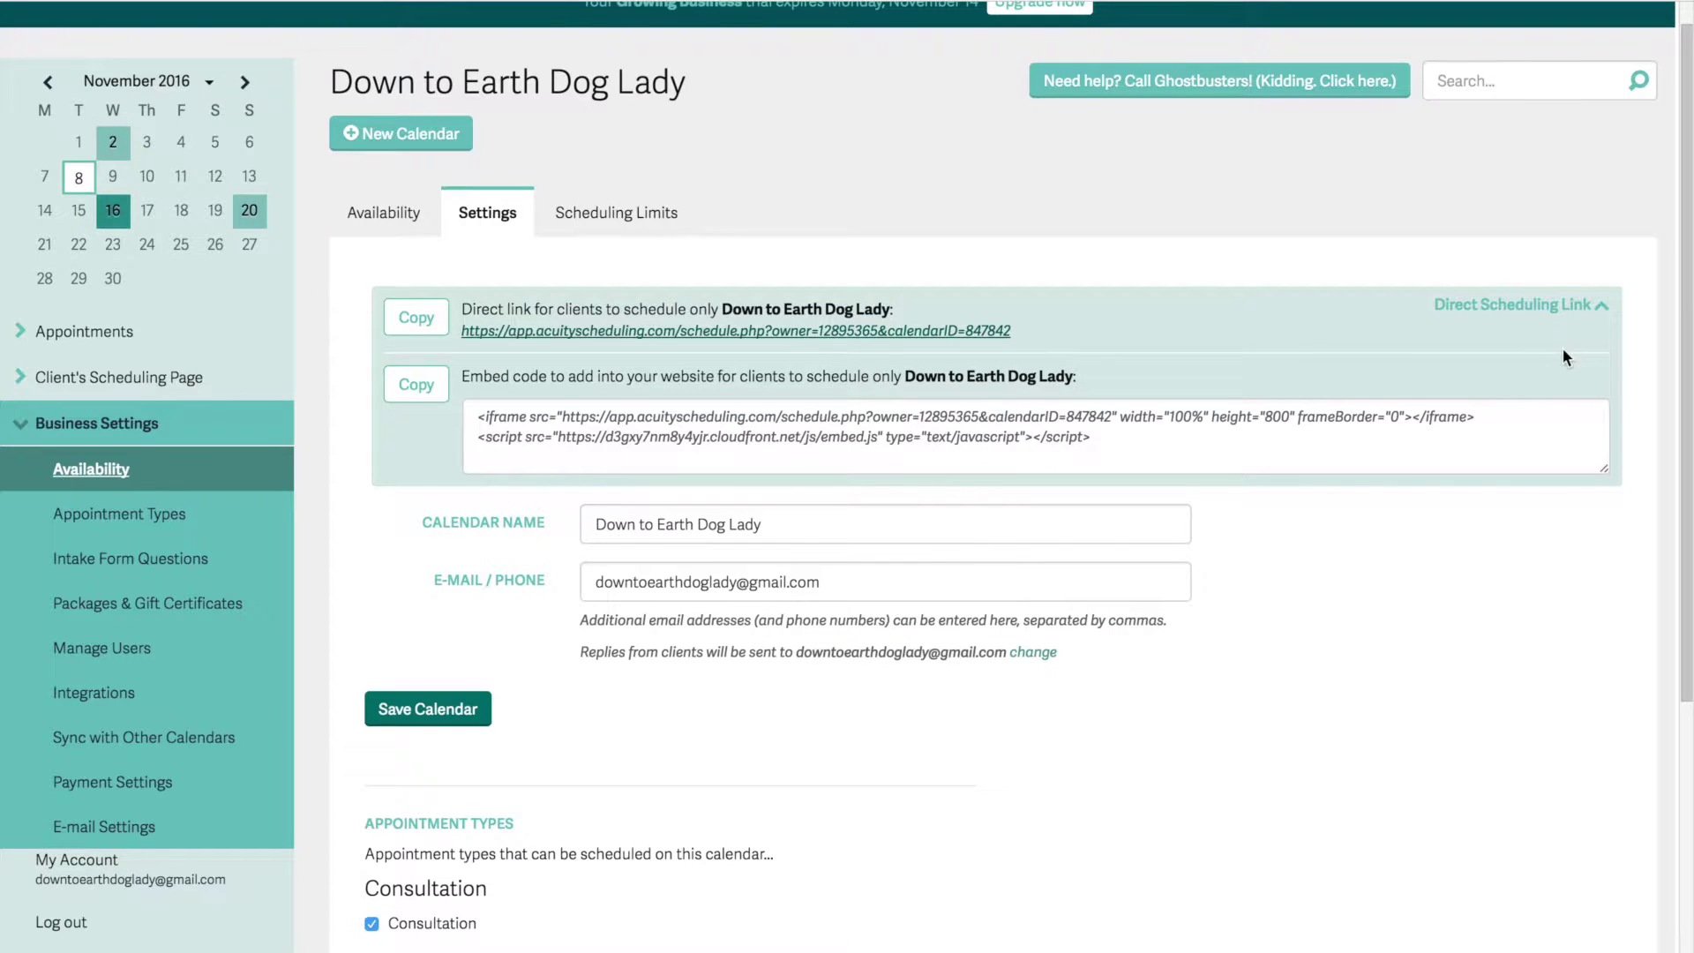
left_click(1551, 307)
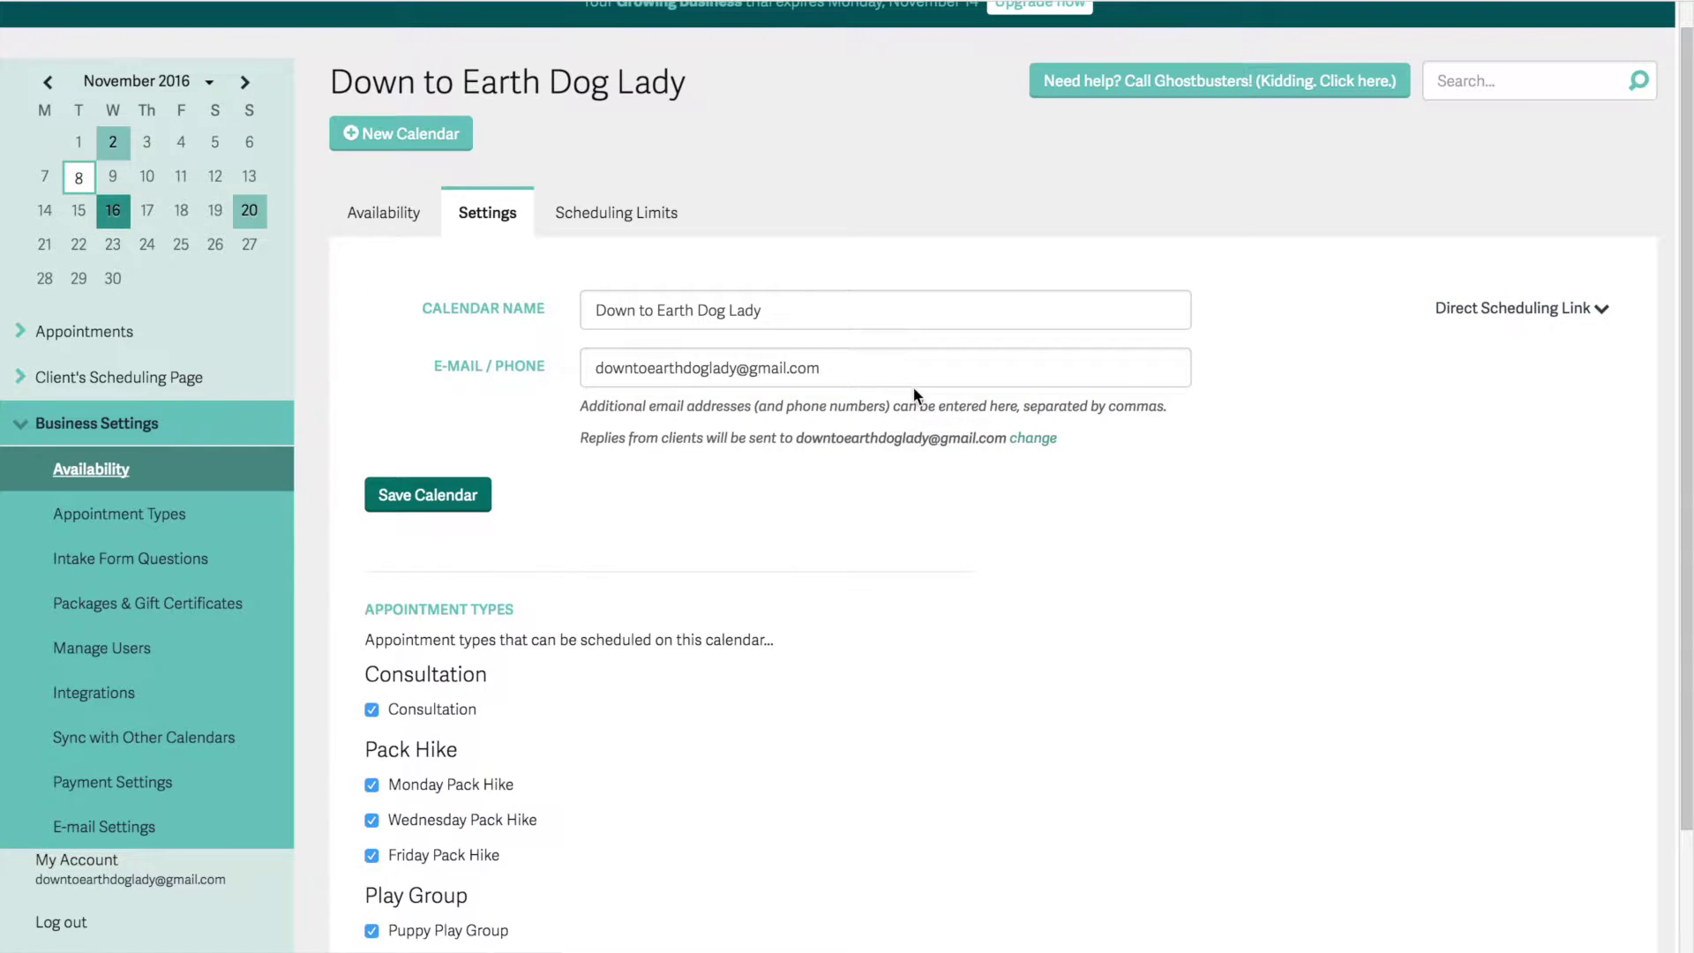
Examine the scheduling limits for how far in advance clients can book appointments
left_click(639, 214)
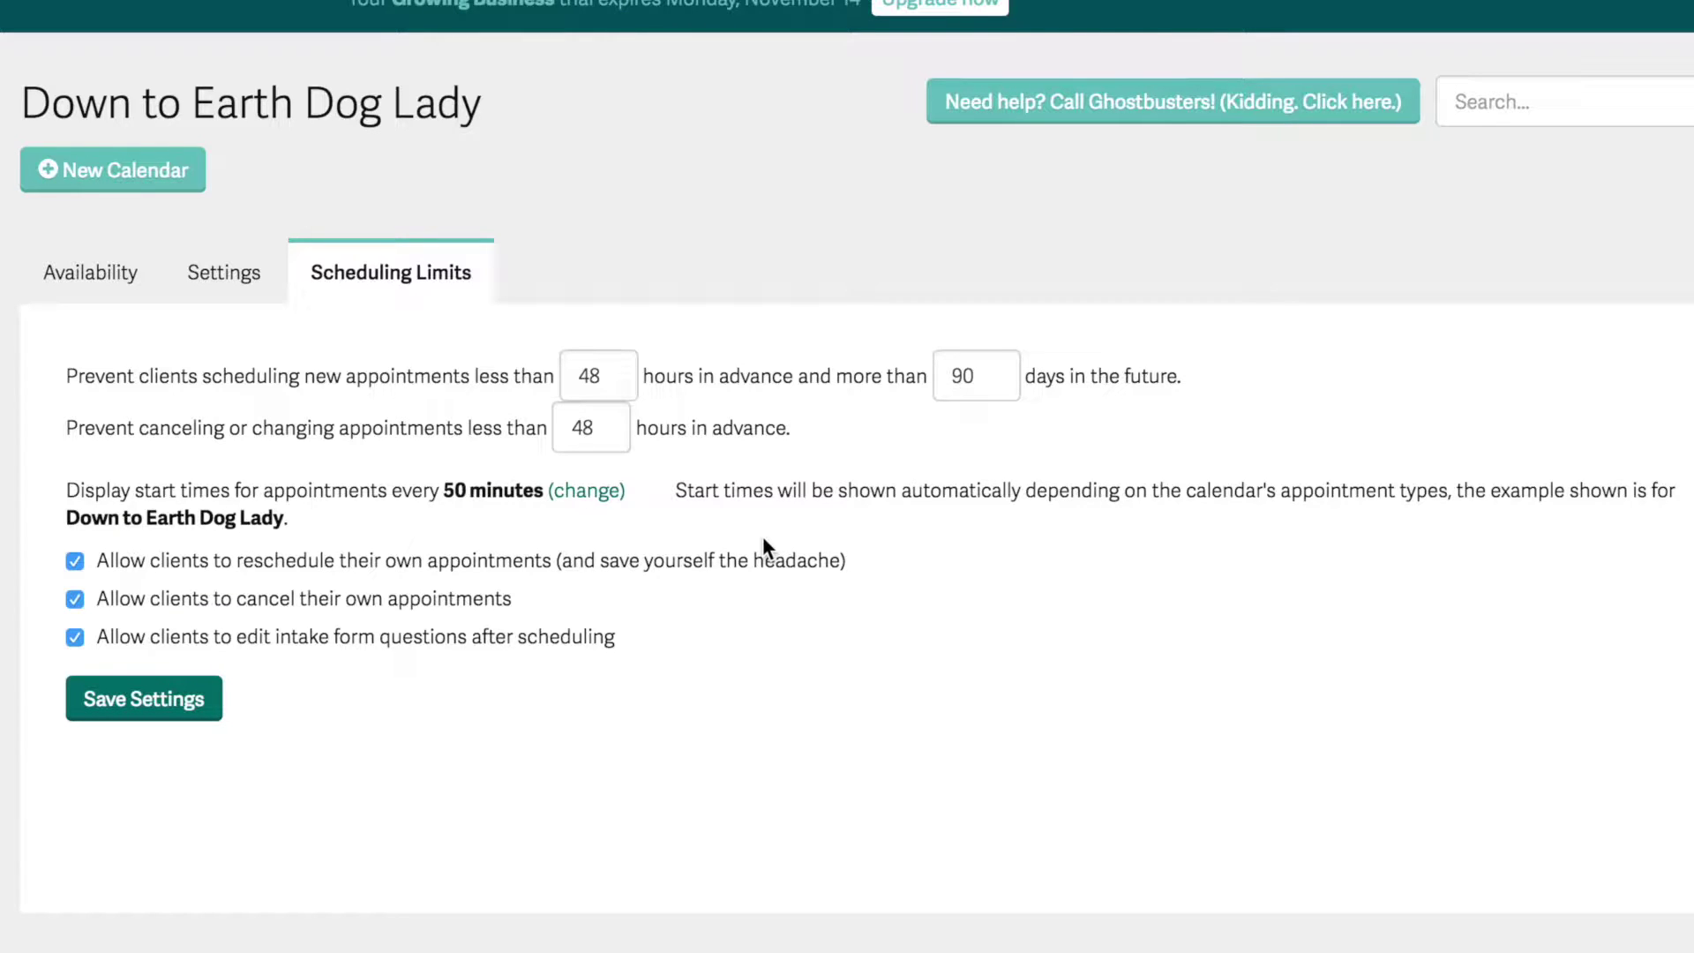
left_click(972, 380)
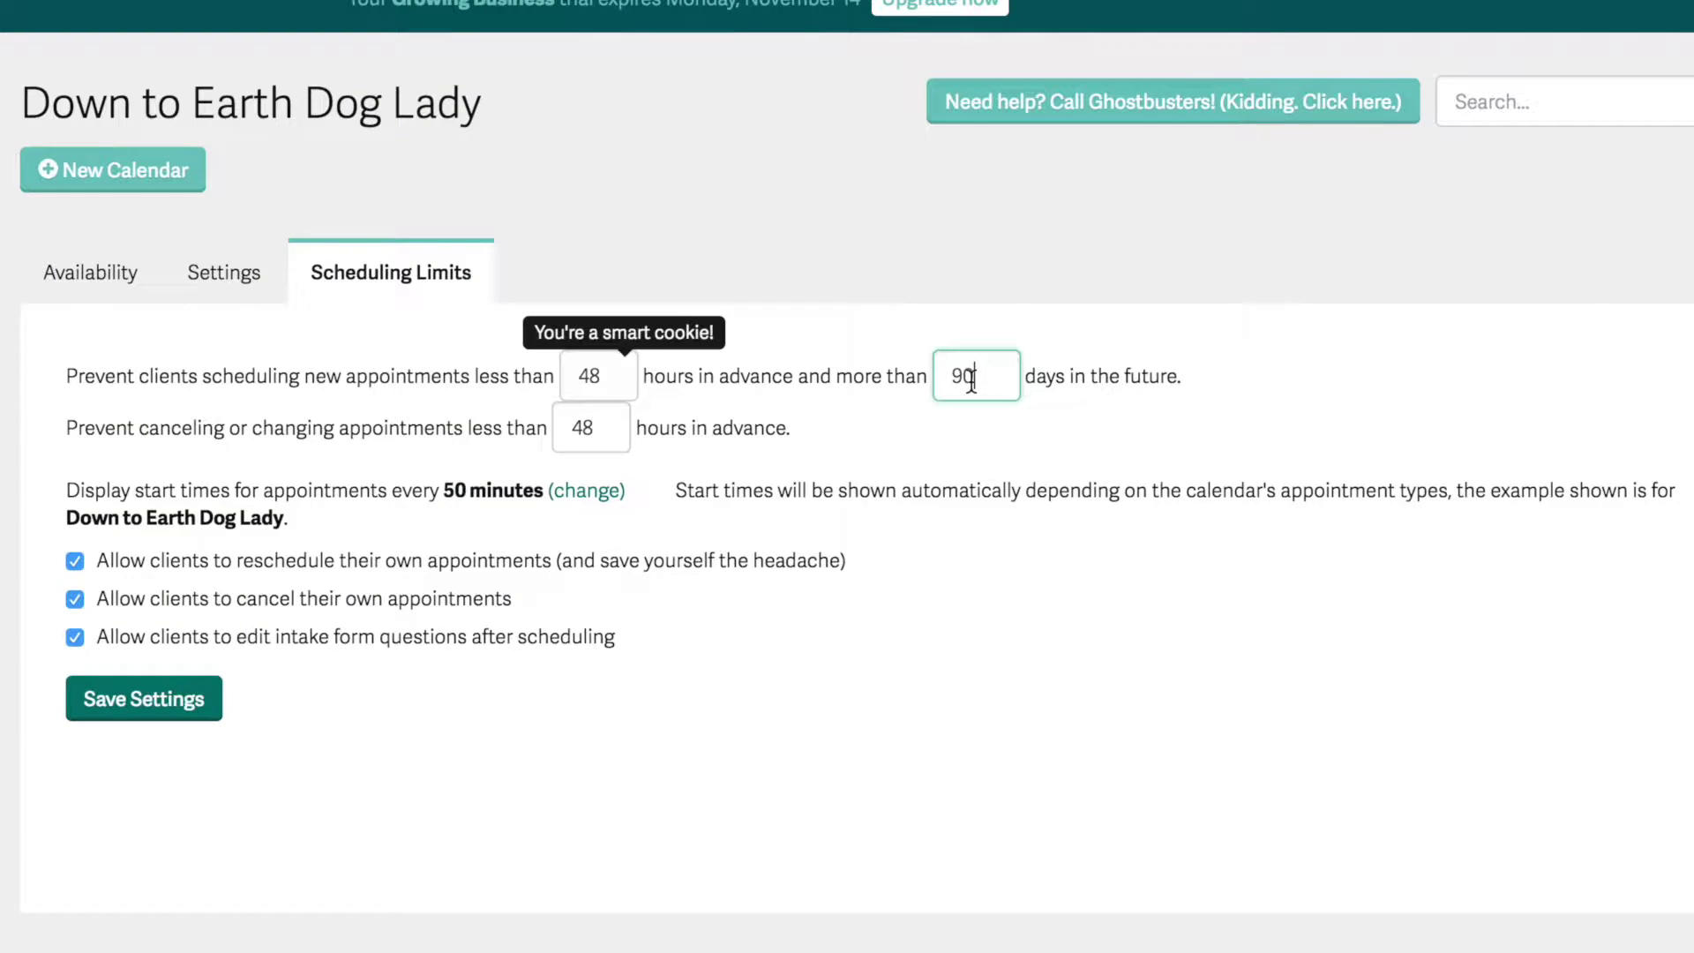
type("0")
key("BackSpace")
left_click(919, 469)
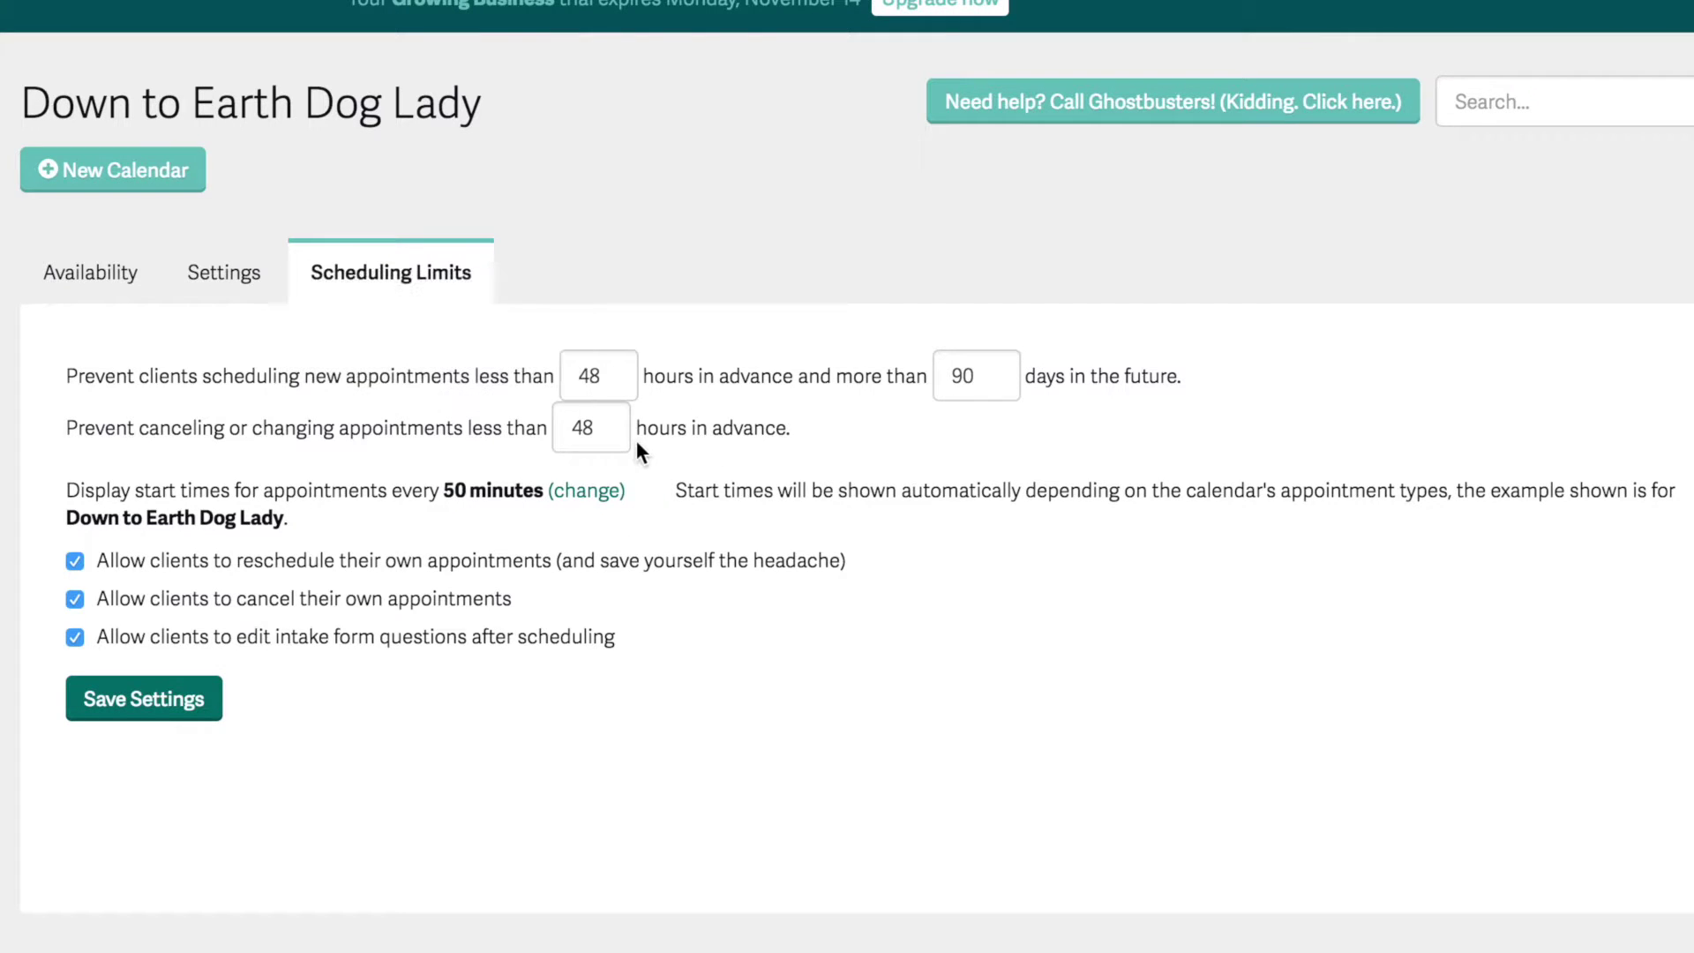
Try a manual interval for displayed appointment start times and switch it back to automatic
mouse_move(630, 443)
left_click(589, 492)
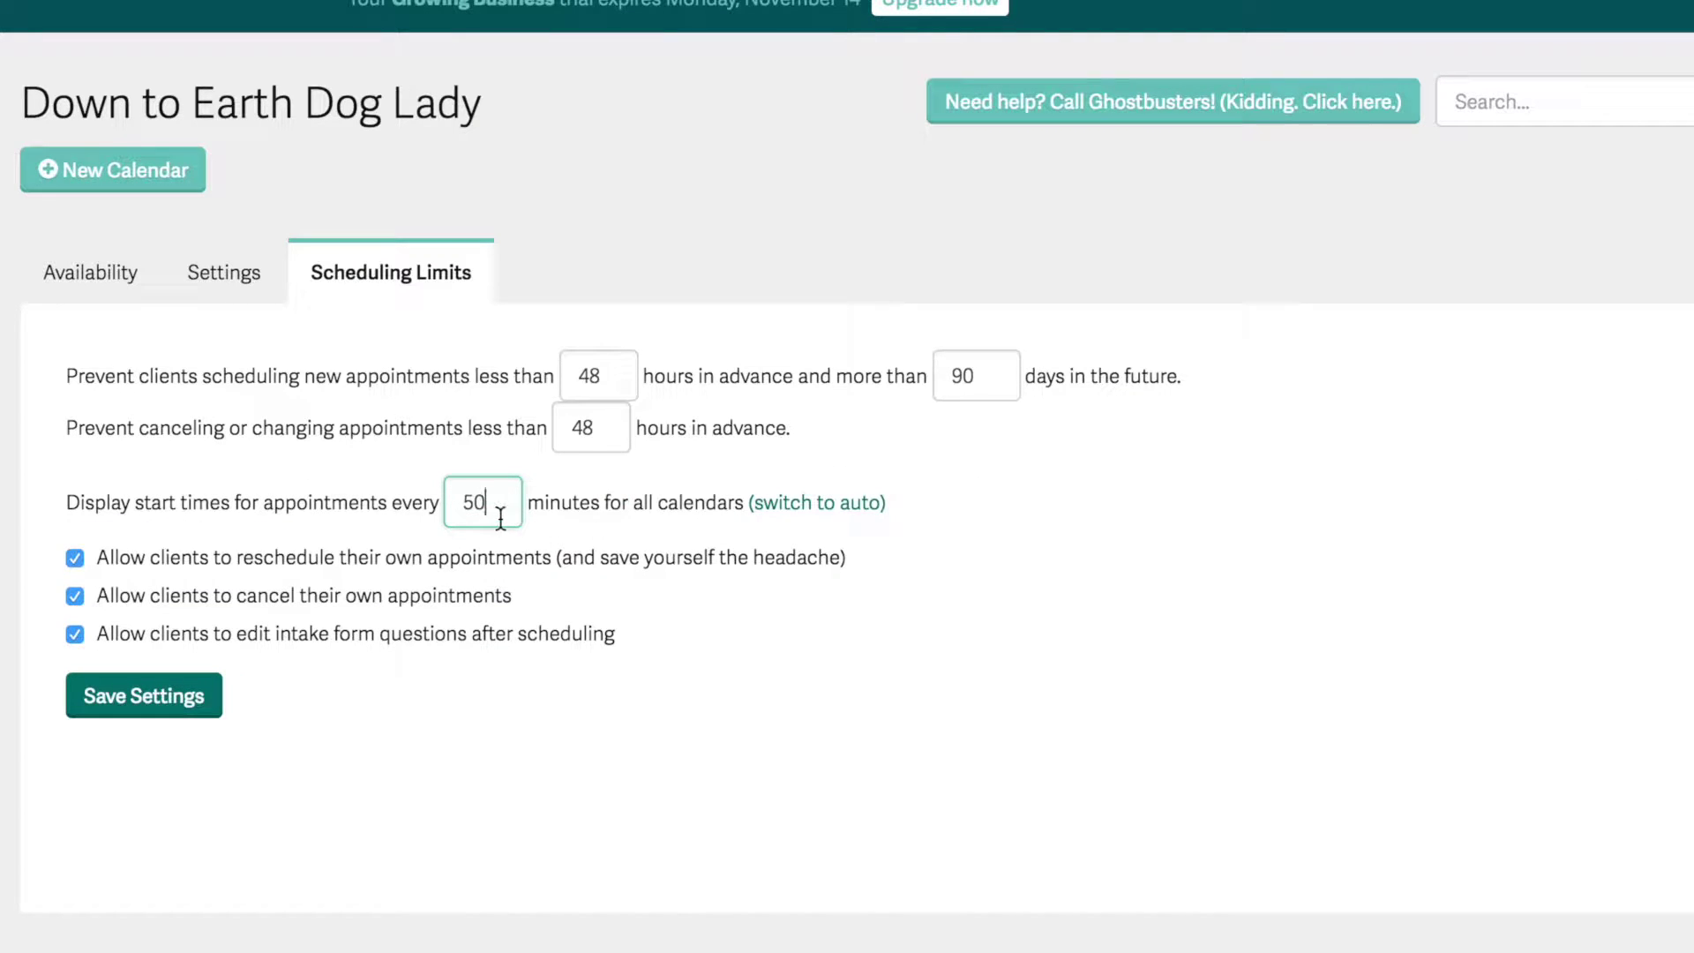
left_click(834, 508)
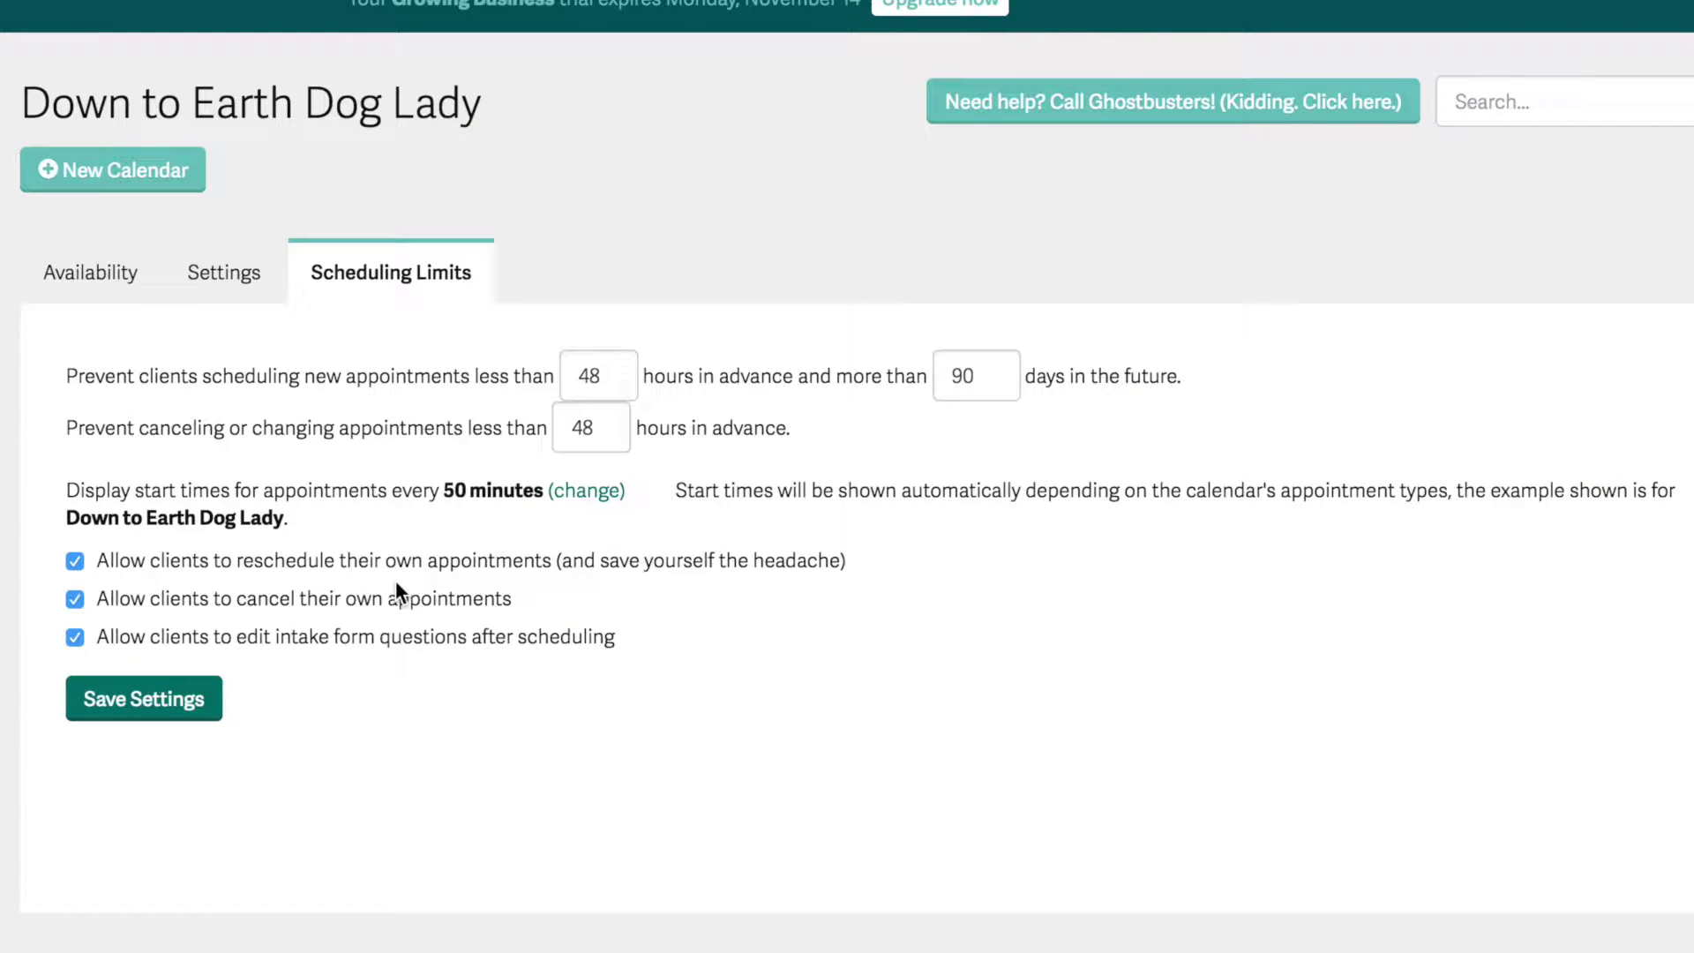
mouse_move(506, 490)
Return to the calendar's availability and review the type groups and the Consultation group's regular weekly hours
left_click(100, 276)
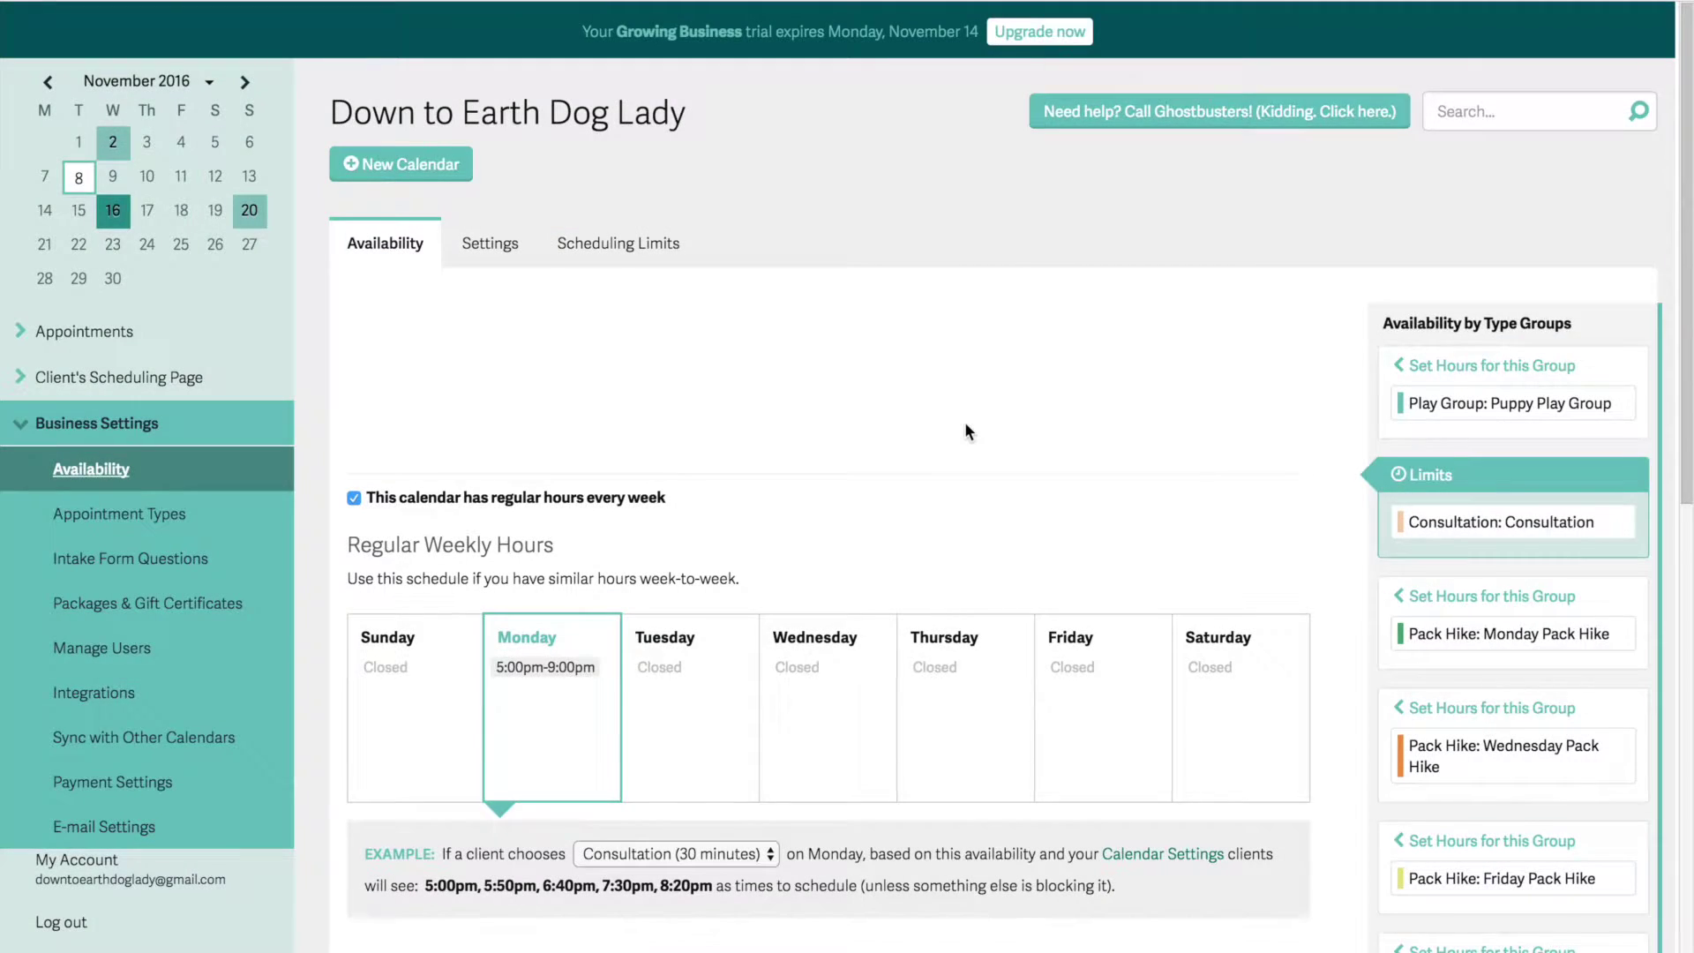
scroll(1148, 371, "down", 1)
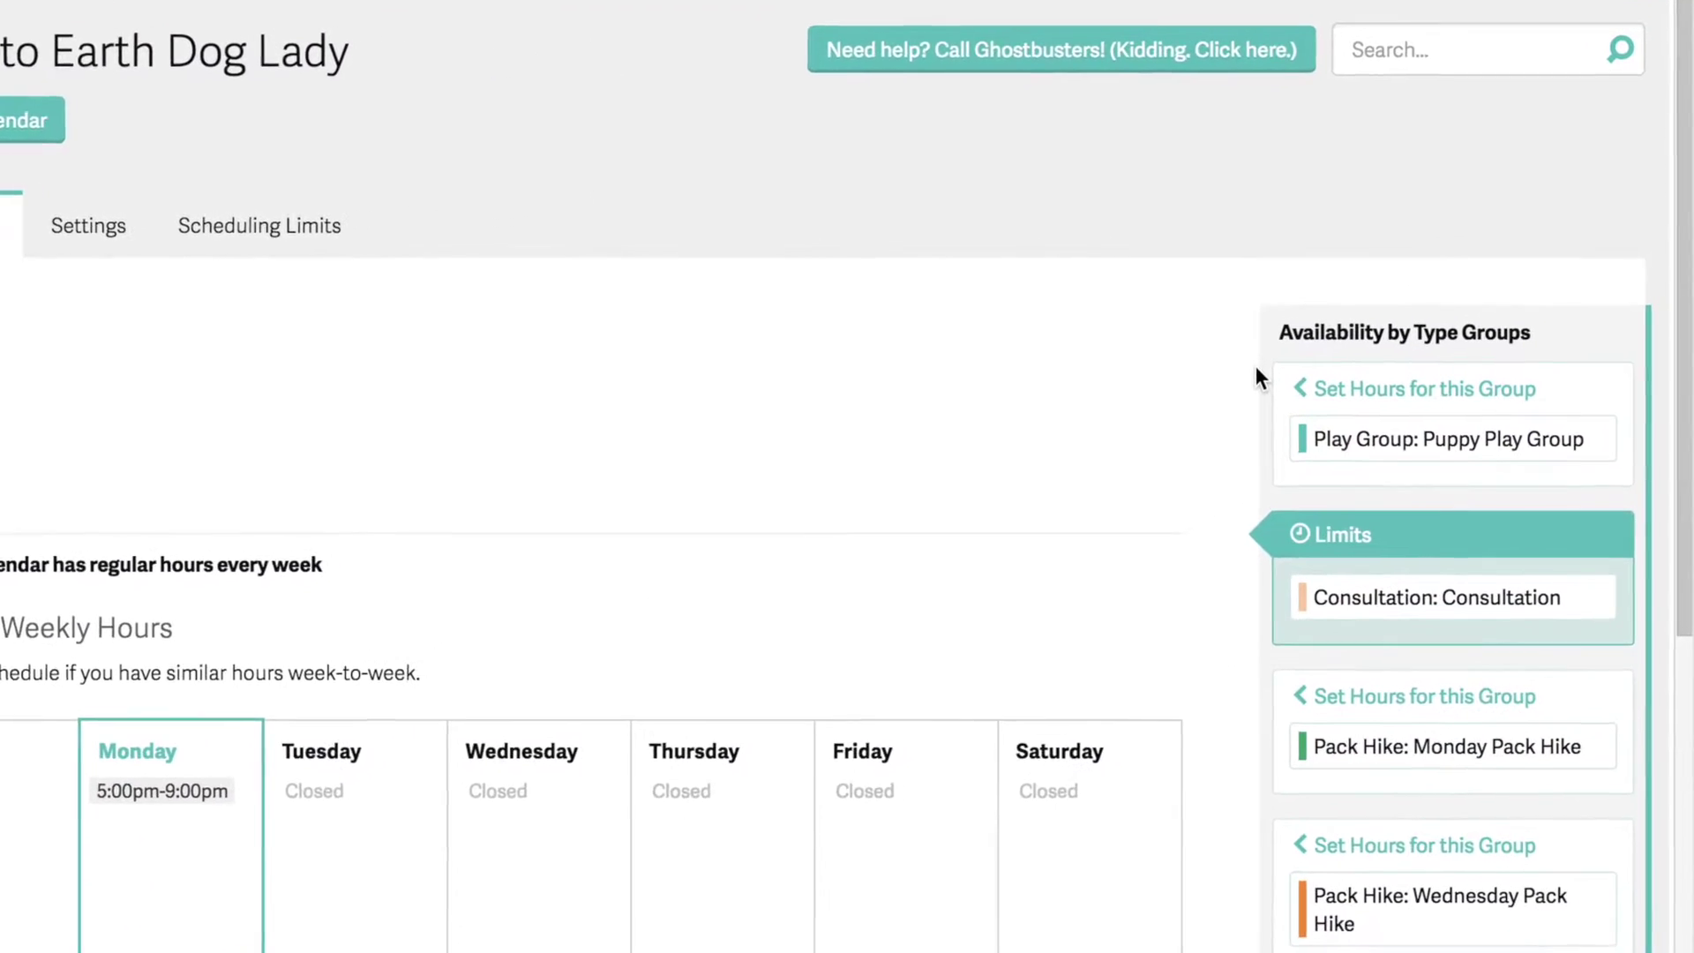
scroll(1193, 395, "down", 3)
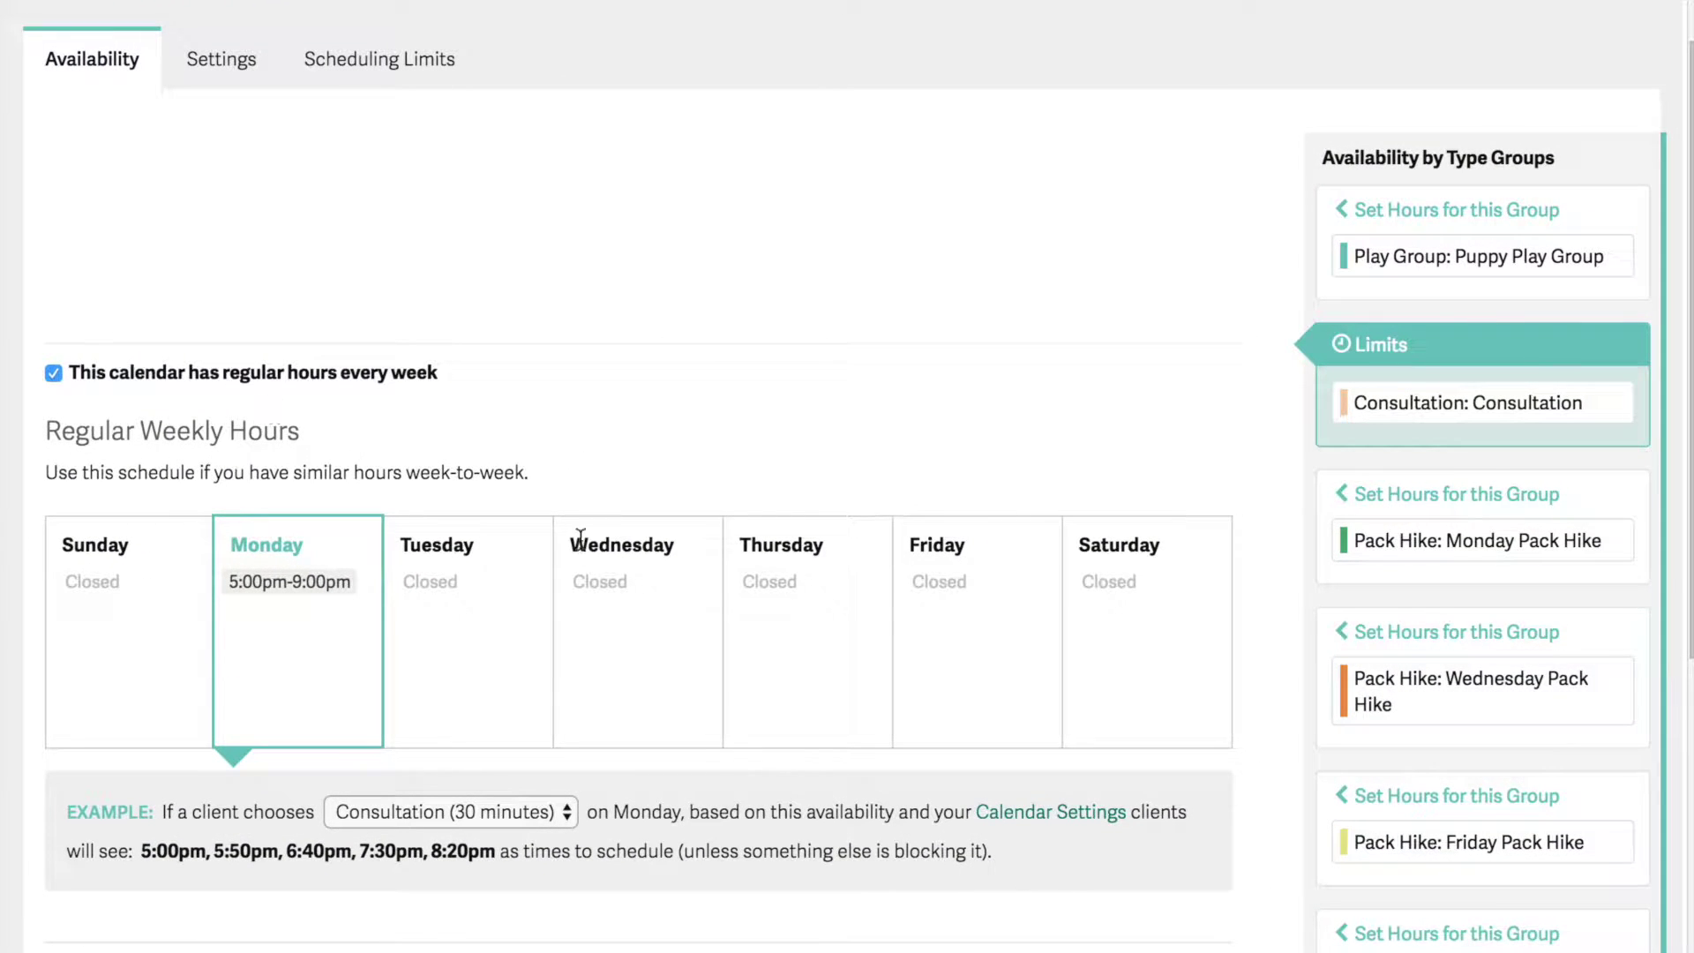
scroll(581, 544, "down", 3)
scroll(581, 545, "down", 3)
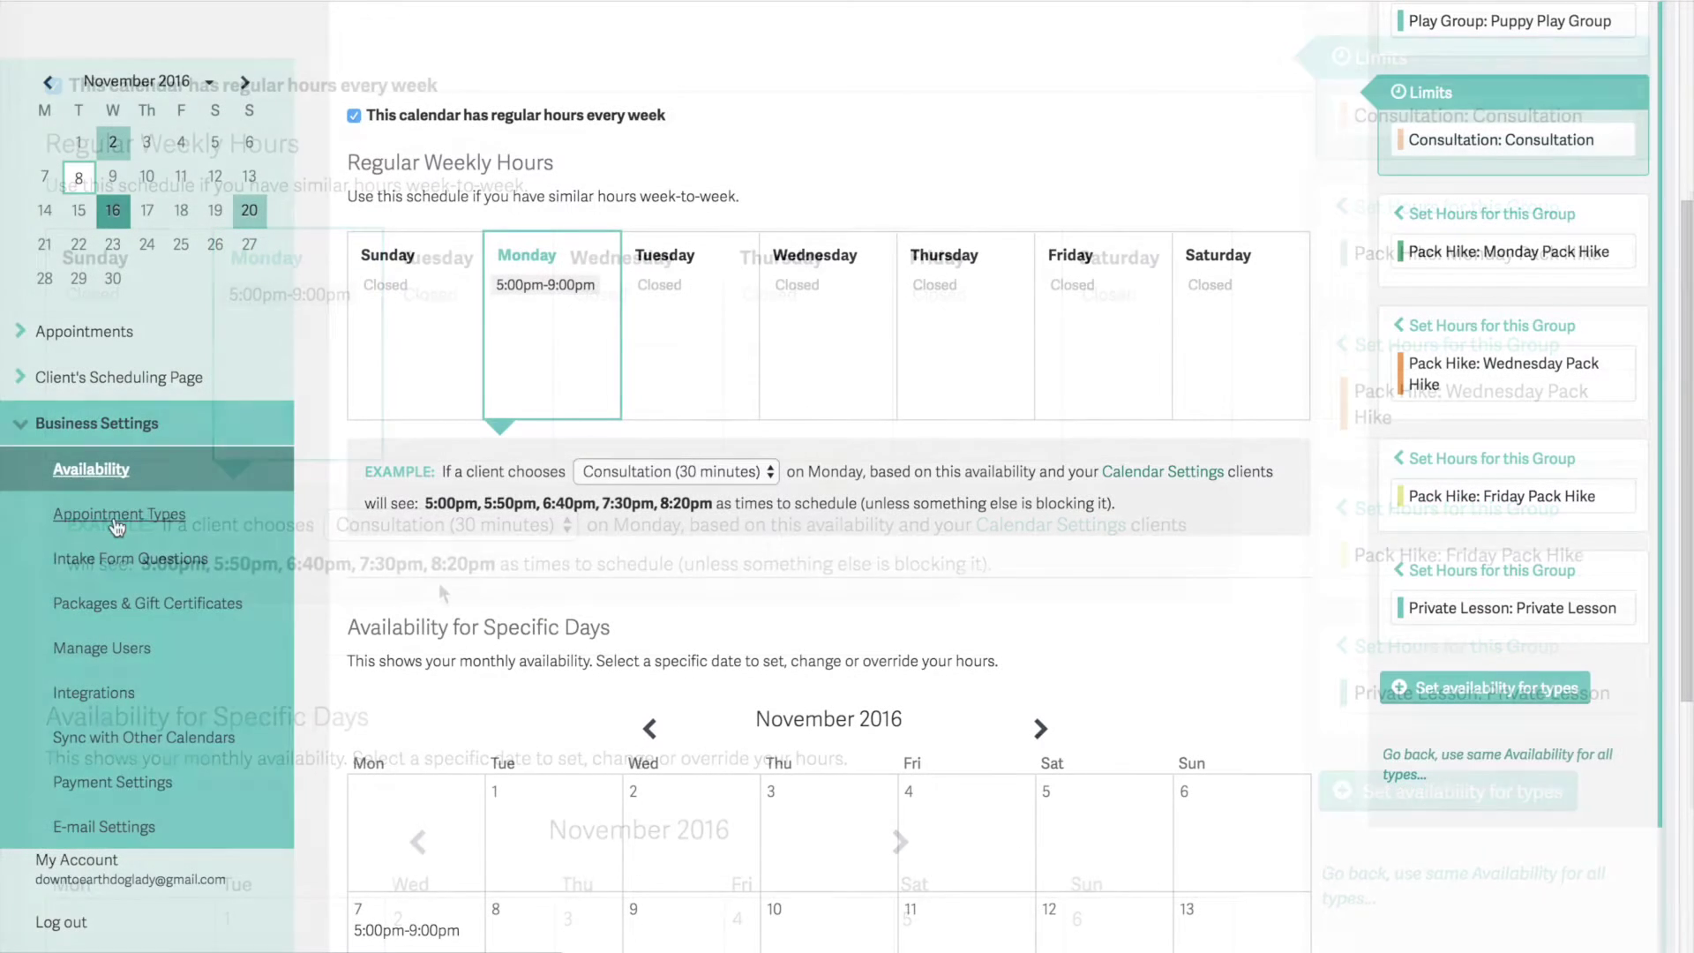
left_click(115, 522)
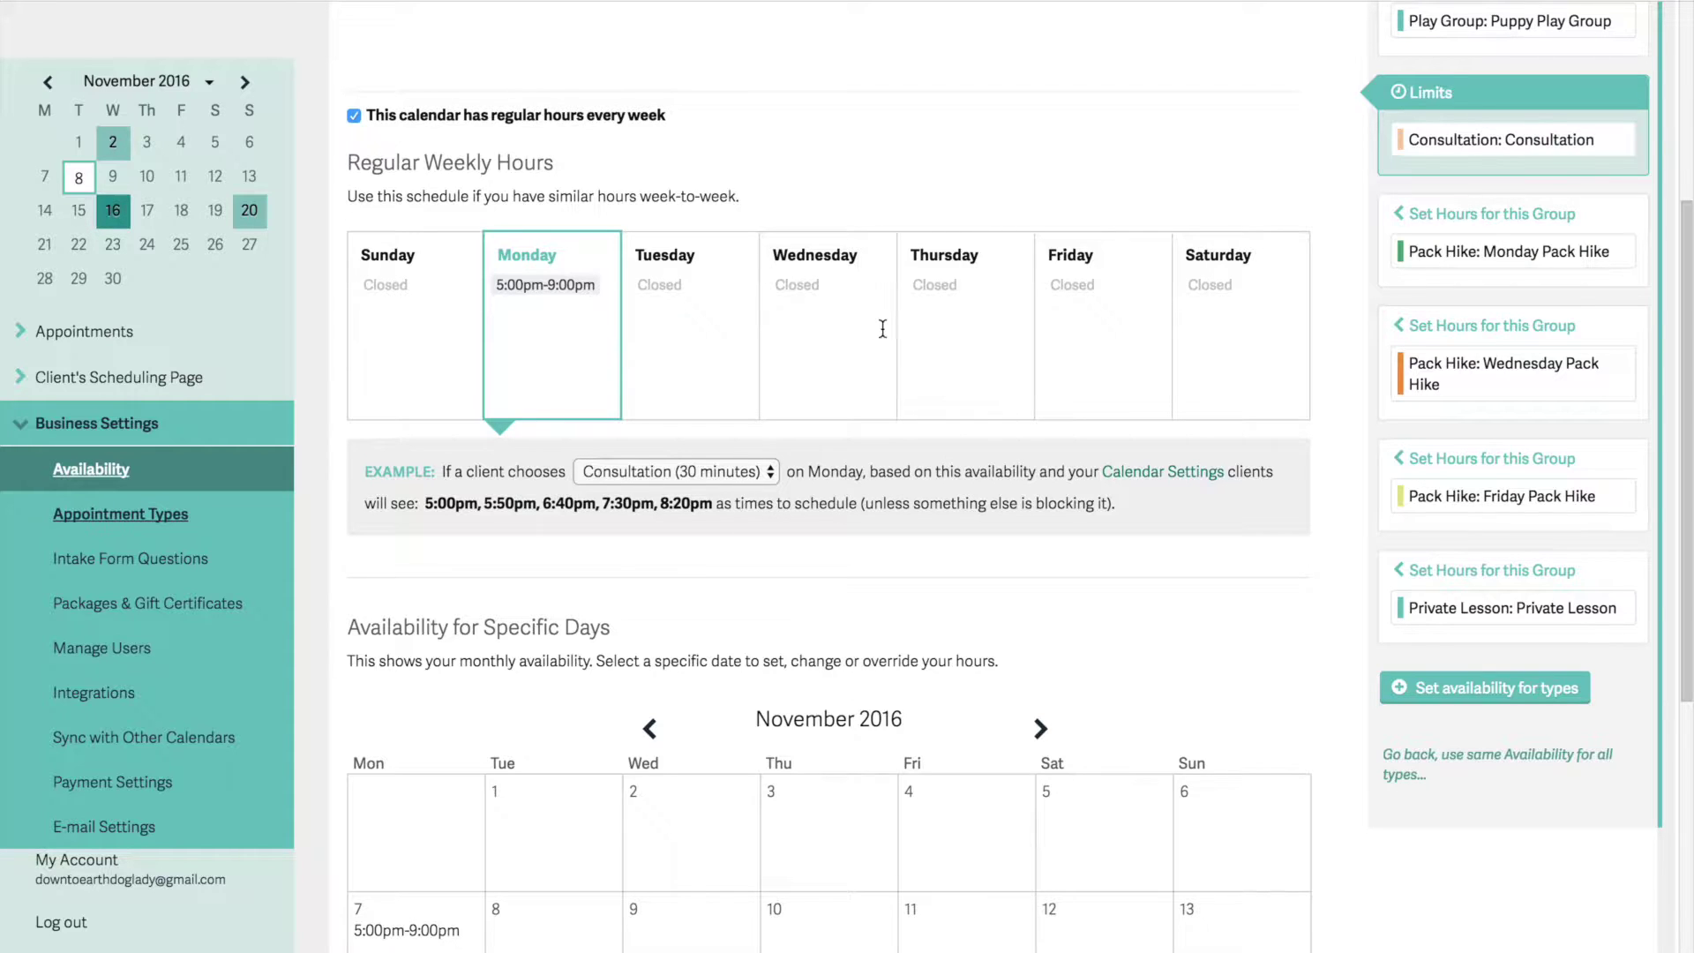
Set the Consultation group's Thursday hours to 5:00pm-9:00pm and save the regular hours
left_click(931, 333)
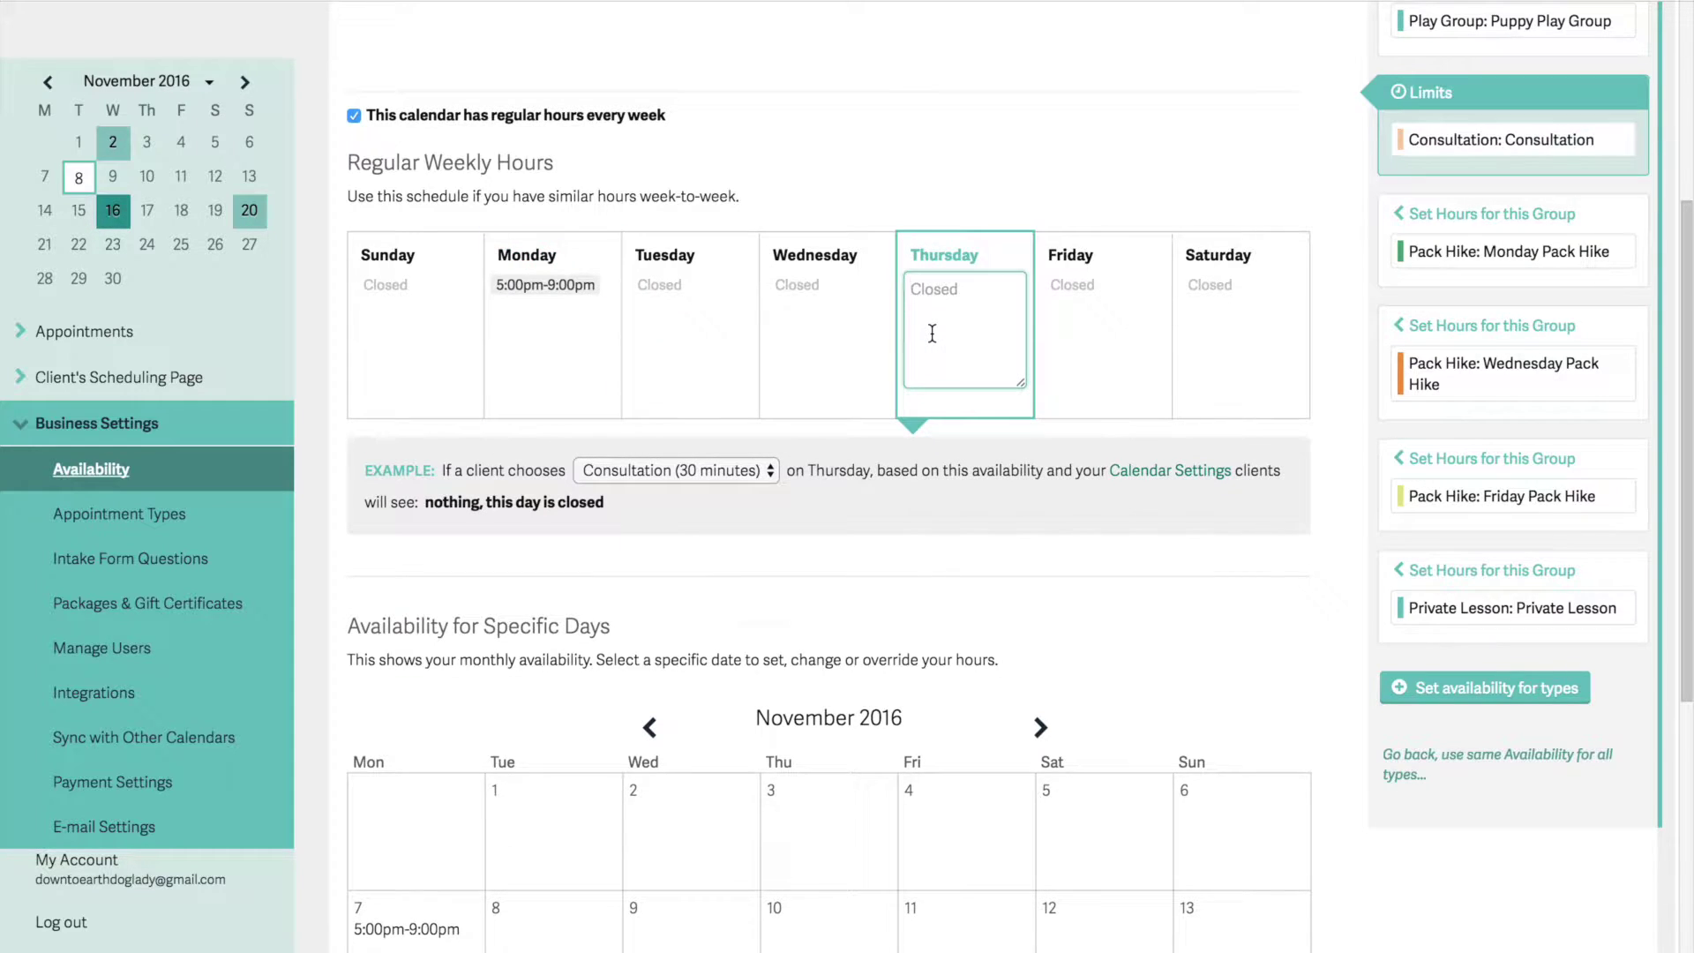
type("5:00")
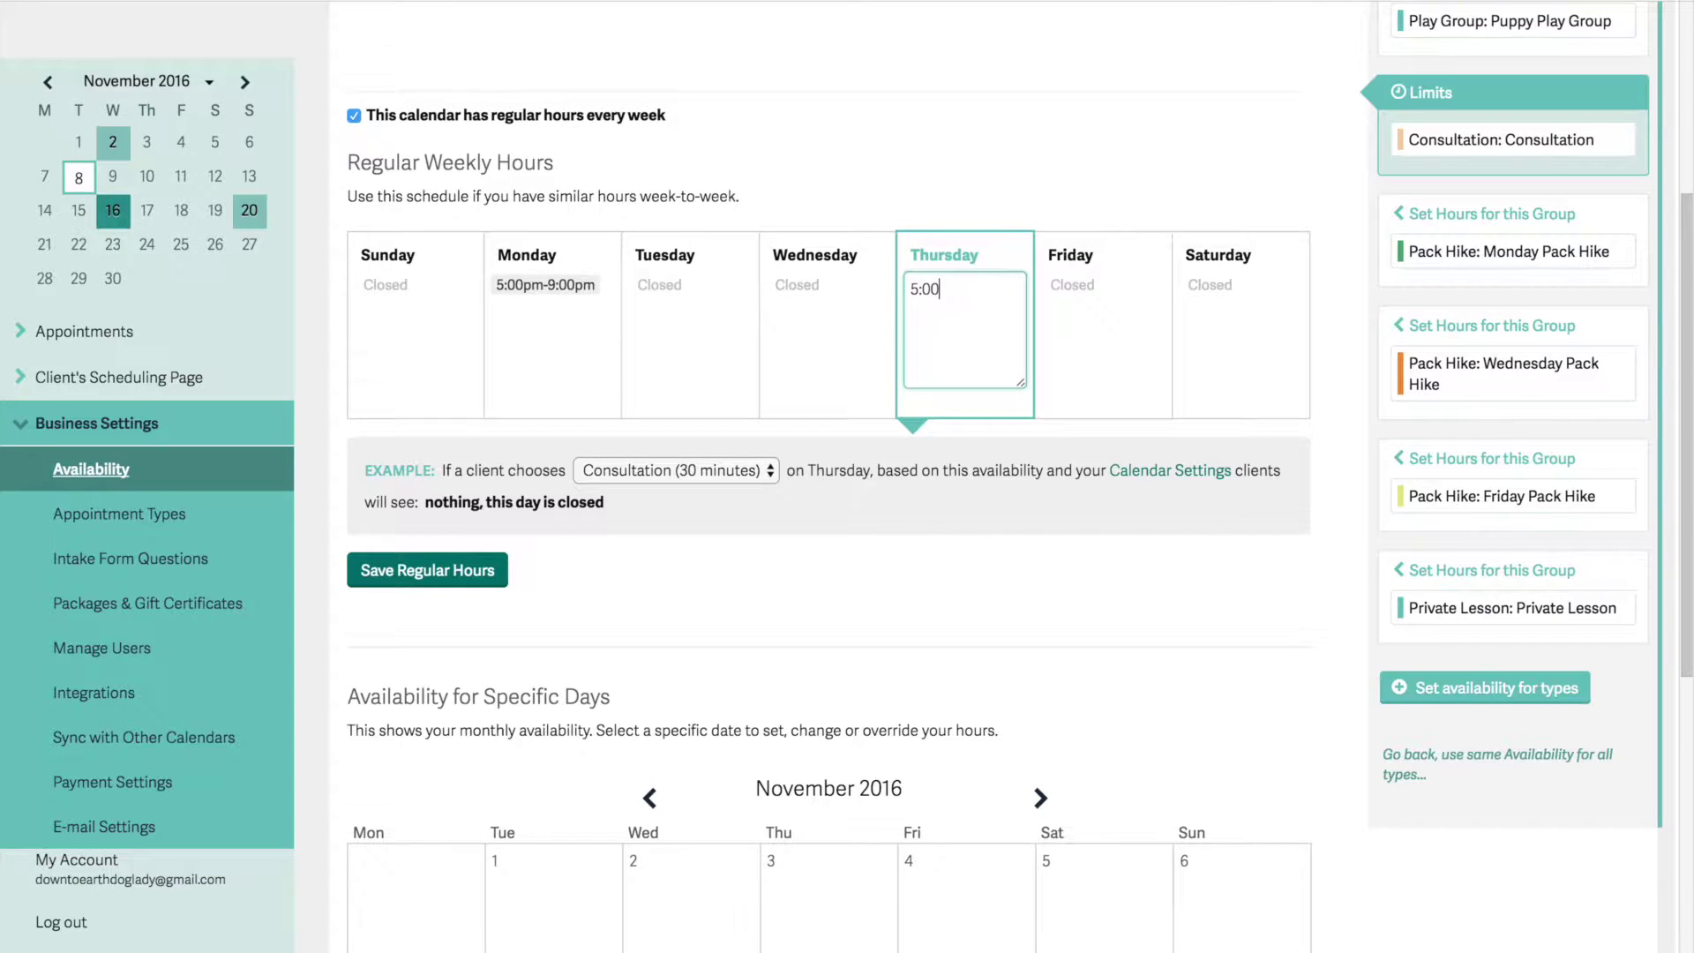
type("pm - 9:00pm")
left_click(1135, 171)
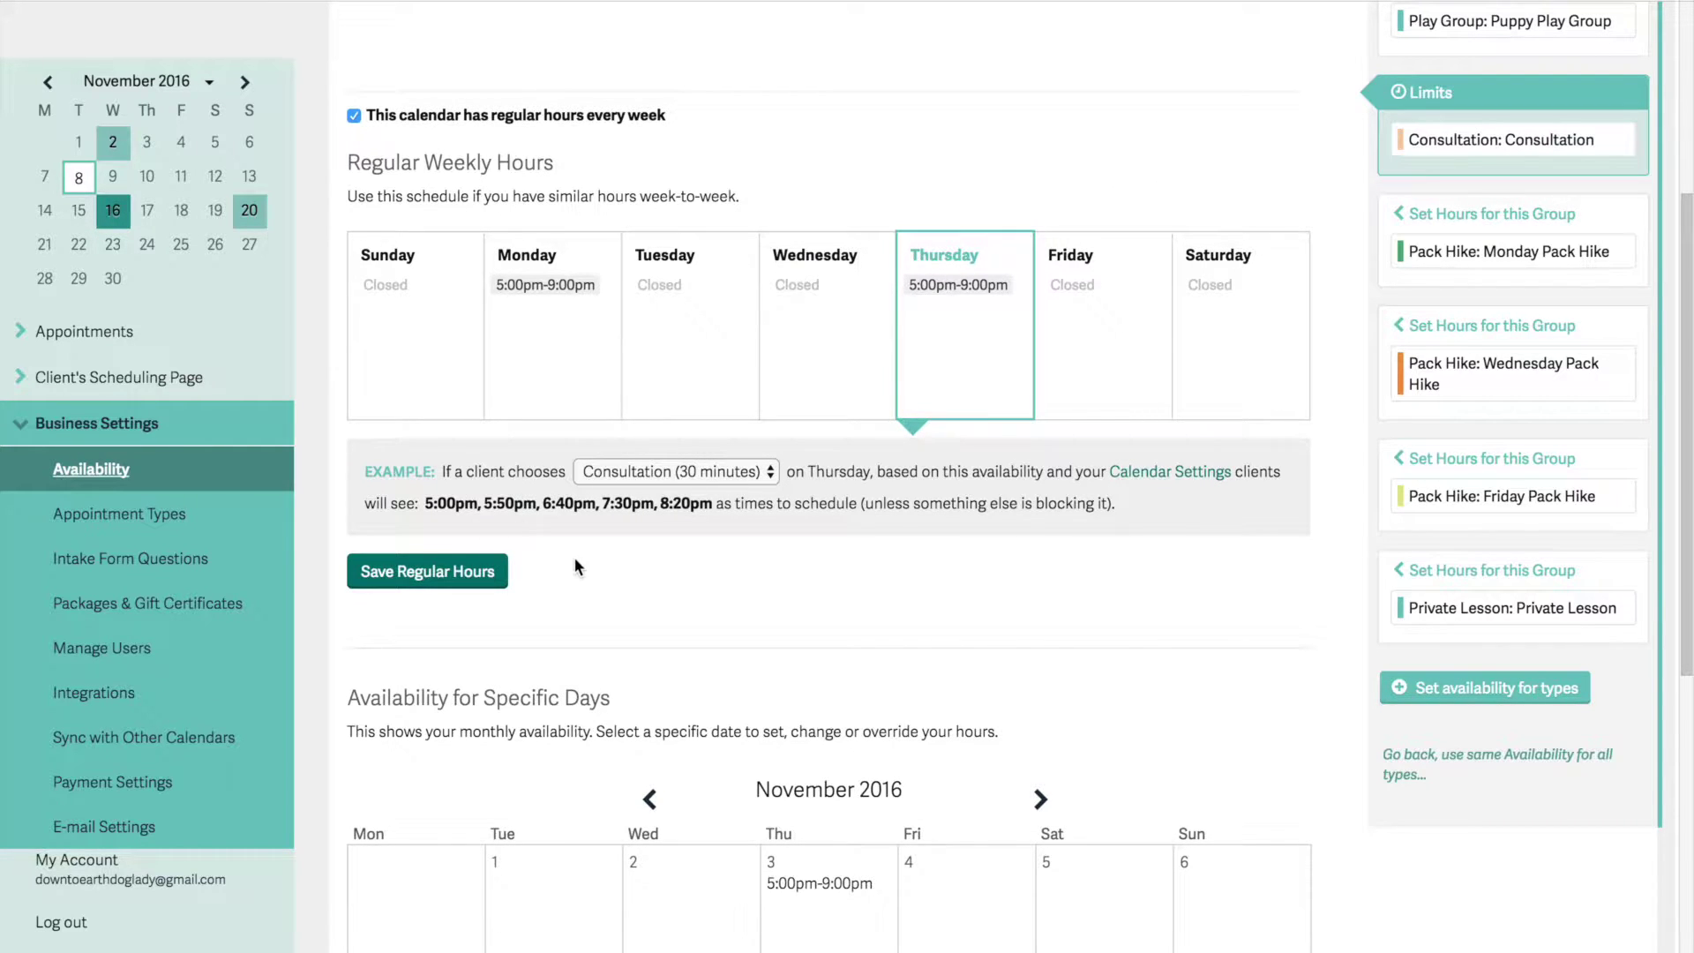
left_click(436, 573)
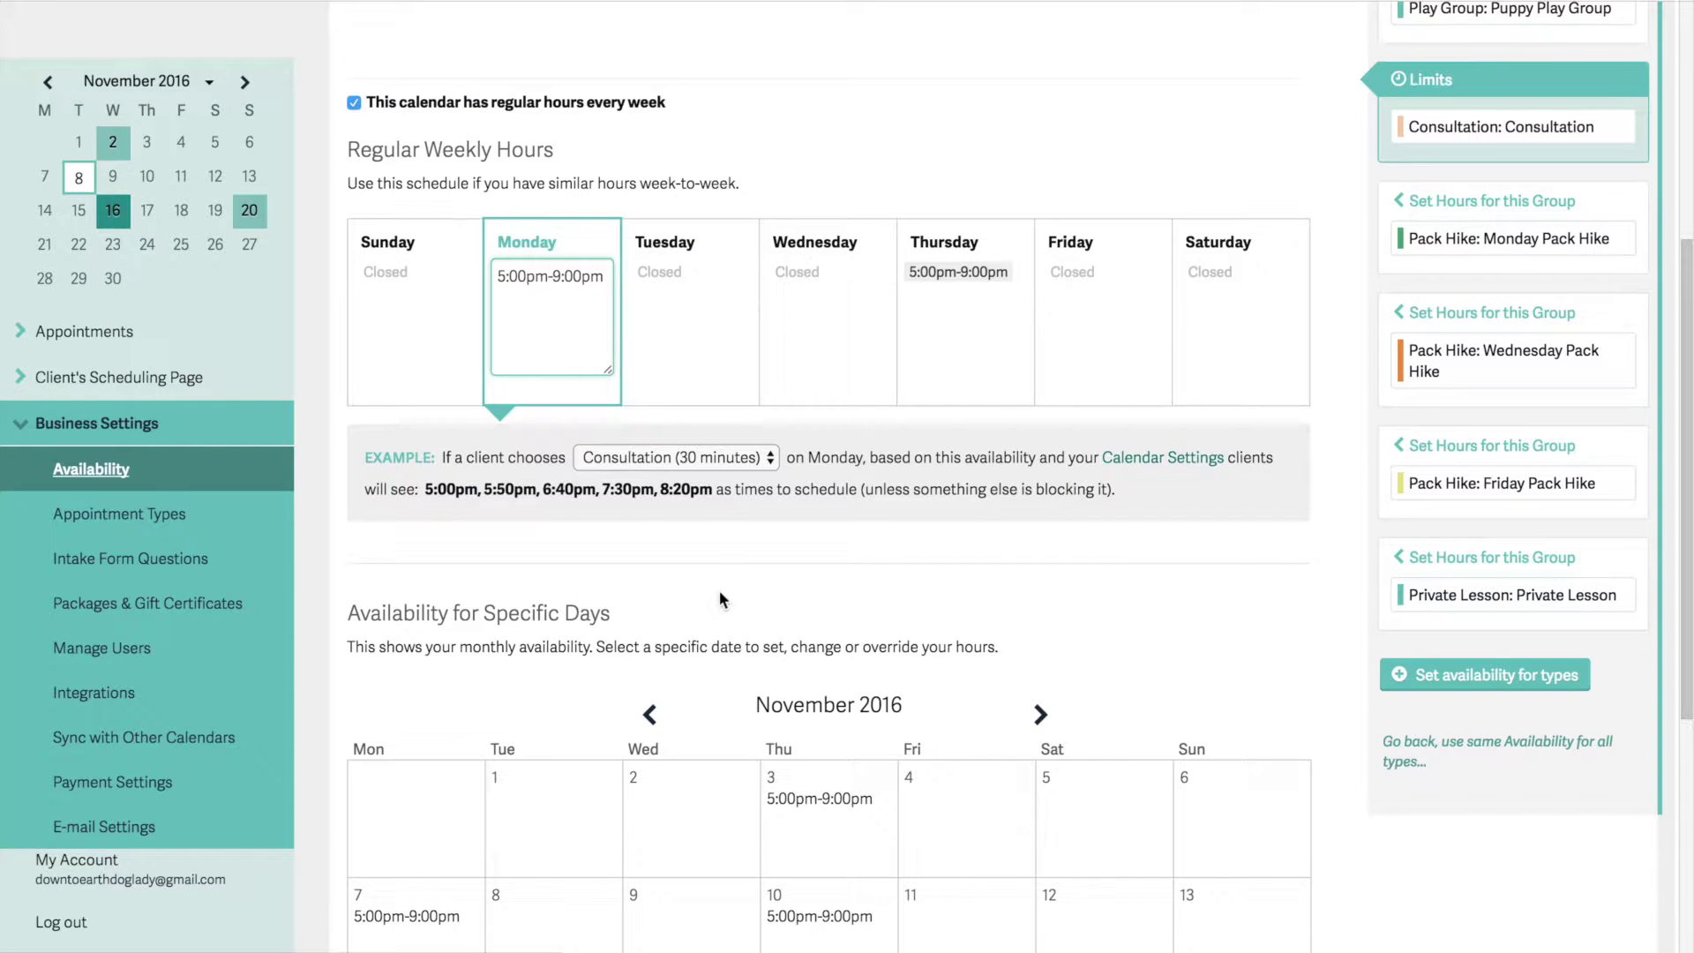
Check the Consultation group's monthly availability calendar through December 2016 and January 2017
left_click(829, 469)
scroll(723, 579, "down", 6)
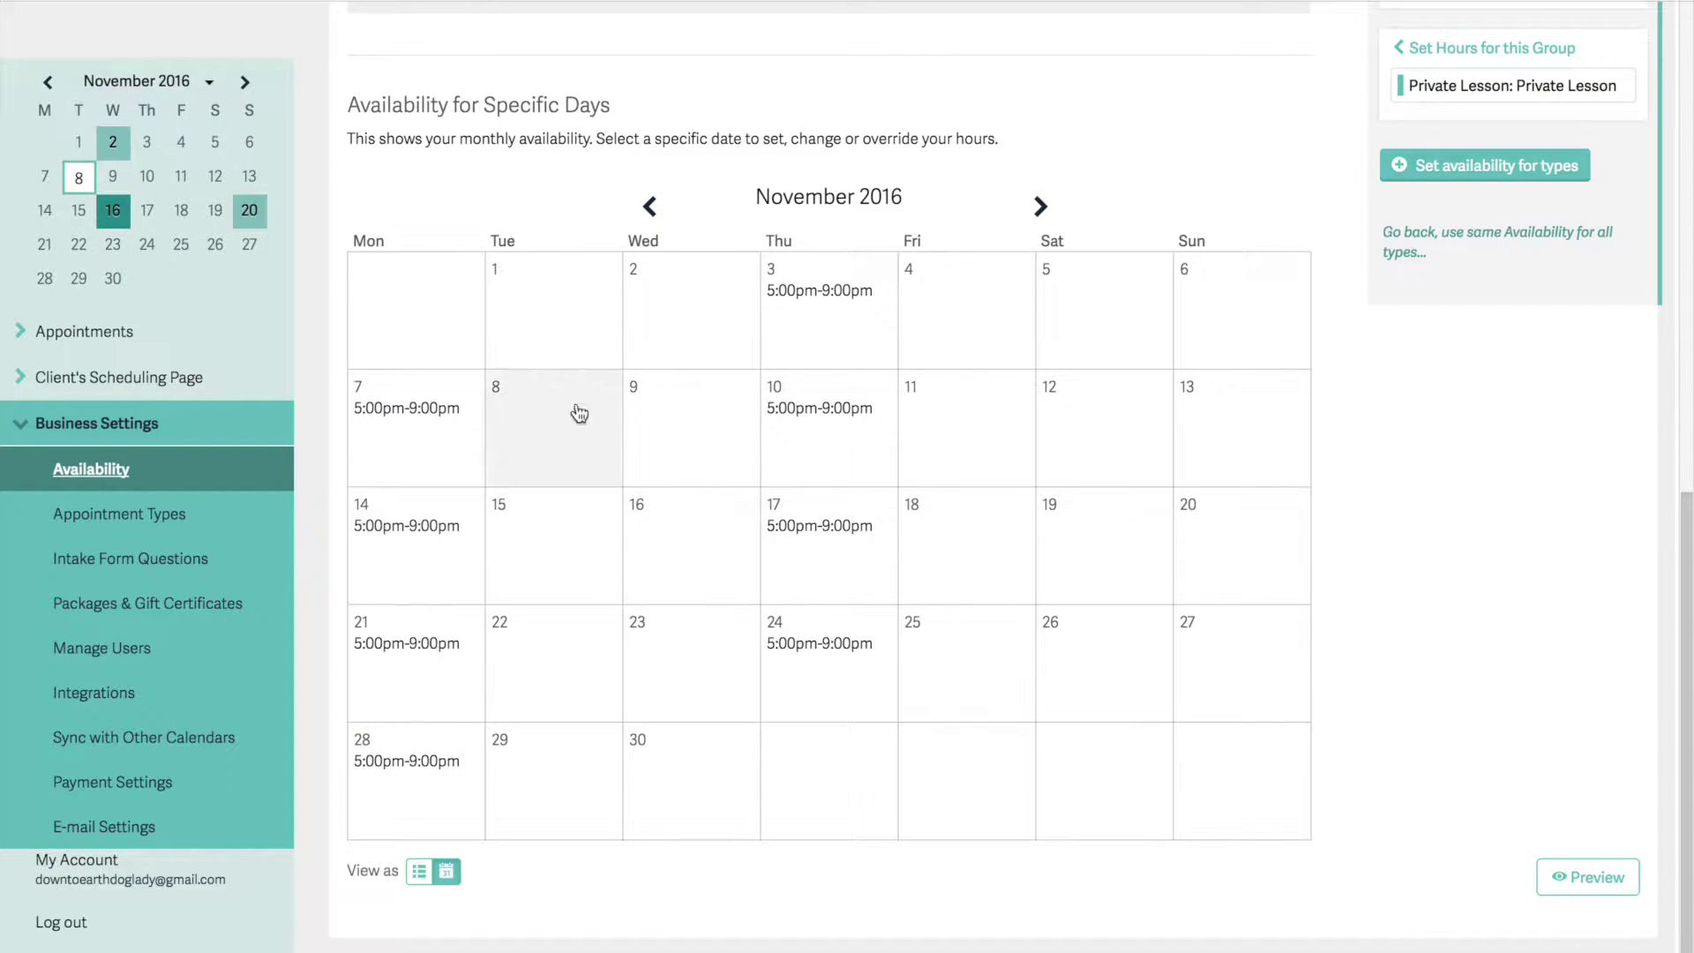
left_click(1042, 210)
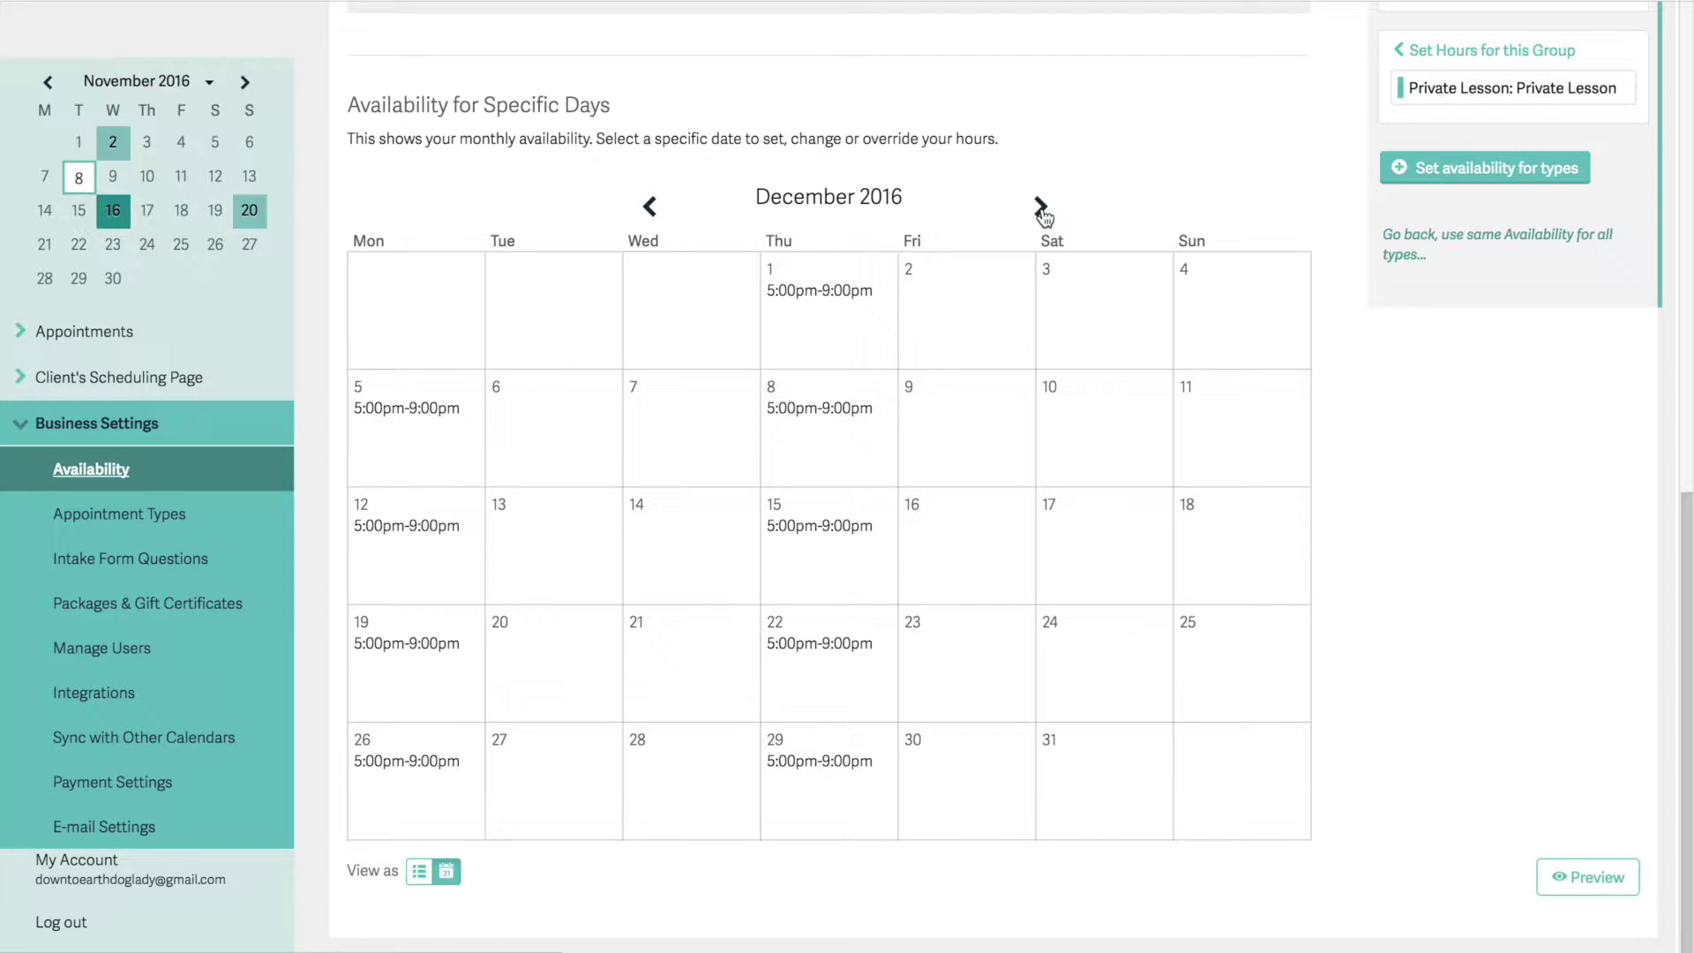
left_click(1041, 210)
left_click(1041, 210)
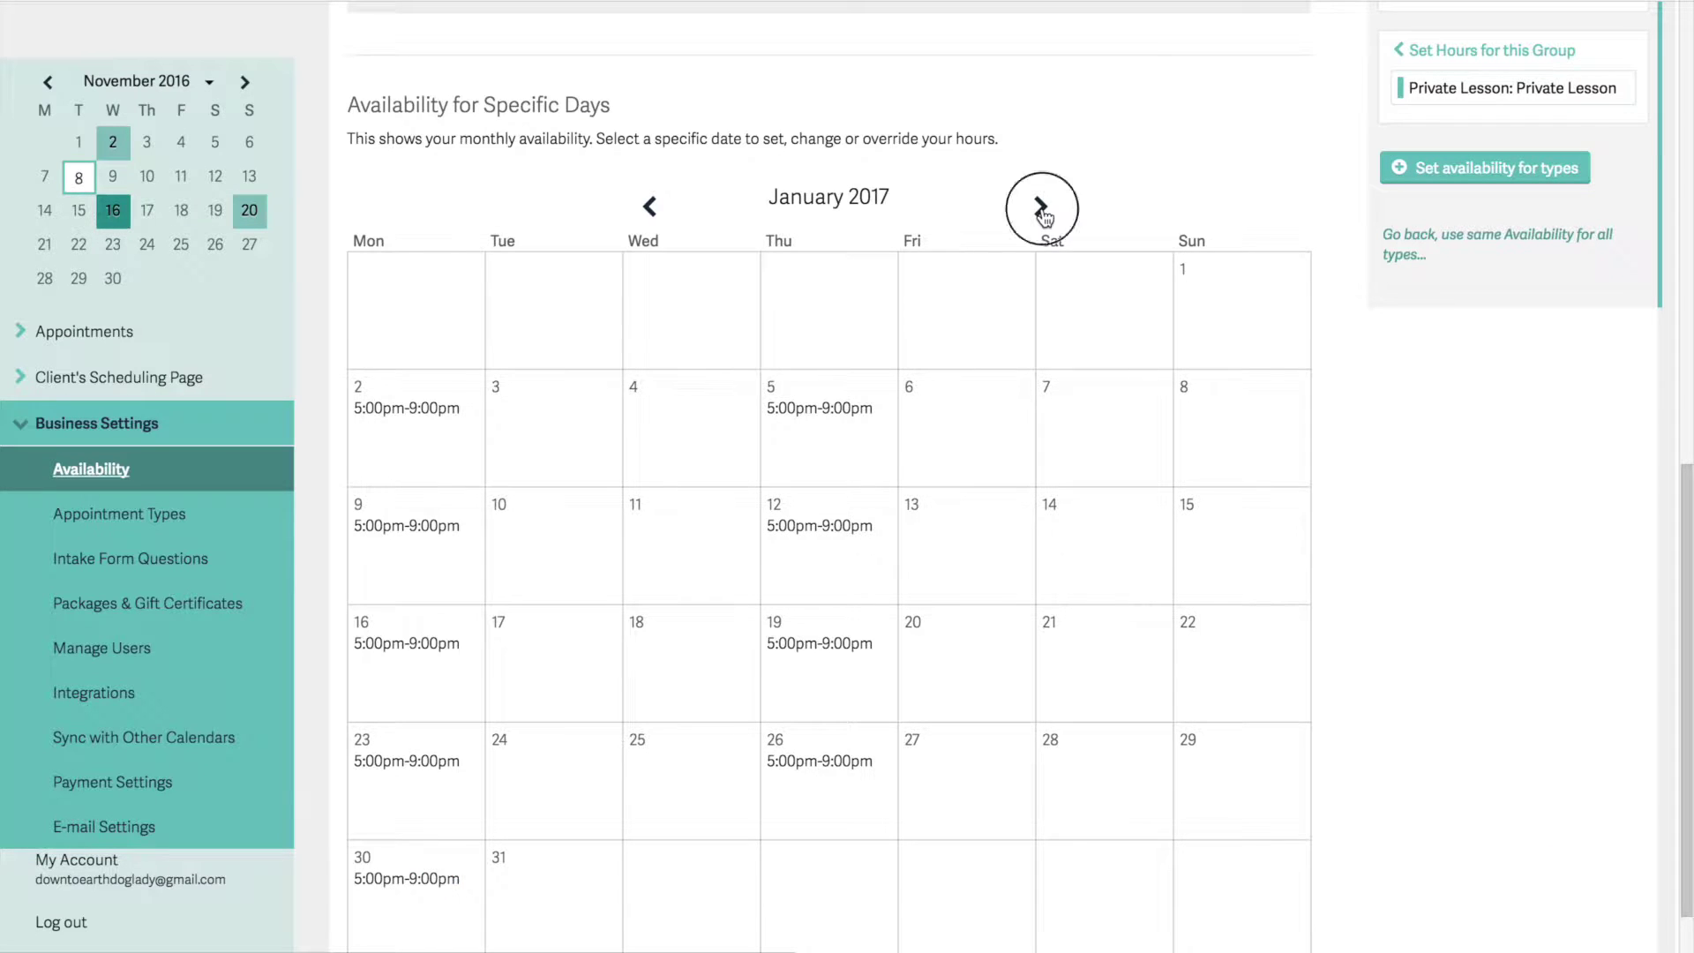
left_click(650, 216)
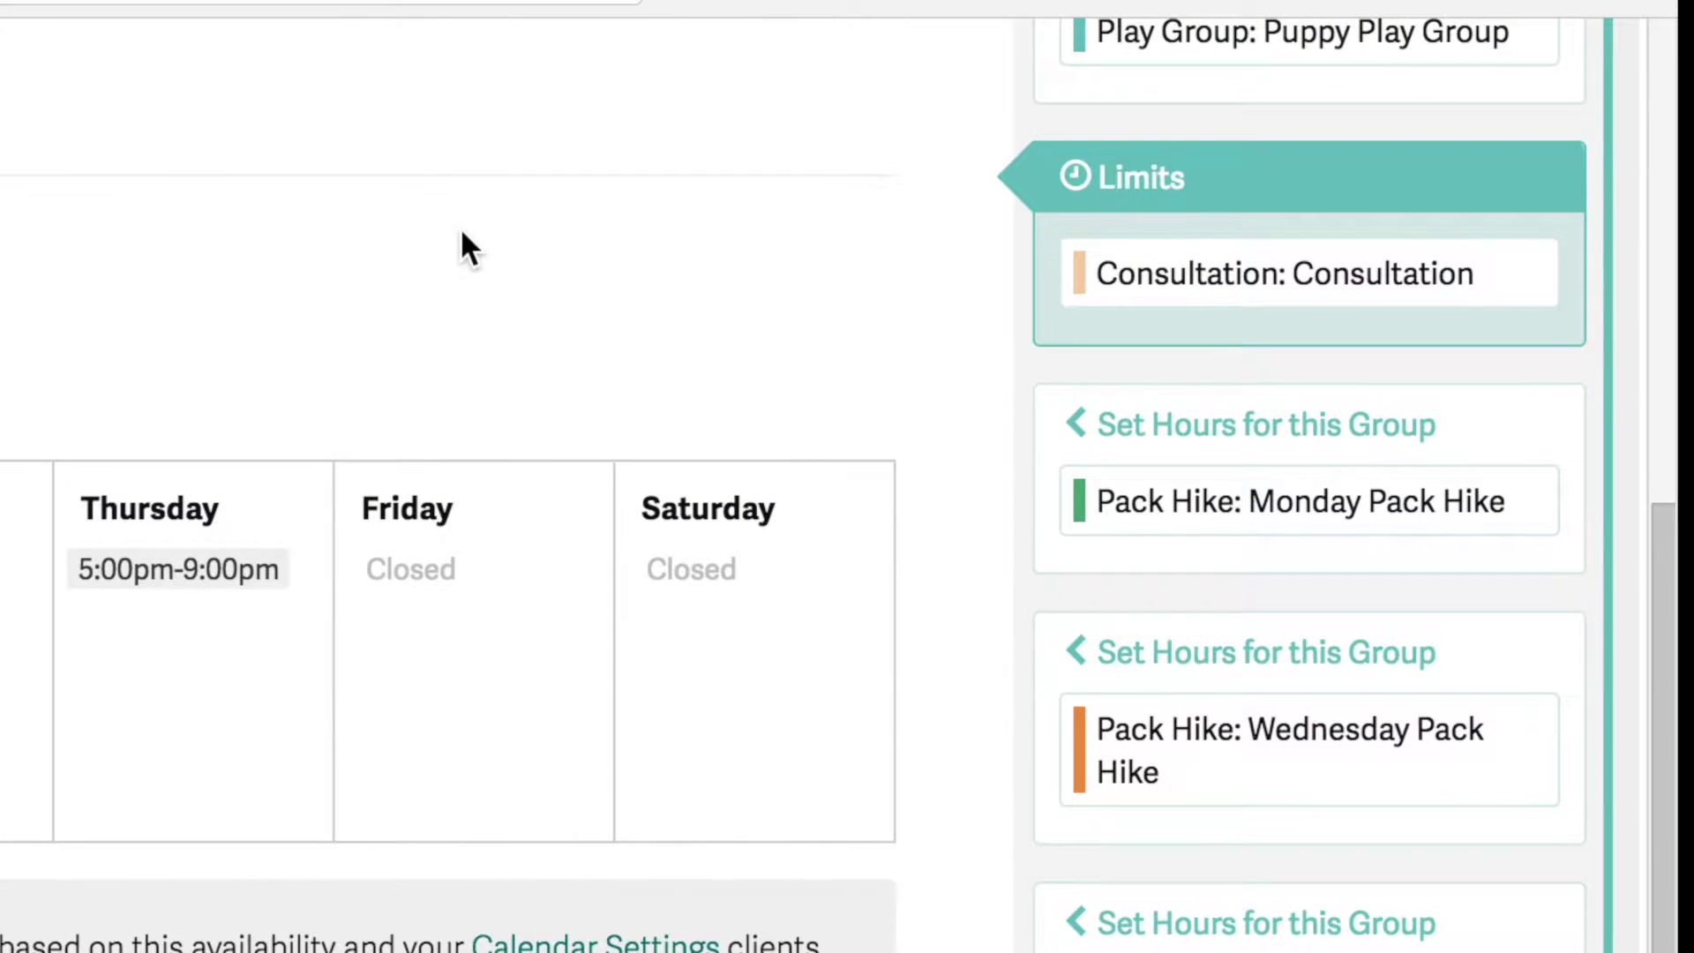
Switch to the Monday Pack Hike group and examine its regular weekly hours and its November 2016 availability
left_click(1246, 436)
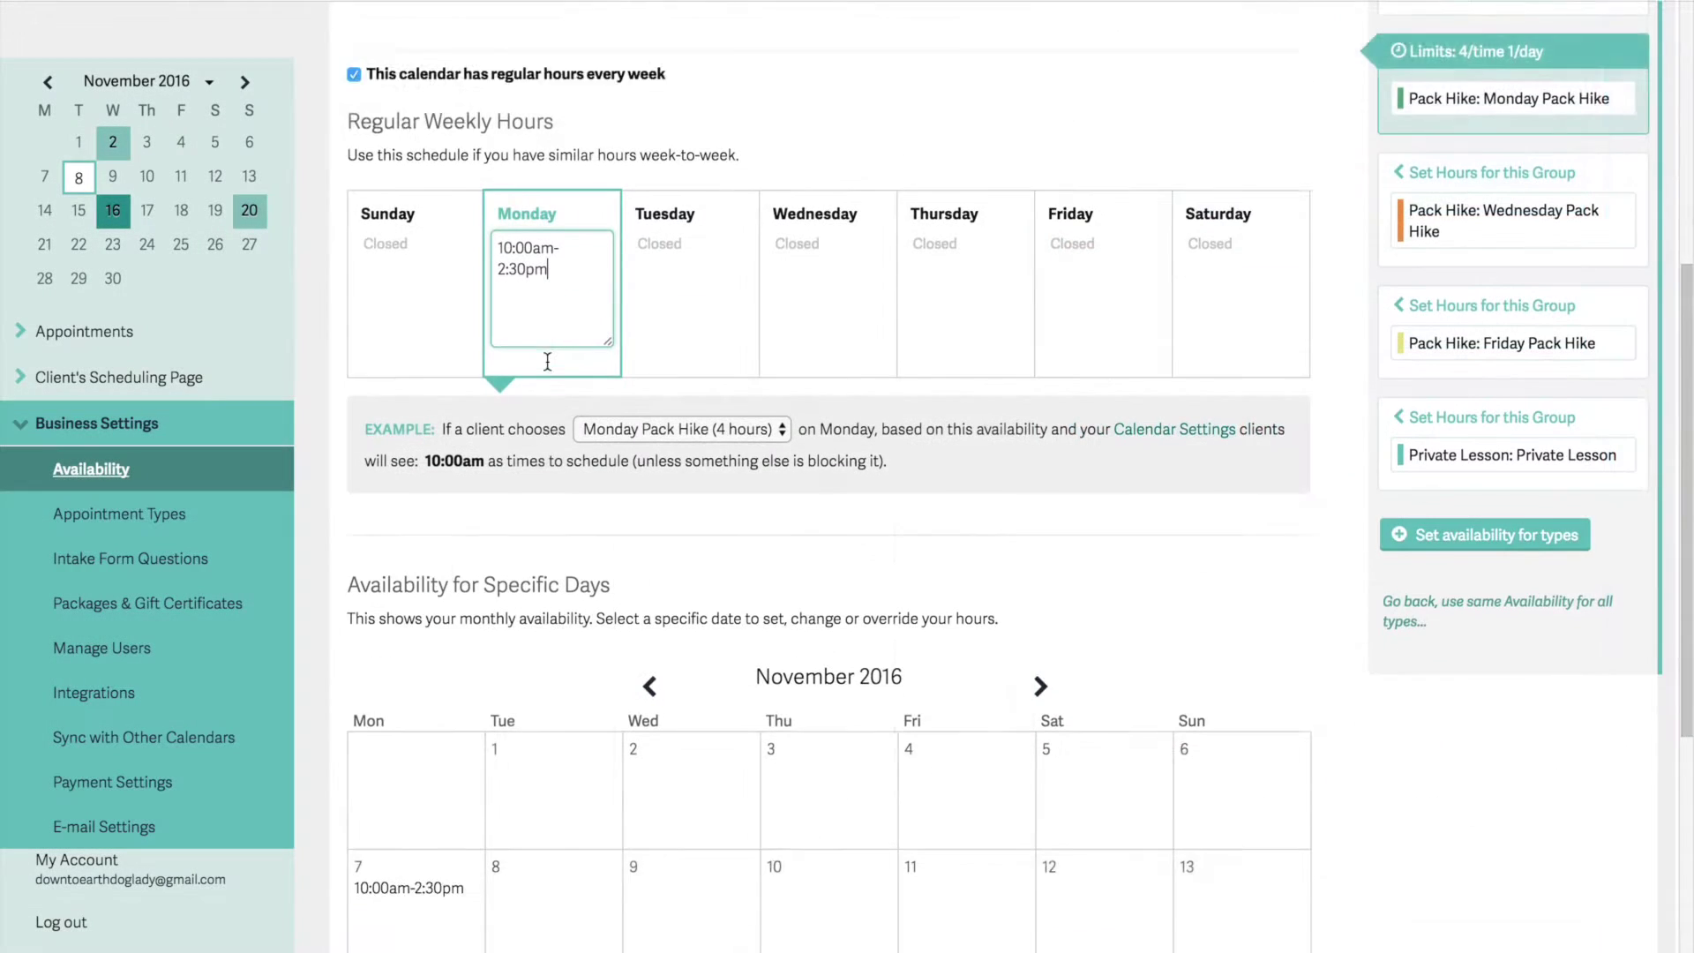
scroll(549, 363, "down", 5)
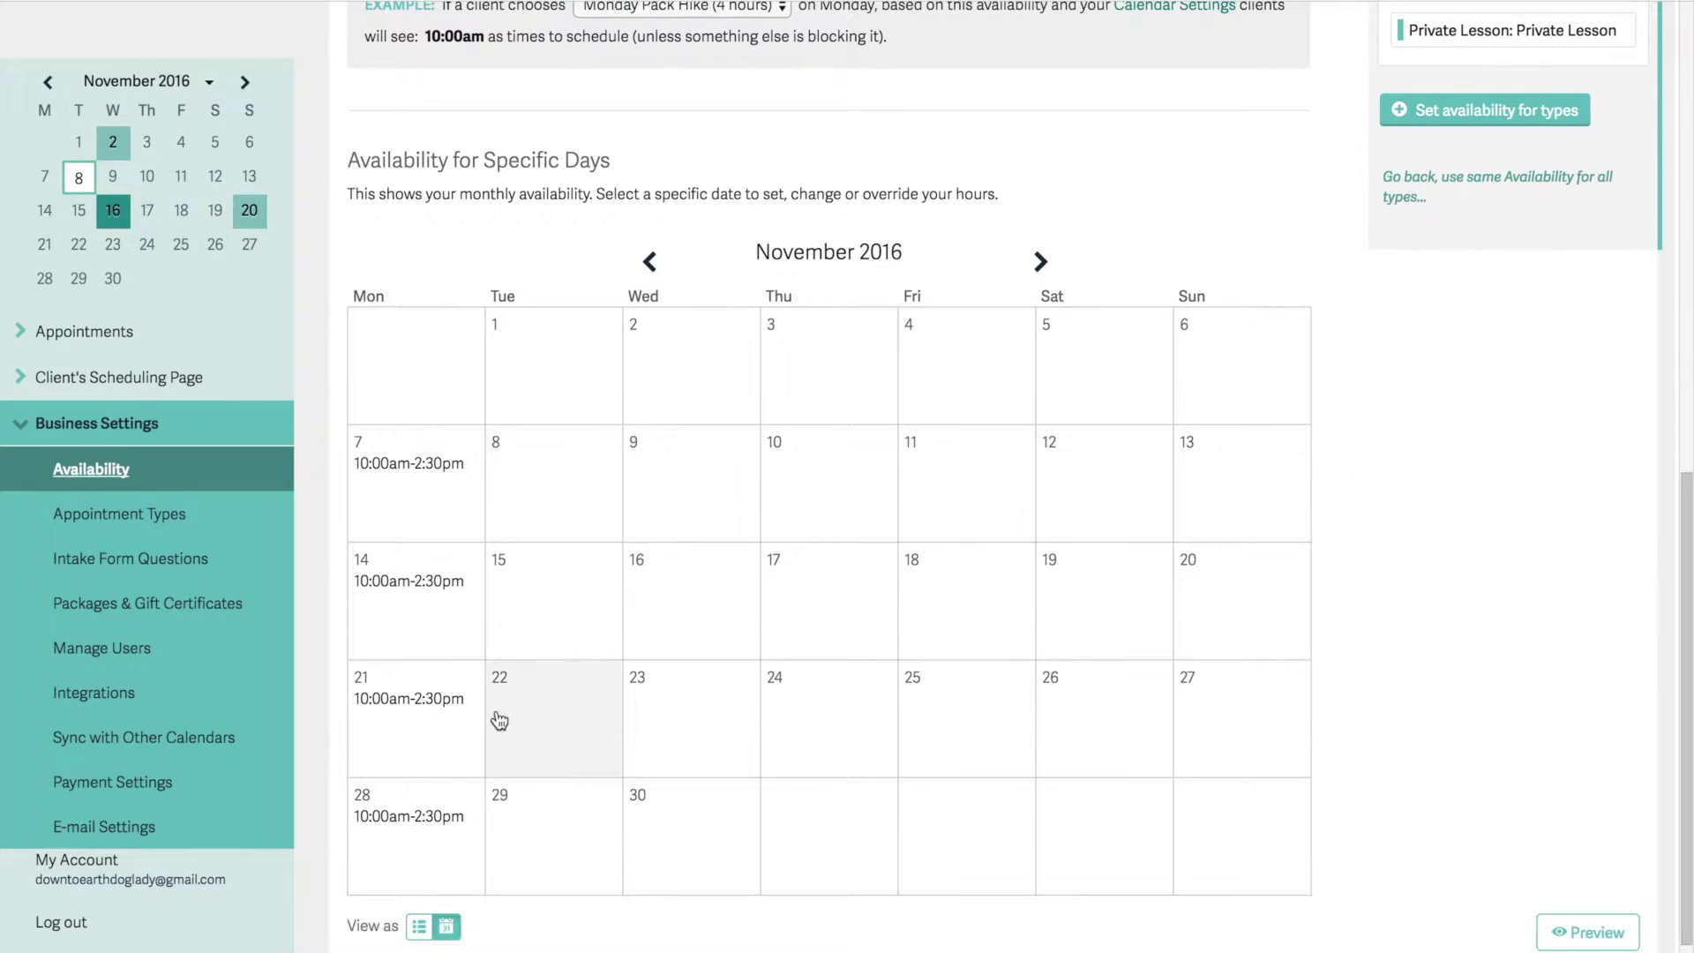
scroll(526, 688, "up", 6)
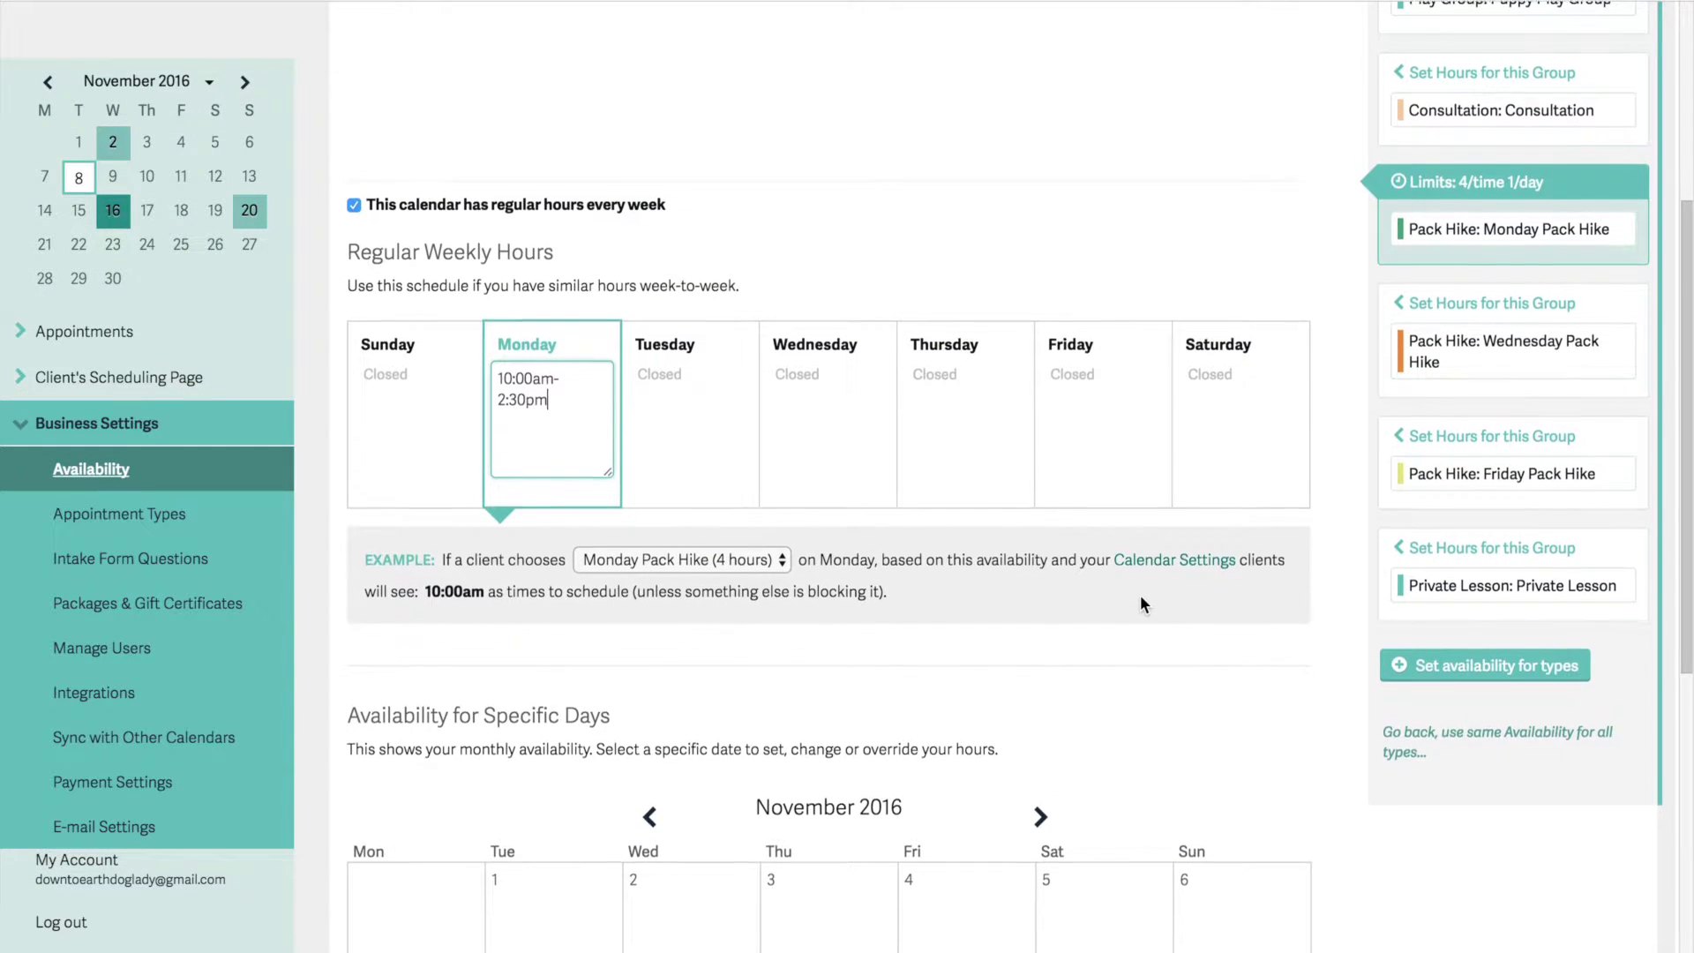
scroll(1141, 594, "down", 3)
scroll(1142, 600, "down", 5)
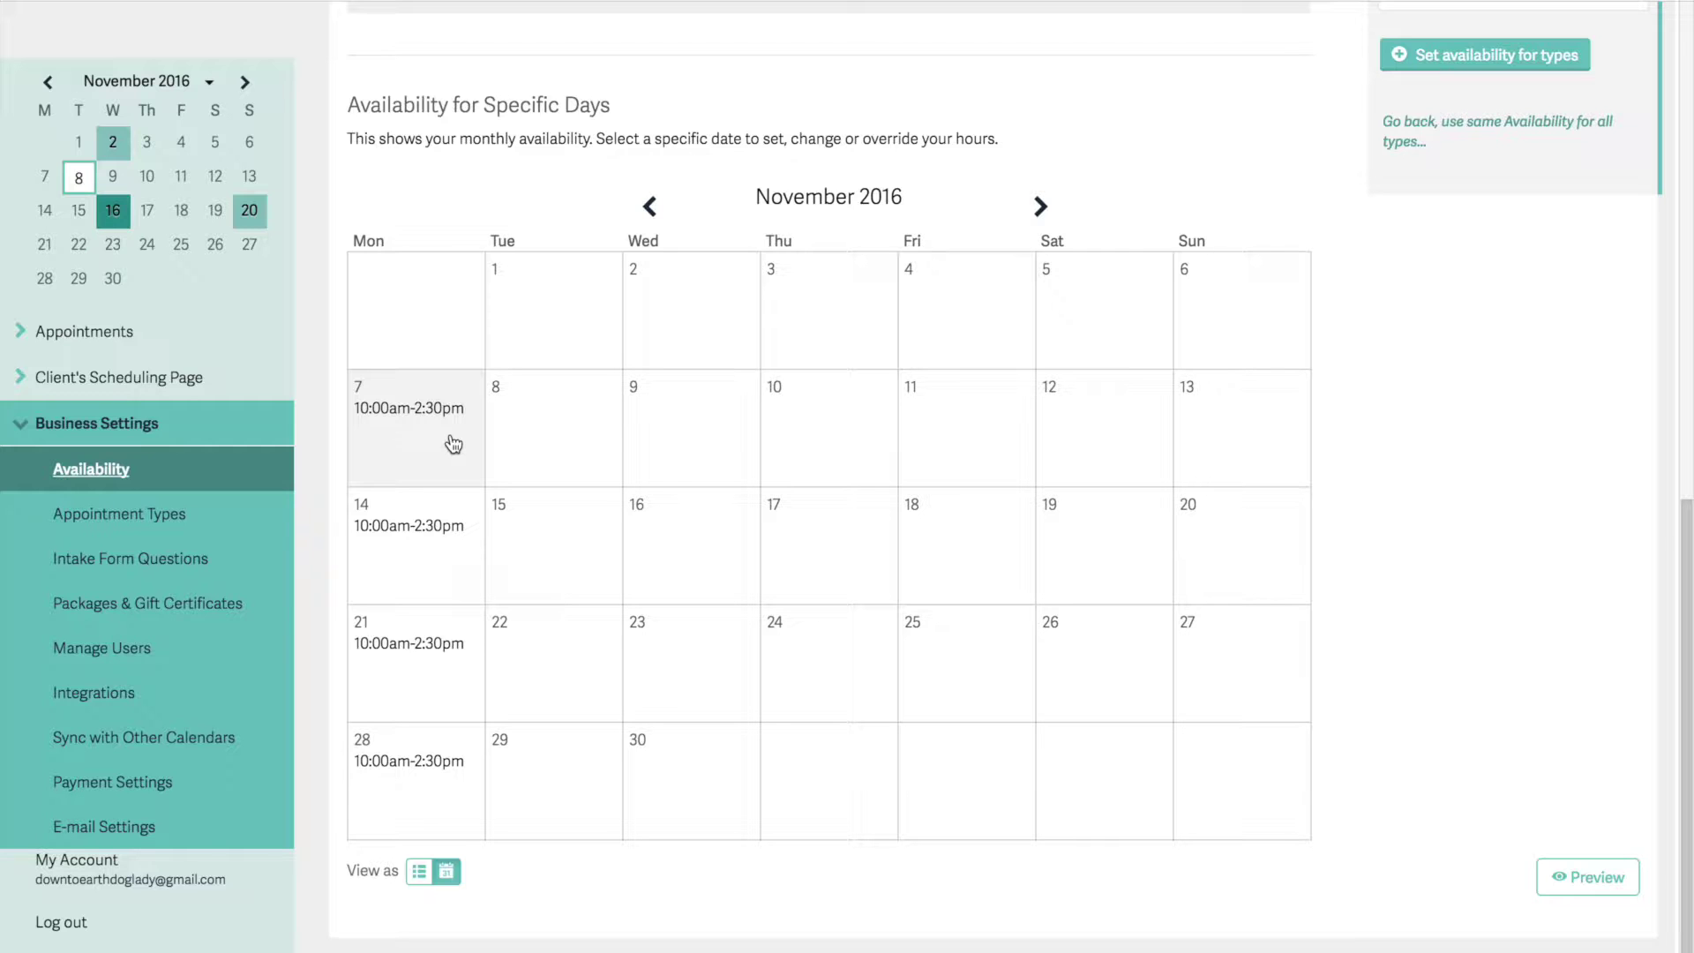
scroll(453, 443, "up", 5)
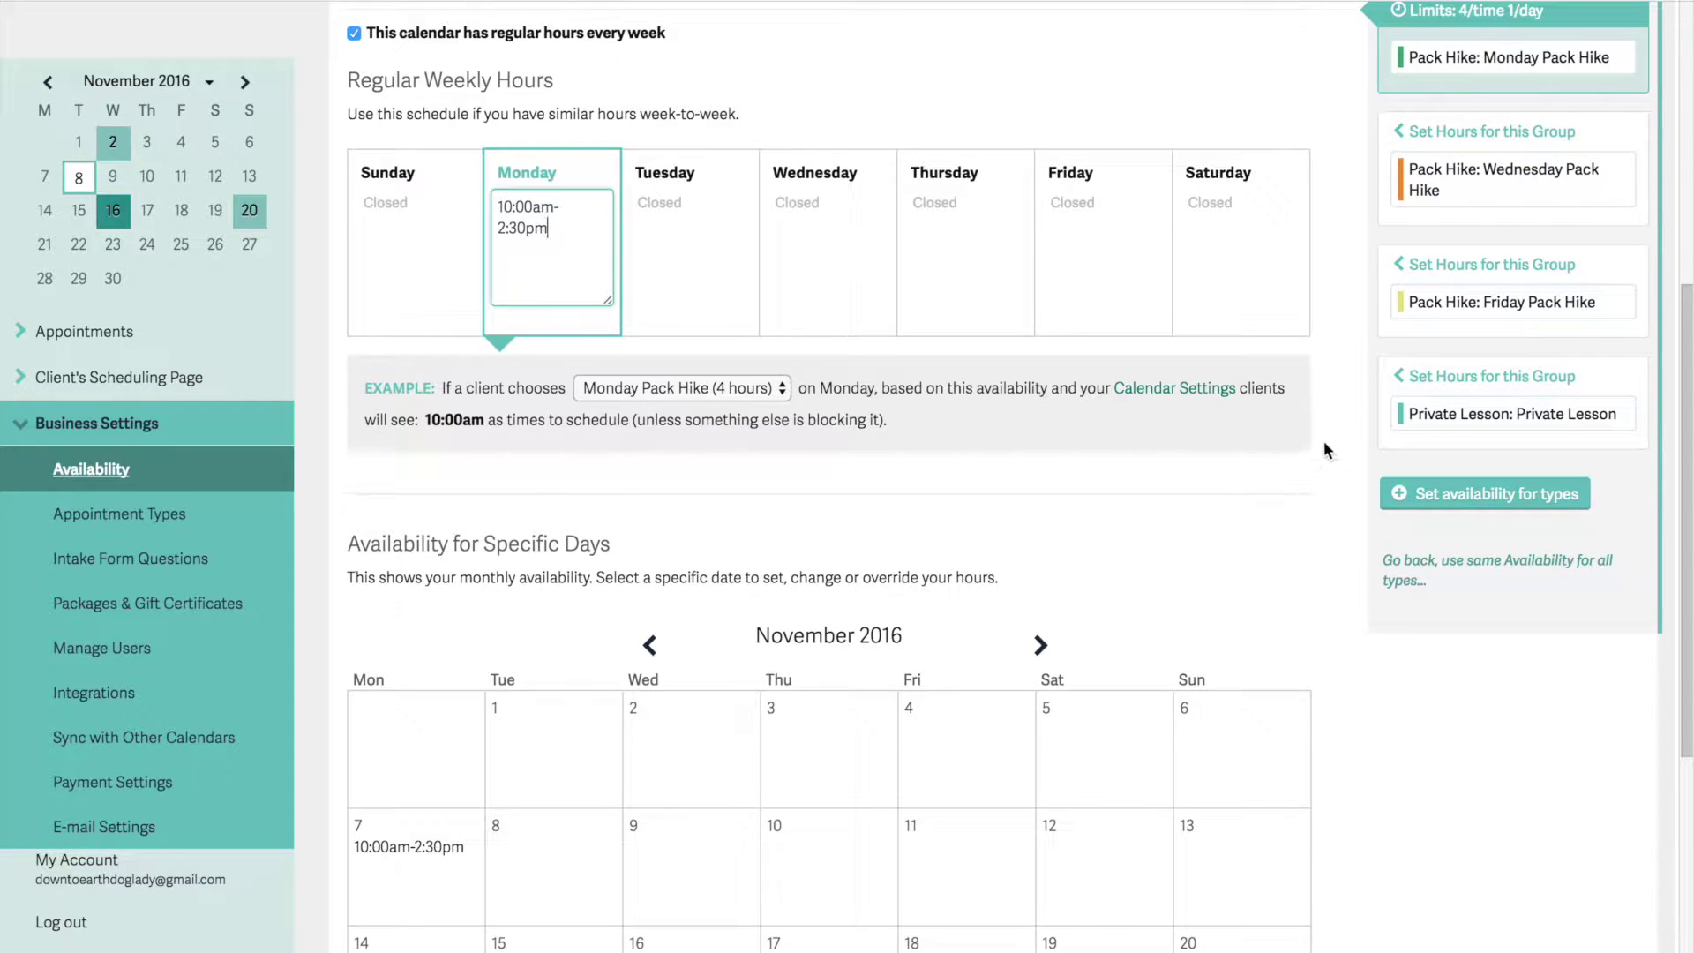
Review the Monday Pack Hike group's double-booking and daily maximum limits, keep the "a maximum of..." option, and save the calendar
scroll(1324, 441, "up", 3)
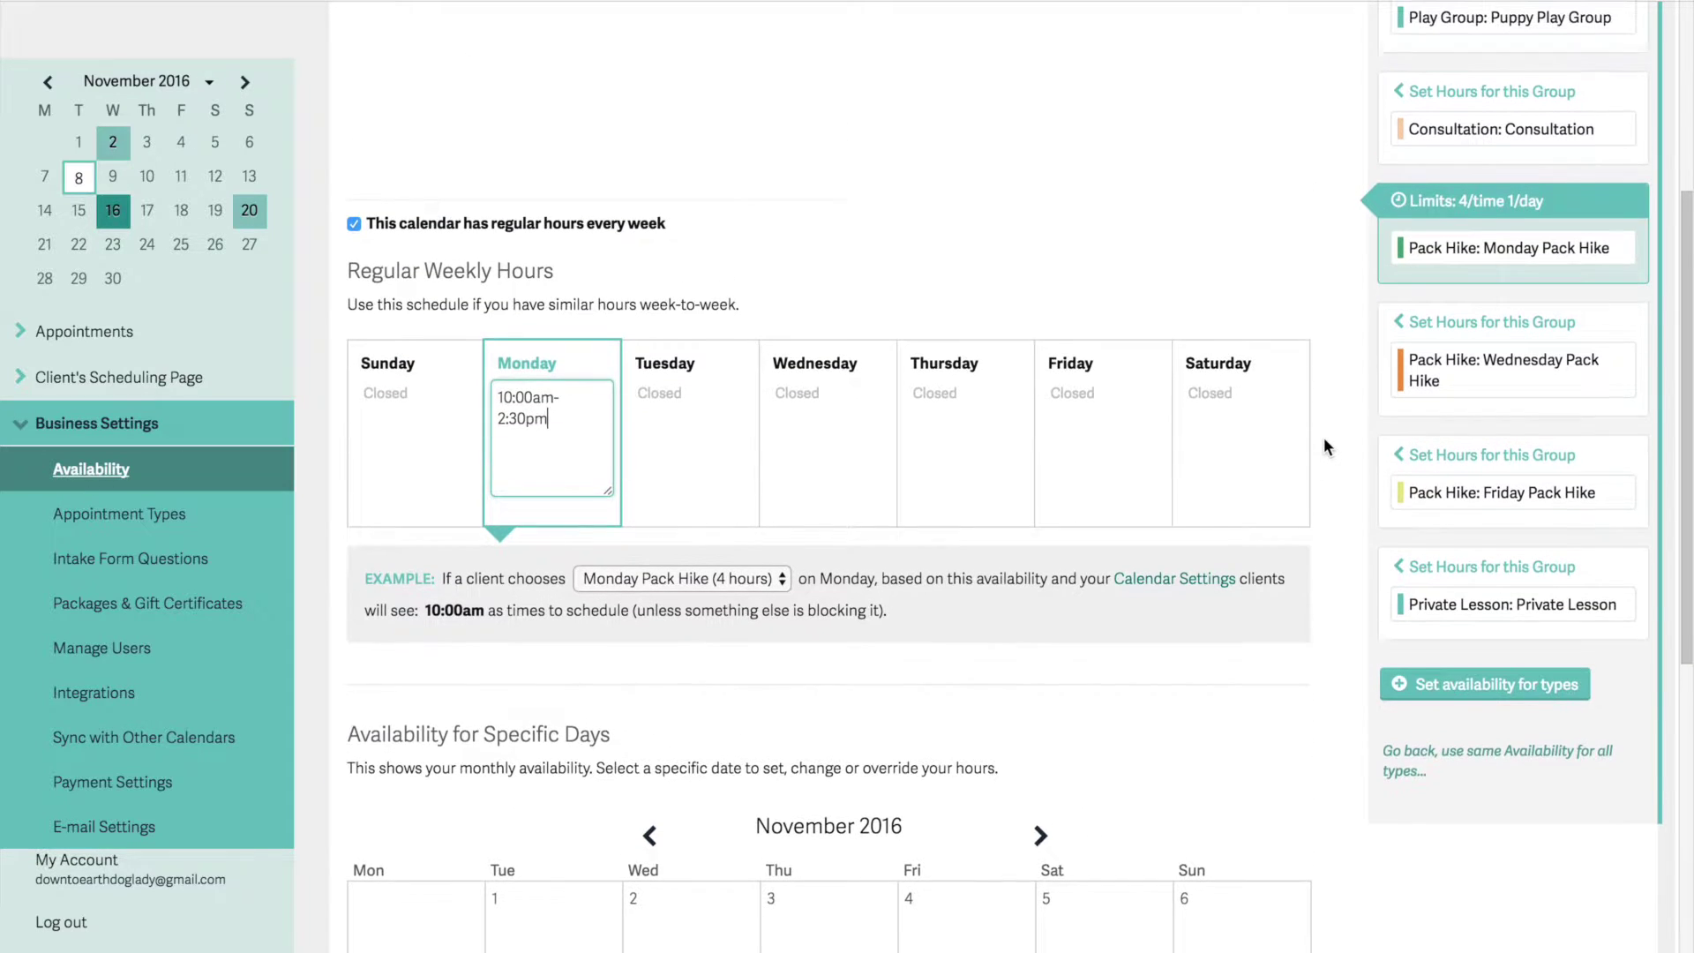
scroll(1325, 442, "up", 1)
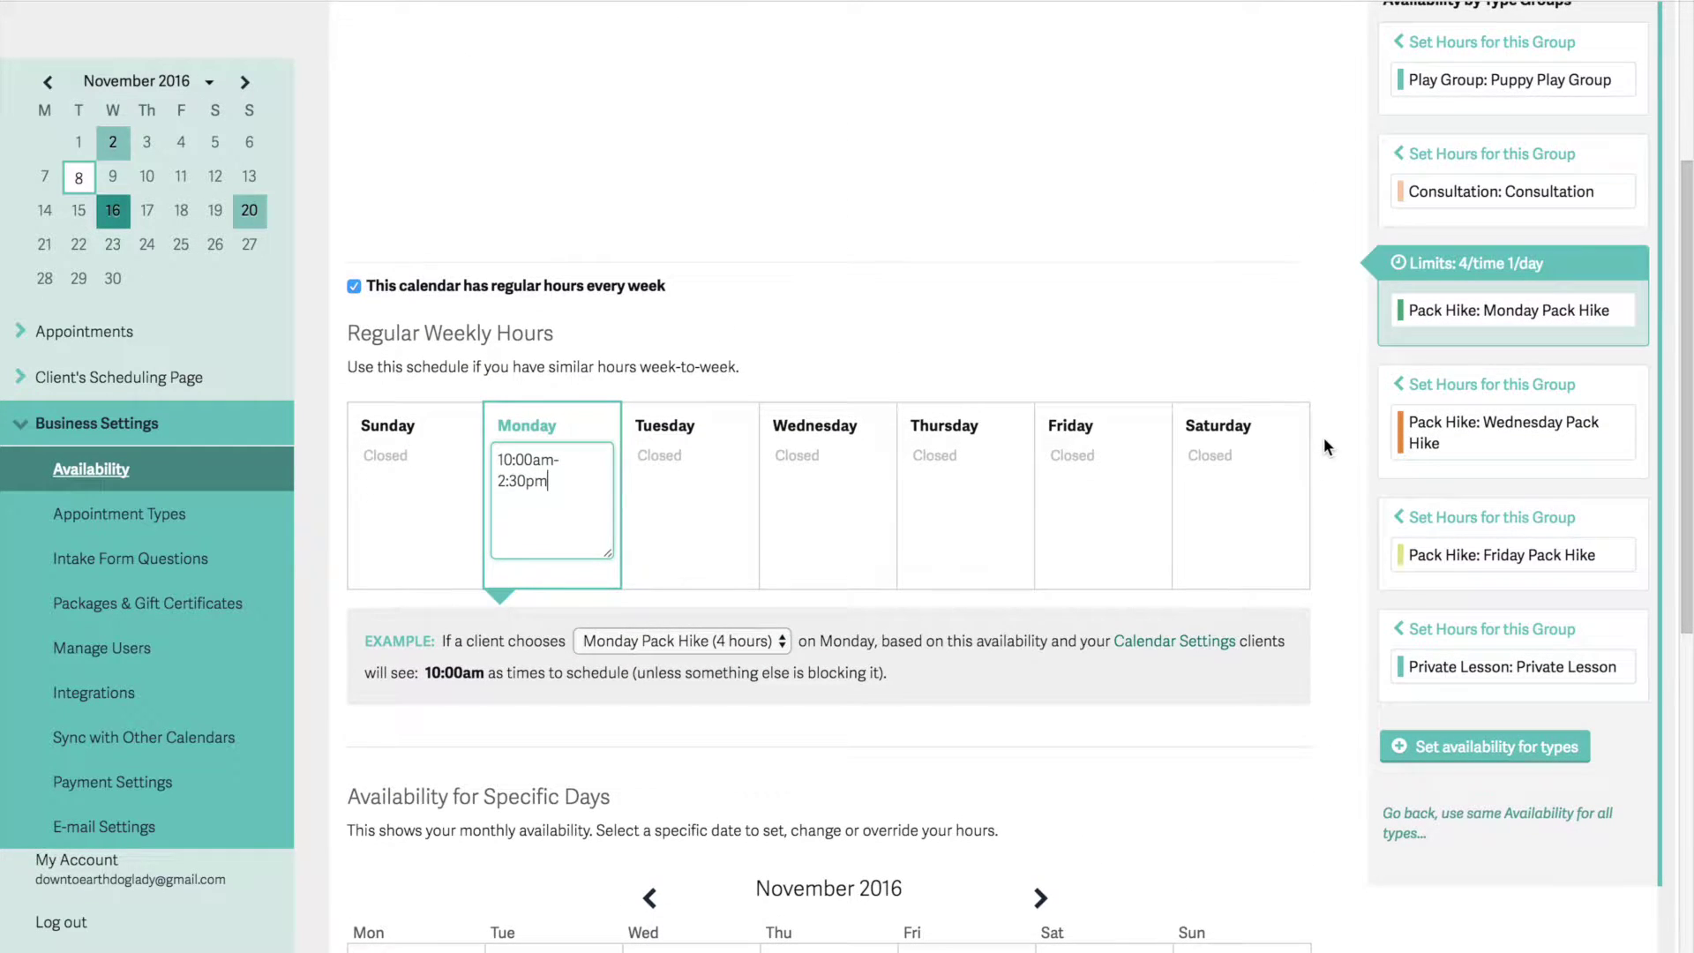
left_click(1403, 265)
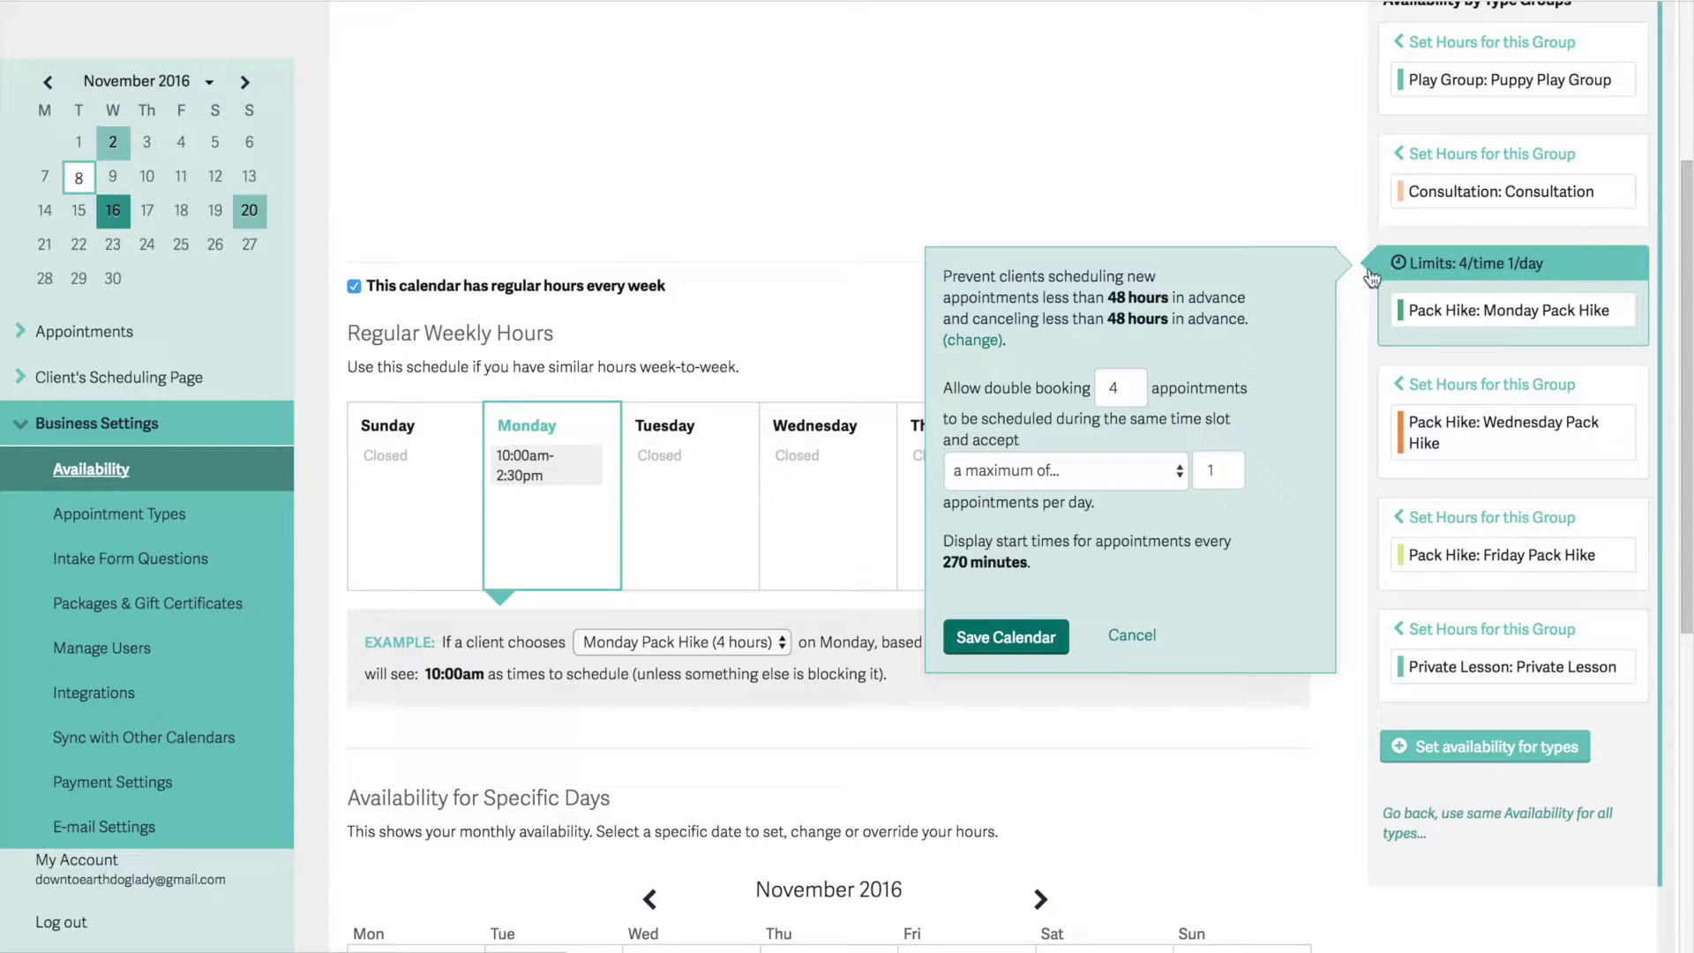
left_click(1127, 388)
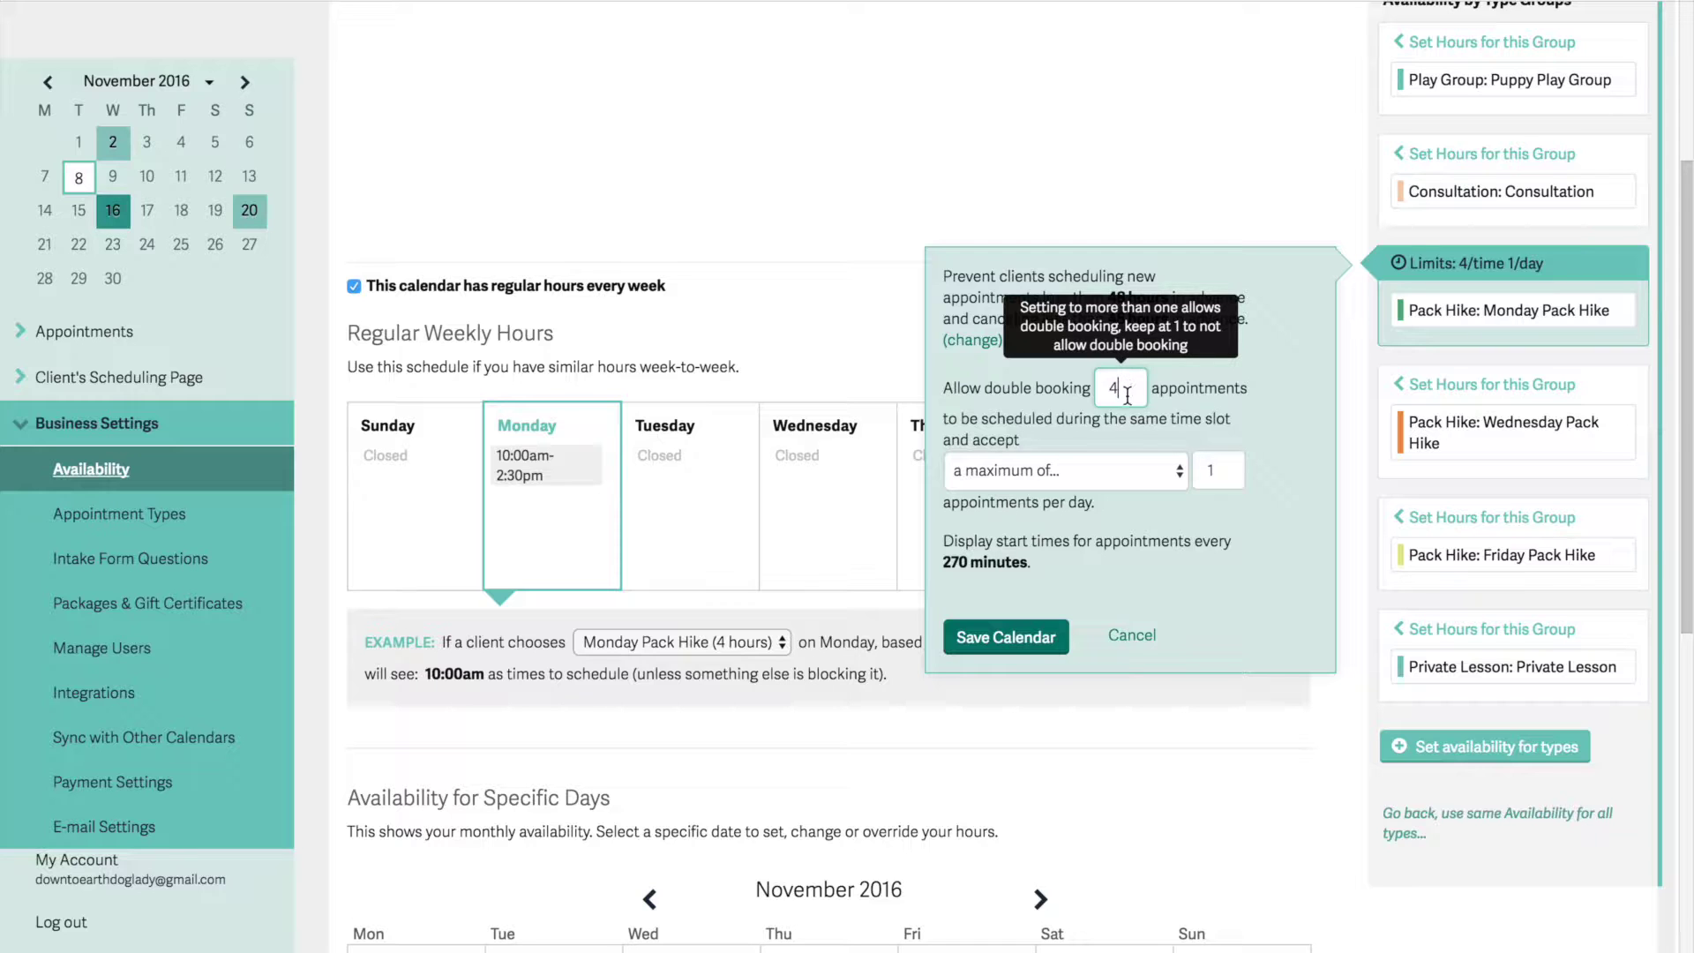
left_click(1131, 468)
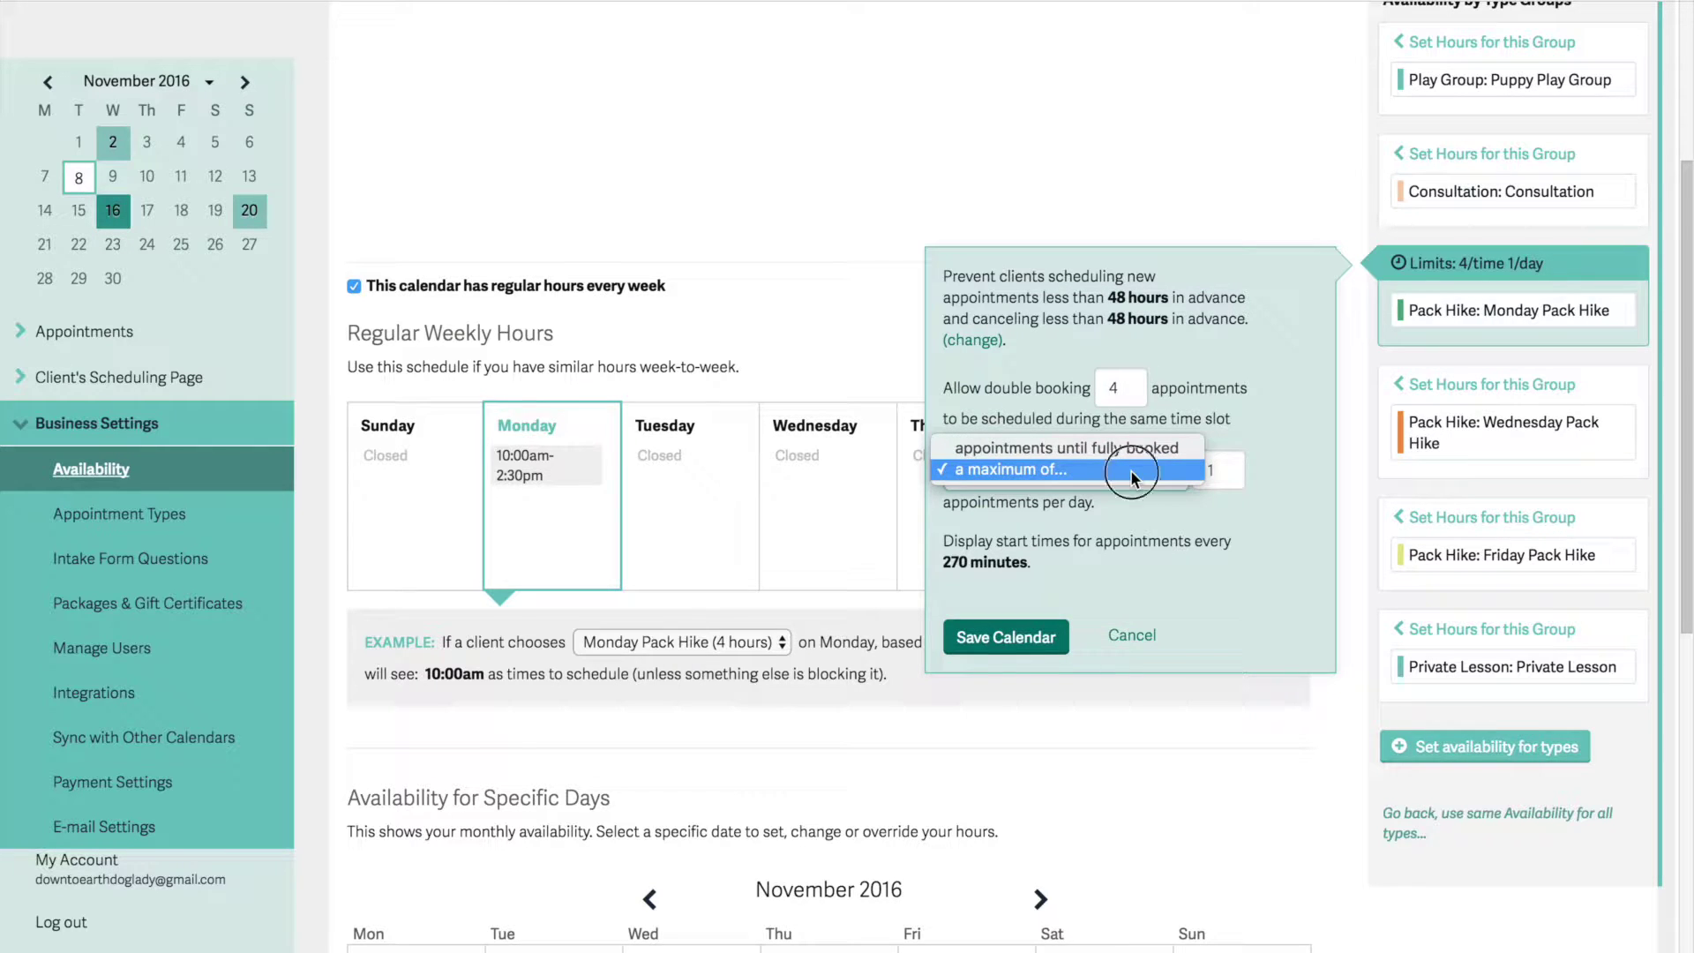
left_click(1130, 470)
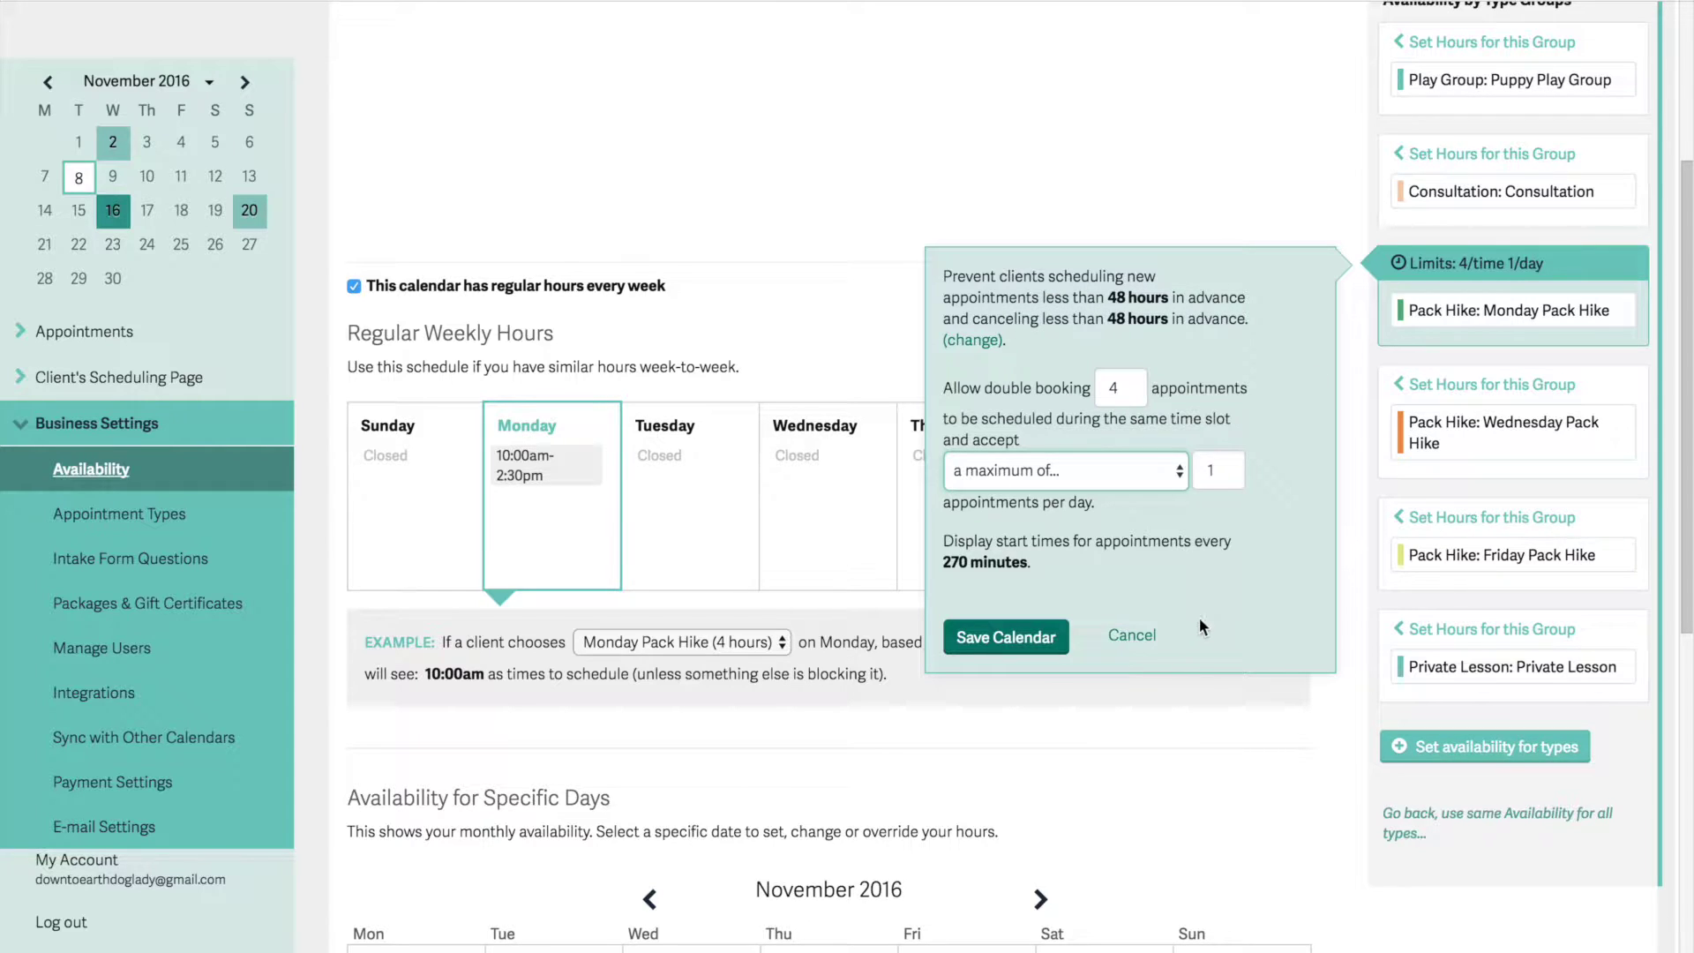
left_click(1024, 639)
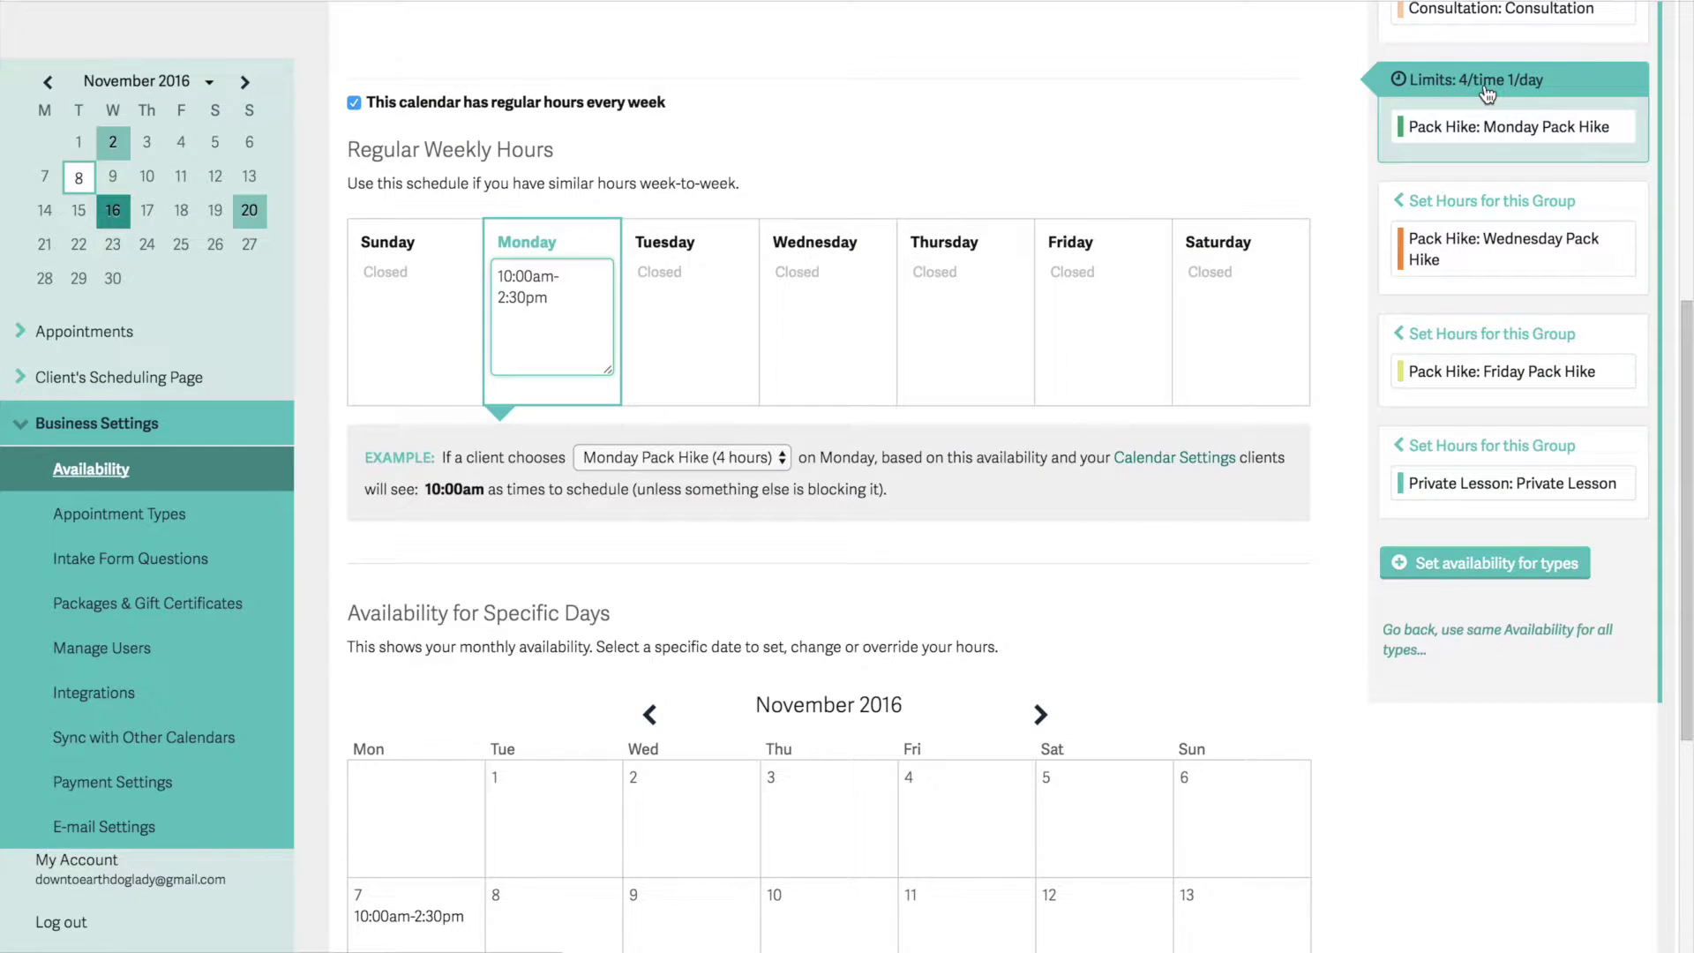
Check the regular weekly hours of the Wednesday Pack Hike and Friday Pack Hike groups
left_click(1430, 210)
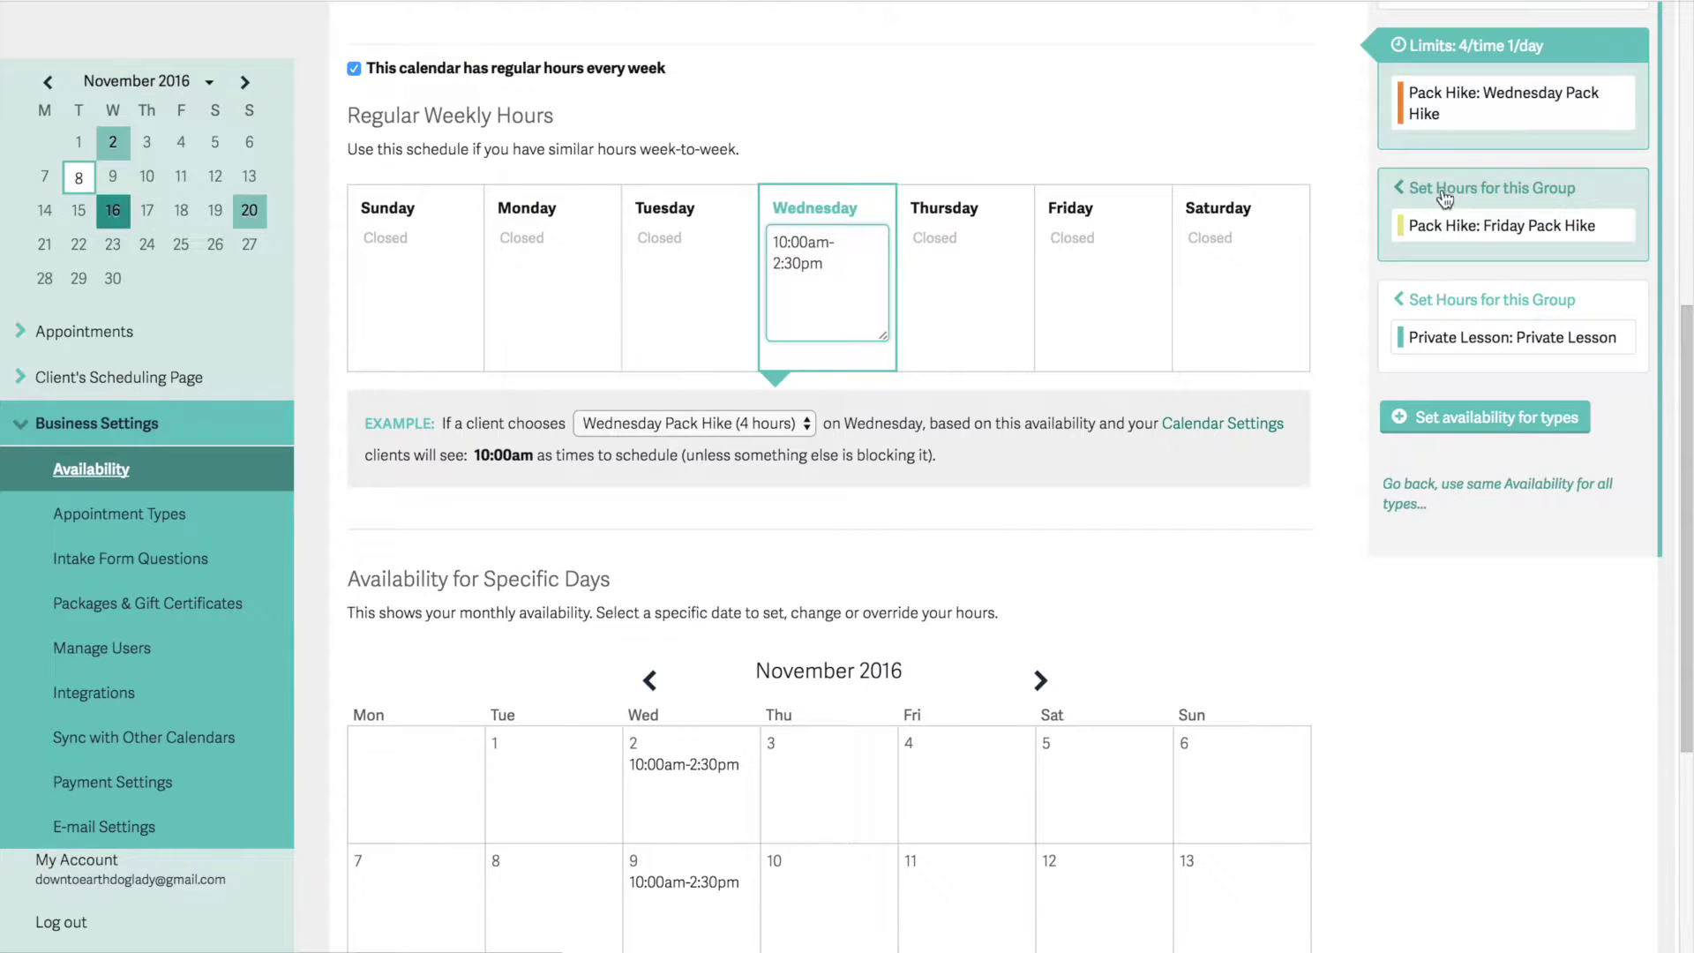
left_click(1434, 189)
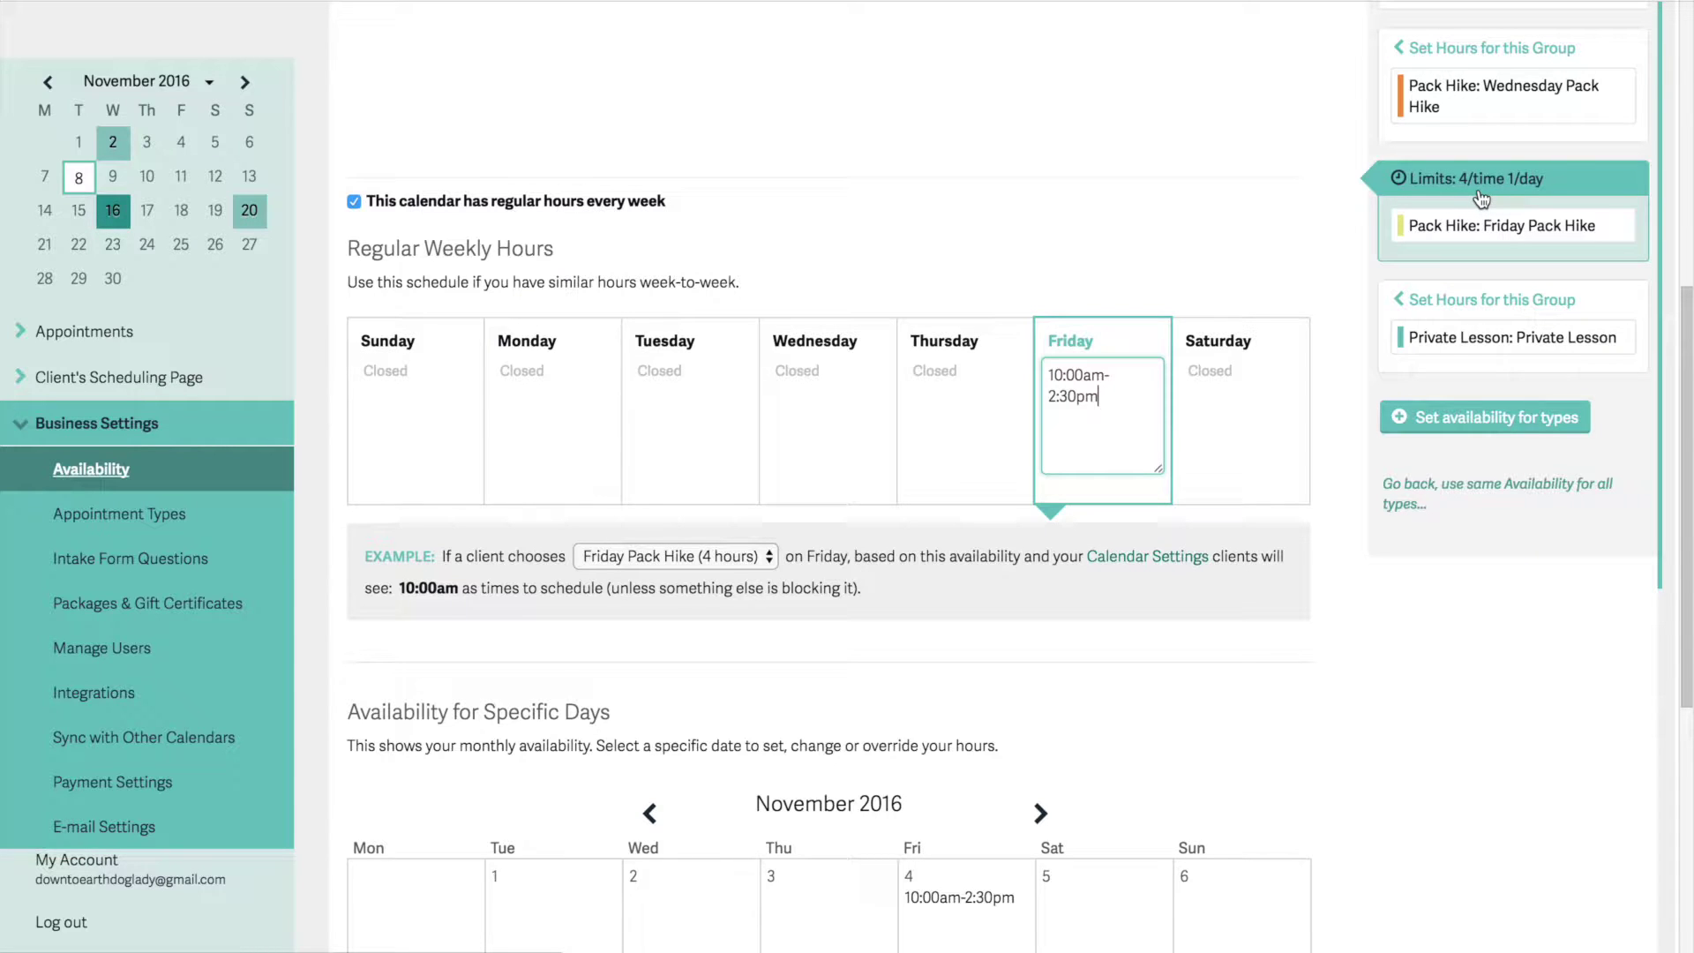
left_click(1501, 48)
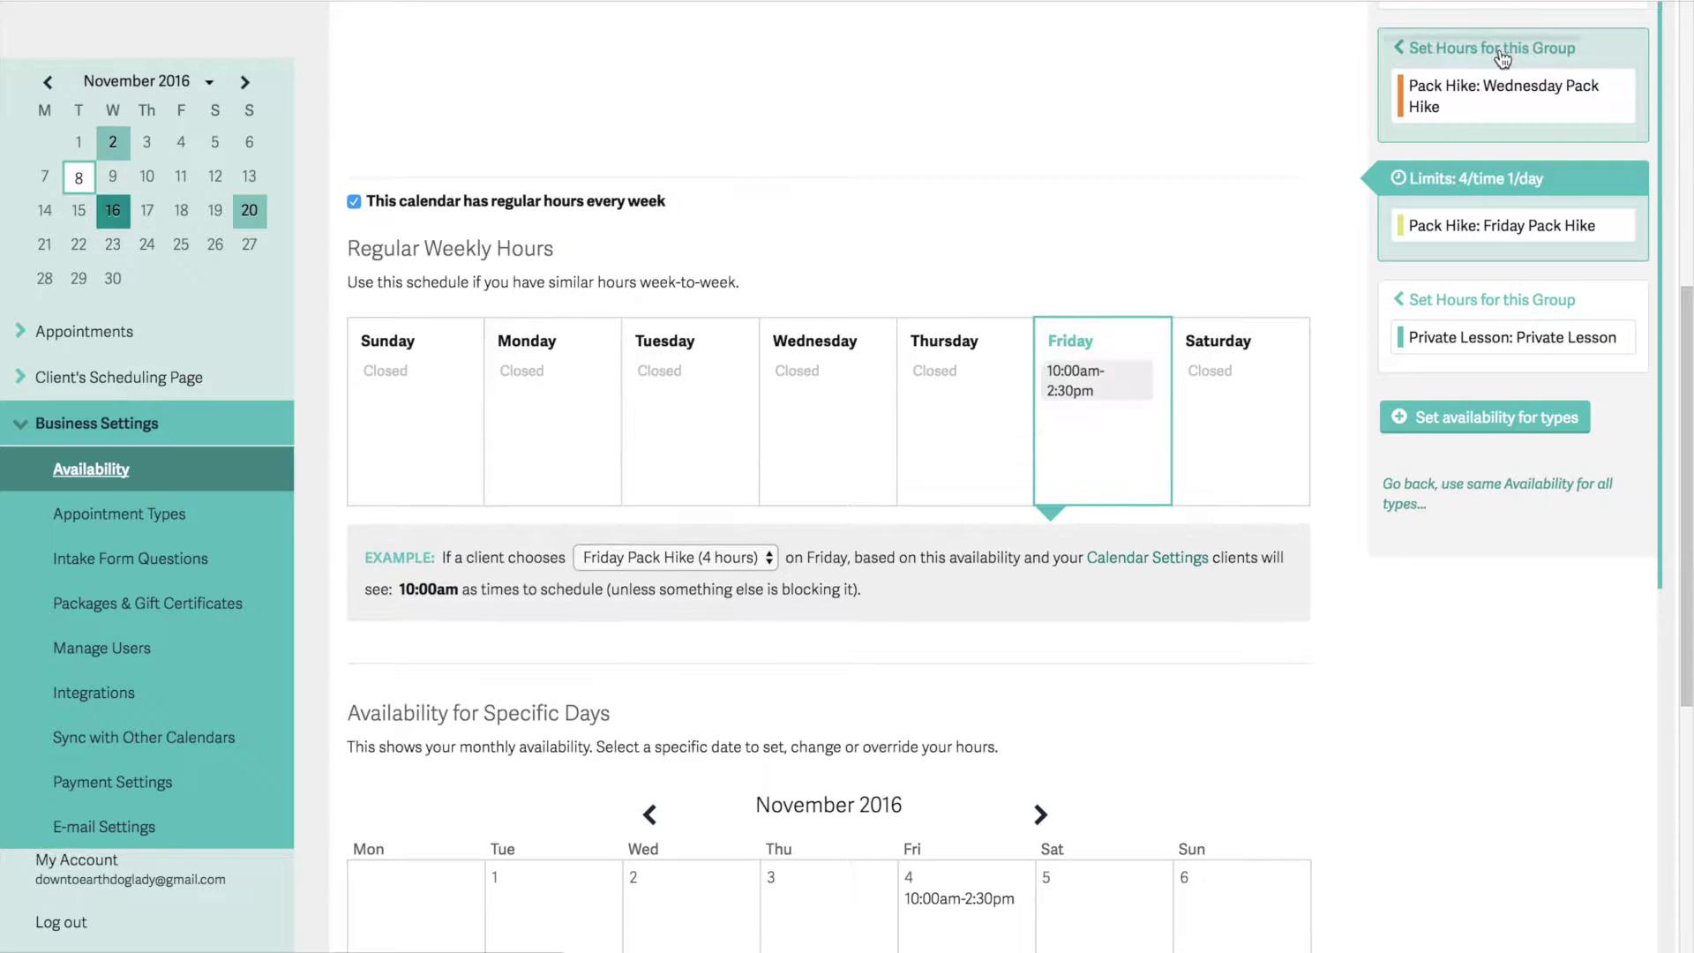
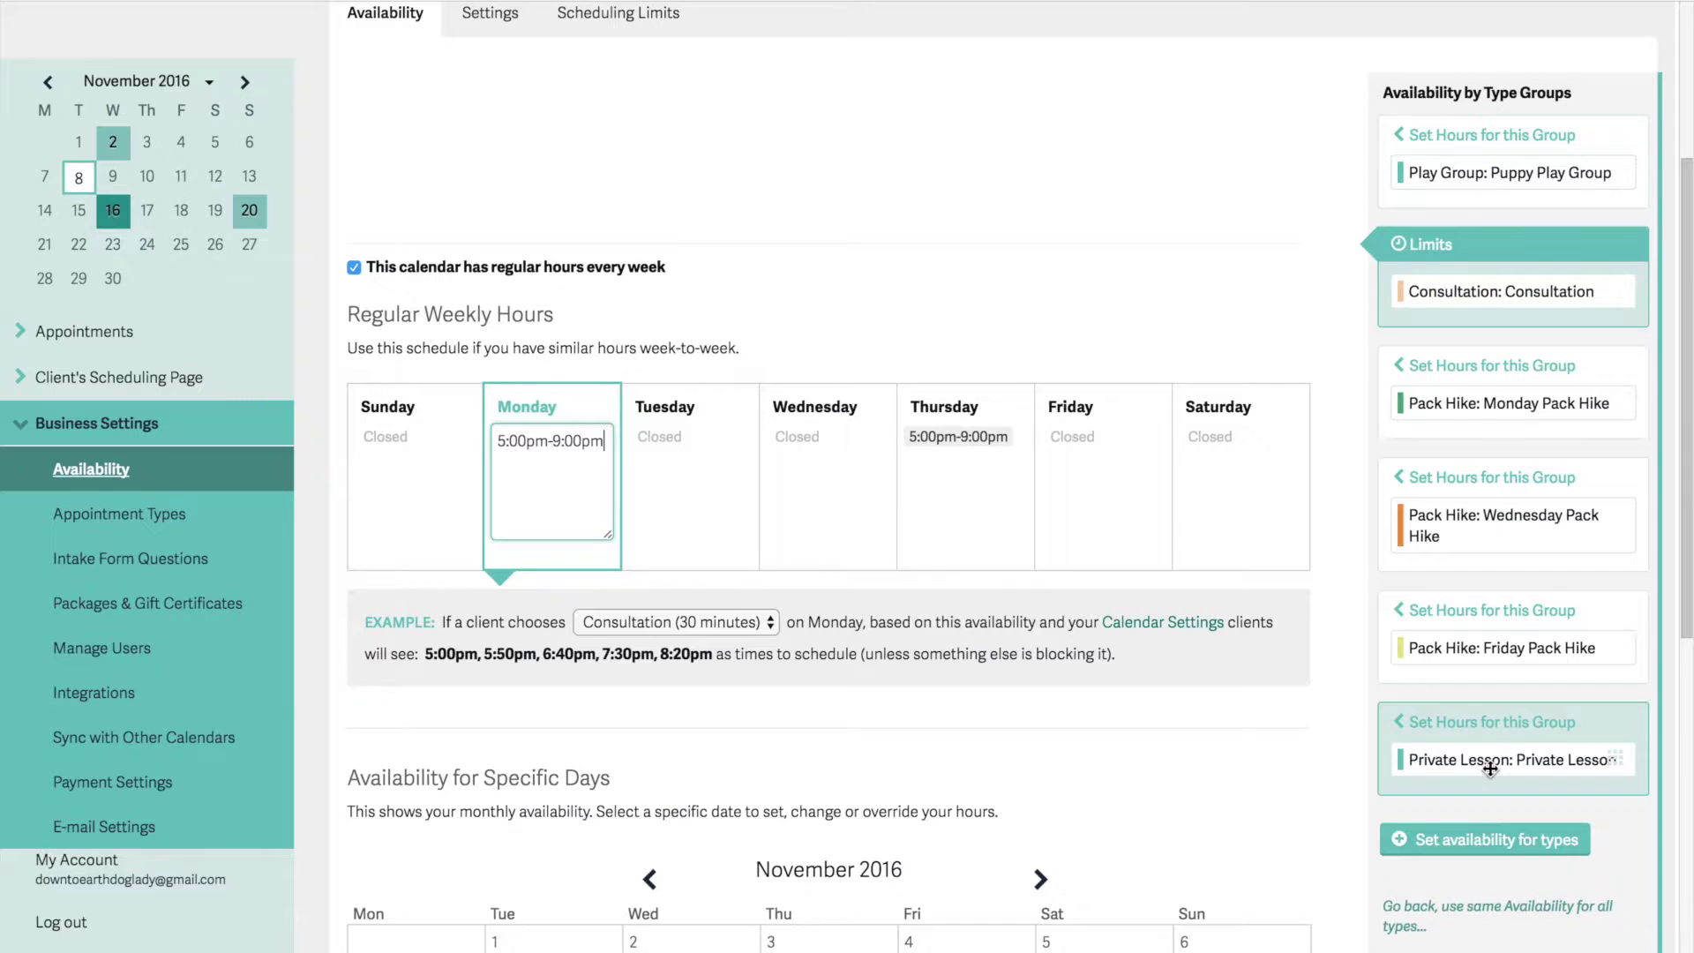
Move the Consultation appointment type into the Private Lesson group
left_click(1430, 284)
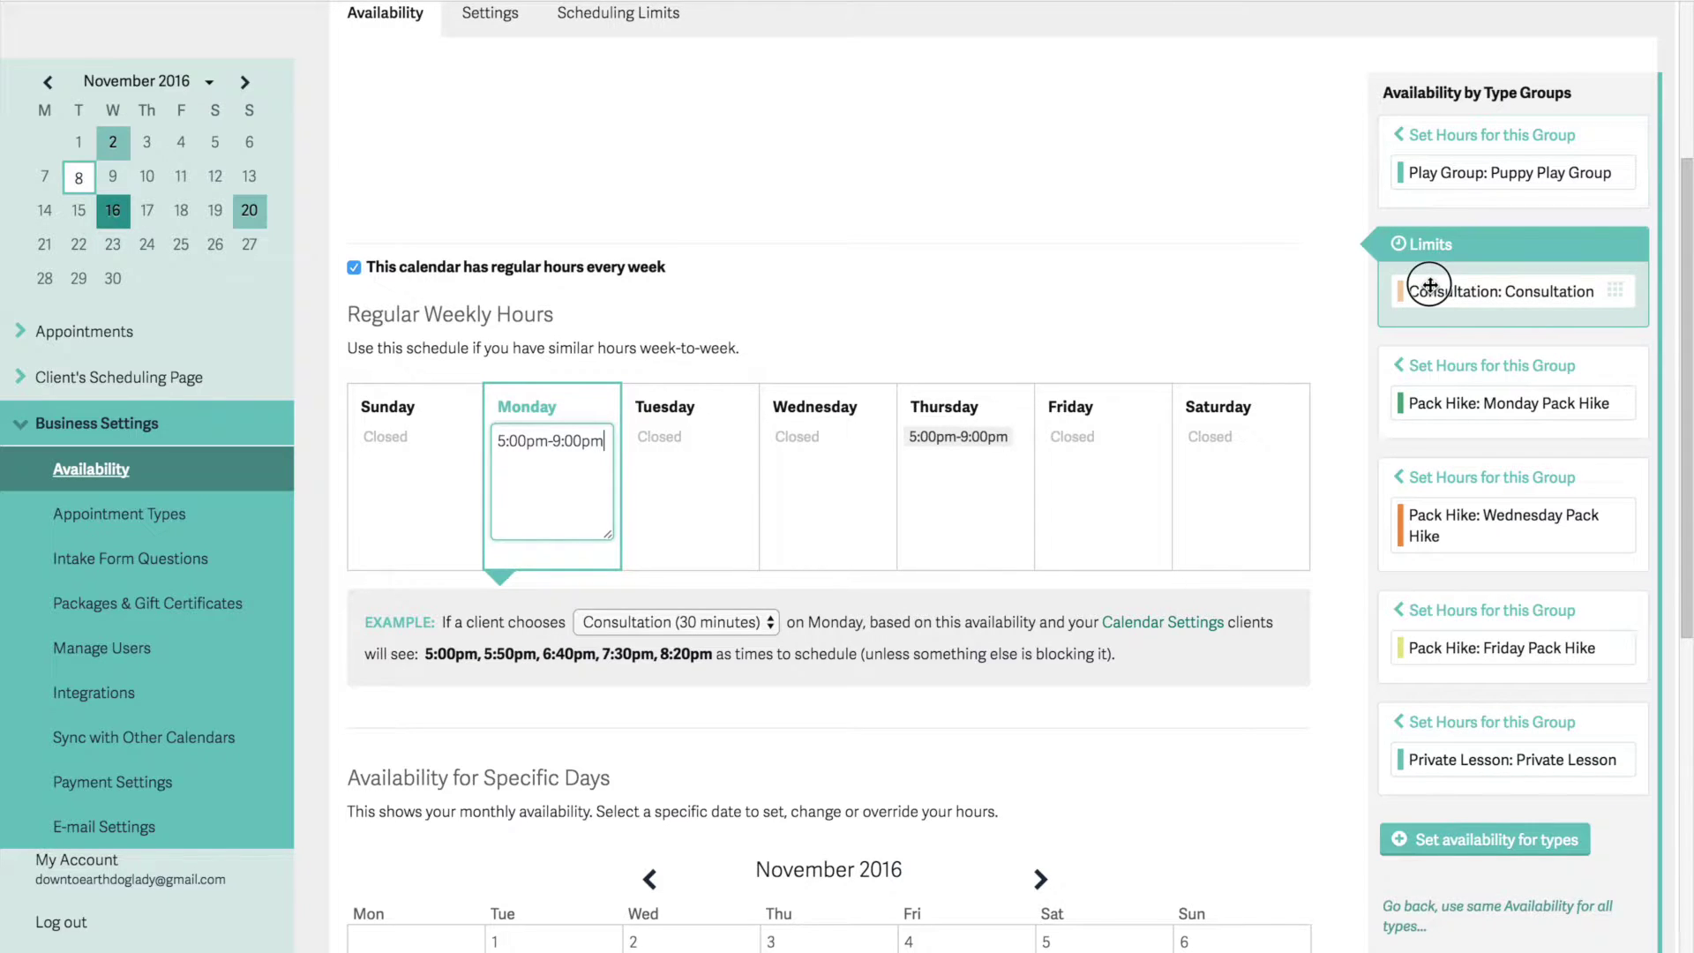
left_click_drag(1430, 285, 1429, 800)
scroll(1438, 799, "down", 1)
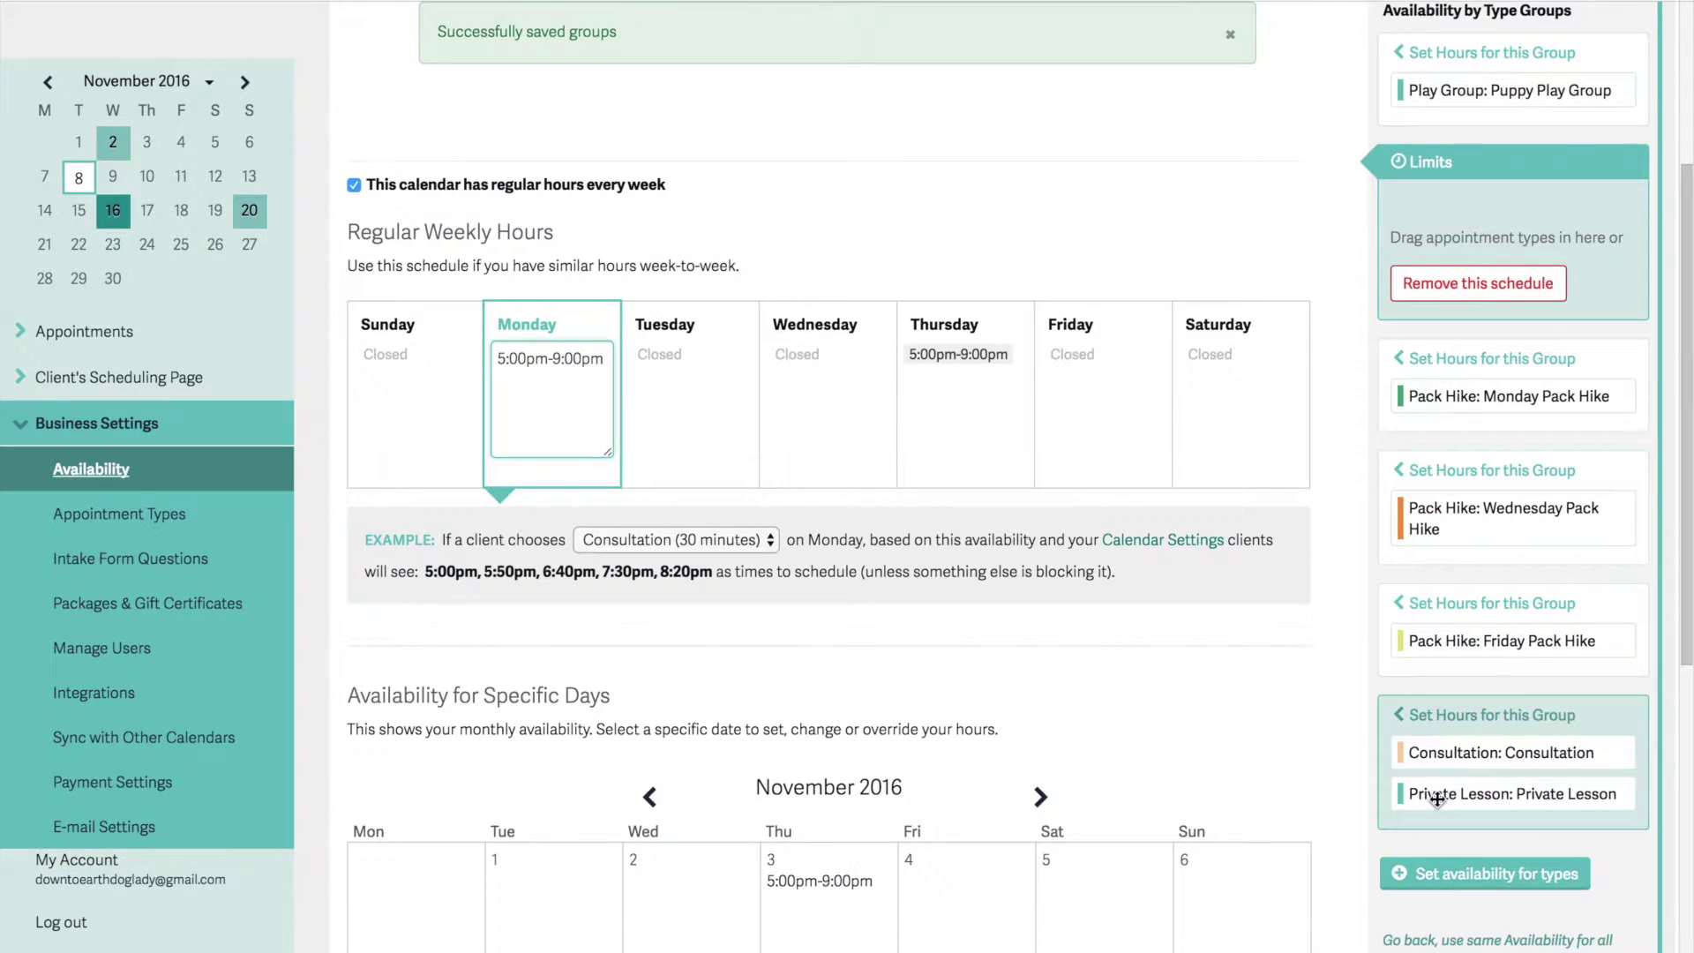
Open the hours of the combined Private Lesson and Consultation group, set Monday to 5:00pm-9:00pm, and save the regular hours
left_click(1449, 717)
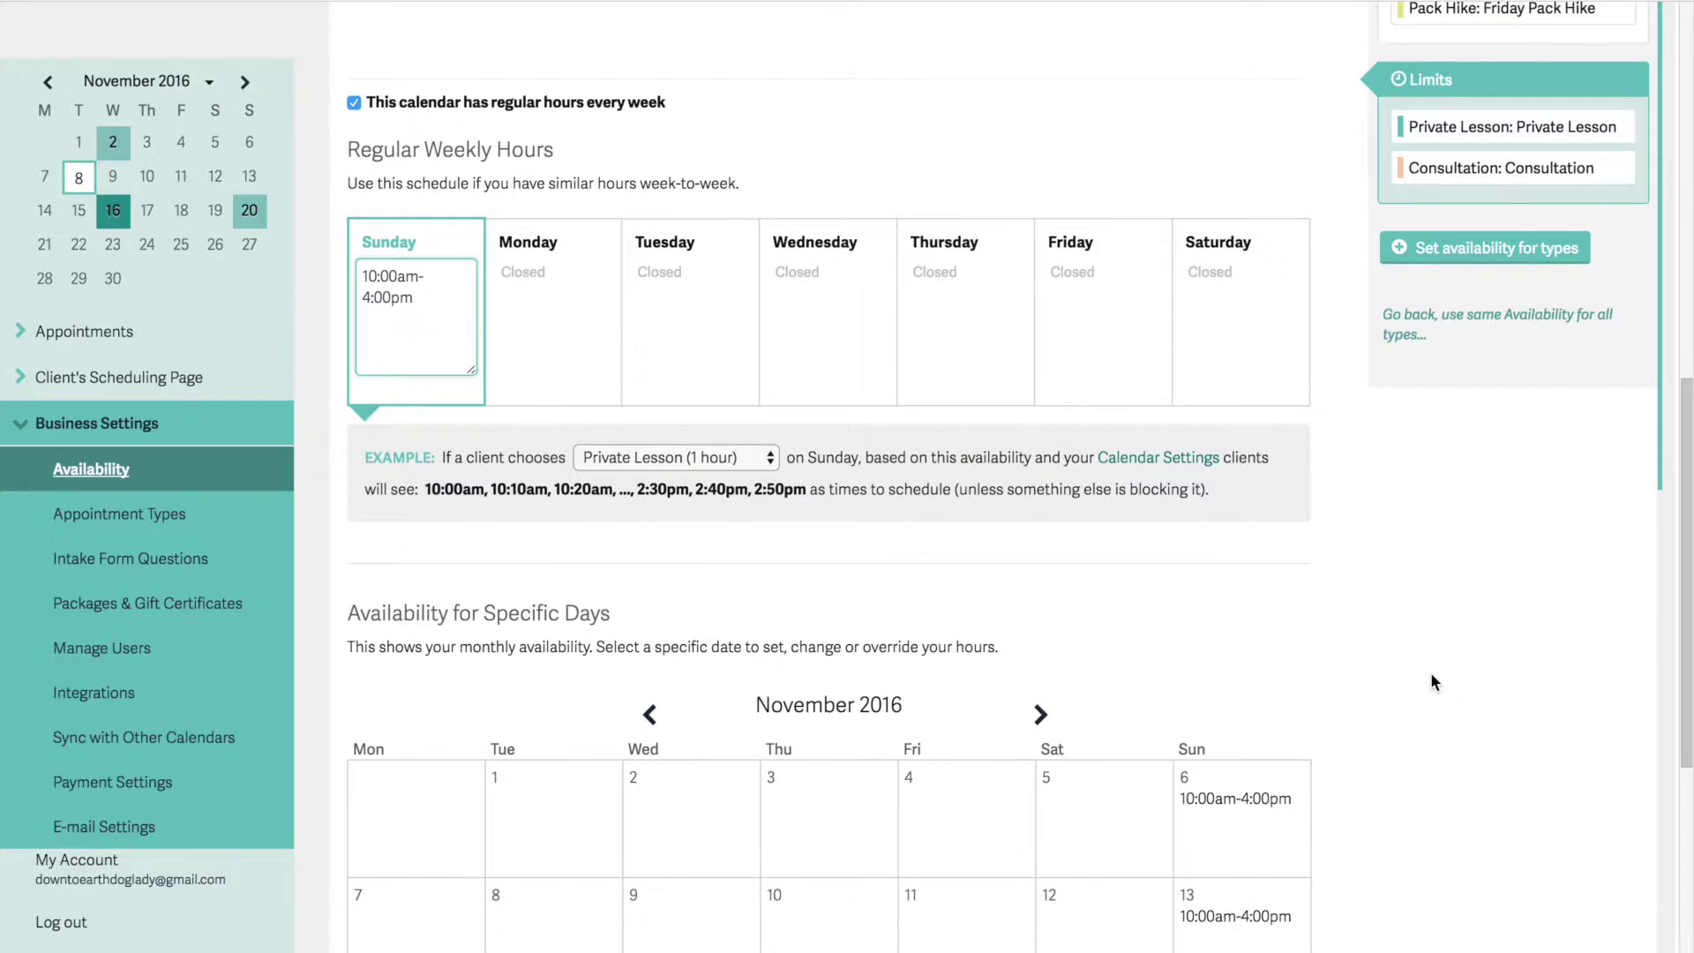
scroll(1431, 671, "down", 4)
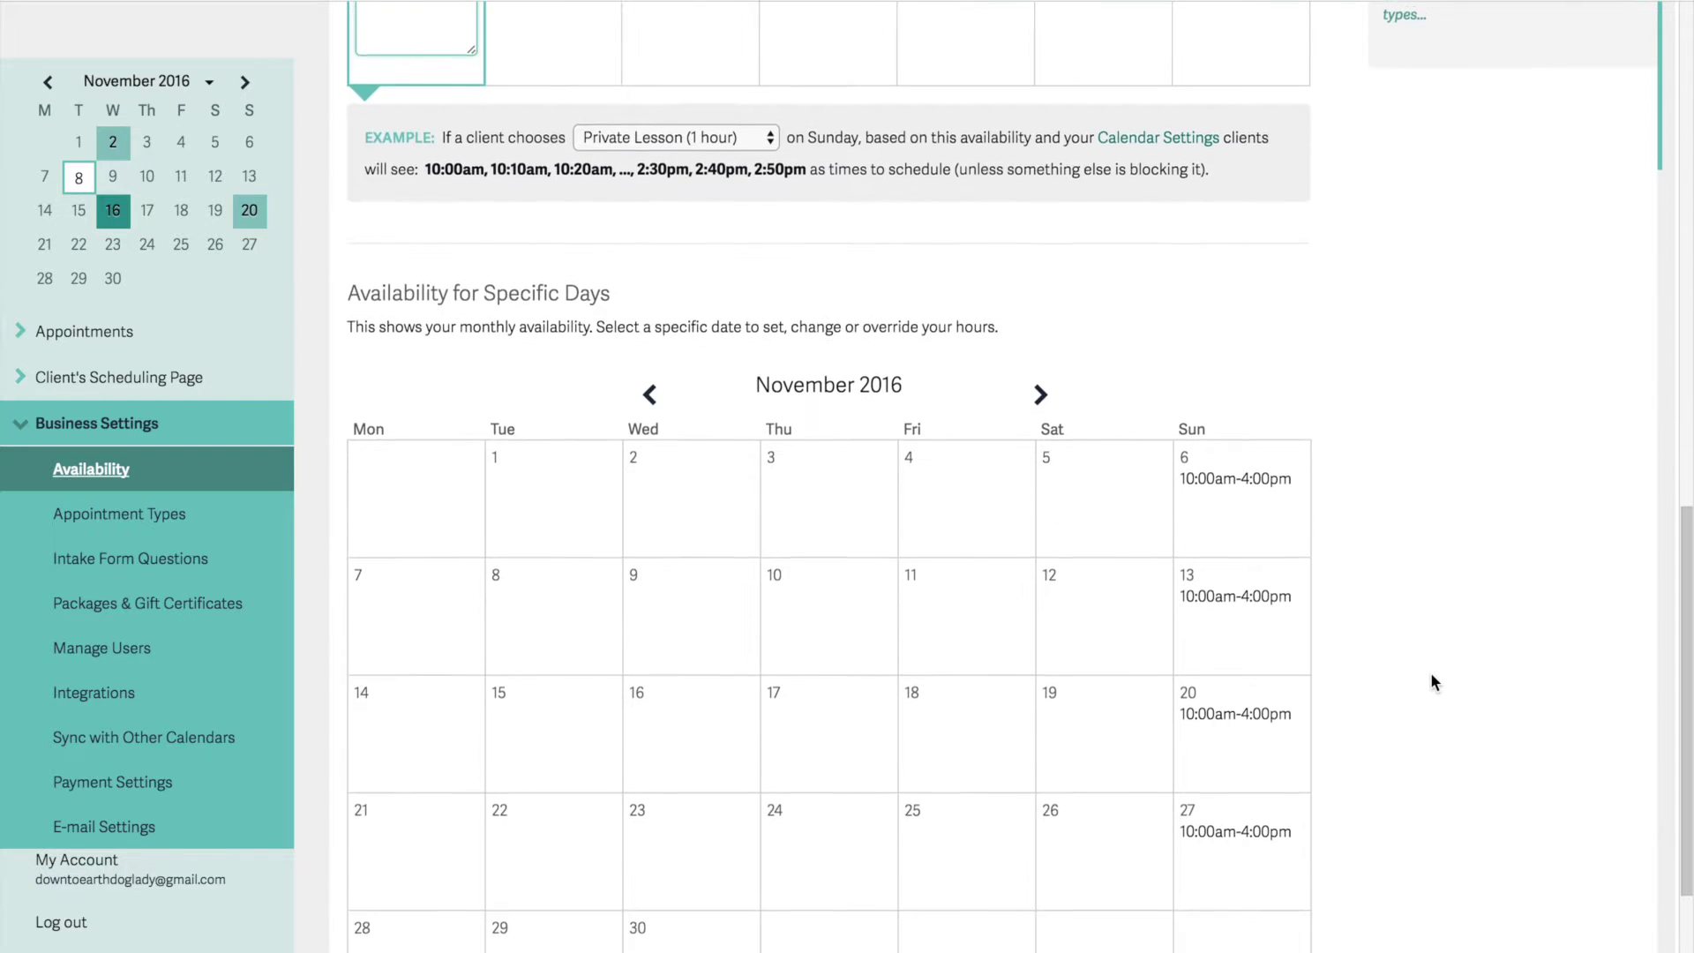
scroll(1262, 848, "down", 1)
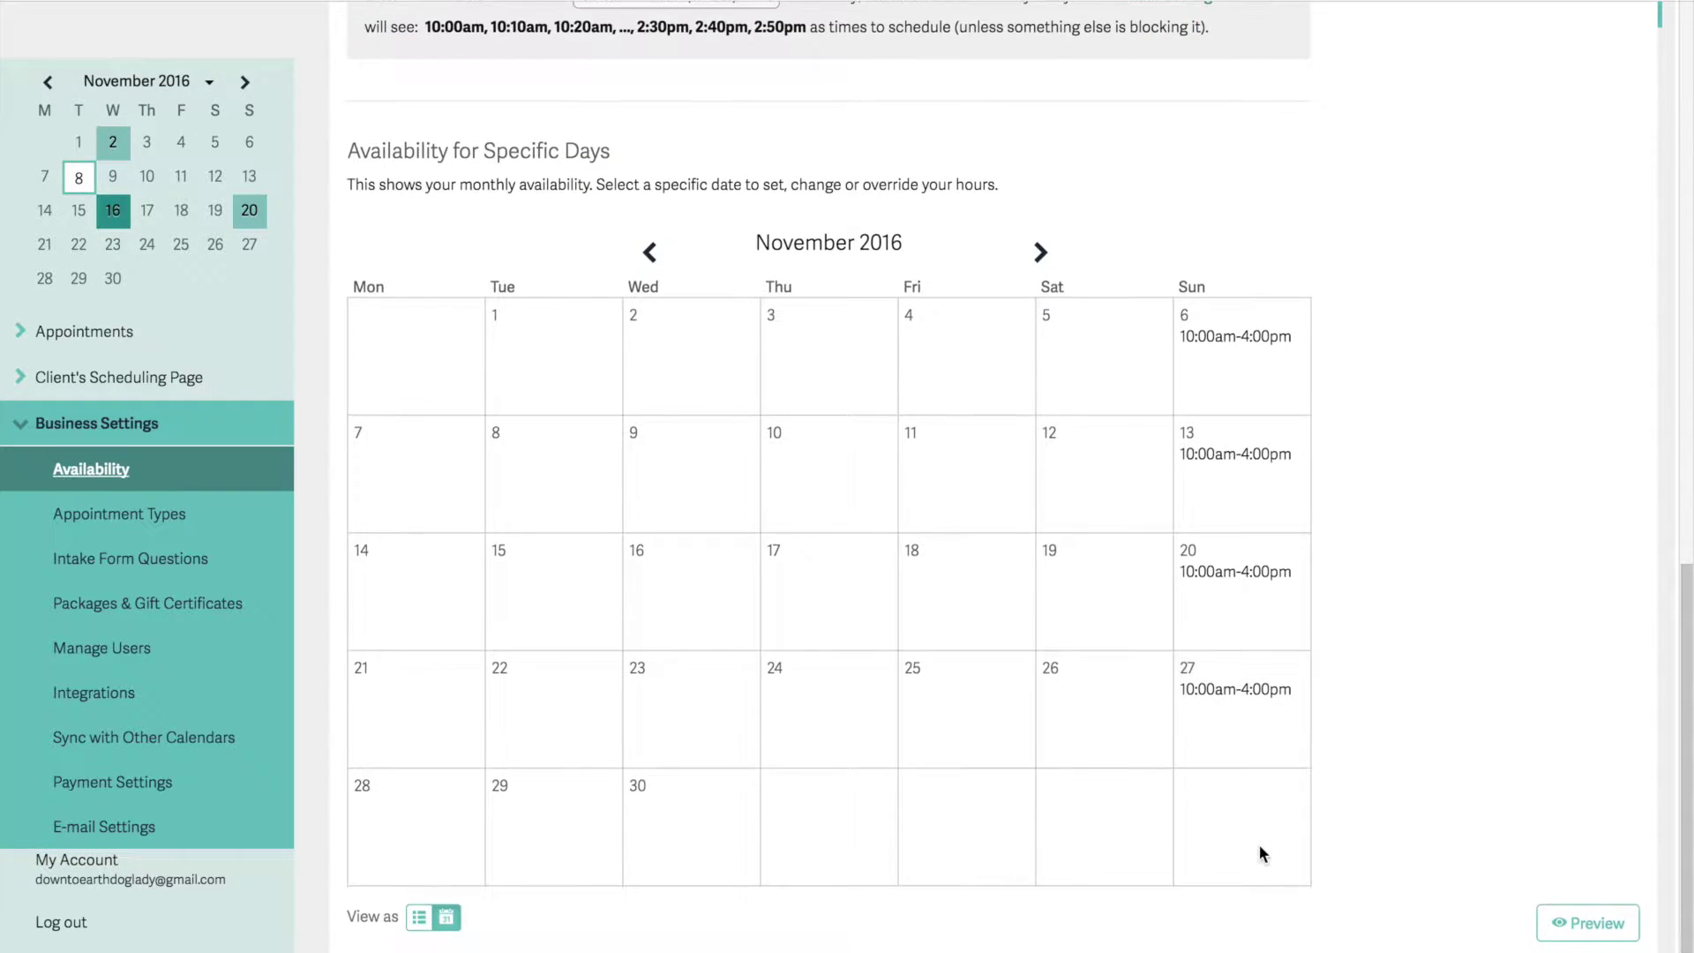
scroll(1262, 848, "up", 5)
scroll(1262, 857, "up", 1)
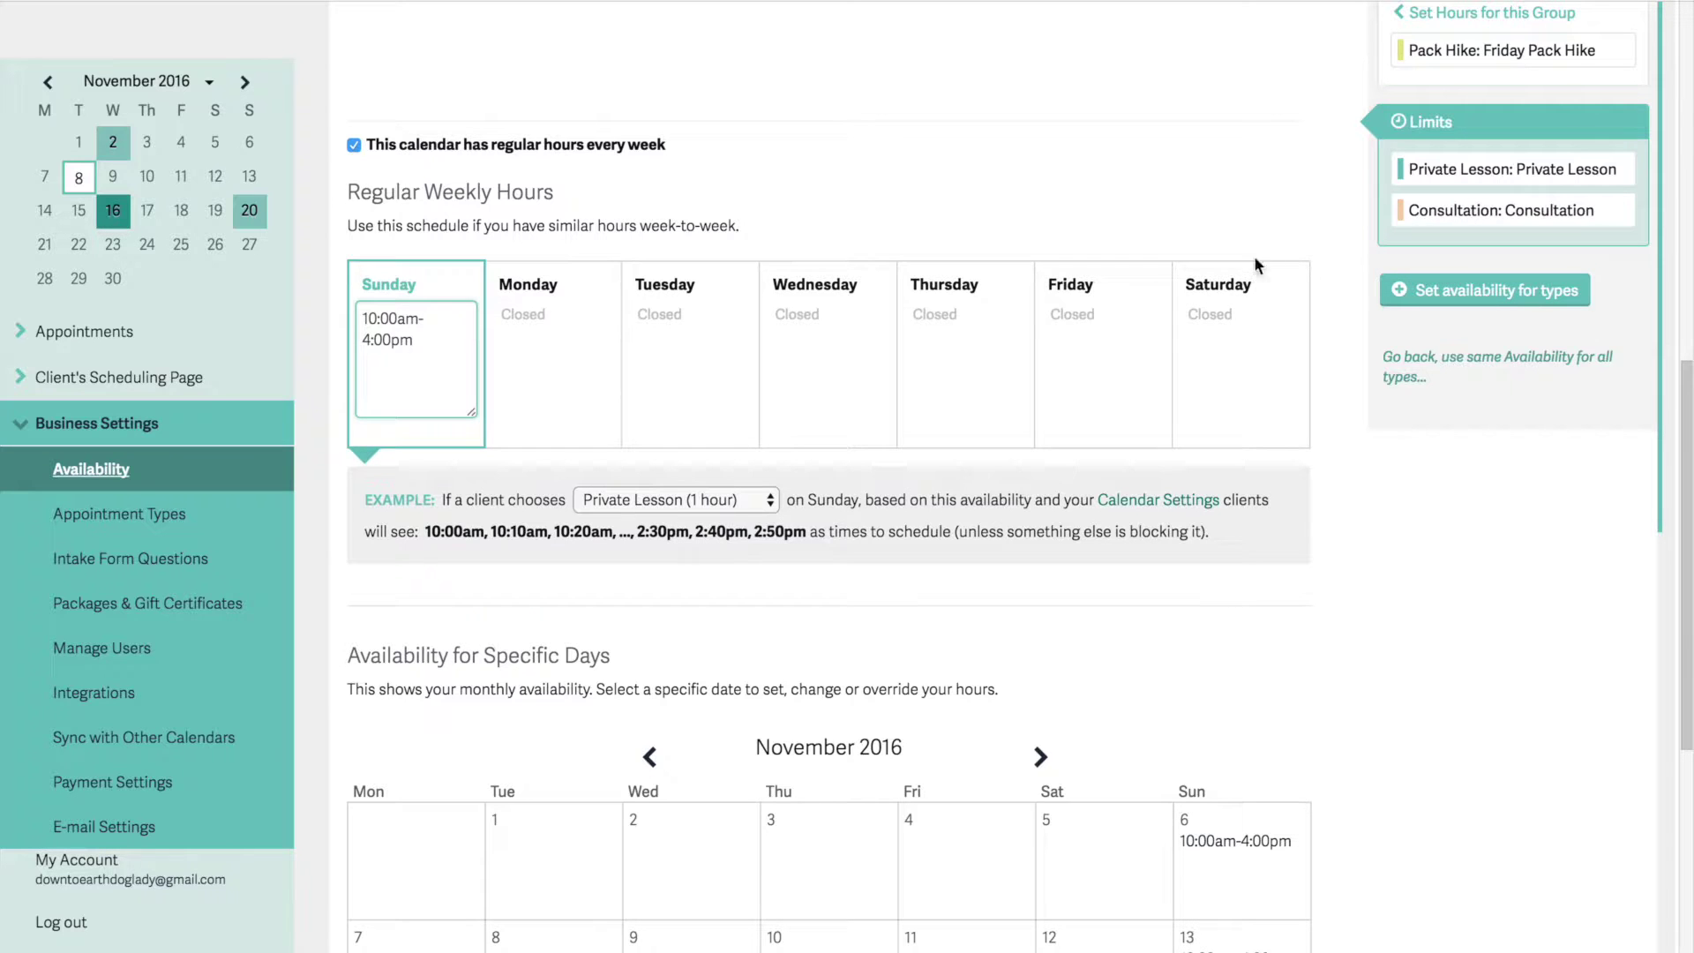
left_click(531, 357)
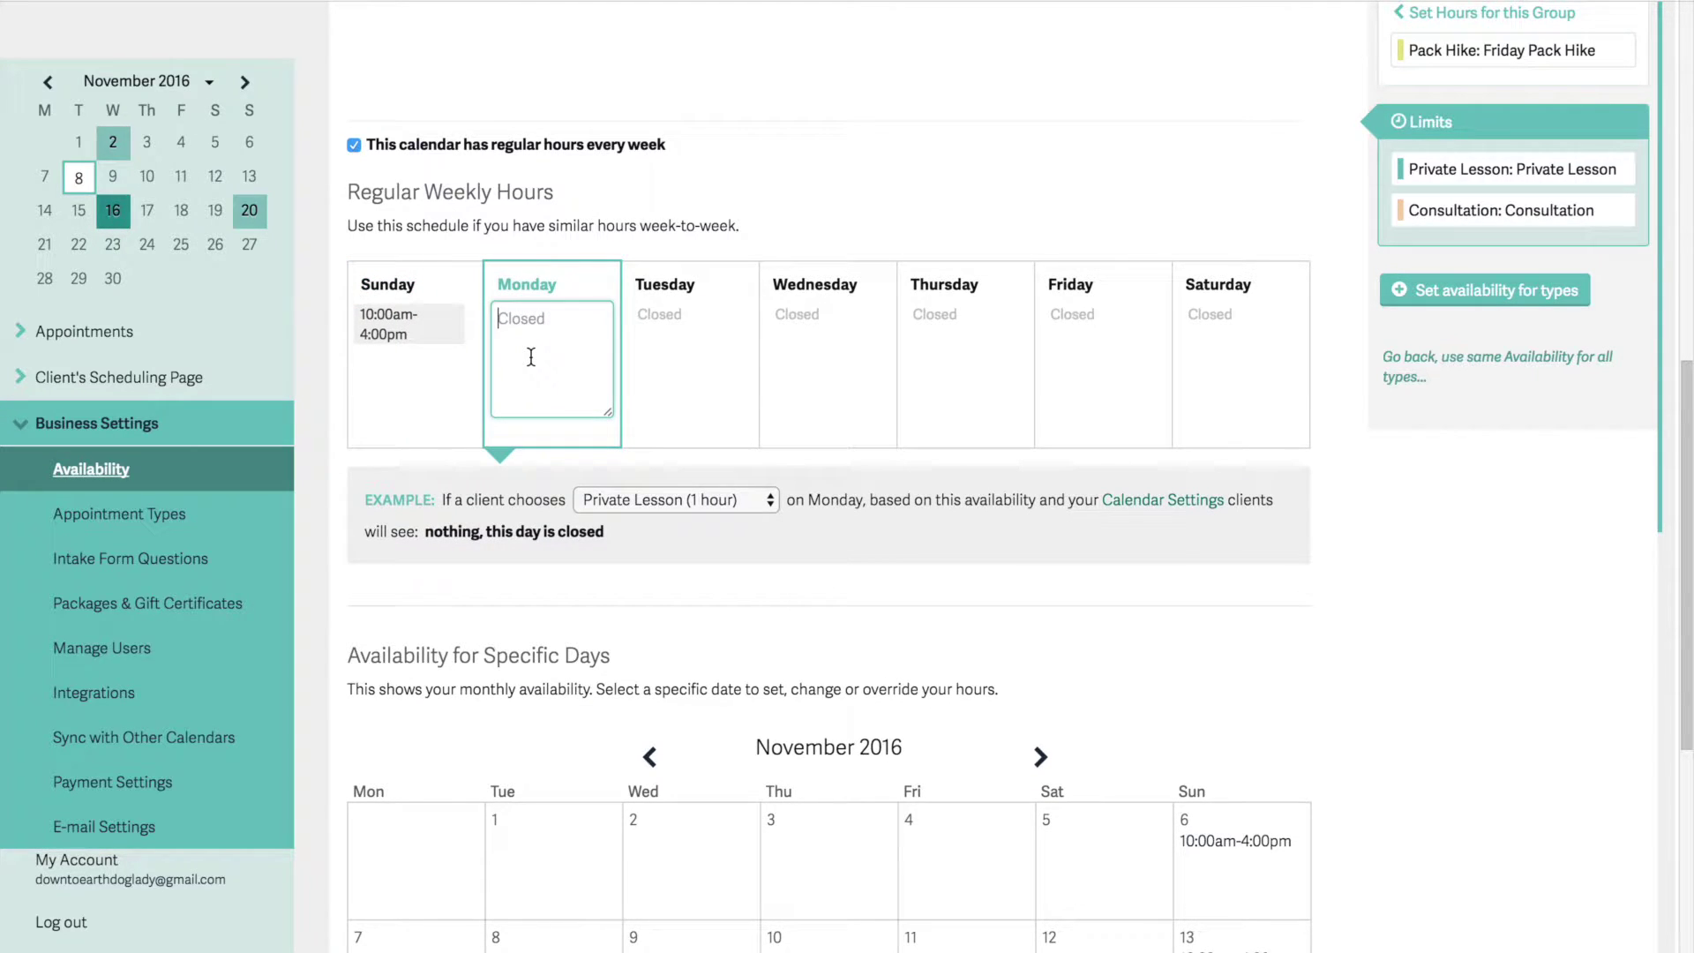
type("5")
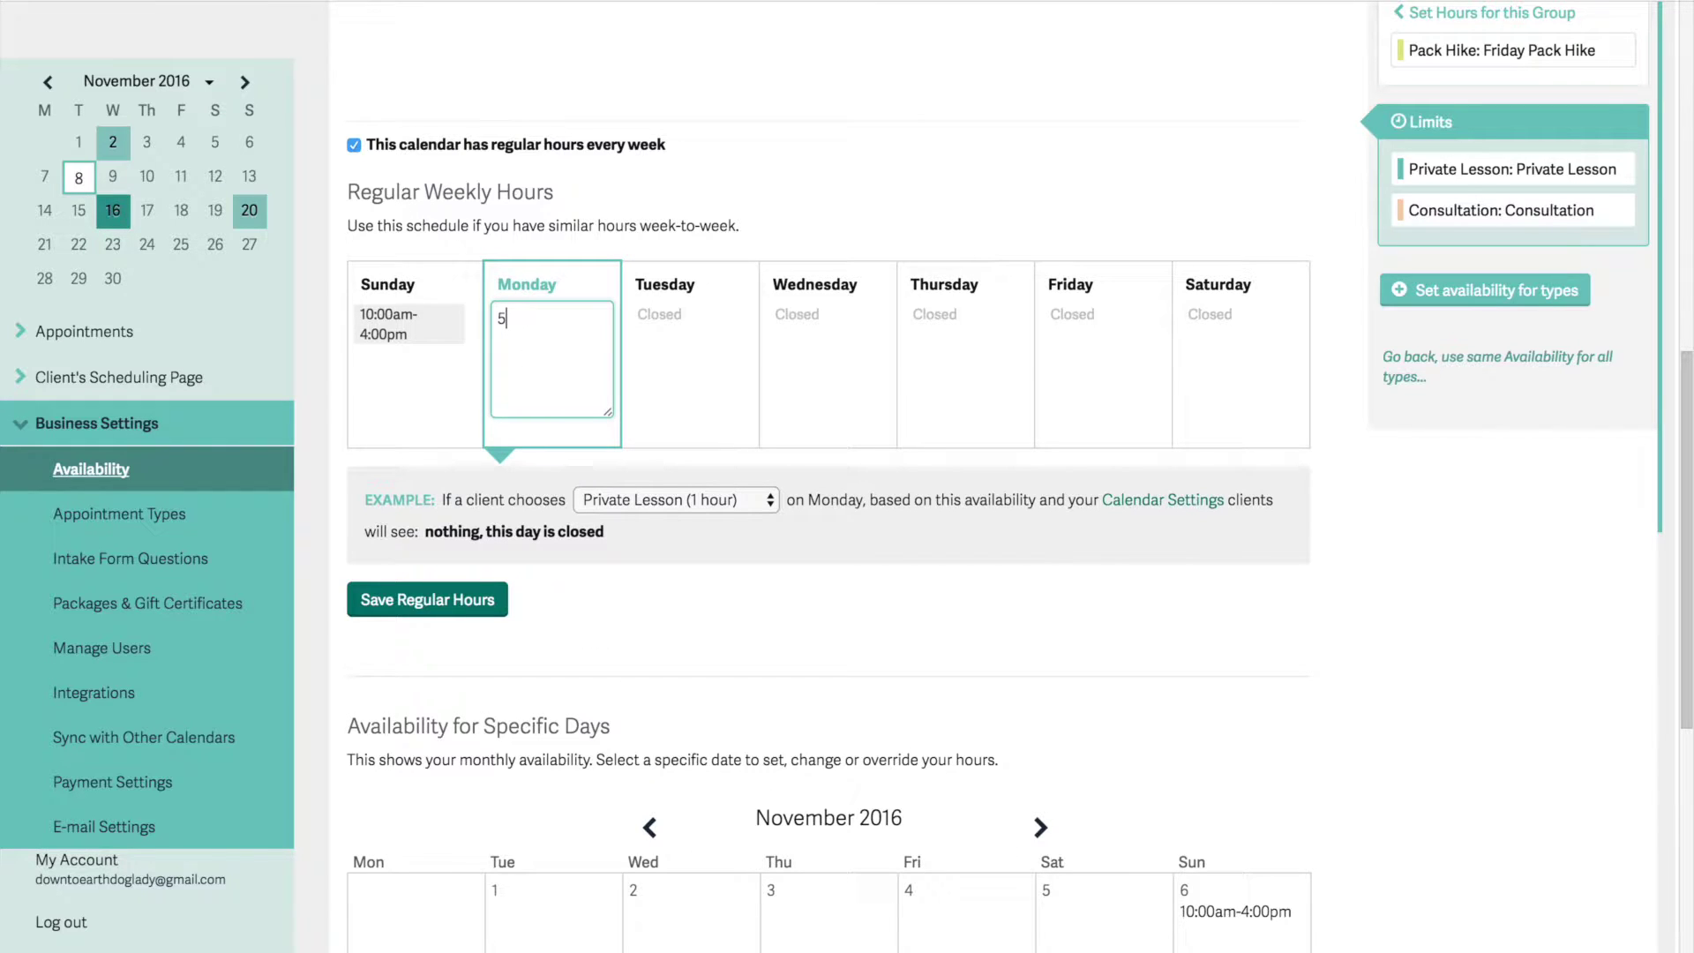
type(":00pm - 9:00pm")
key("shift+Tab")
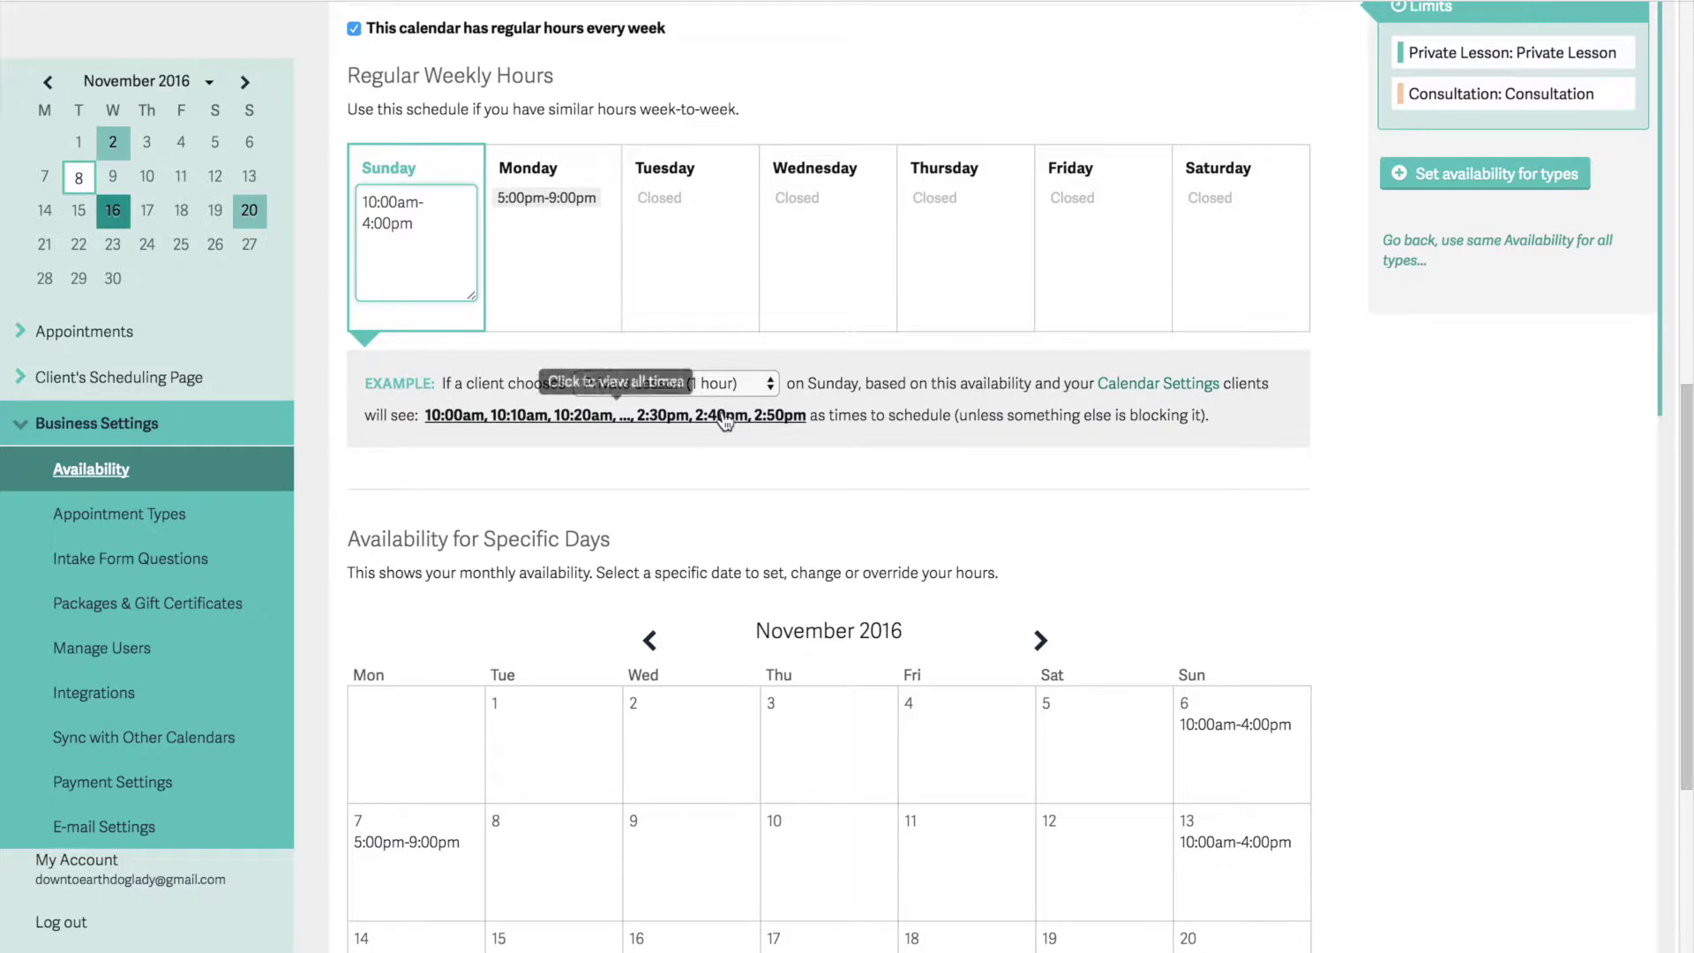
Compare the example start times for Consultation and Private Lesson on Sunday and Monday, and check the group's November 2016 calendar
left_click(718, 385)
left_click(724, 408)
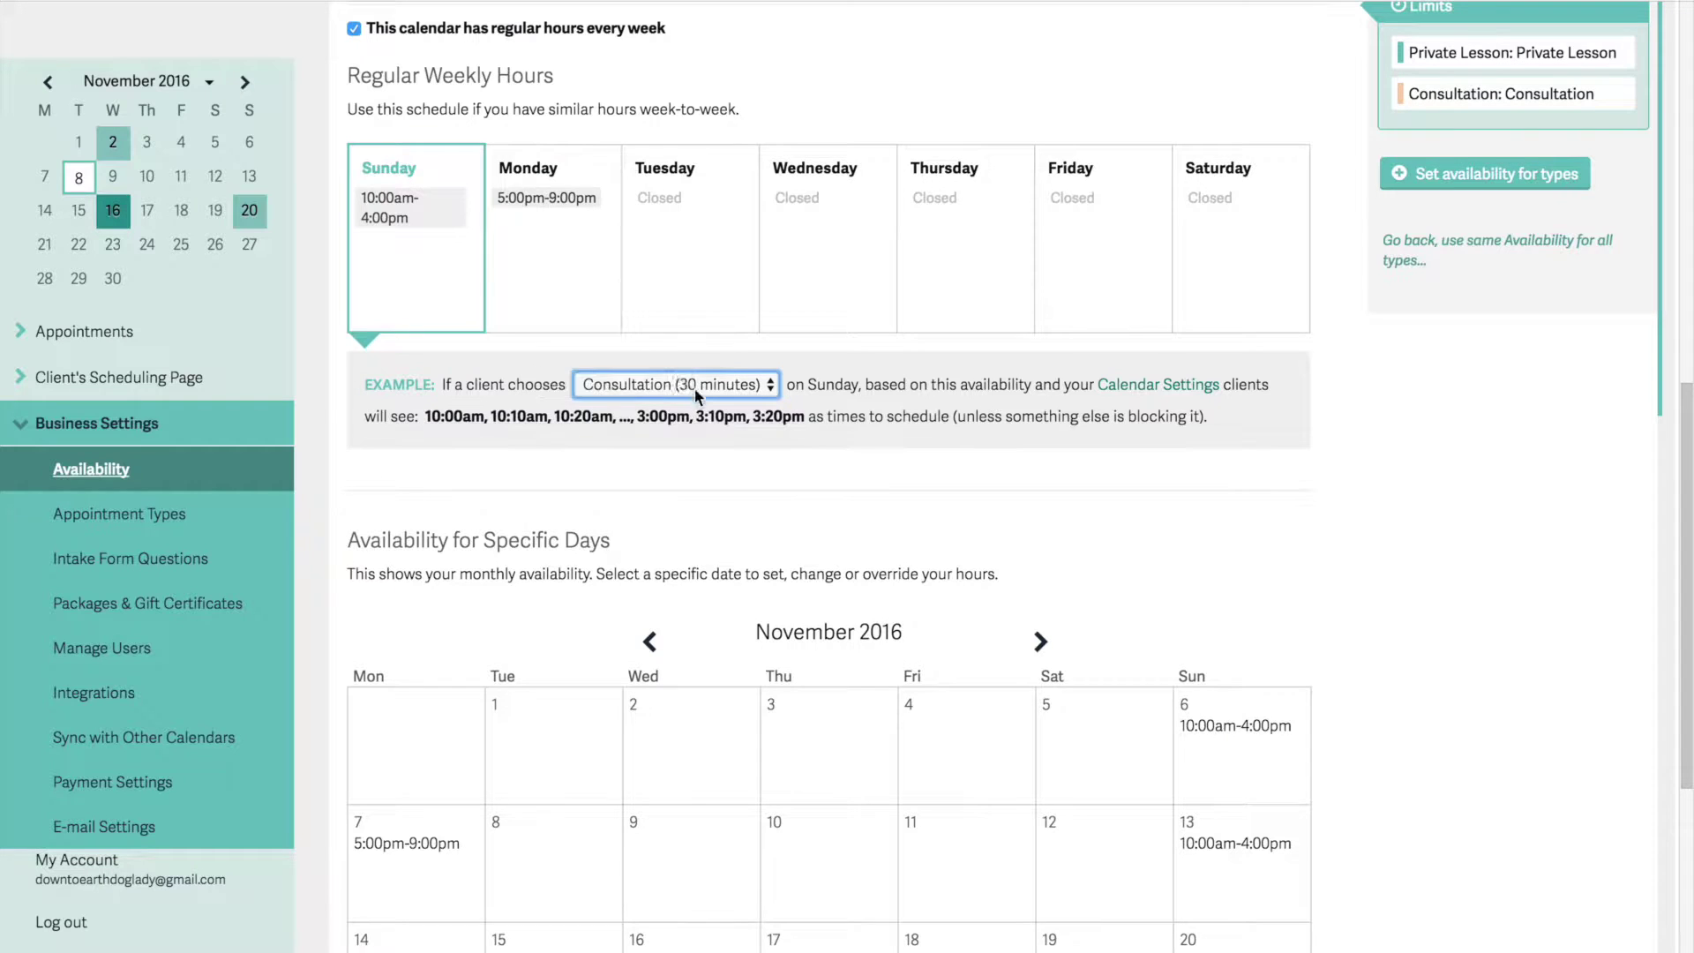
left_click(567, 273)
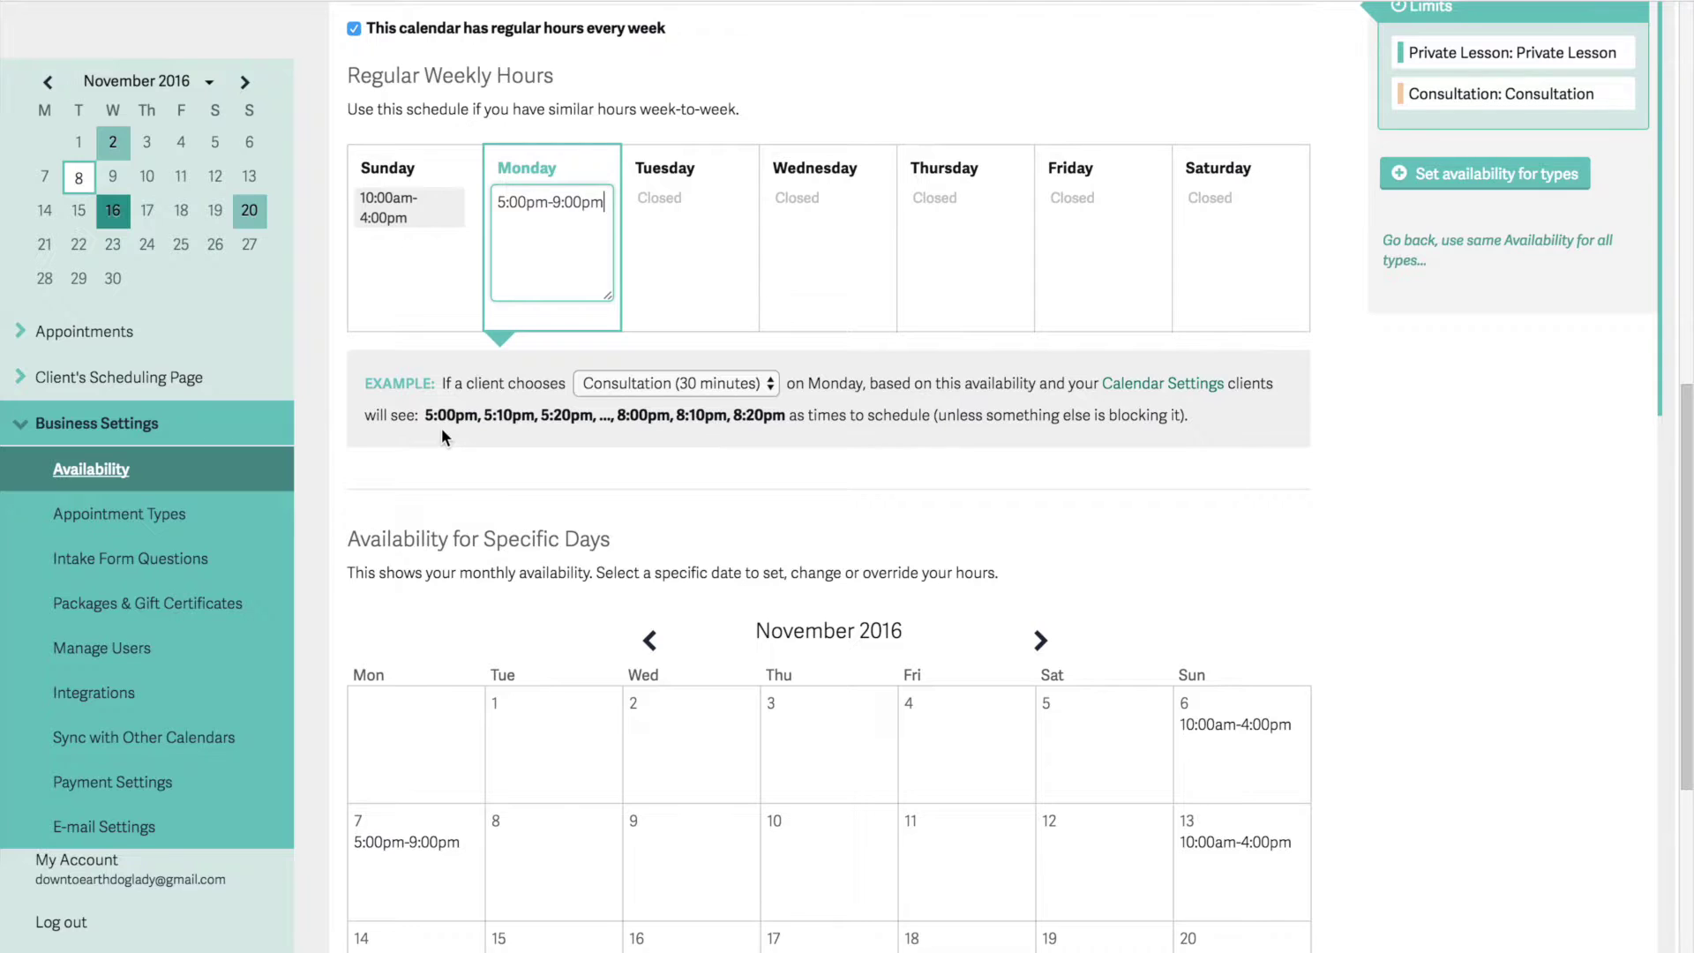
left_click(670, 389)
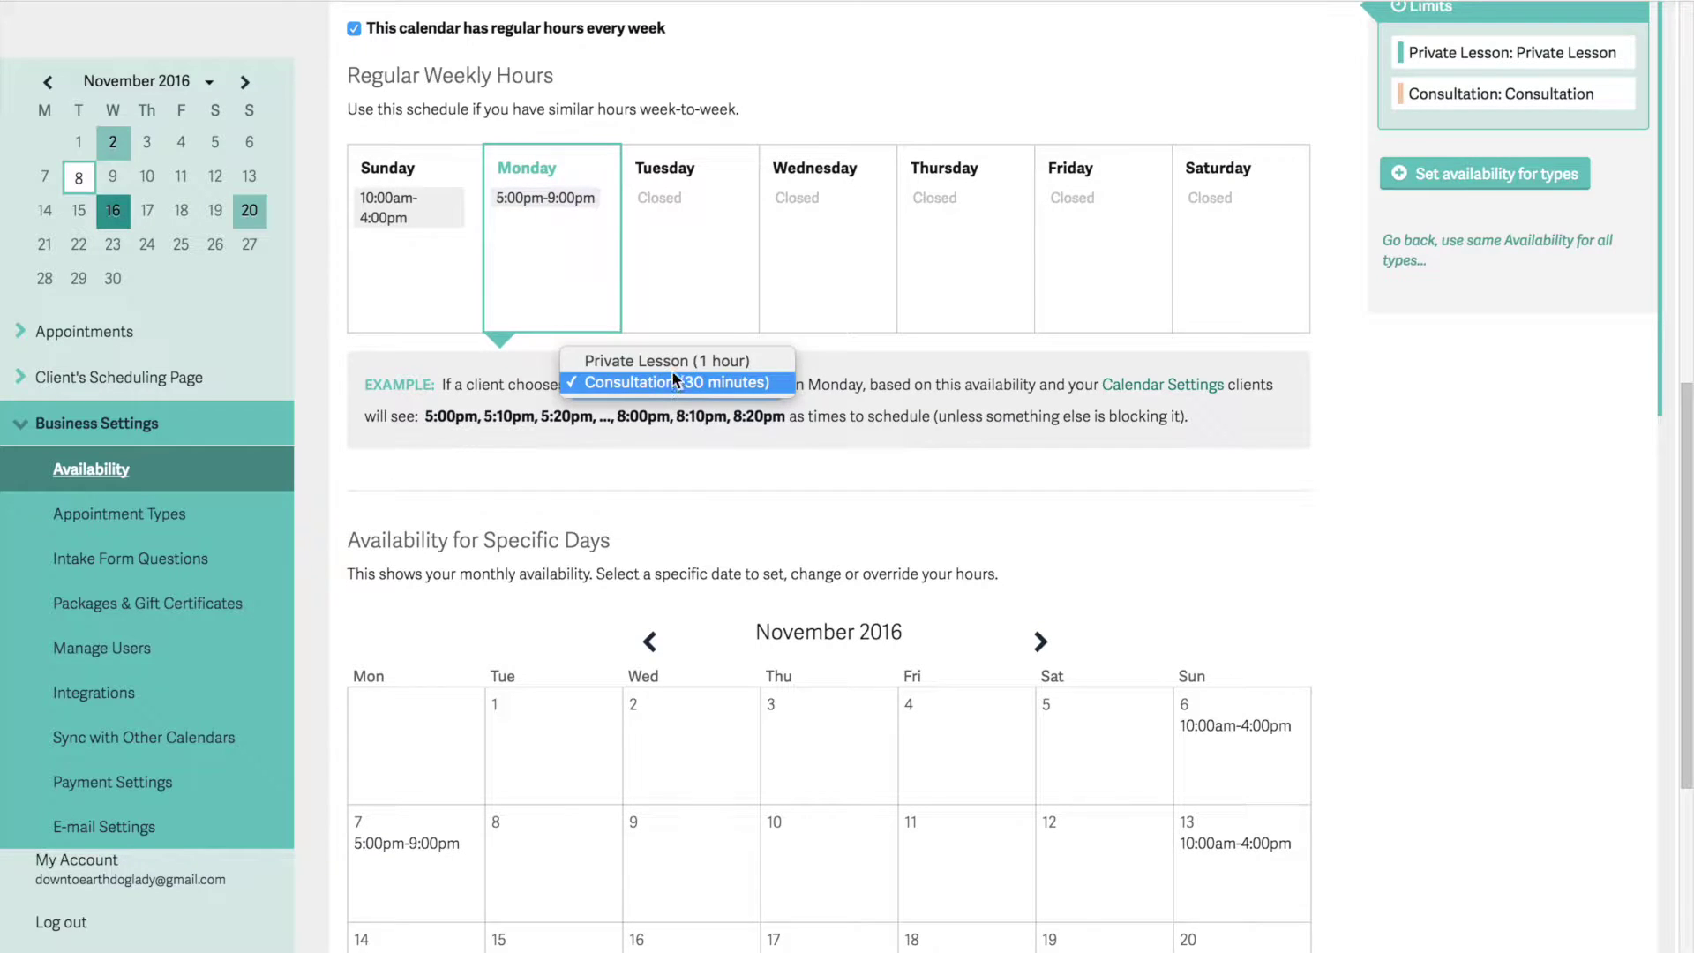
left_click(670, 362)
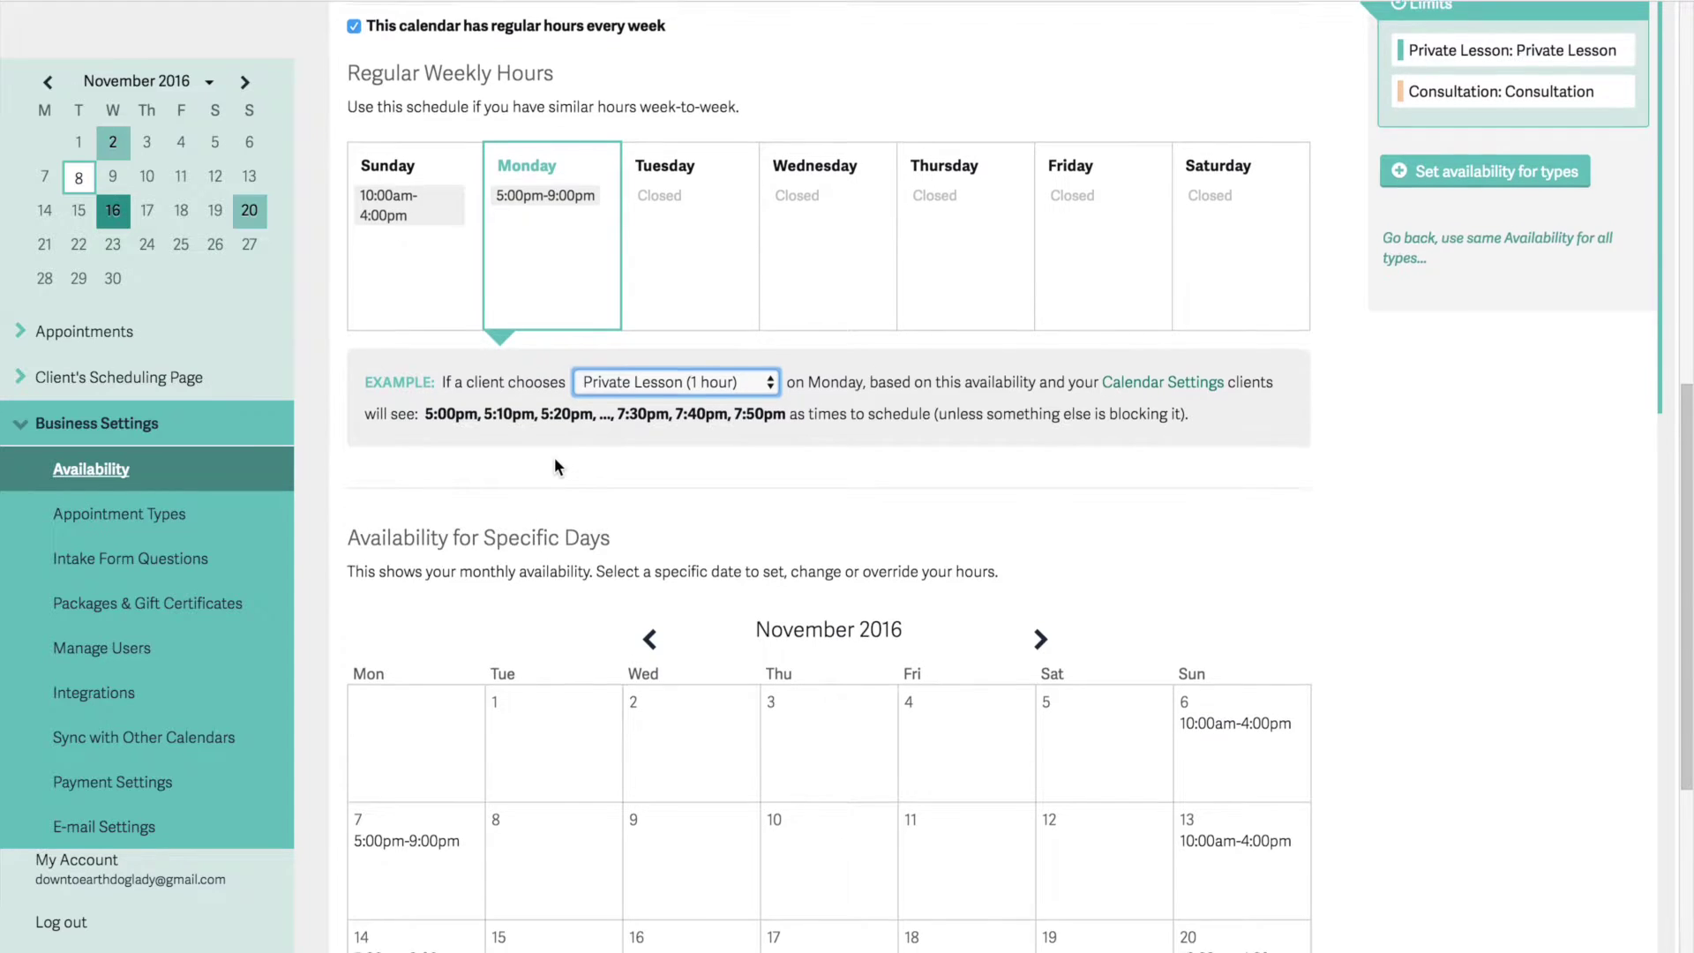
scroll(554, 457, "down", 3)
scroll(556, 460, "down", 5)
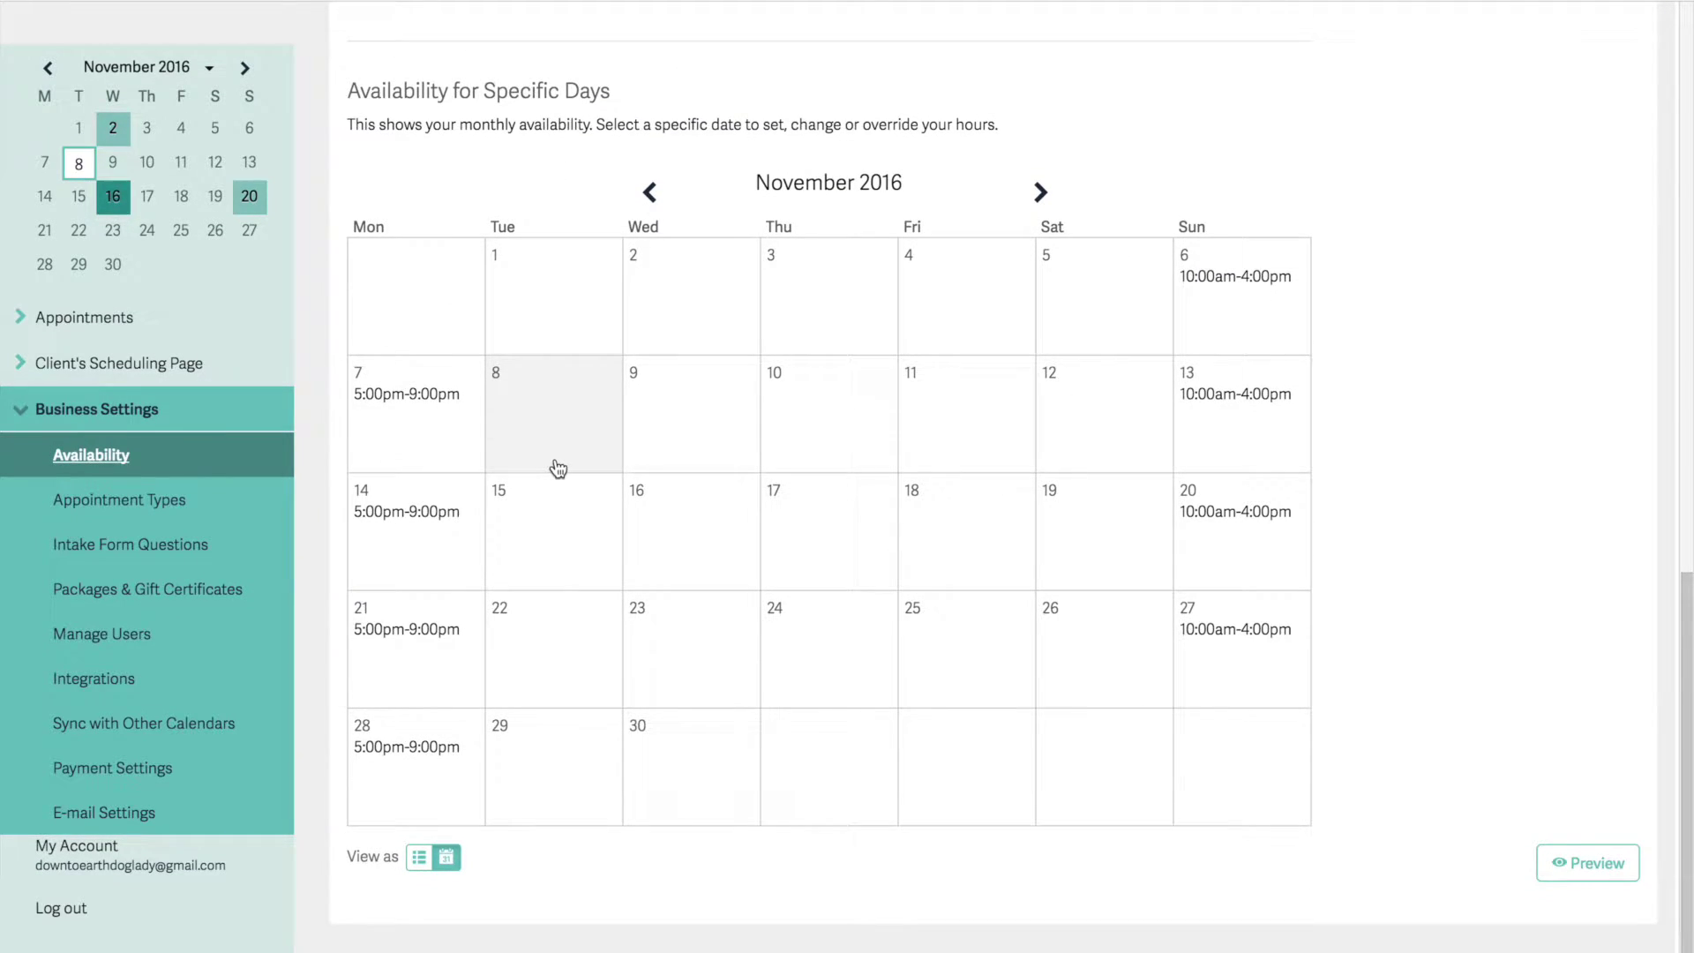
Change the Monday Pack Hike group's Monday hours to 10:00am-2:00pm, save them, and check the effect in the November 2016 calendar
scroll(558, 467, "up", 8)
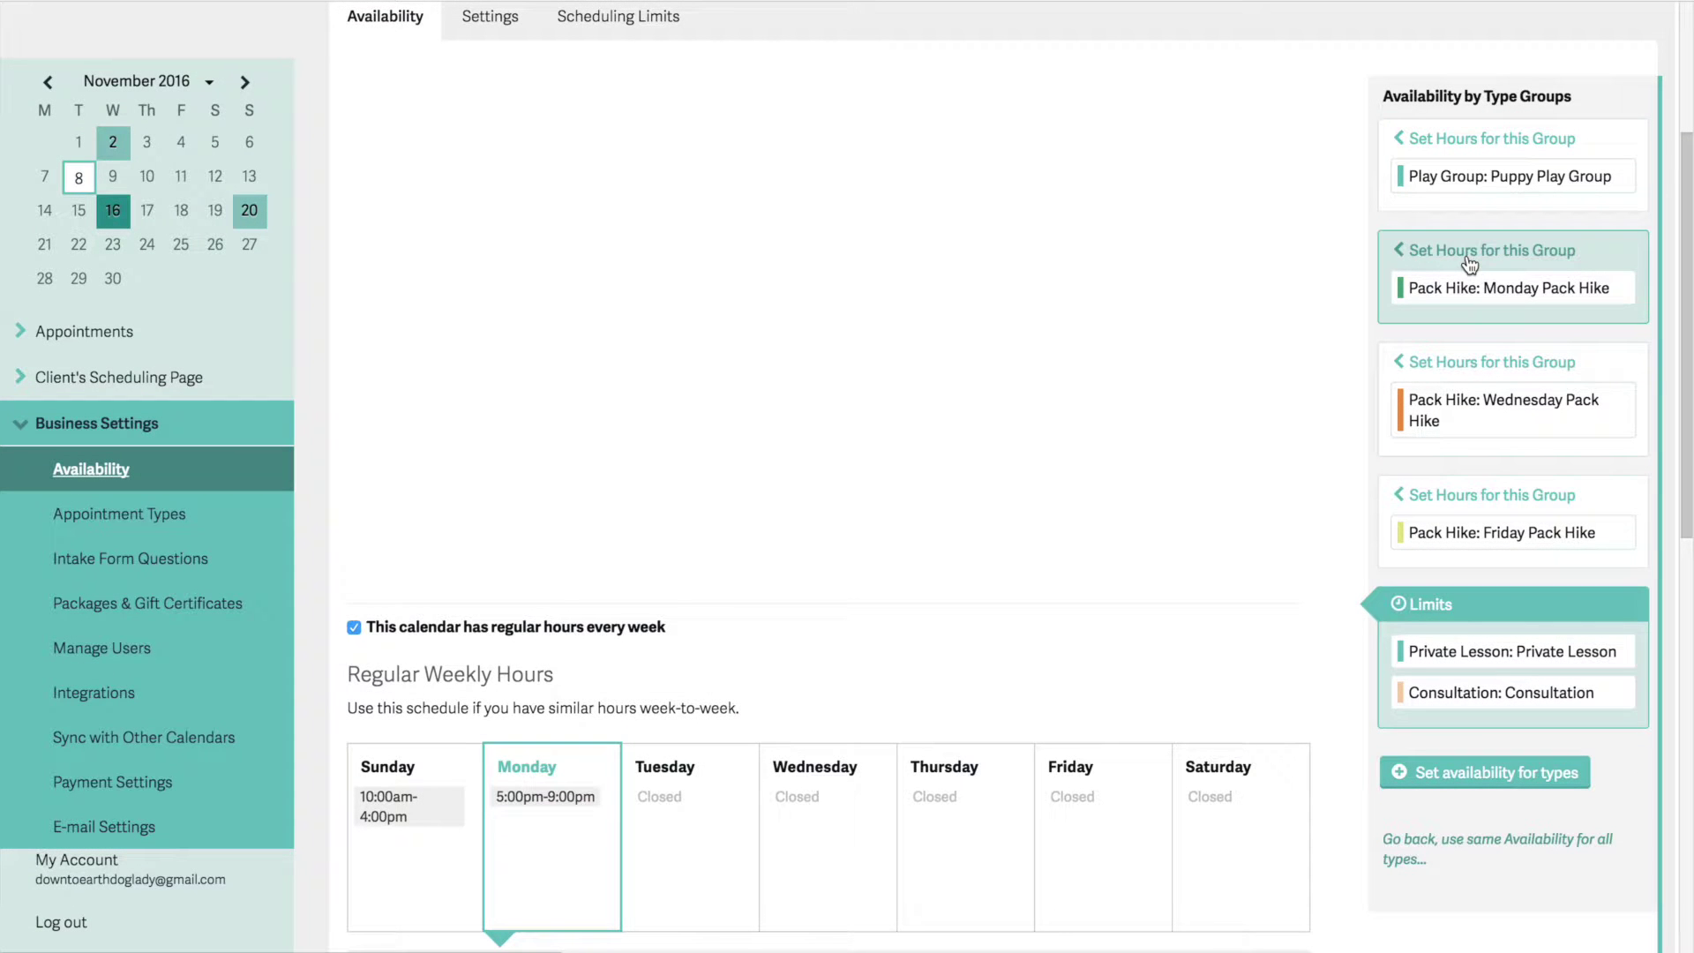
left_click(1470, 256)
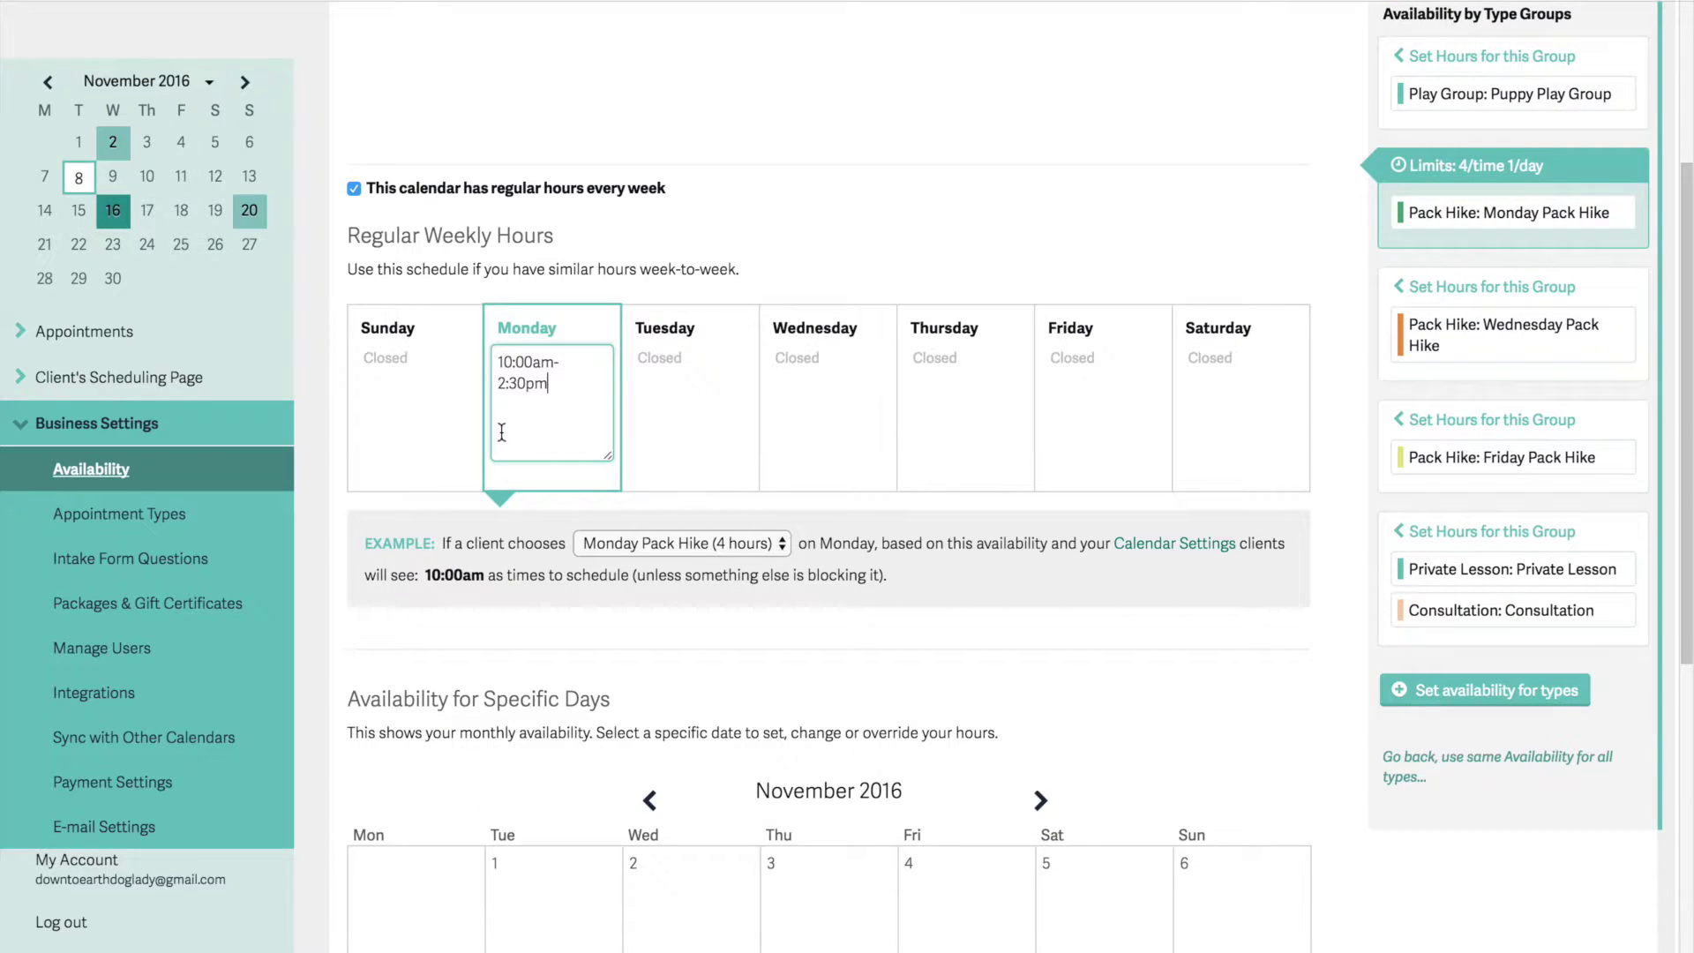
double_click(519, 385)
type("00pm")
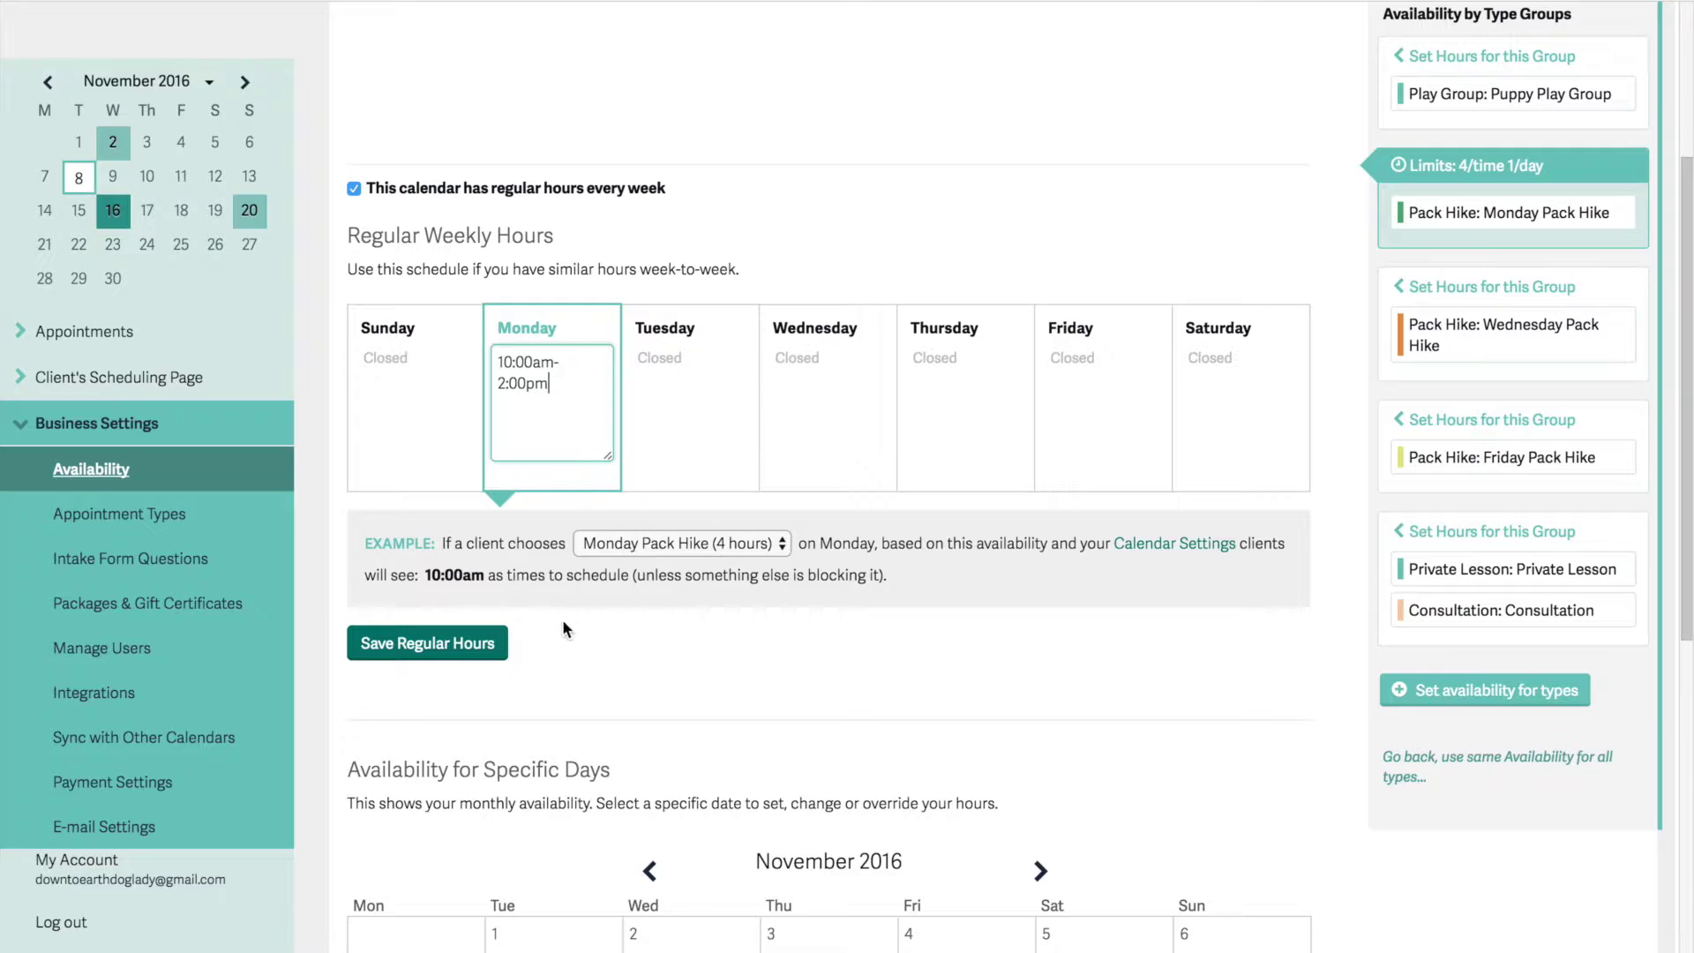
left_click(476, 645)
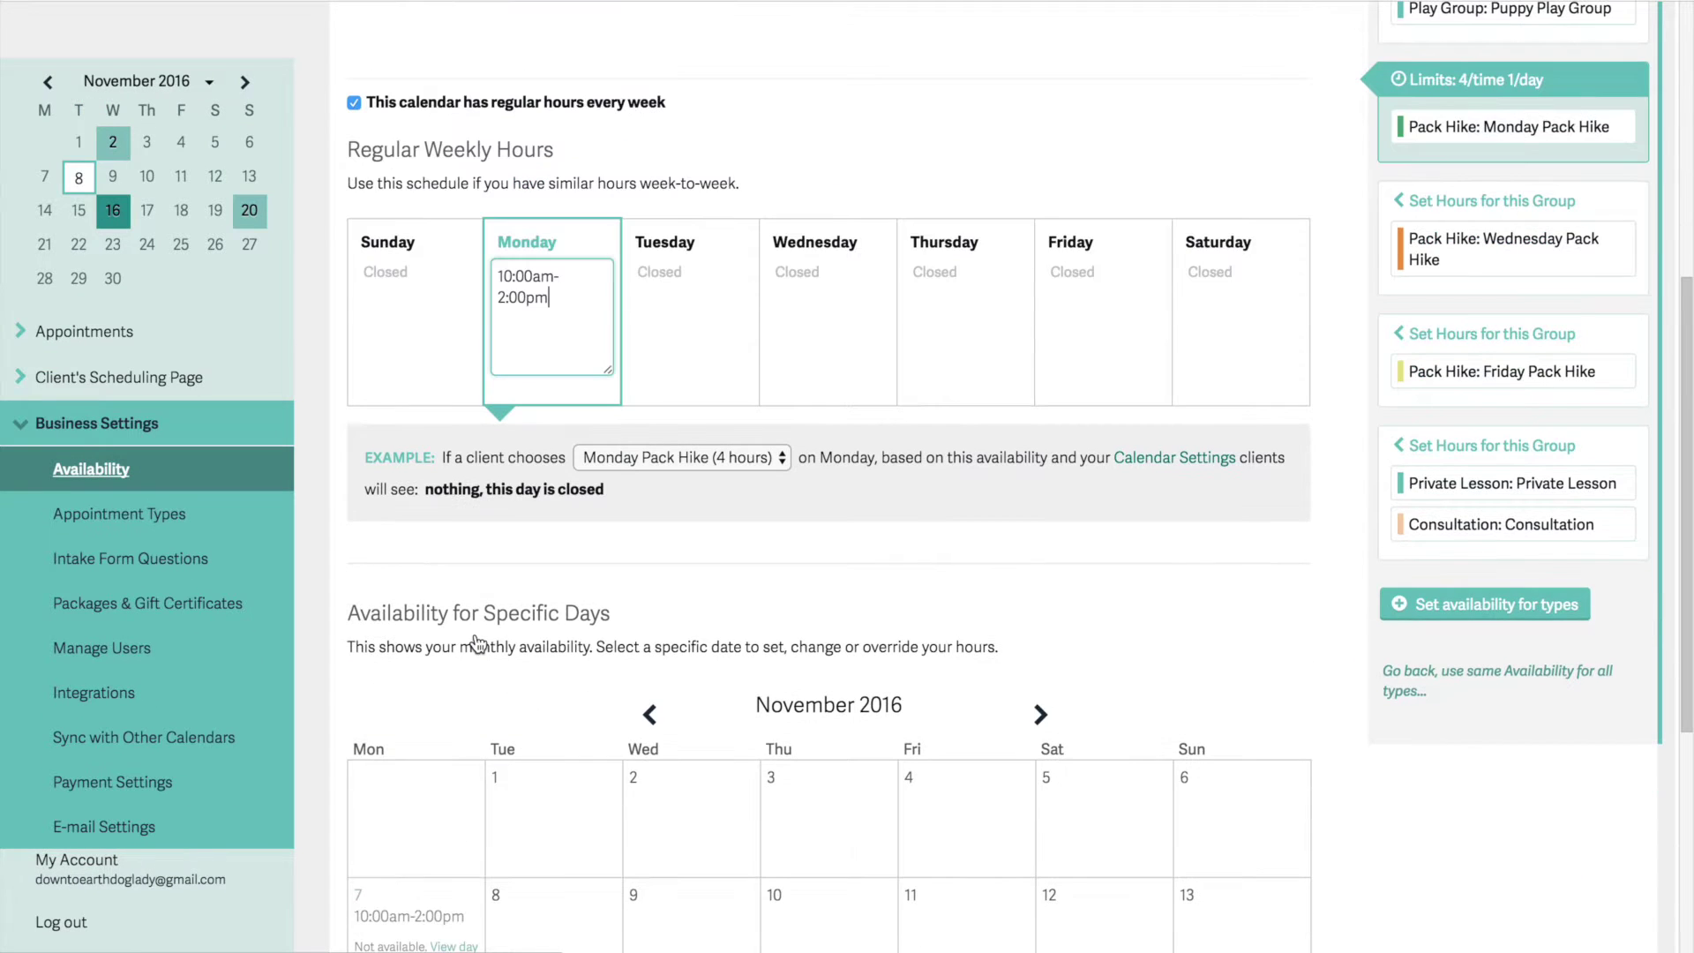
scroll(477, 644, "down", 6)
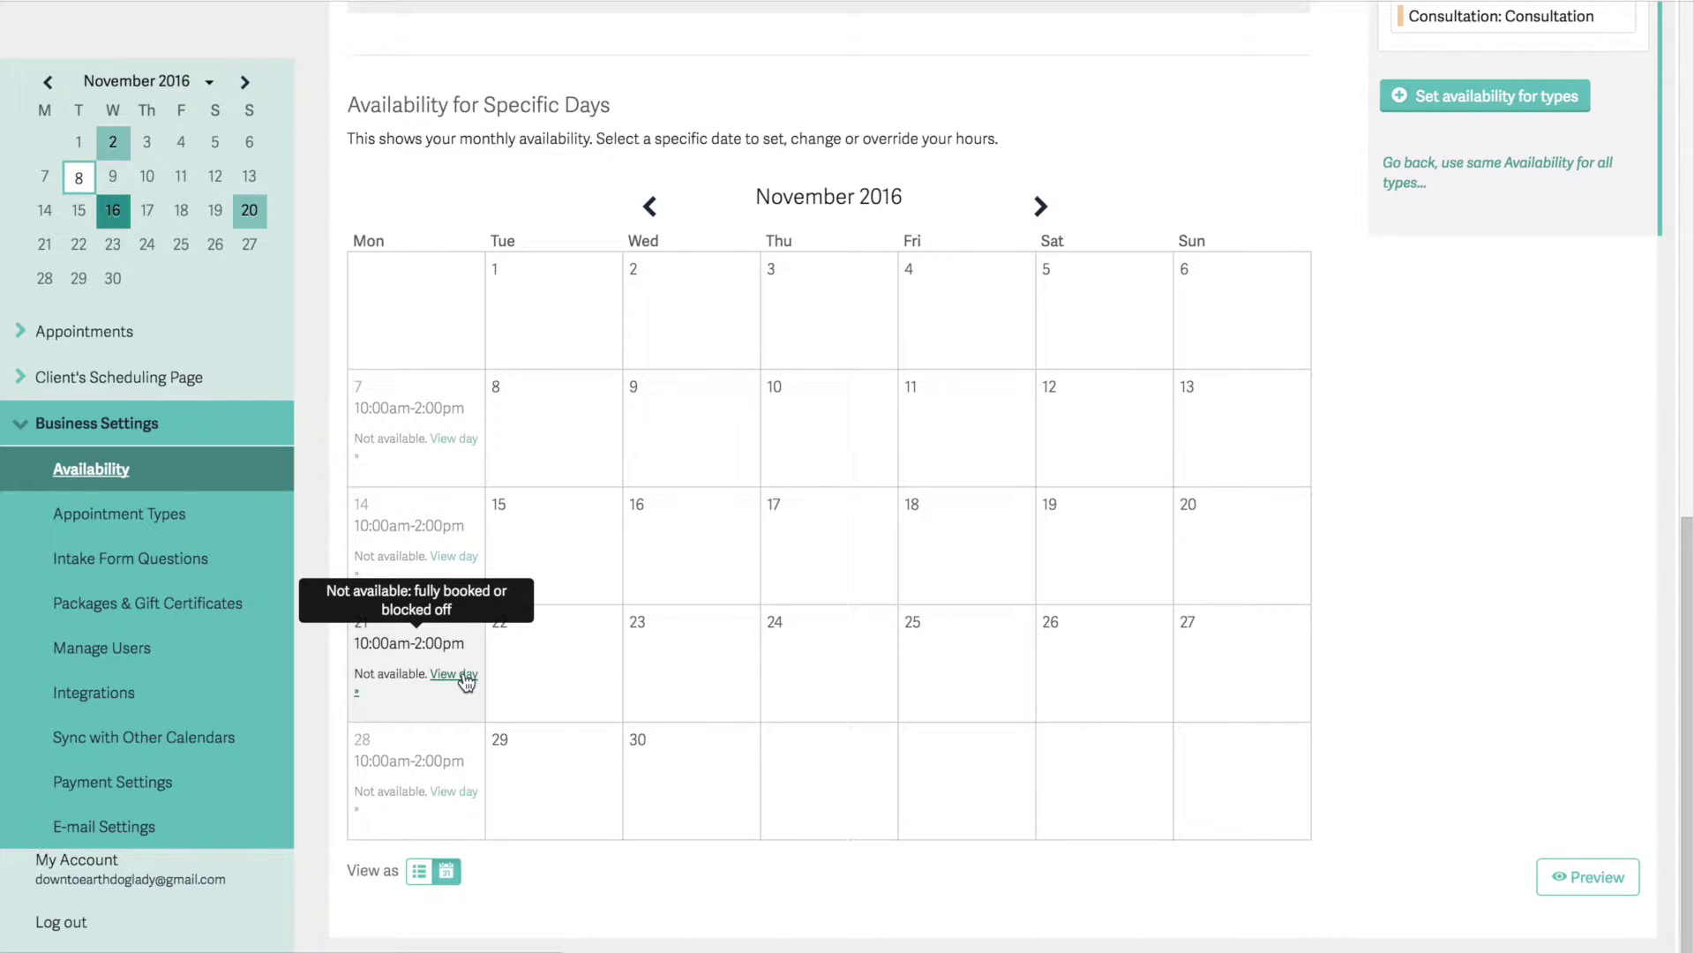
Restore the Monday Pack Hike group's Monday hours to 10:00am-2:30pm and save the regular hours
scroll(466, 682, "up", 7)
left_click(517, 366)
key("BackSpace")
type("3")
left_click(756, 664)
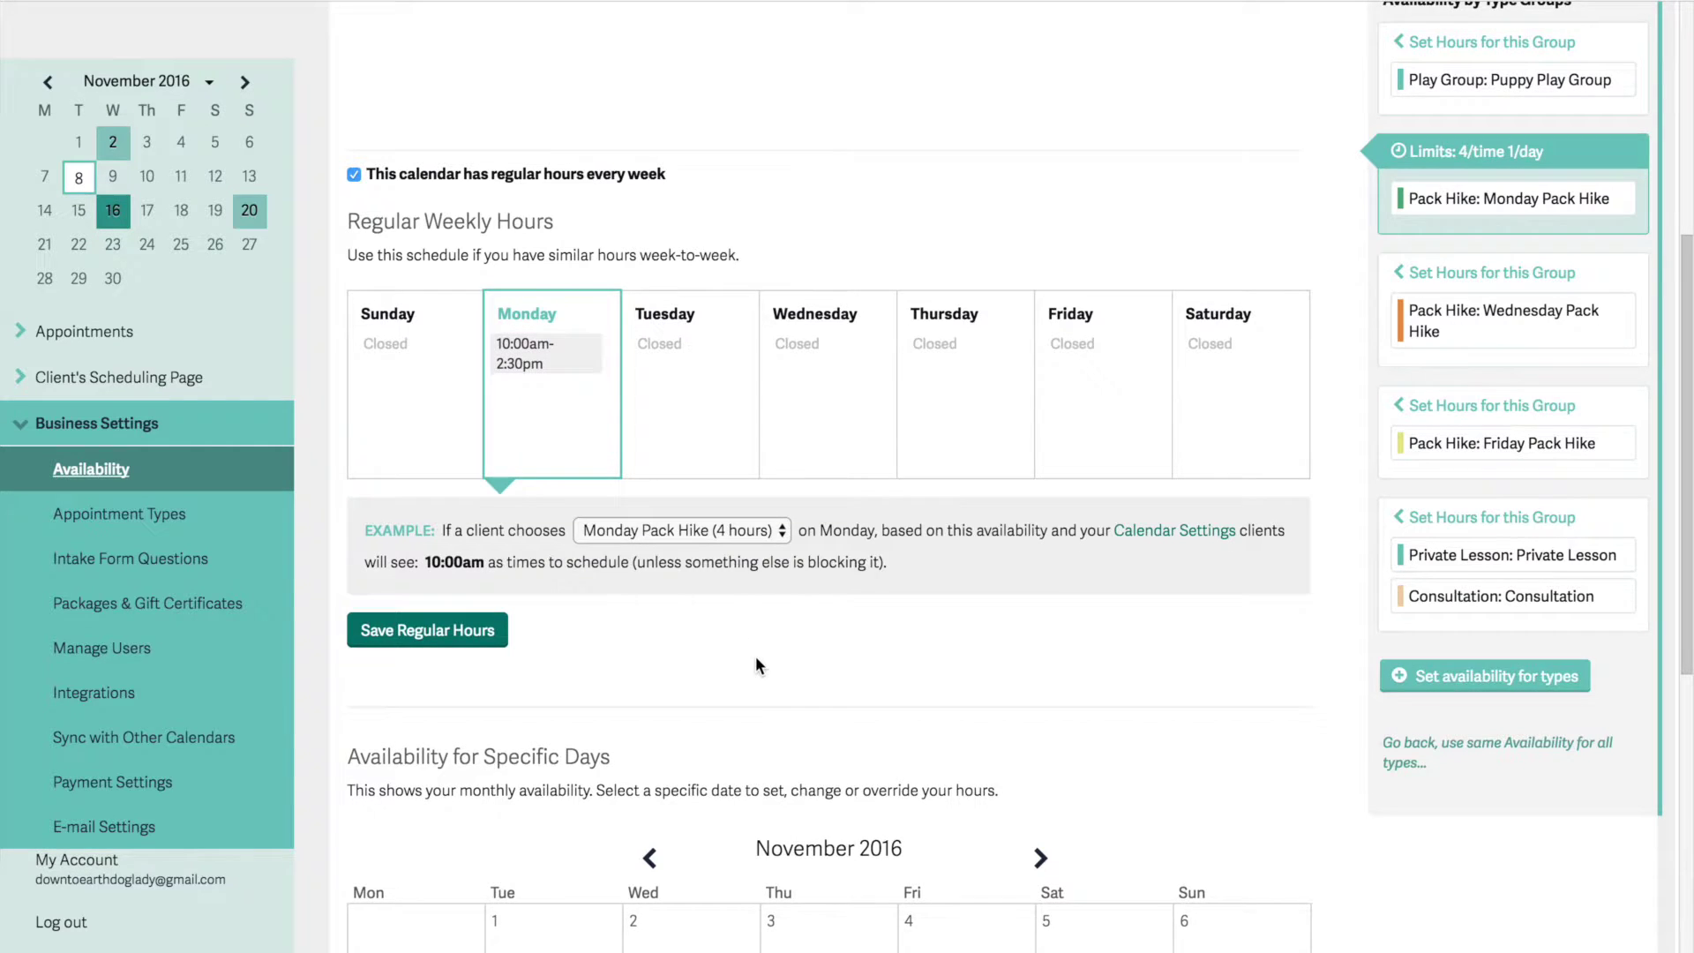
scroll(756, 654, "down", 7)
scroll(755, 655, "up", 4)
left_click(433, 365)
scroll(456, 367, "down", 9)
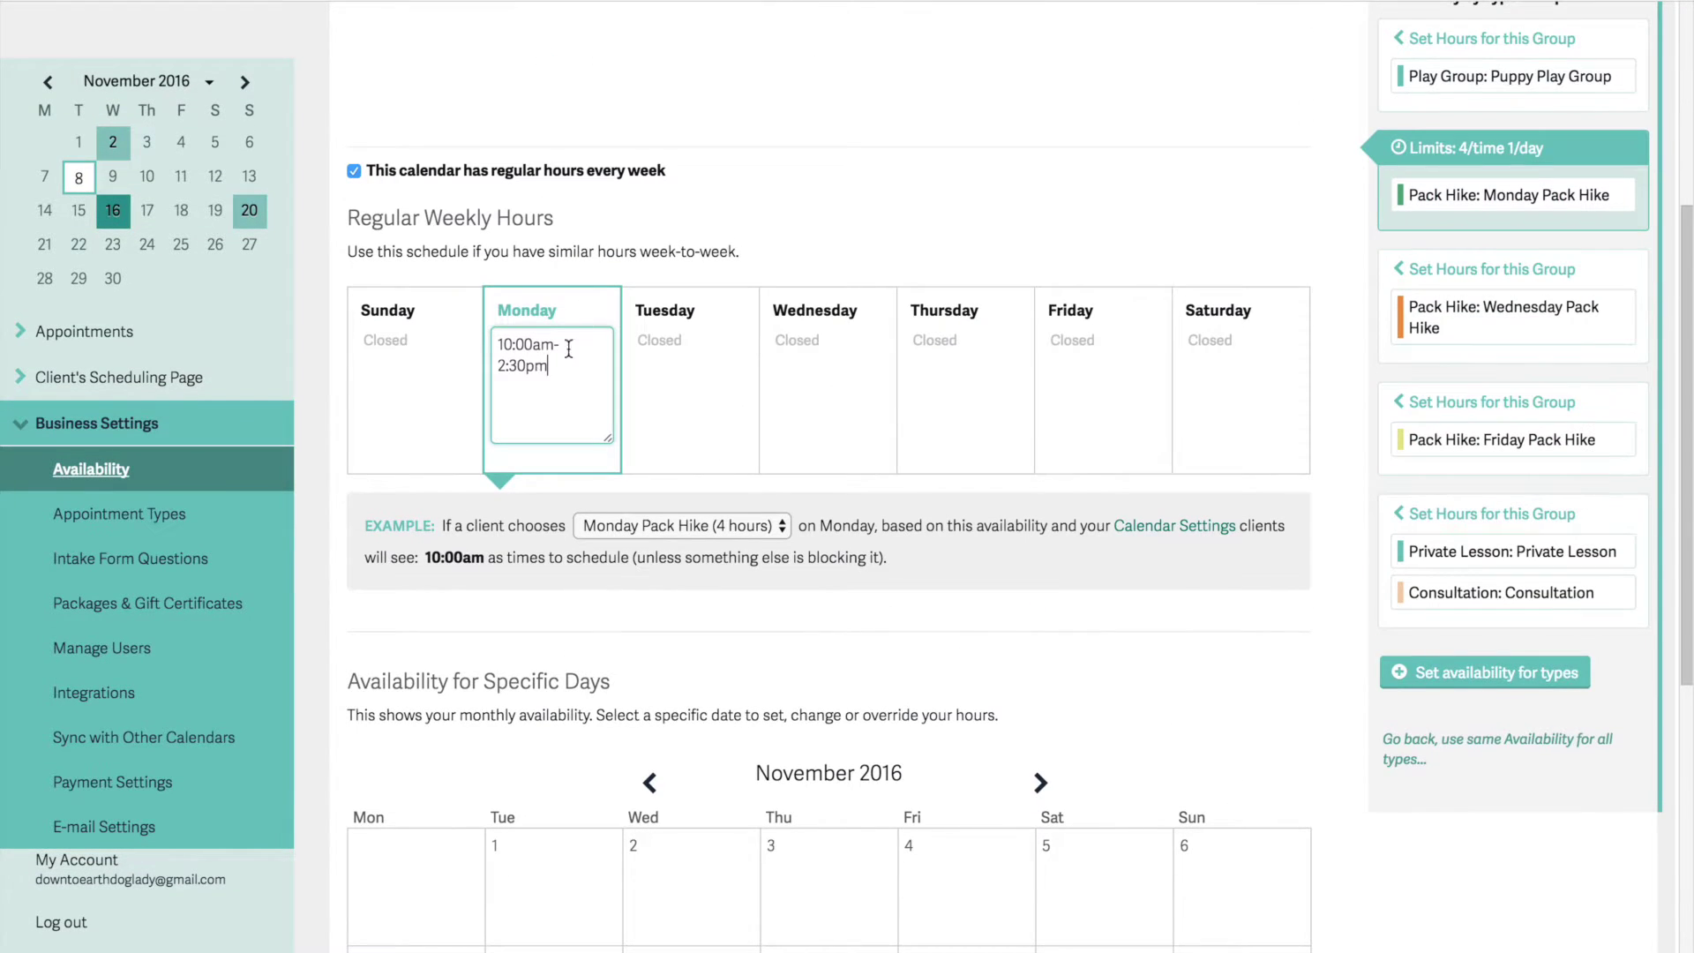
Shorten the Monday Pack Hike hours to 10:00am-2:00pm again, save, and view the monthly availability for November 2016
left_click_drag(512, 365, 521, 365)
type("0:00am-2:00pm")
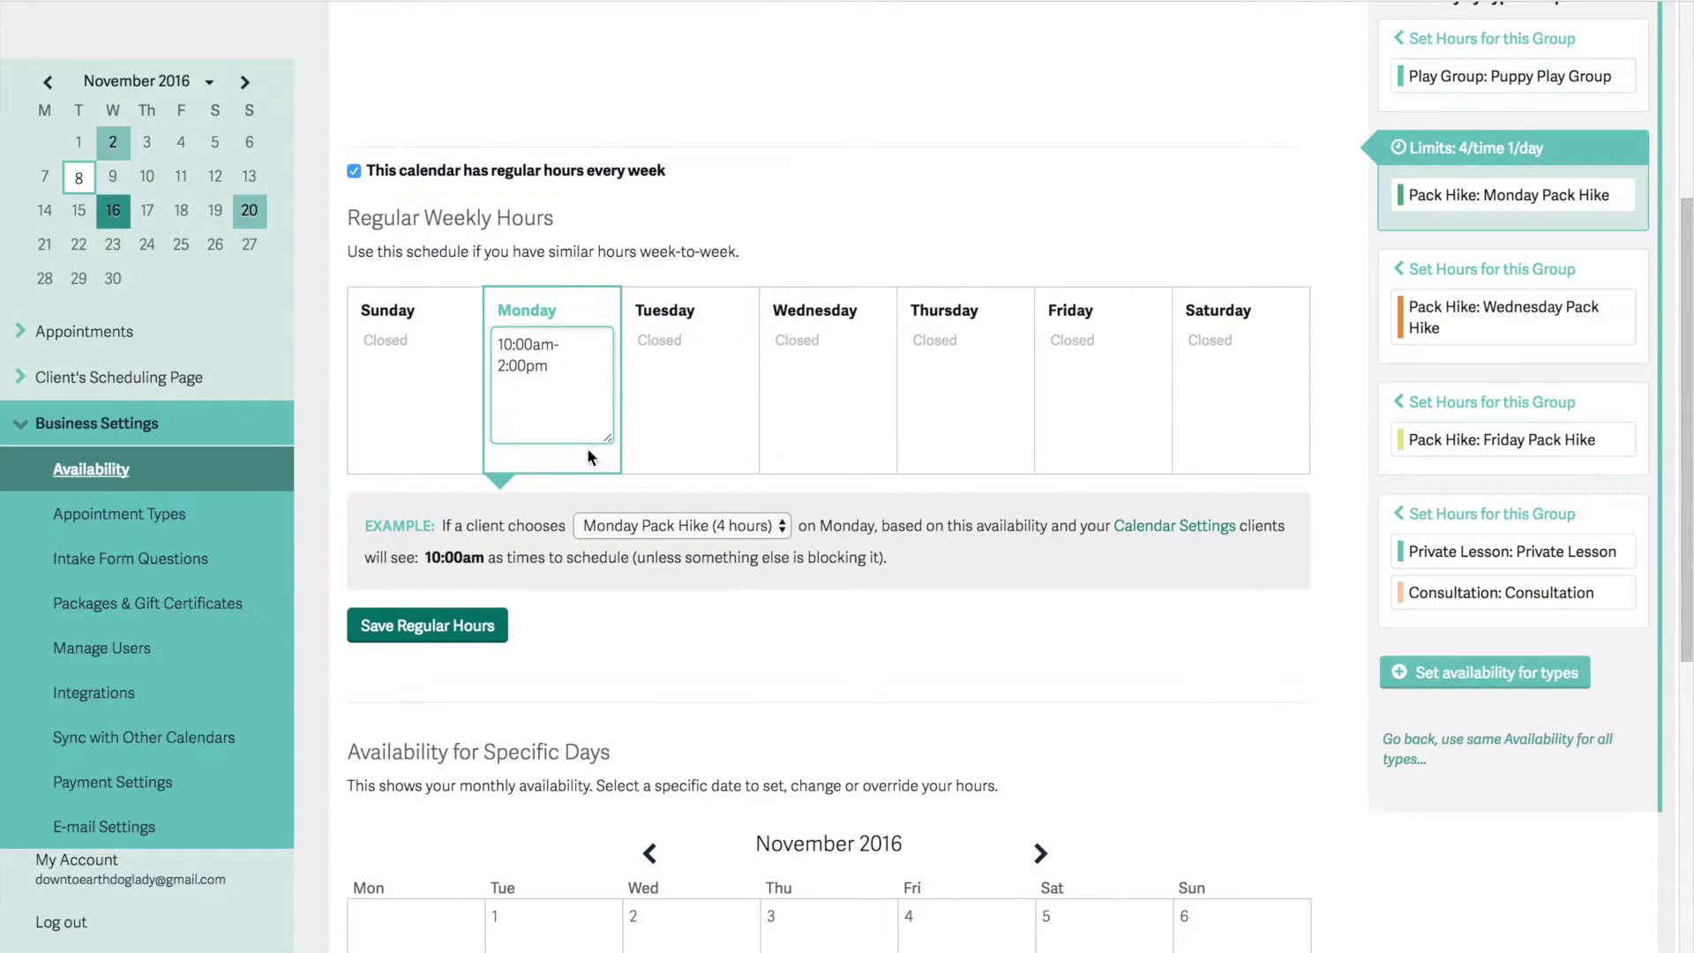
left_click(492, 629)
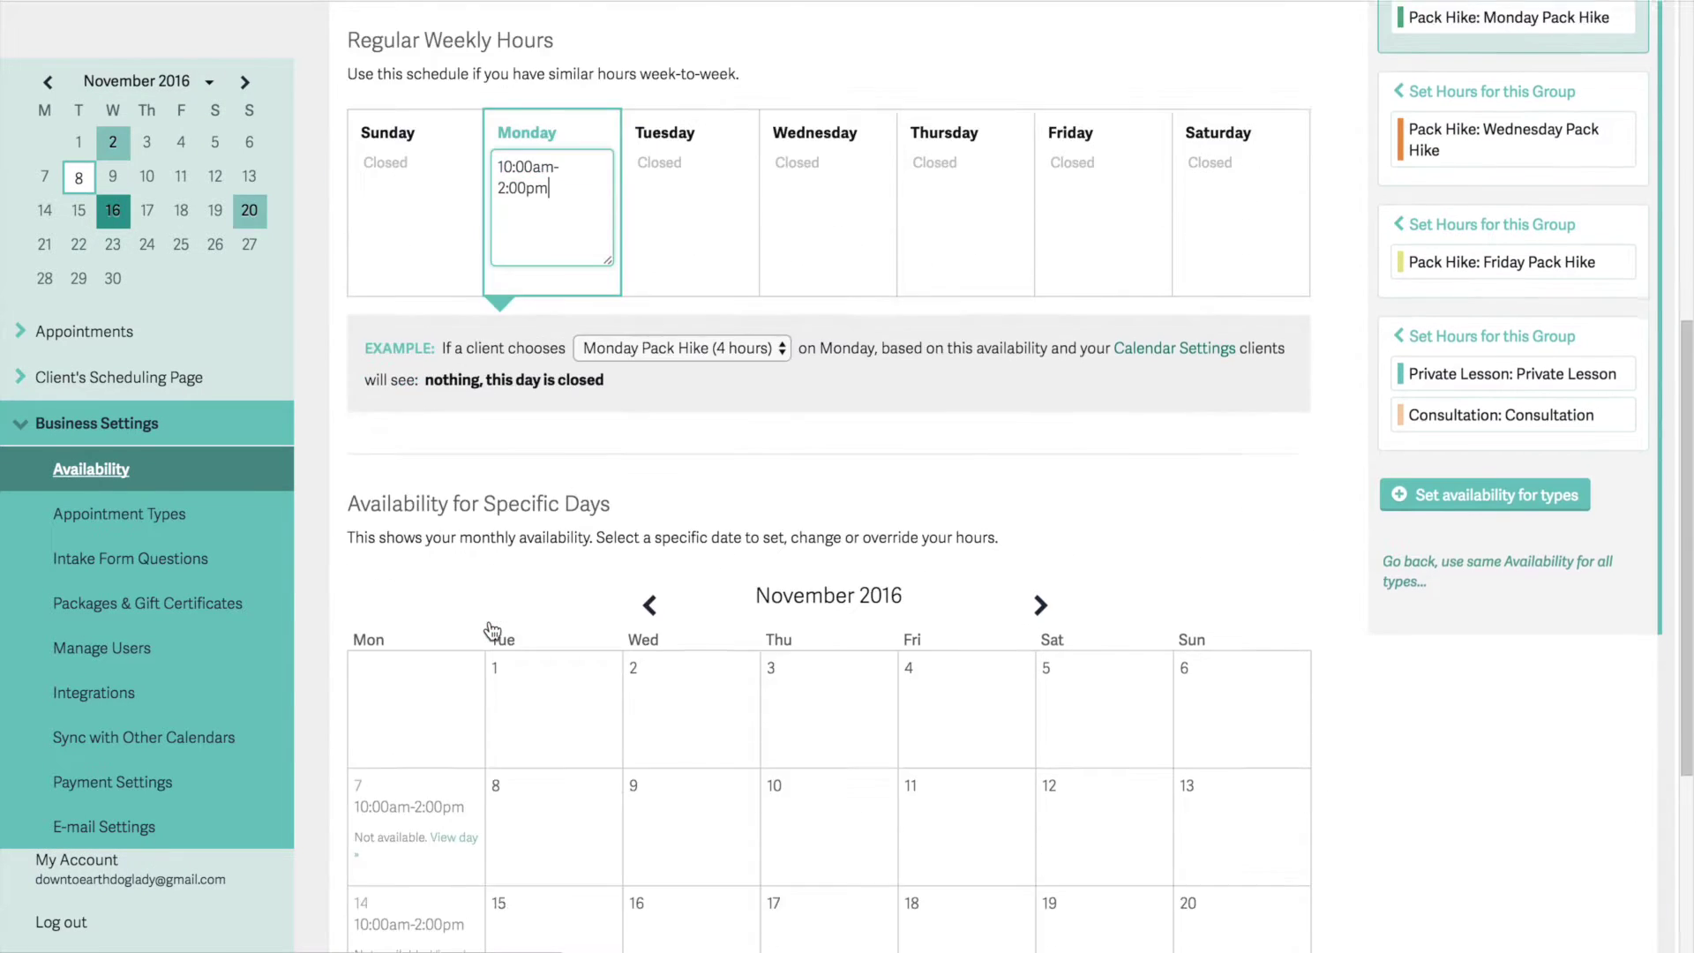
scroll(493, 631, "down", 4)
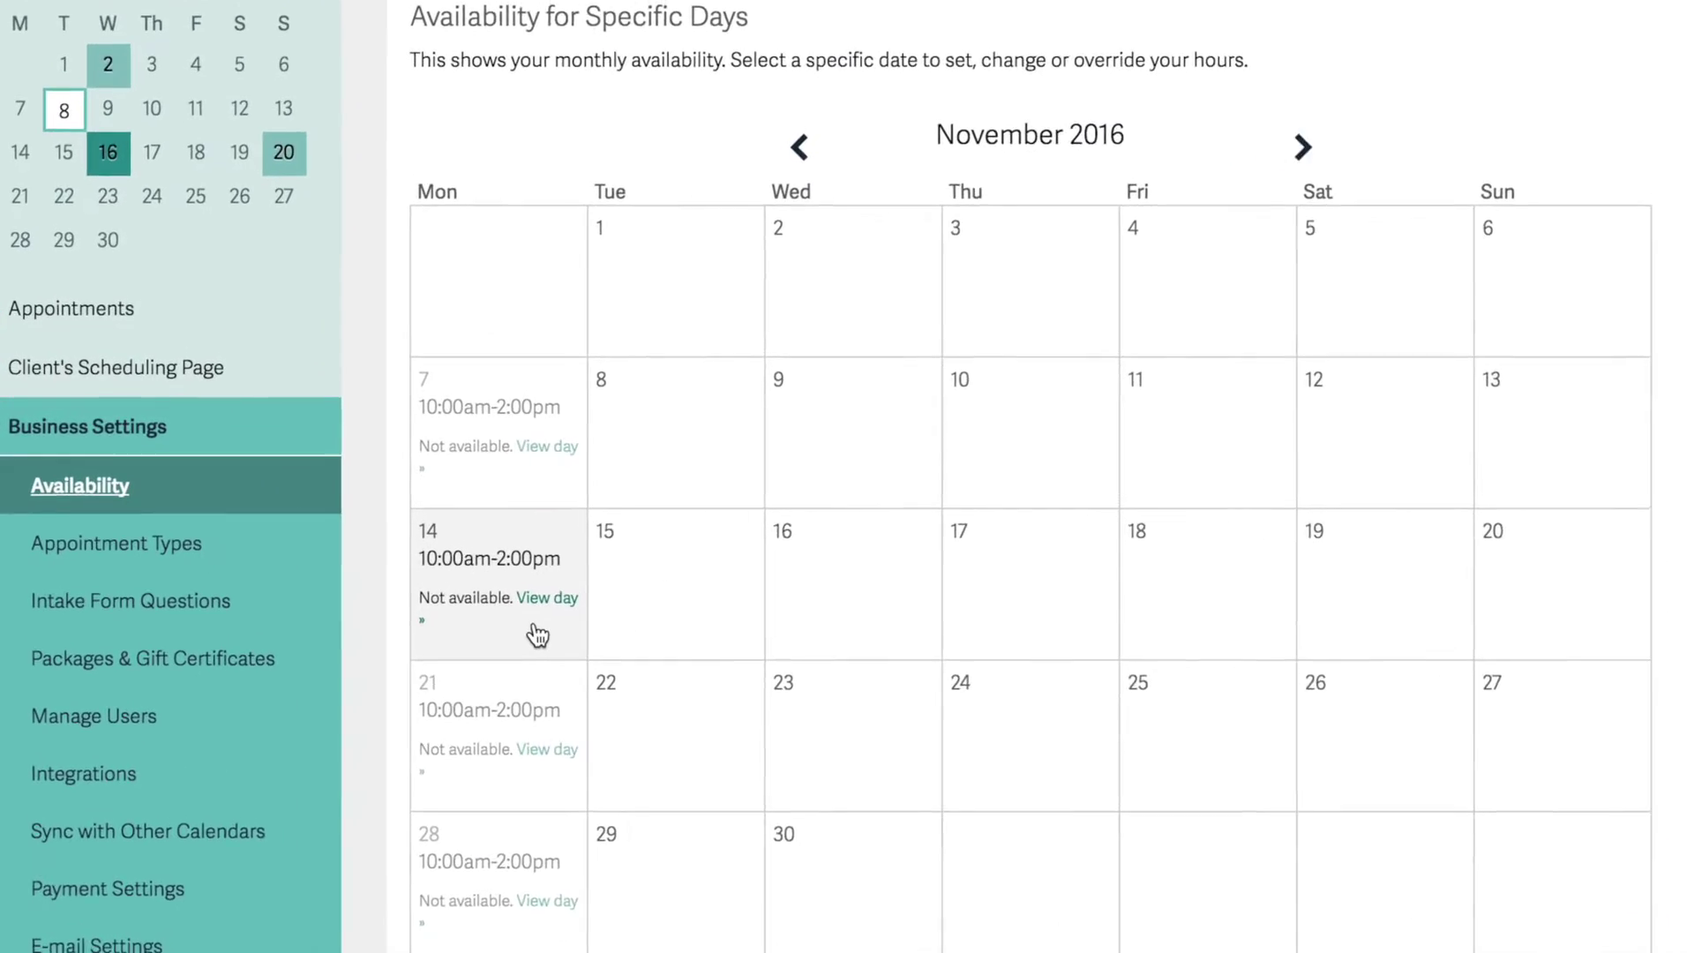
View the day schedule for Monday, November 7, 2016, compare the open hours across the type groups, and return to the availability settings
mouse_move(882, 757)
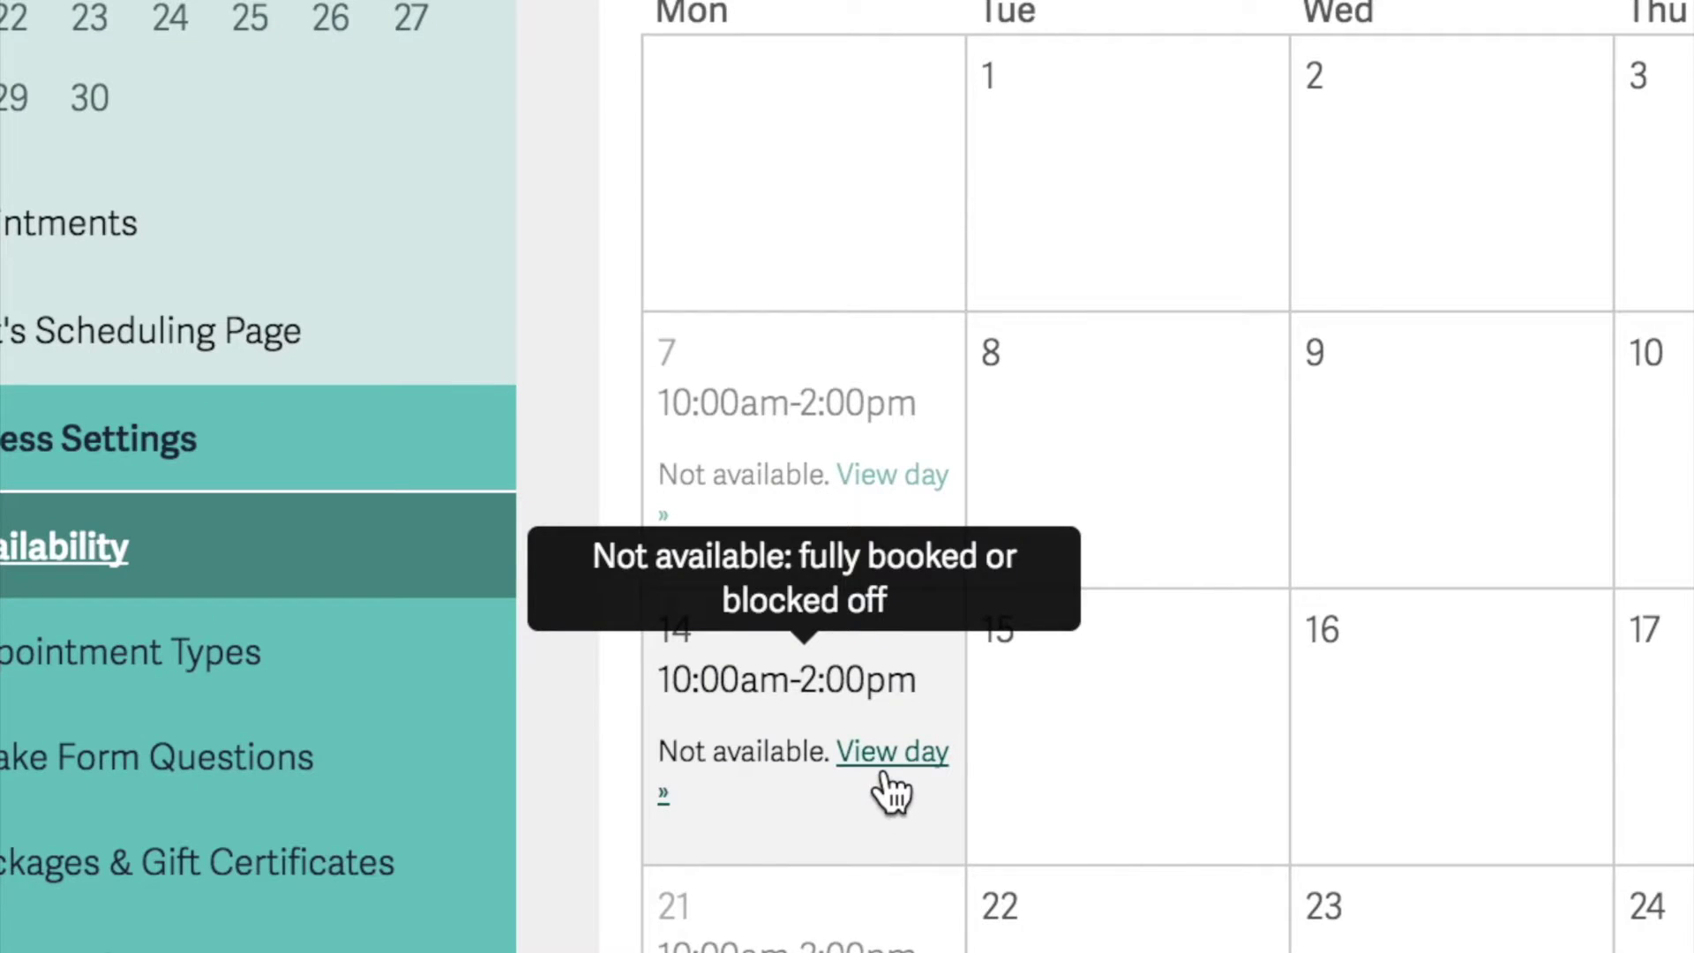
left_click(891, 476)
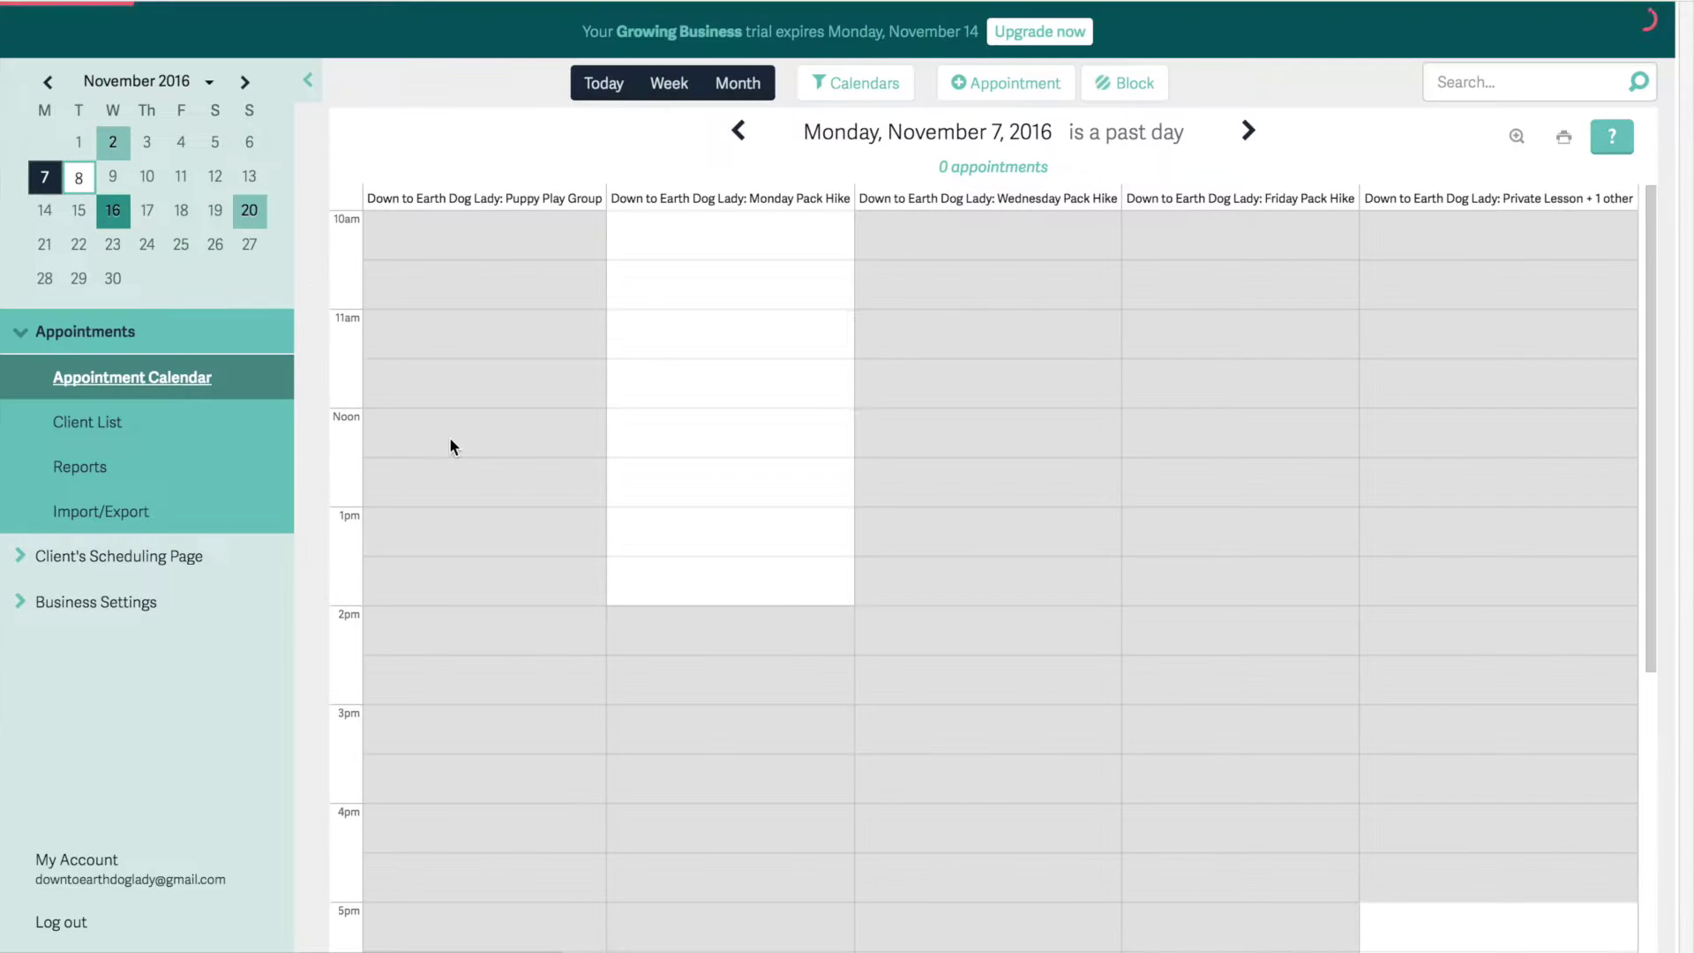
scroll(450, 446, "down", 2)
scroll(450, 446, "up", 2)
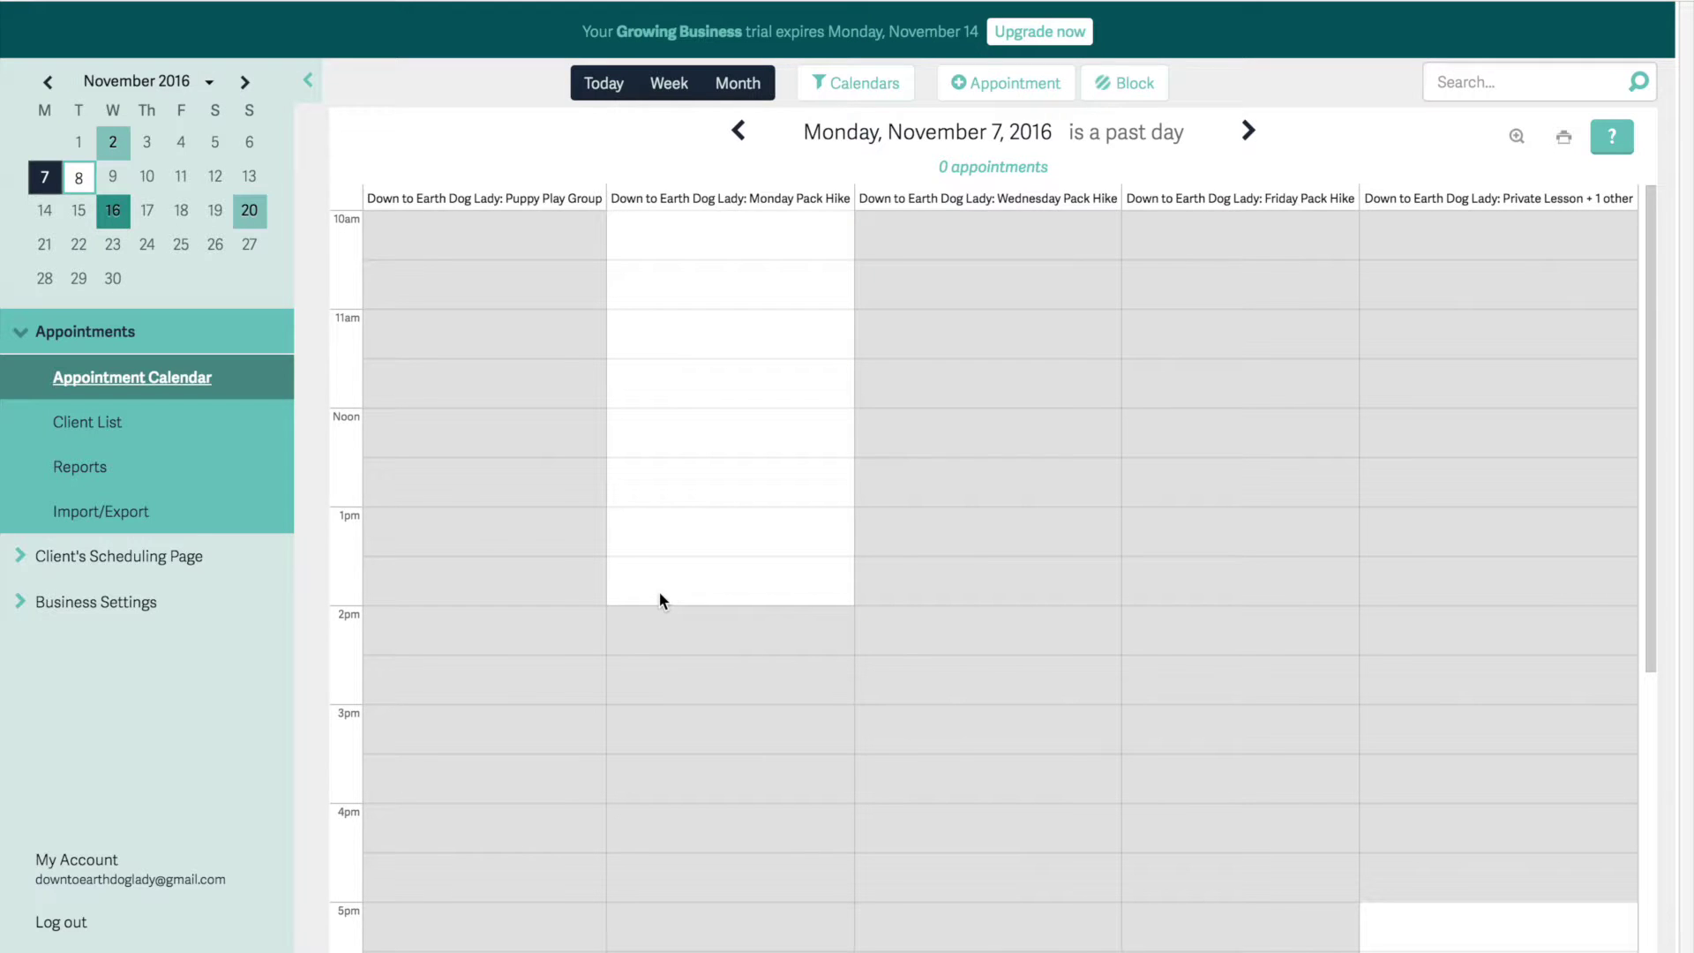
scroll(659, 591, "down", 5)
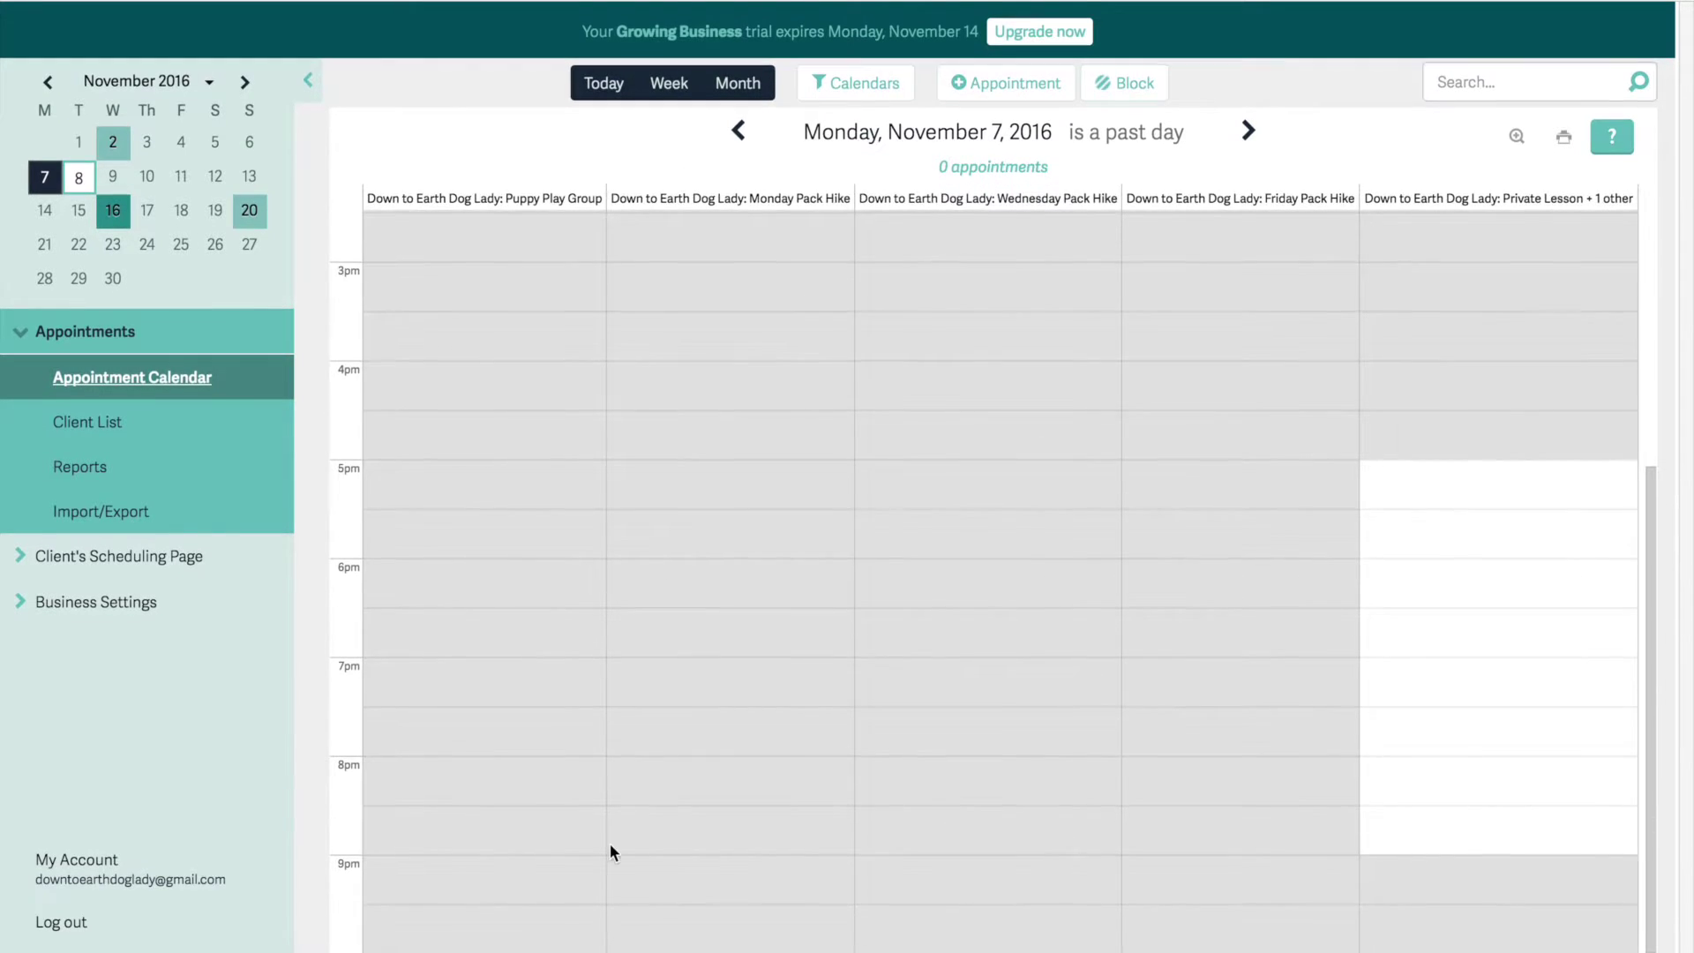
scroll(611, 844, "up", 5)
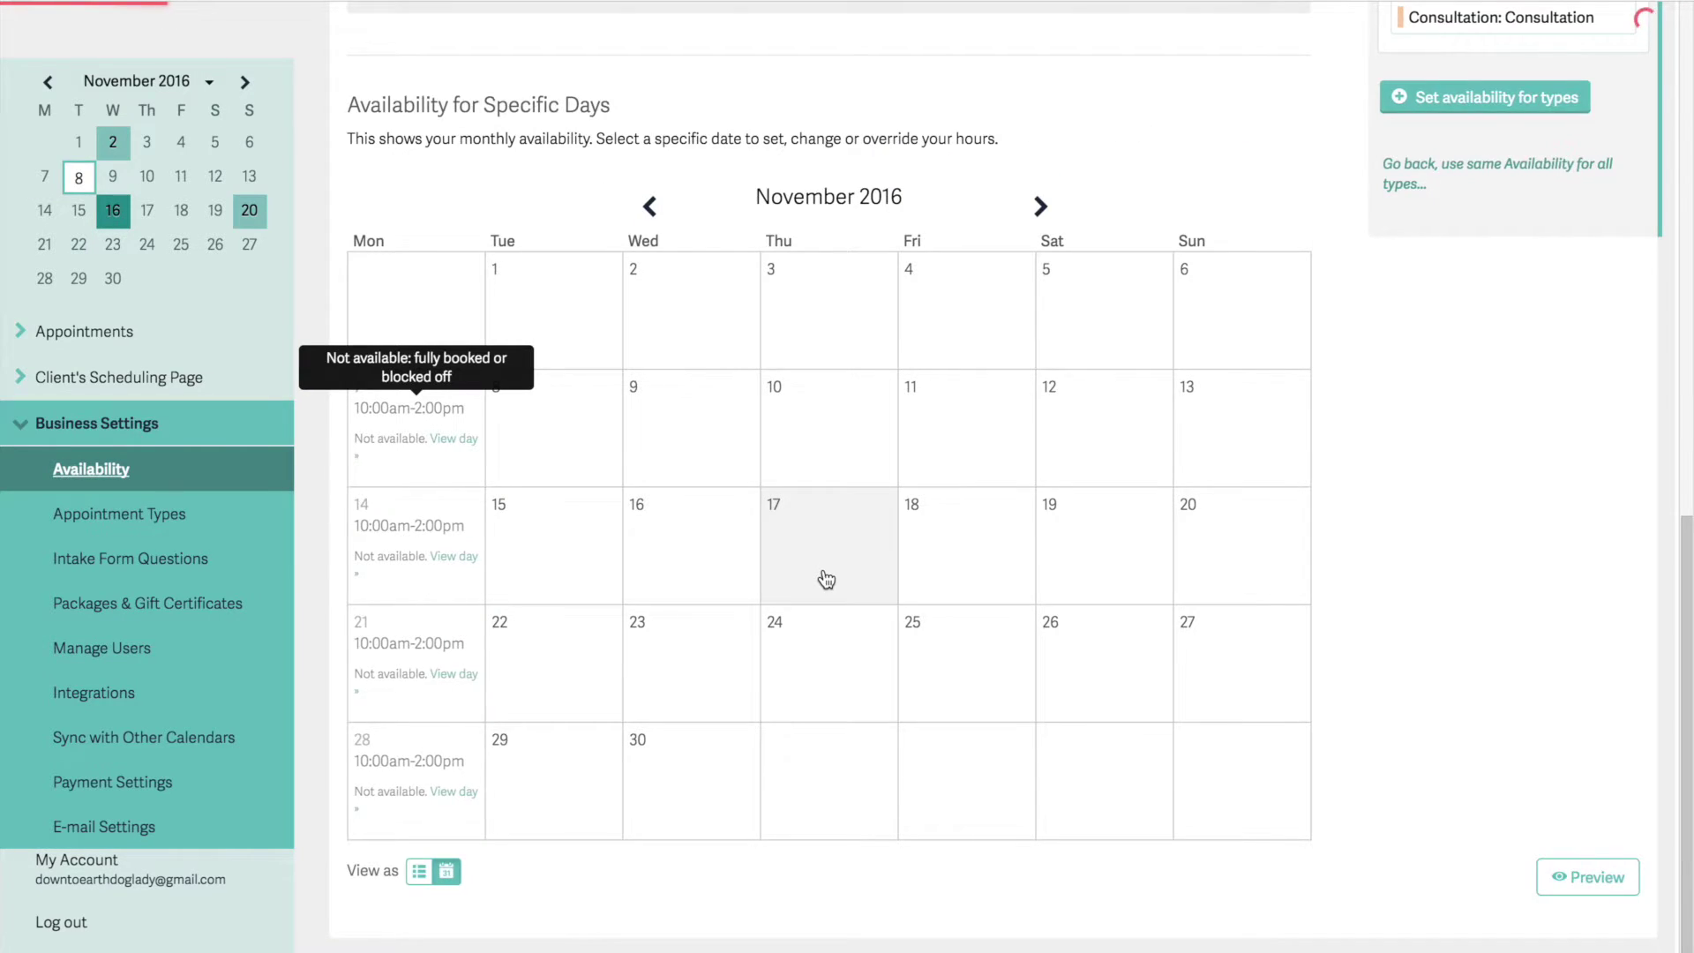
scroll(826, 579, "up", 5)
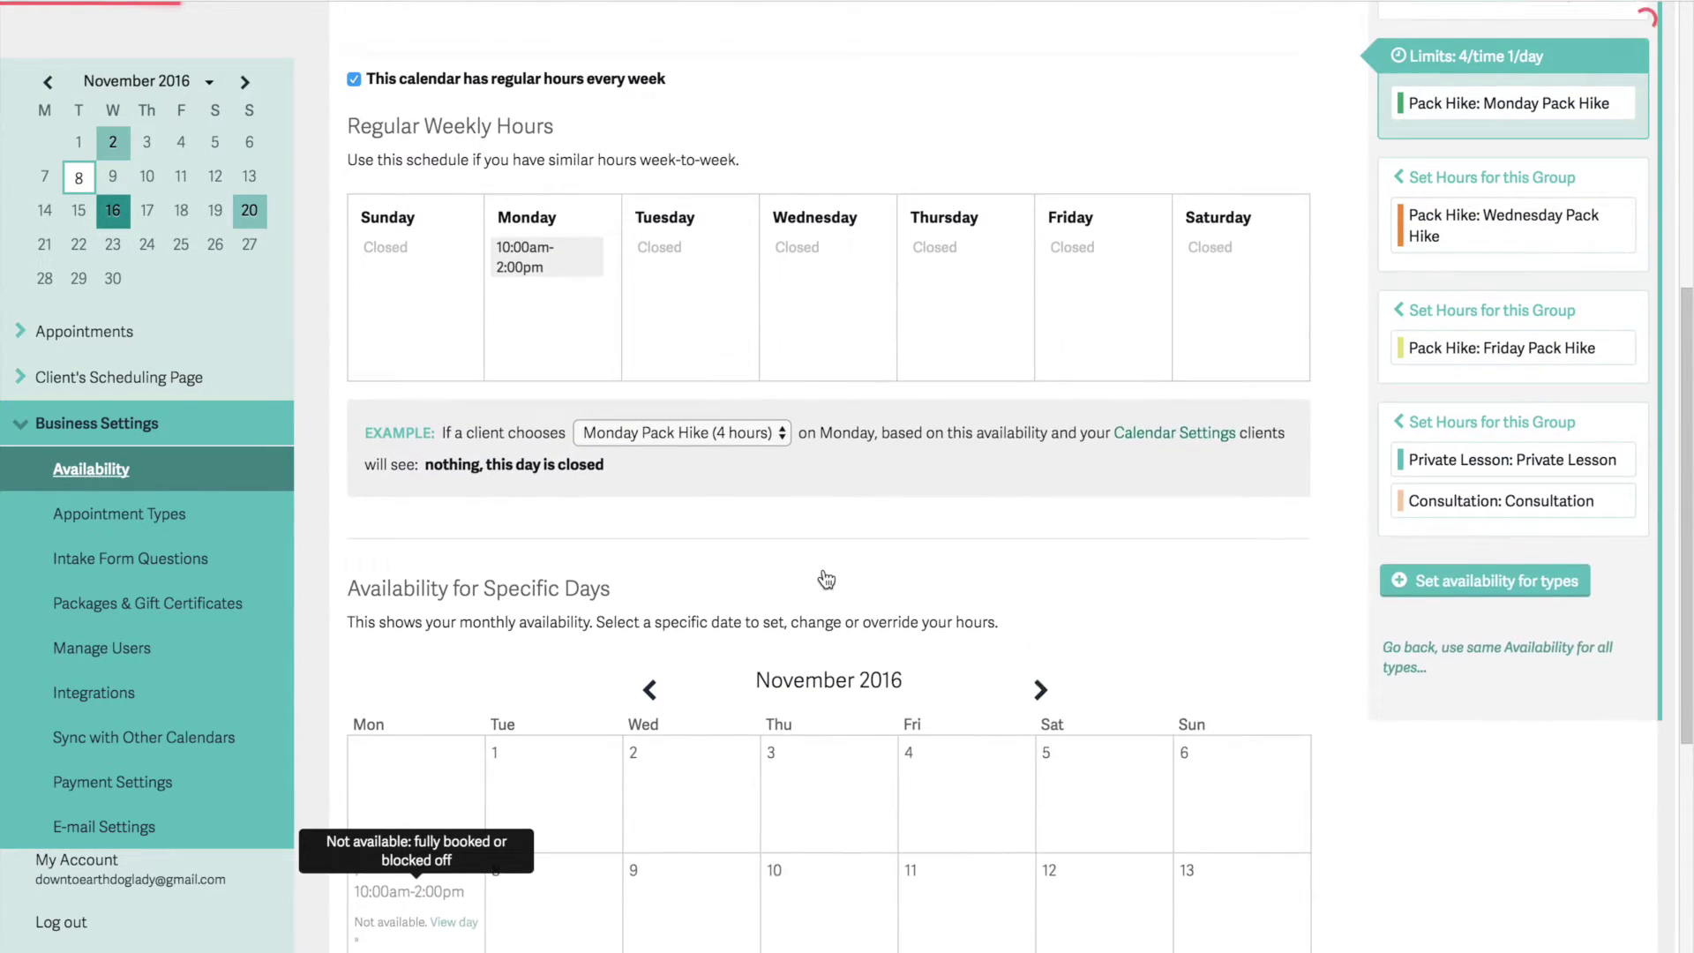
scroll(825, 578, "up", 7)
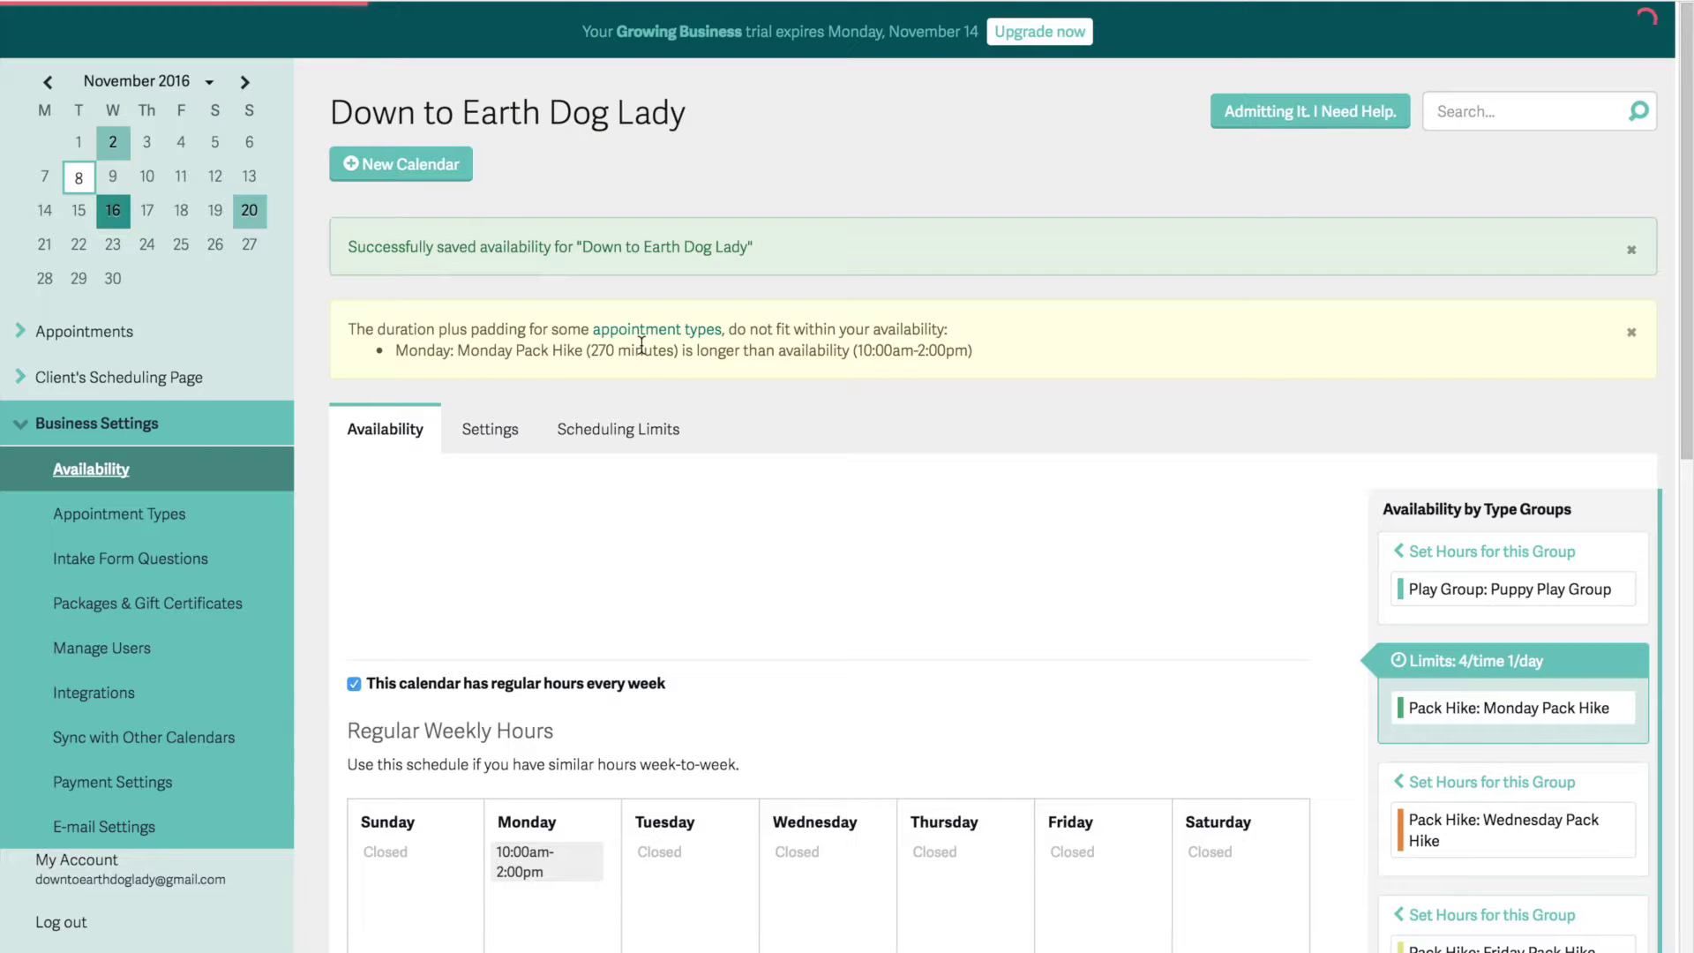
Set the Monday Pack Hike group's Monday hours to 10:00am-2:30pm and save the regular hours
left_click(168, 521)
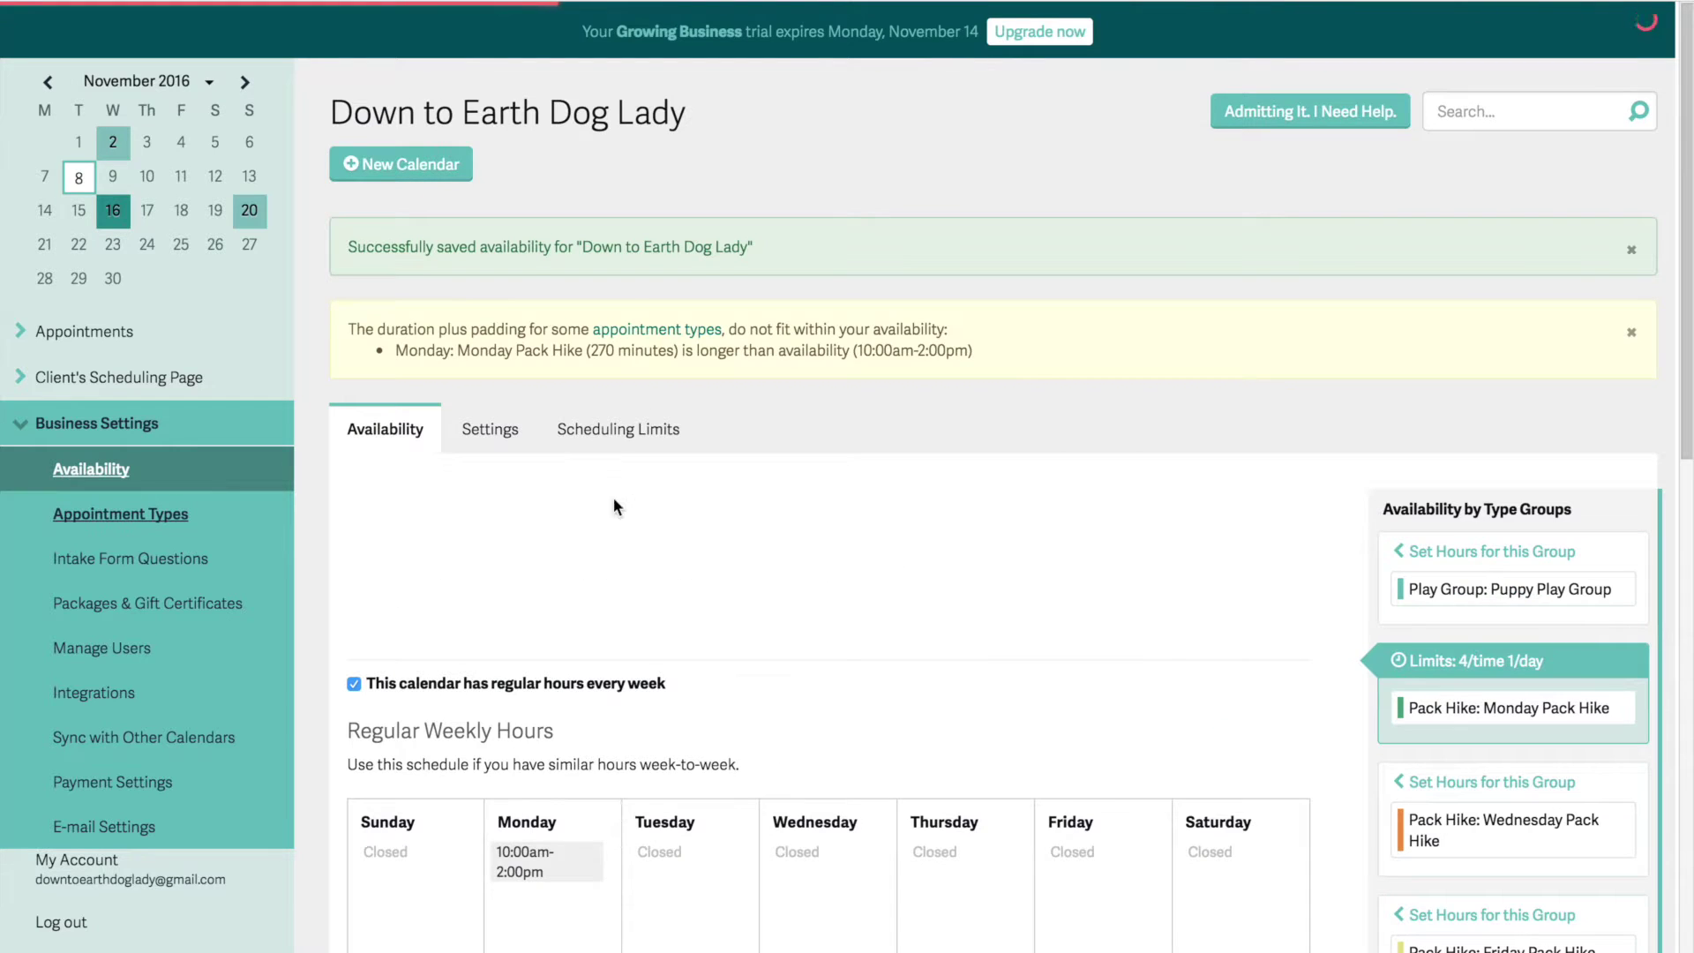
scroll(609, 520, "down", 5)
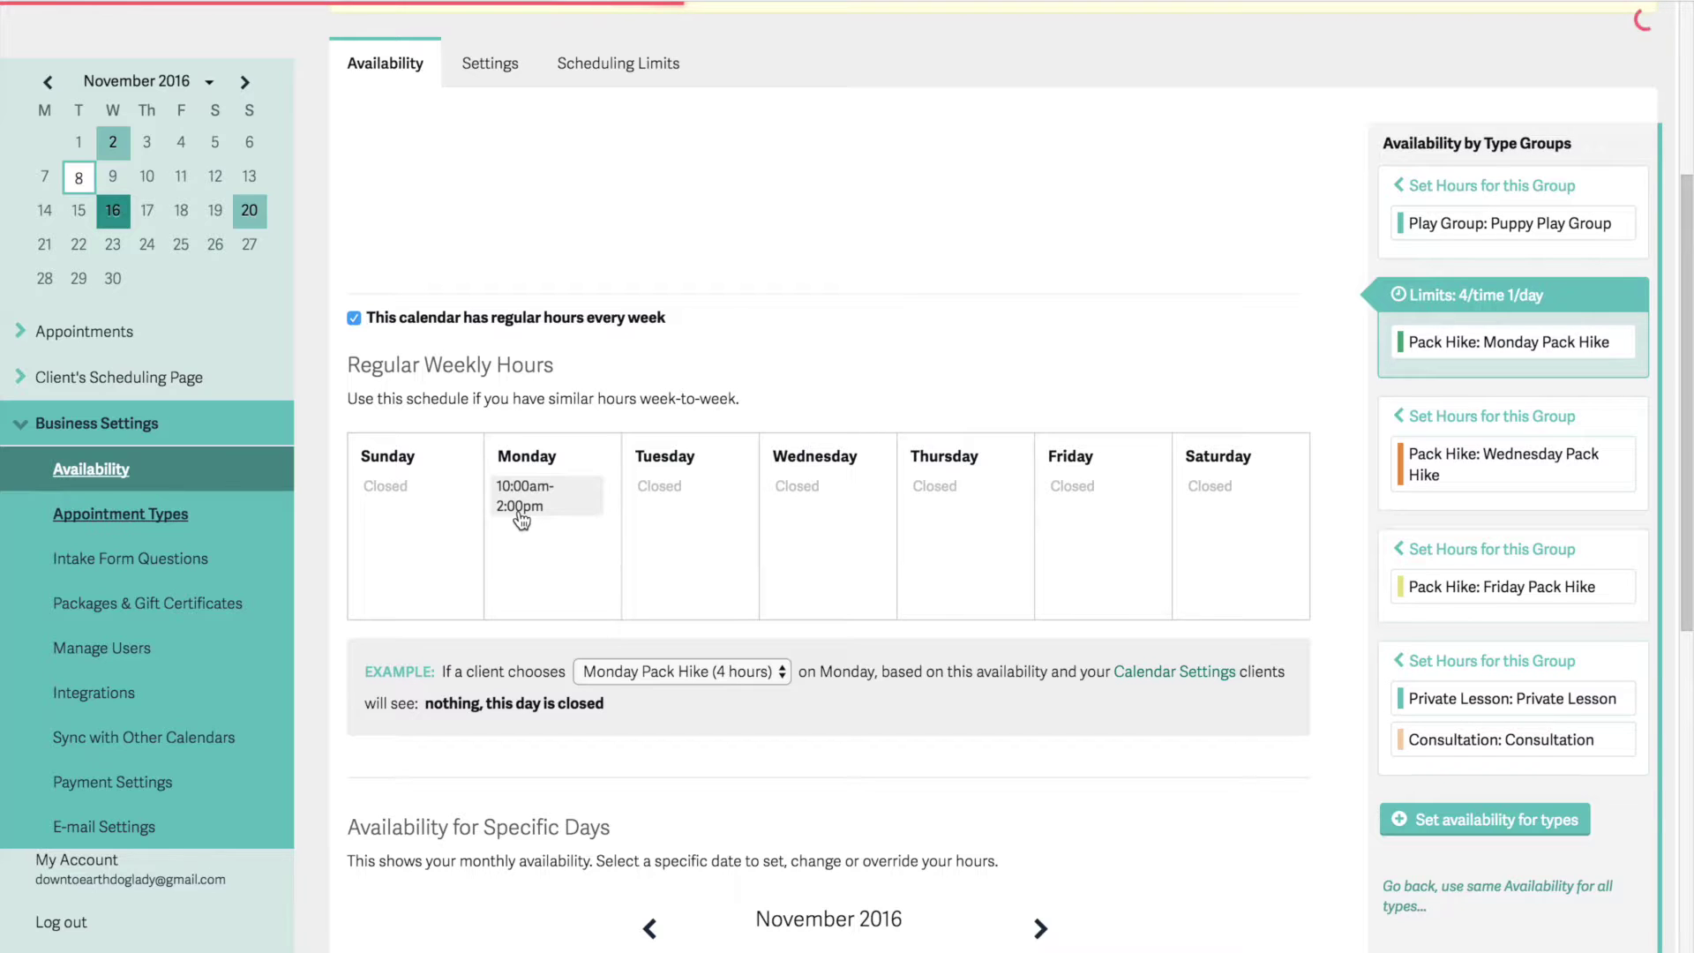
left_click(521, 513)
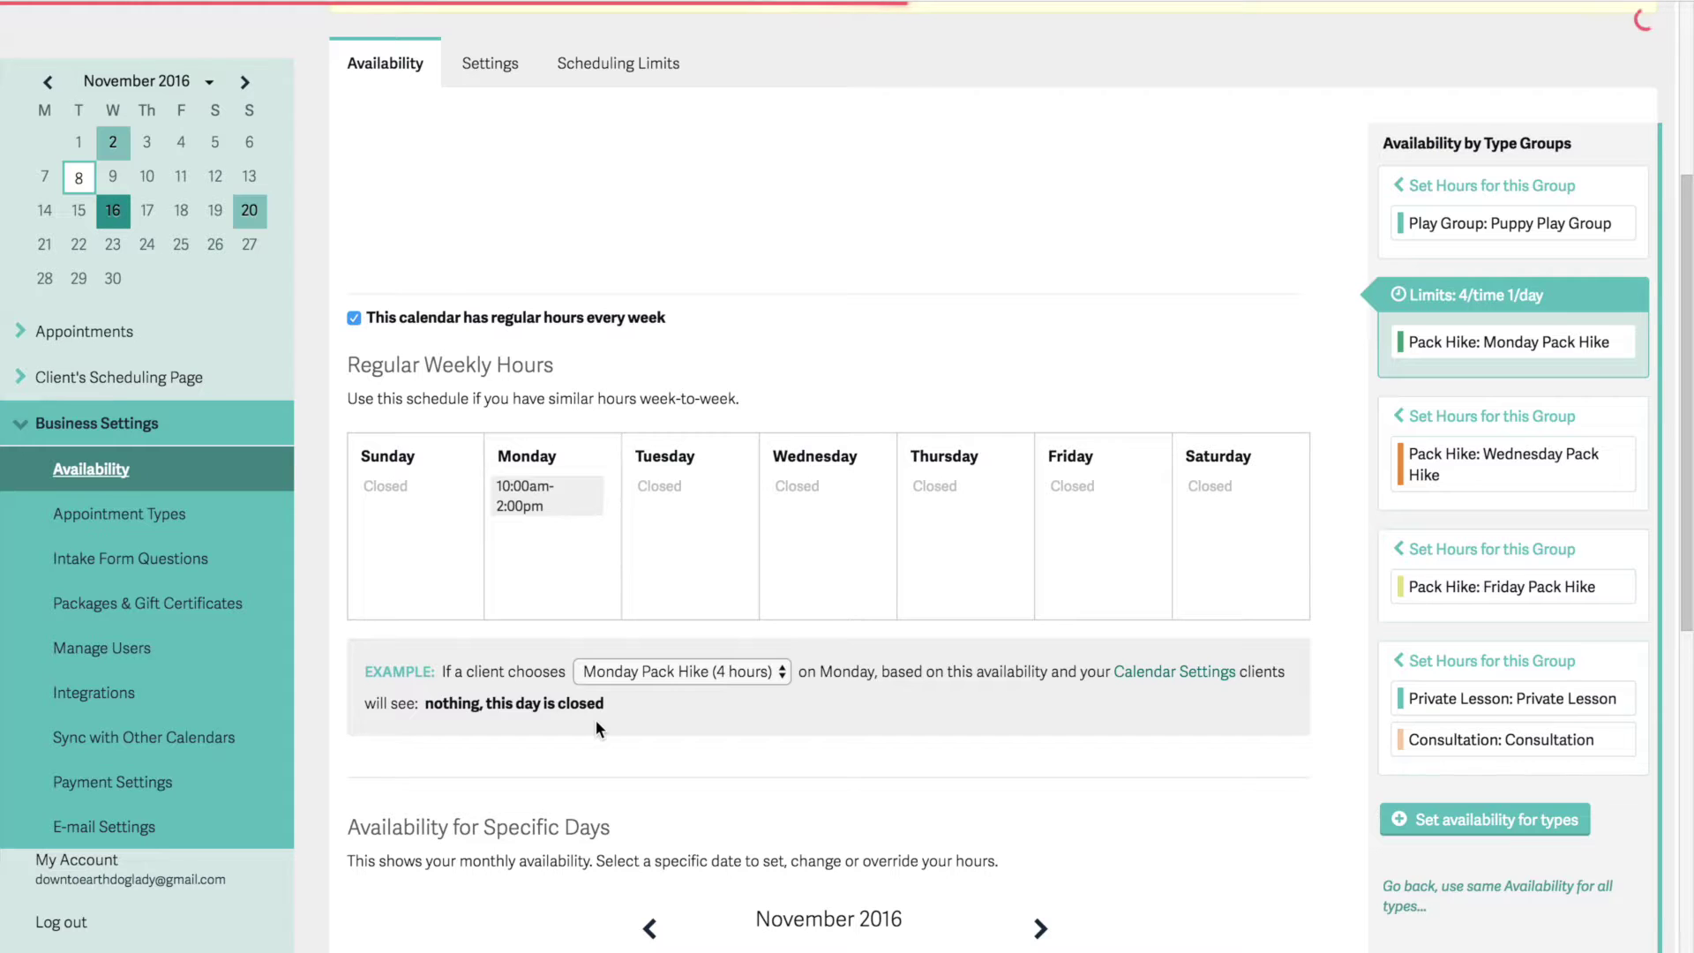
left_click(518, 519)
left_click(521, 434)
key("BackSpace")
type("3")
left_click(378, 692)
scroll(383, 699, "down", 6)
scroll(385, 700, "down", 3)
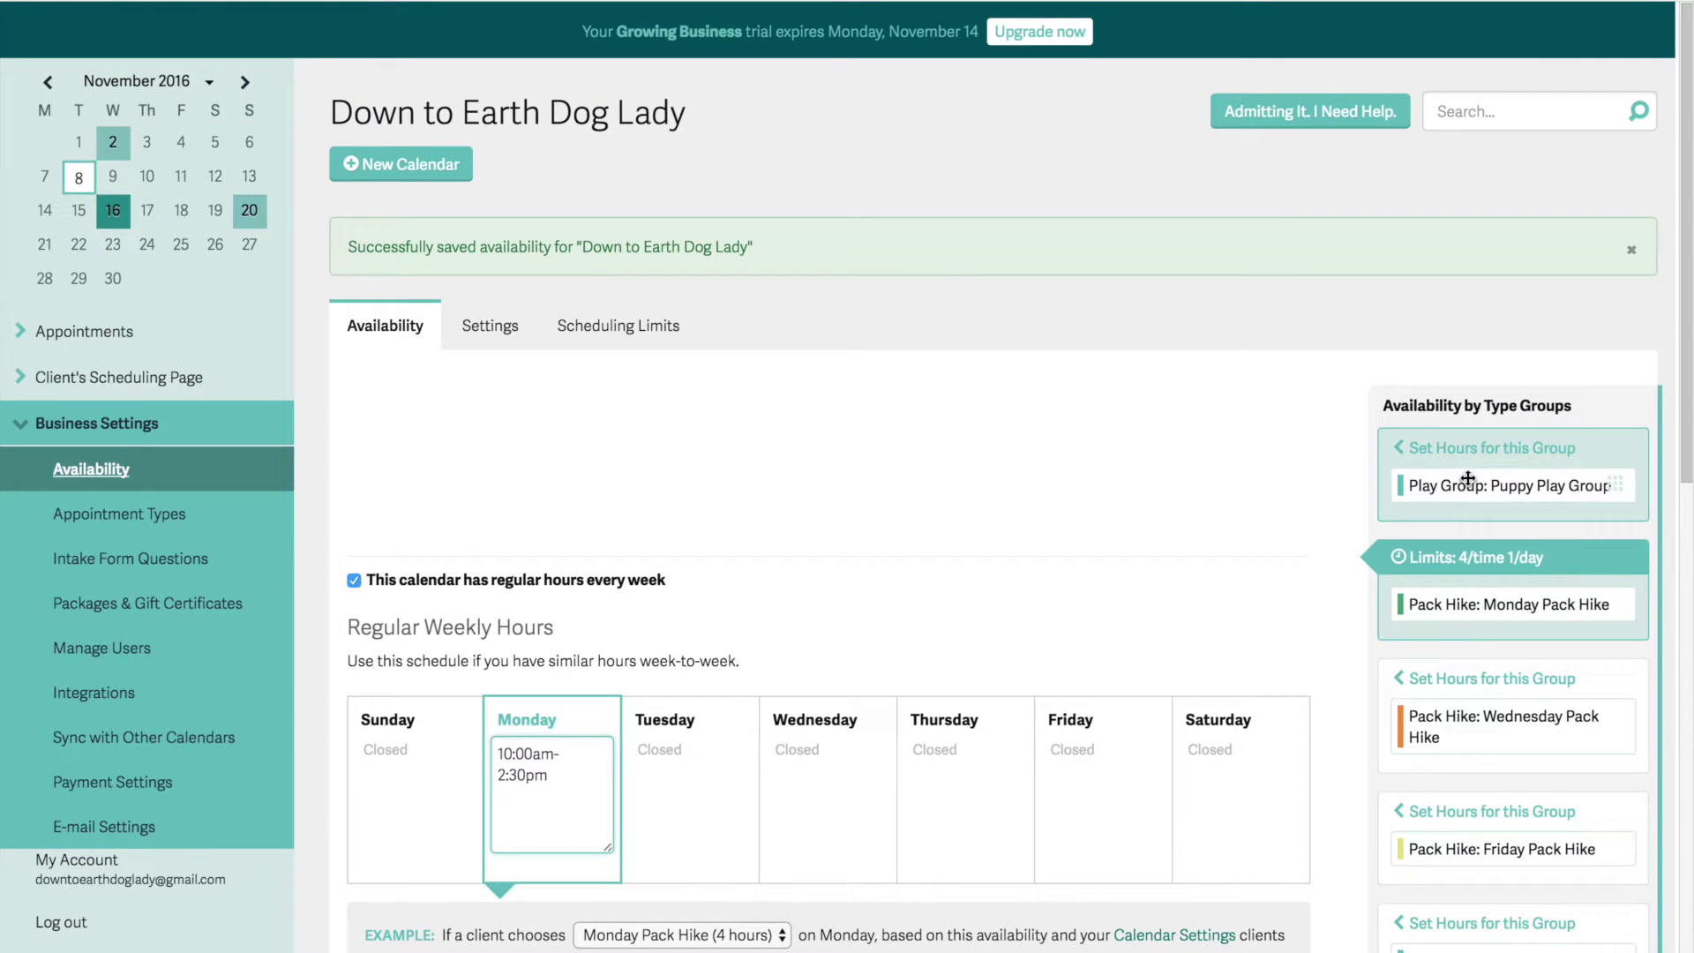
Select the Puppy Play Group's hours, turn off its regular weekly hours, and save the switch to specific days only
left_click(1465, 448)
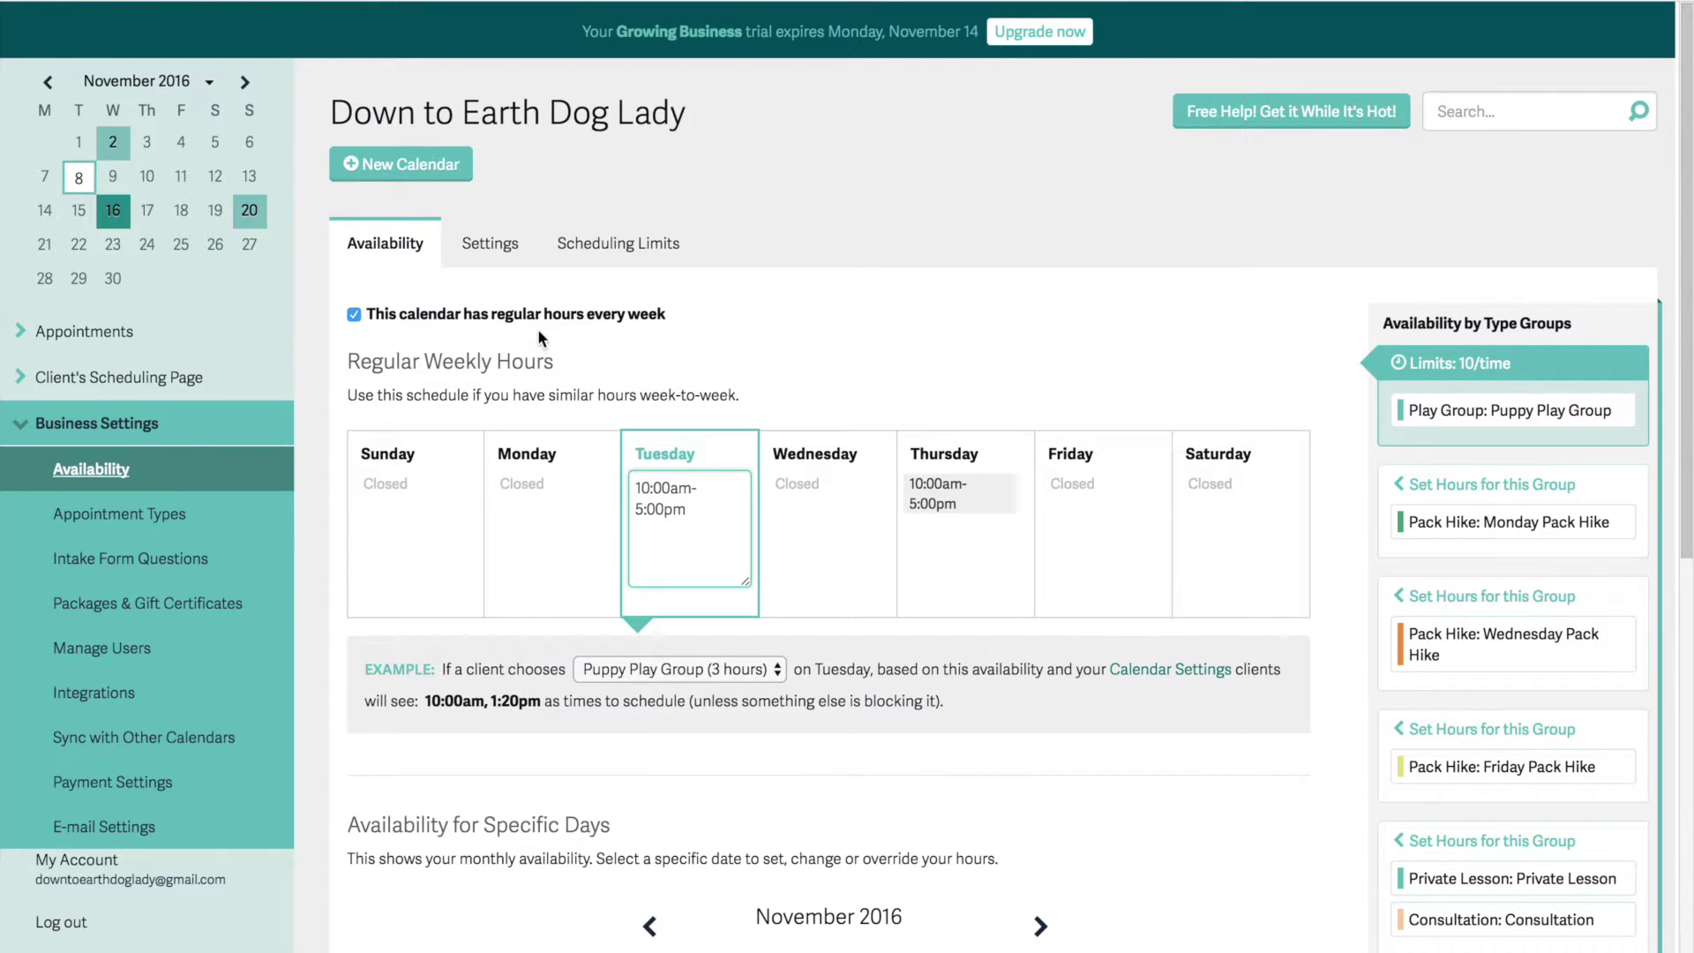
left_click(355, 315)
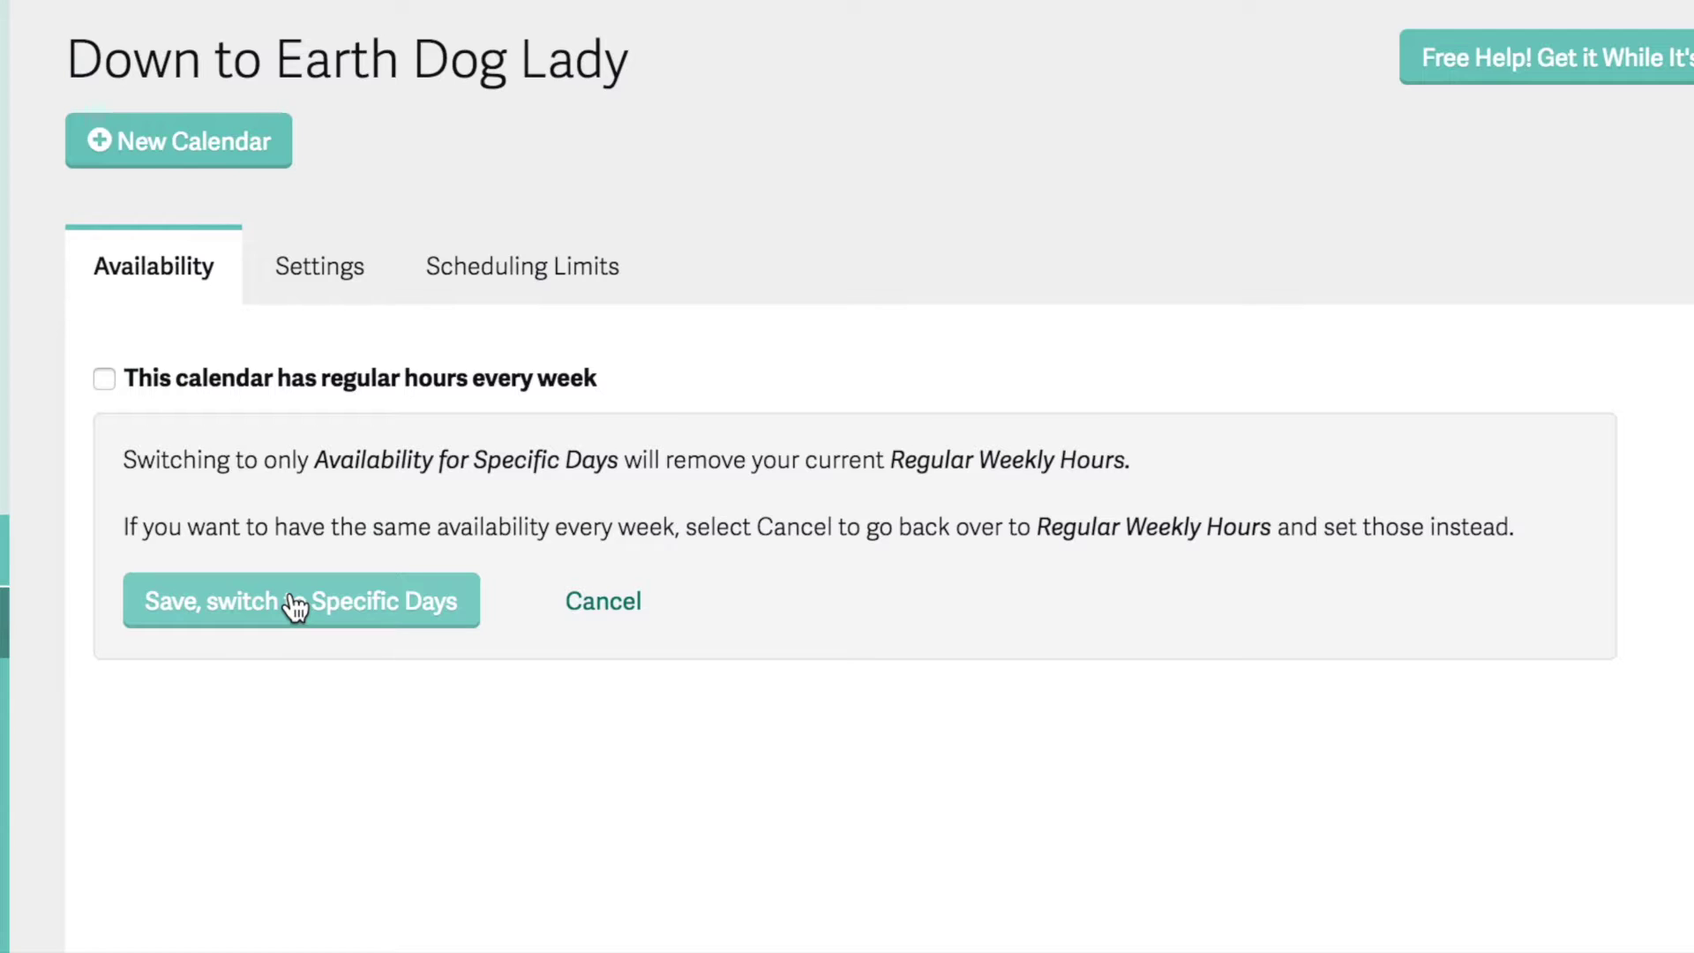
left_click(294, 603)
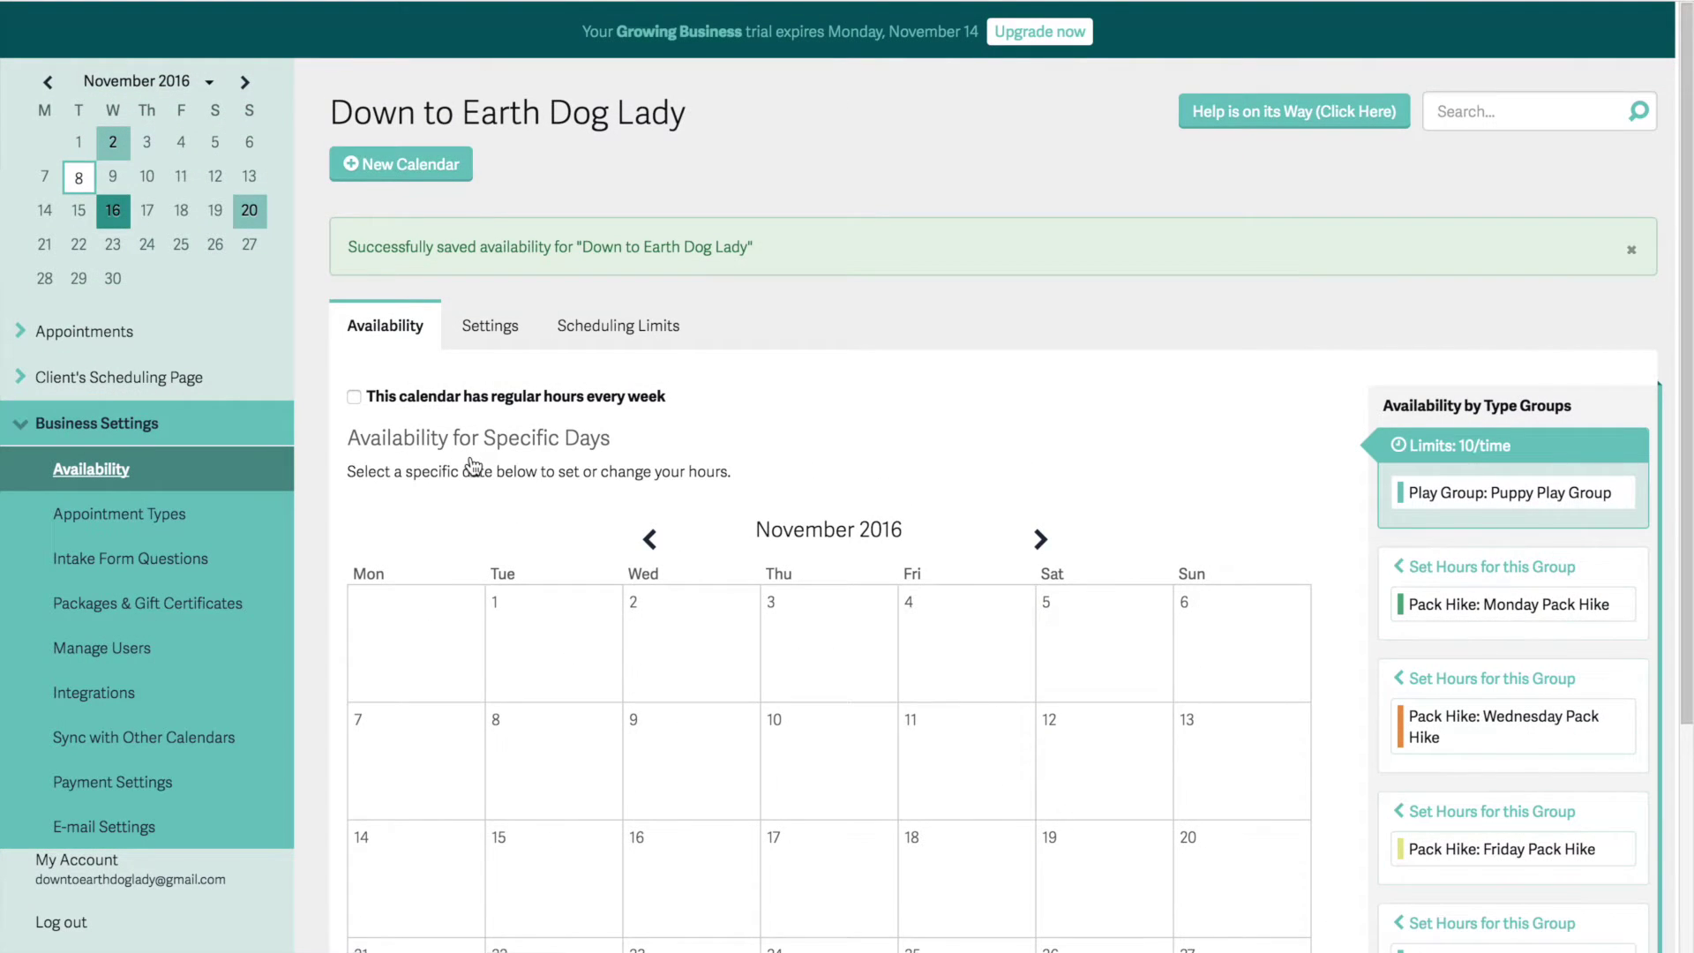
Set the Puppy Play Group's hours for November 8, 2016 to 1:00pm-4:00pm
scroll(474, 466, "down", 4)
scroll(474, 466, "up", 1)
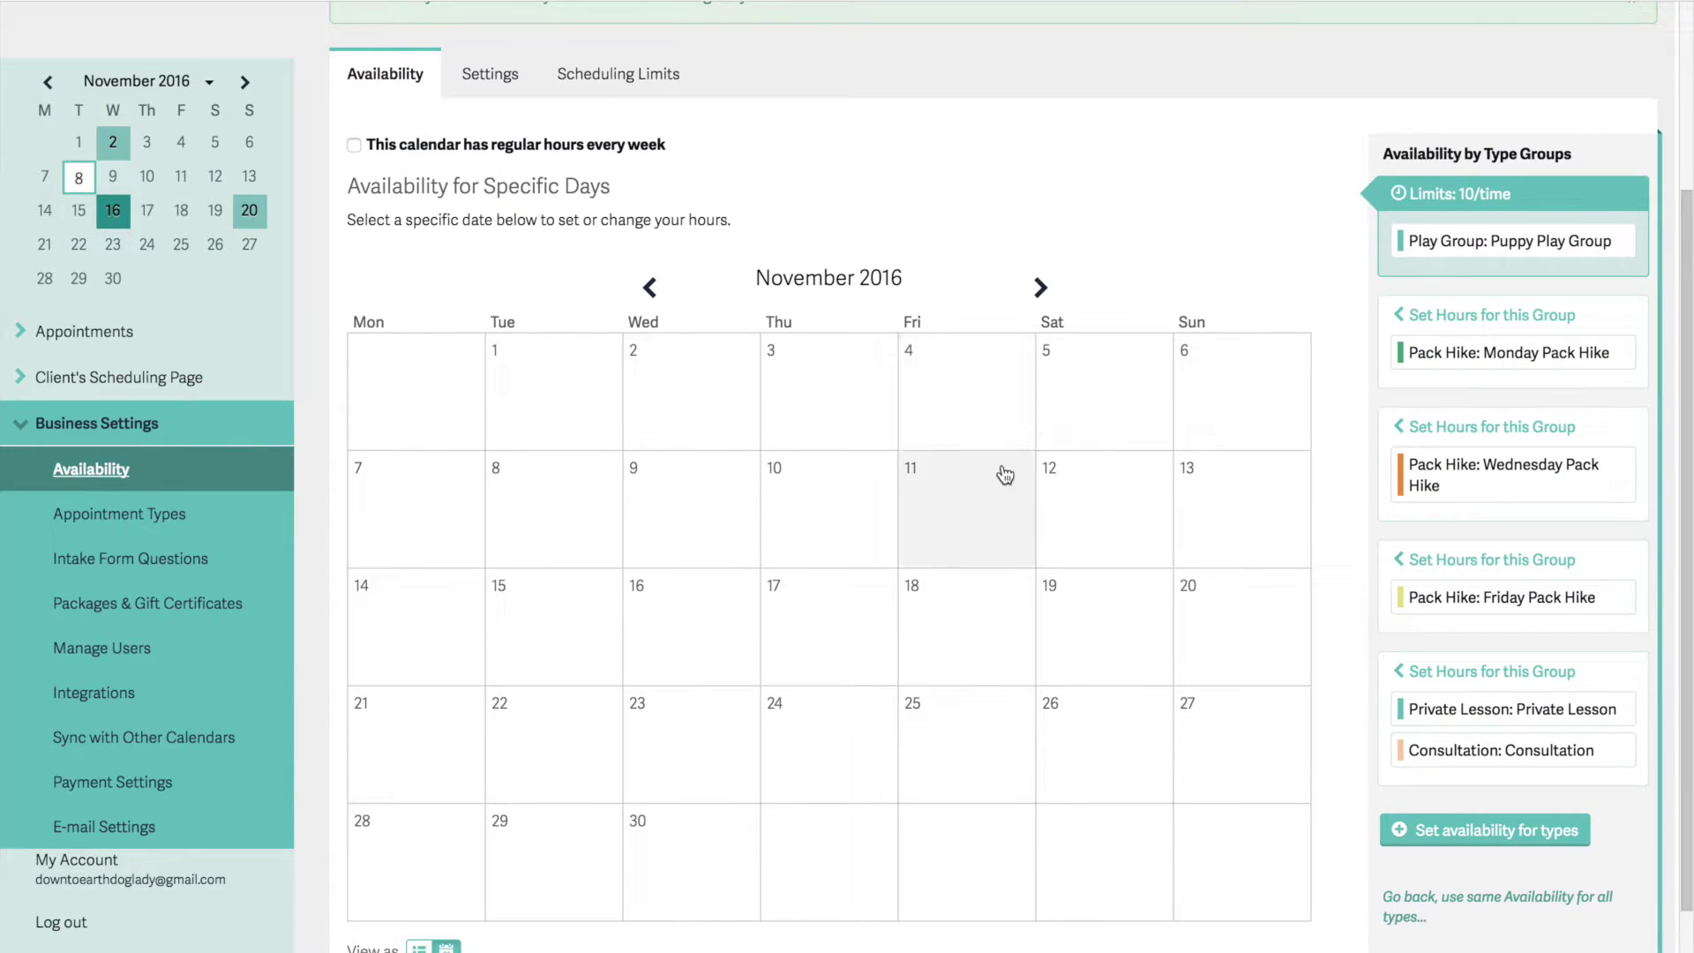
left_click(561, 494)
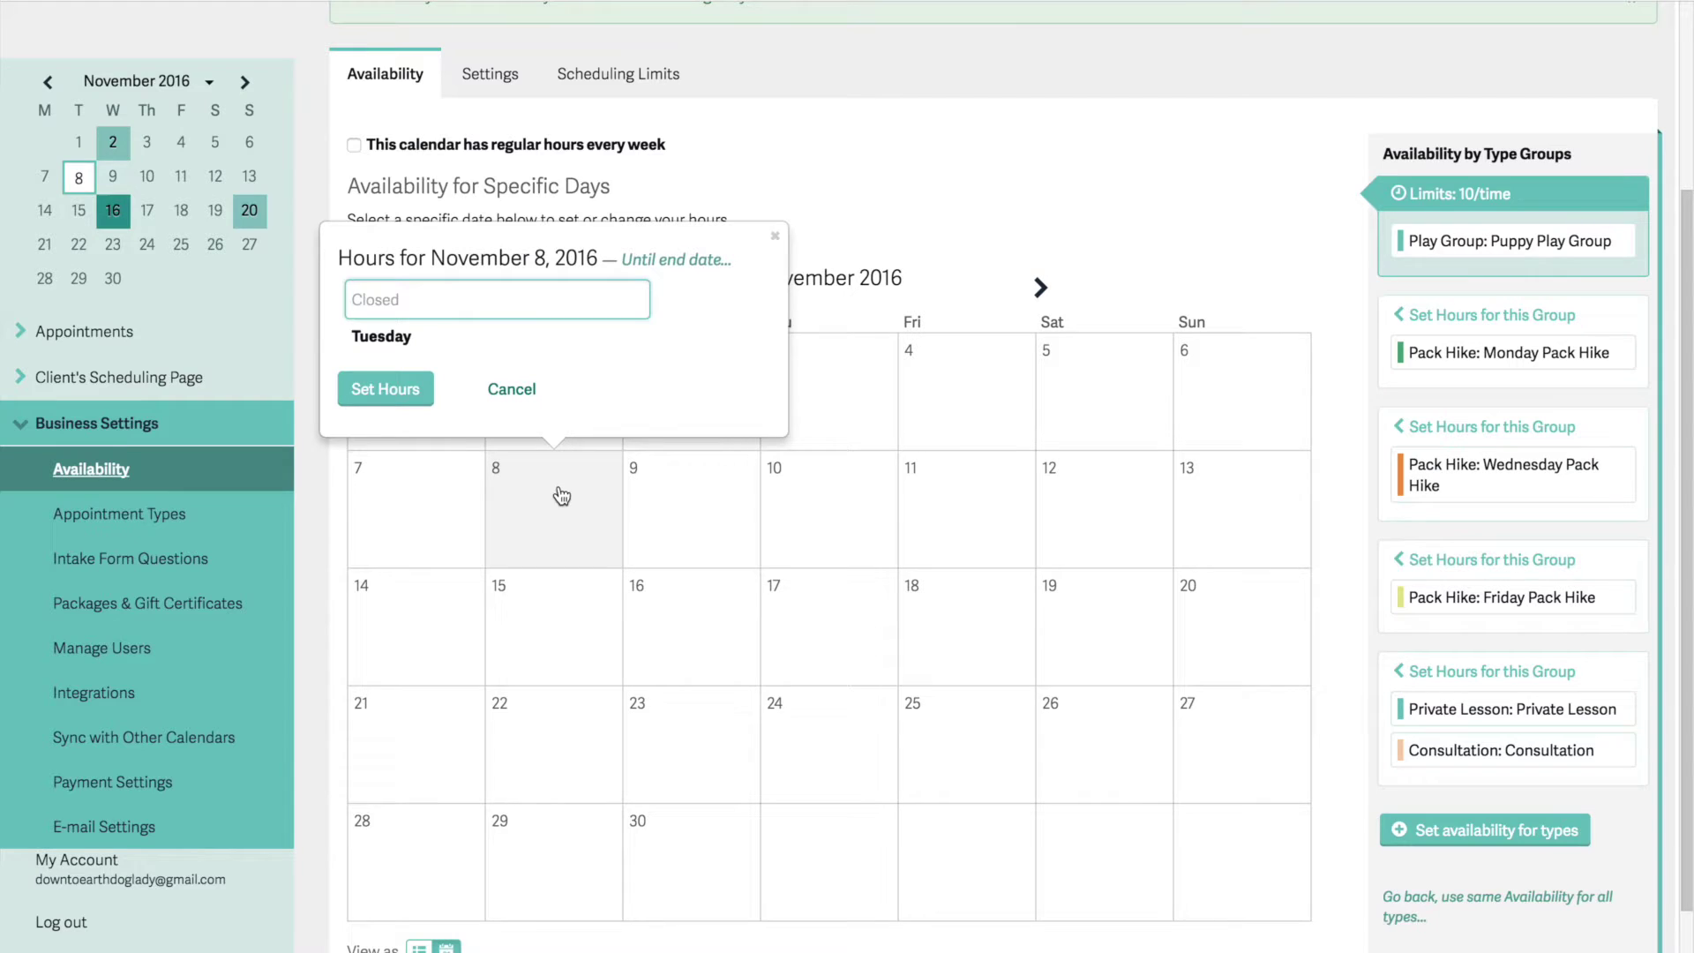
type("1:00pm - 4:00pm")
scroll(829, 477, "down", 1)
left_click(413, 314)
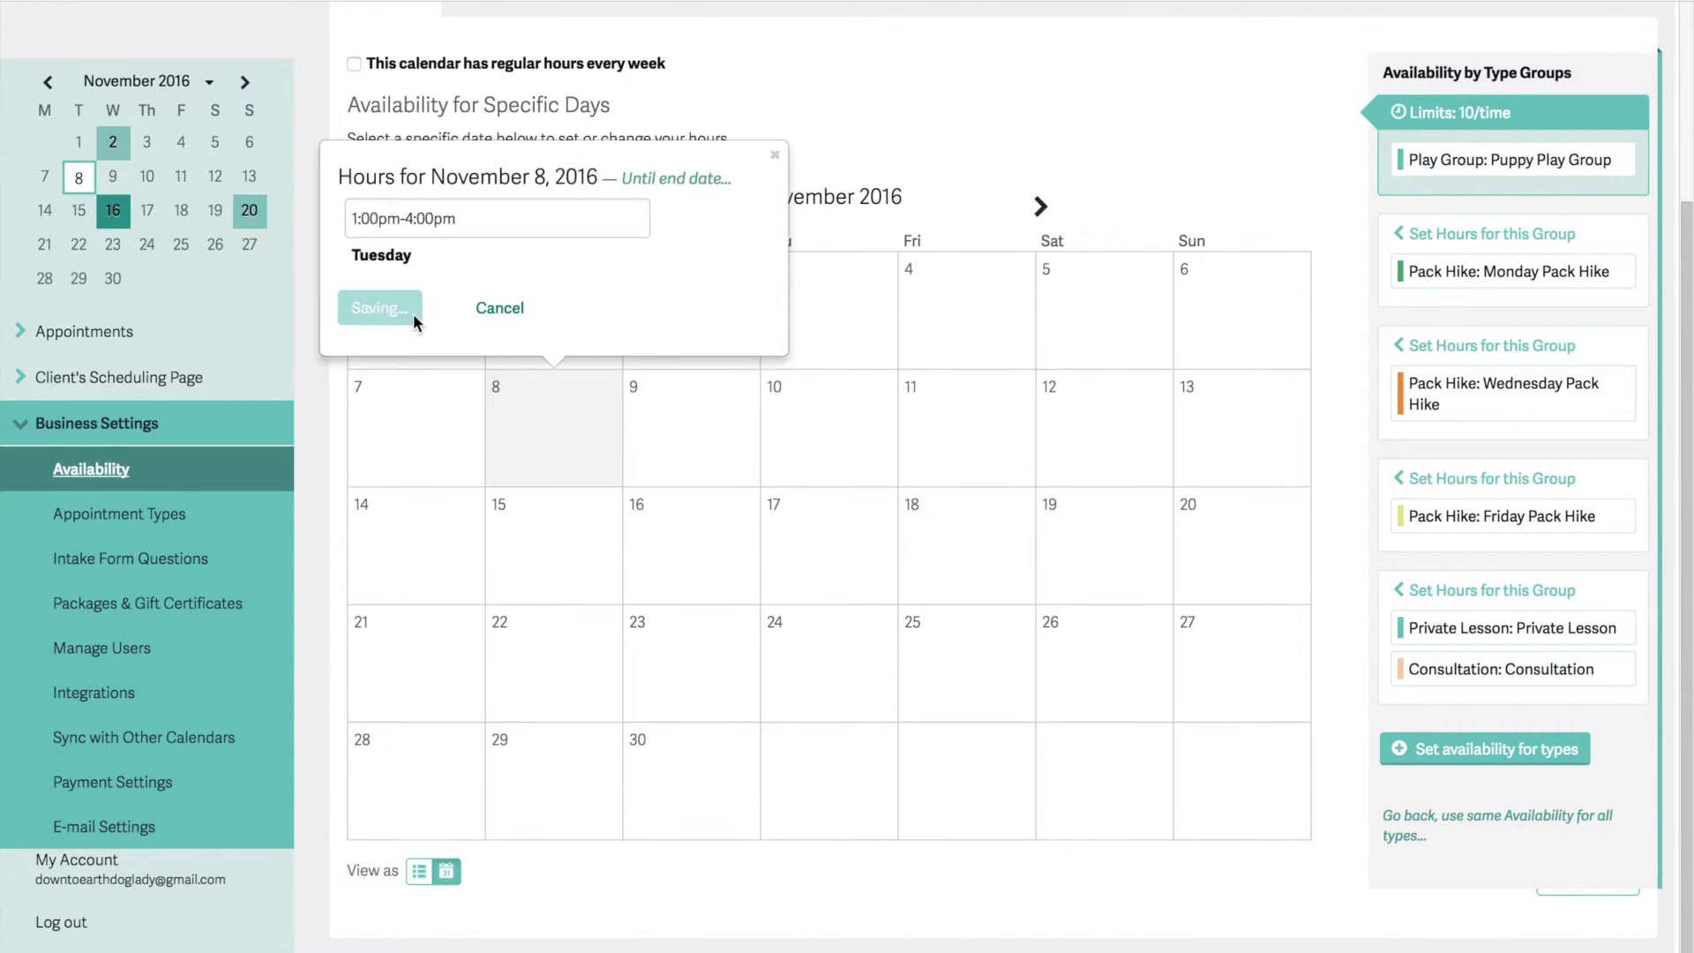
left_click(593, 448)
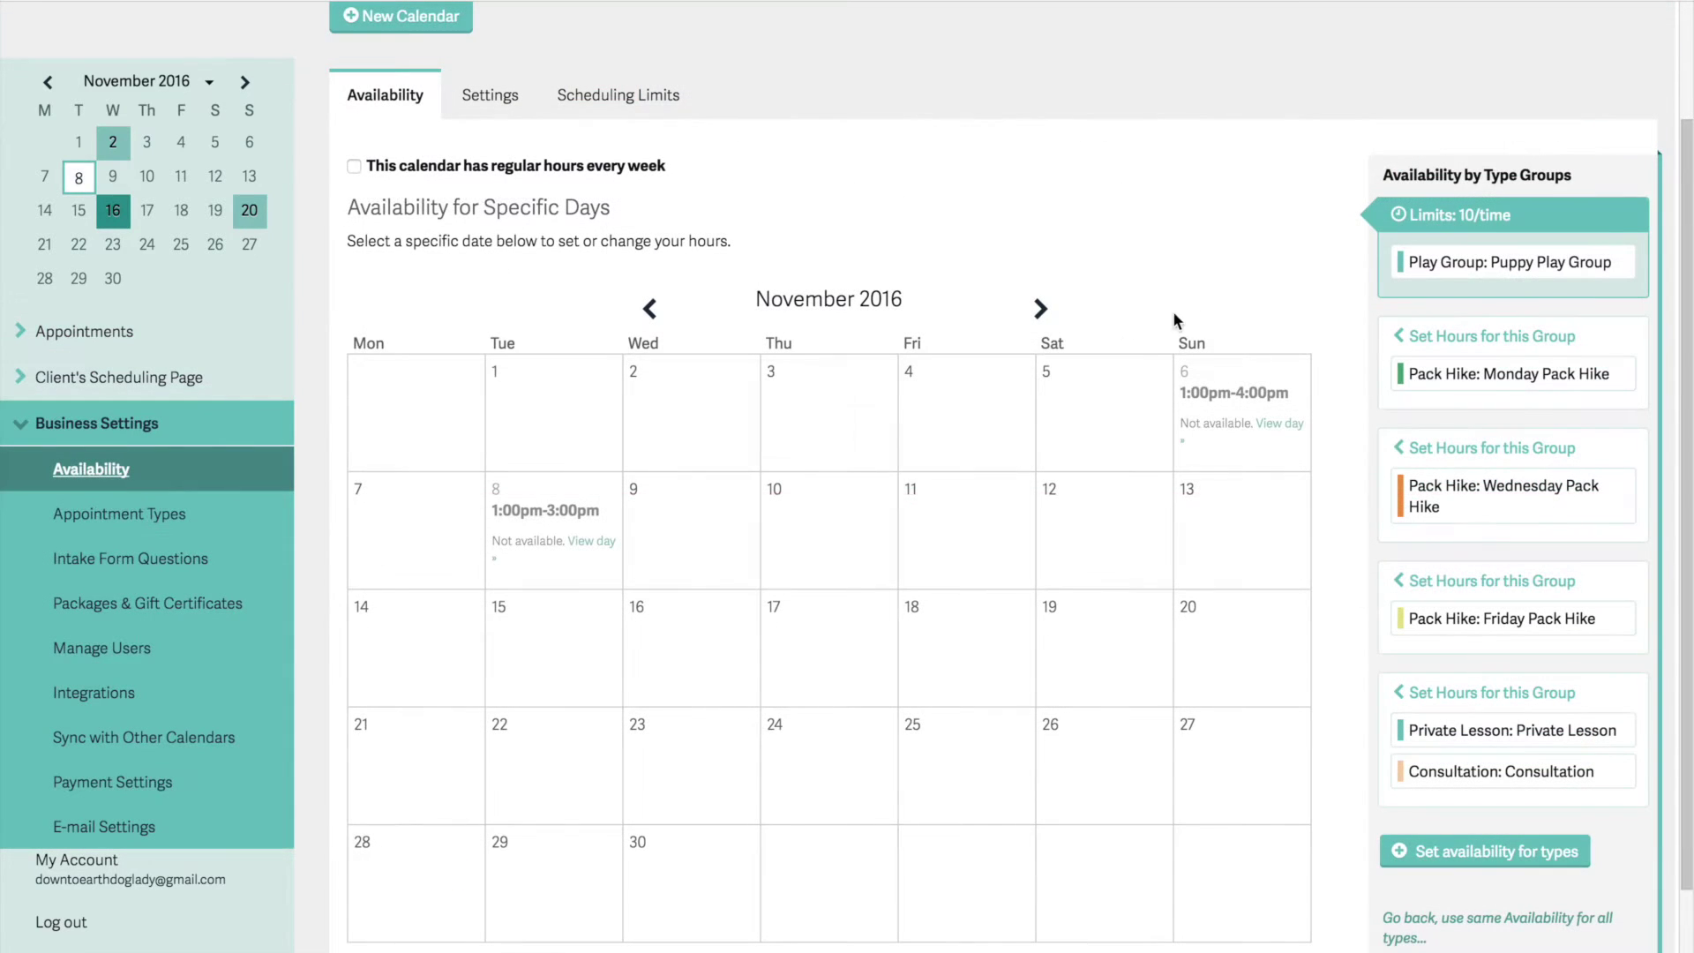
Check the Puppy Play Group's scheduling limits and set its November 8, 2016 hours to 1:00pm-4:30pm
left_click(1400, 219)
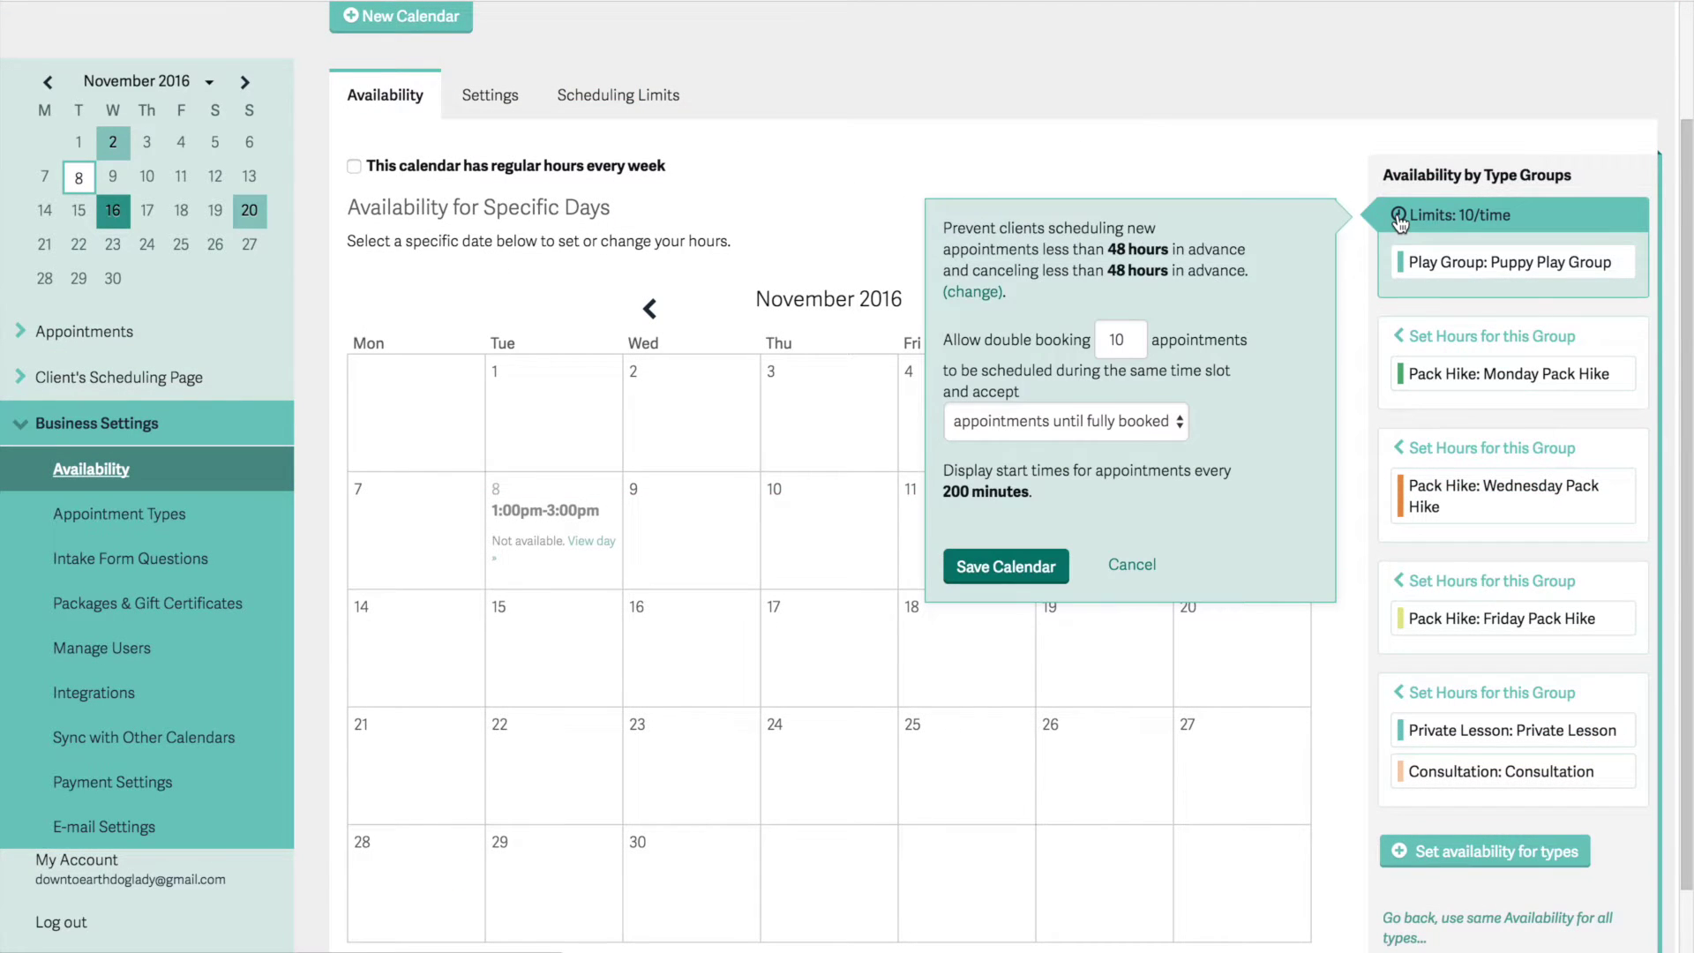
mouse_move(1113, 353)
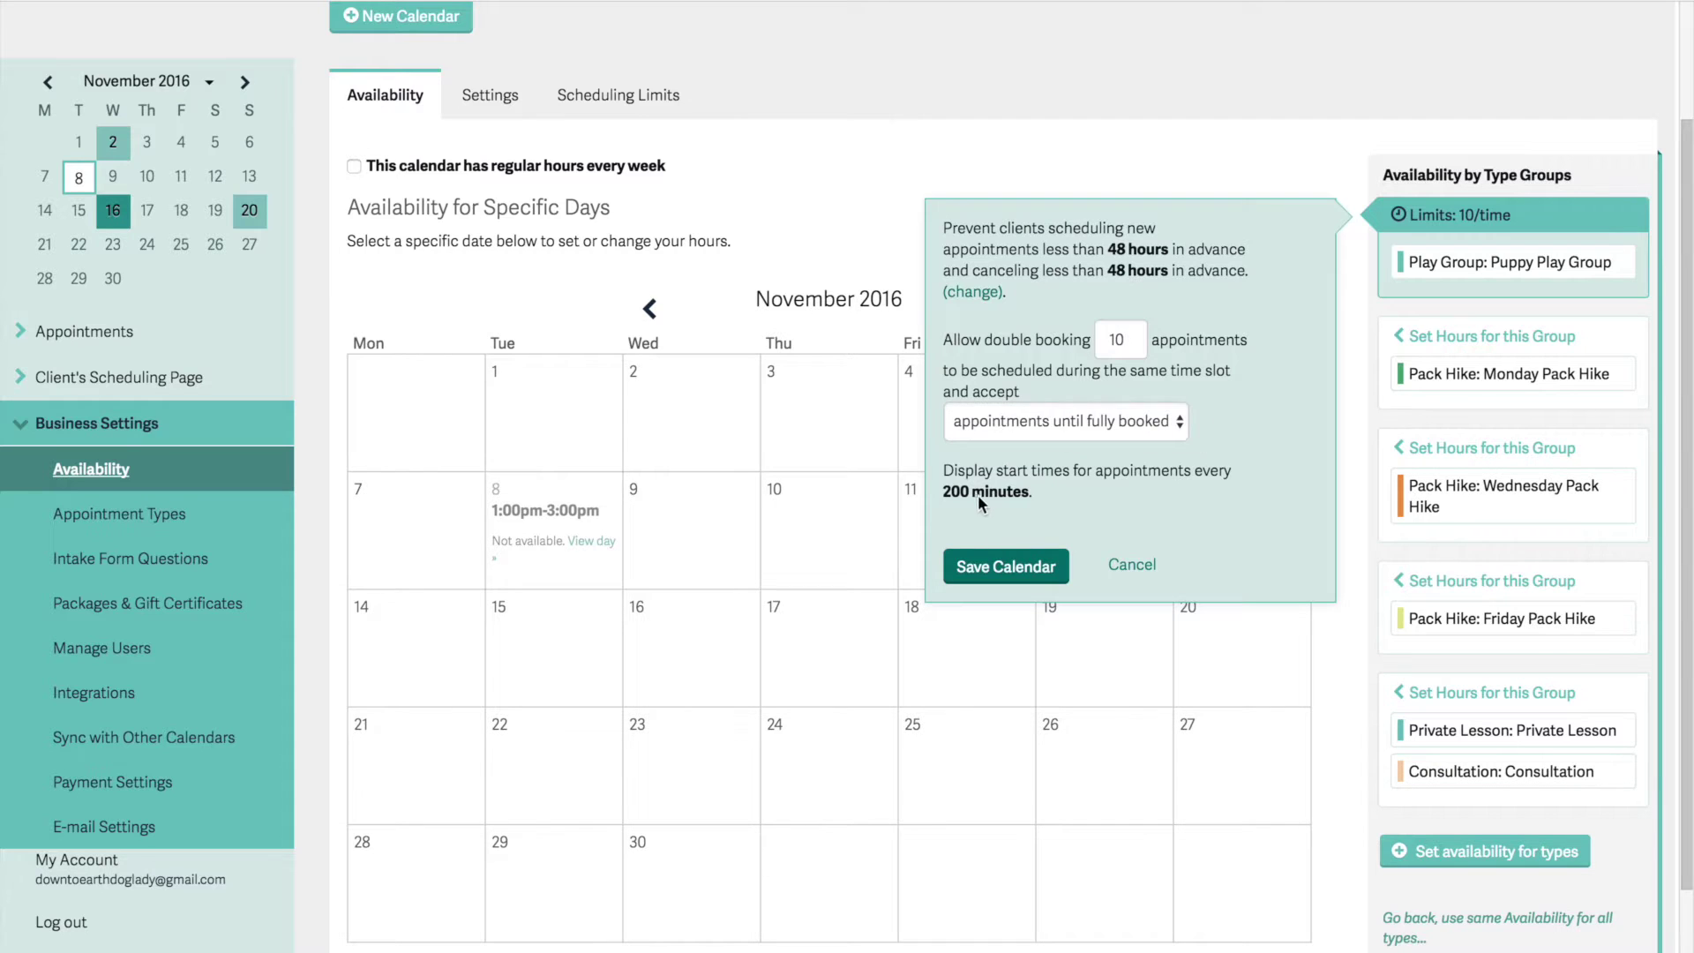
mouse_move(977, 497)
left_click(563, 460)
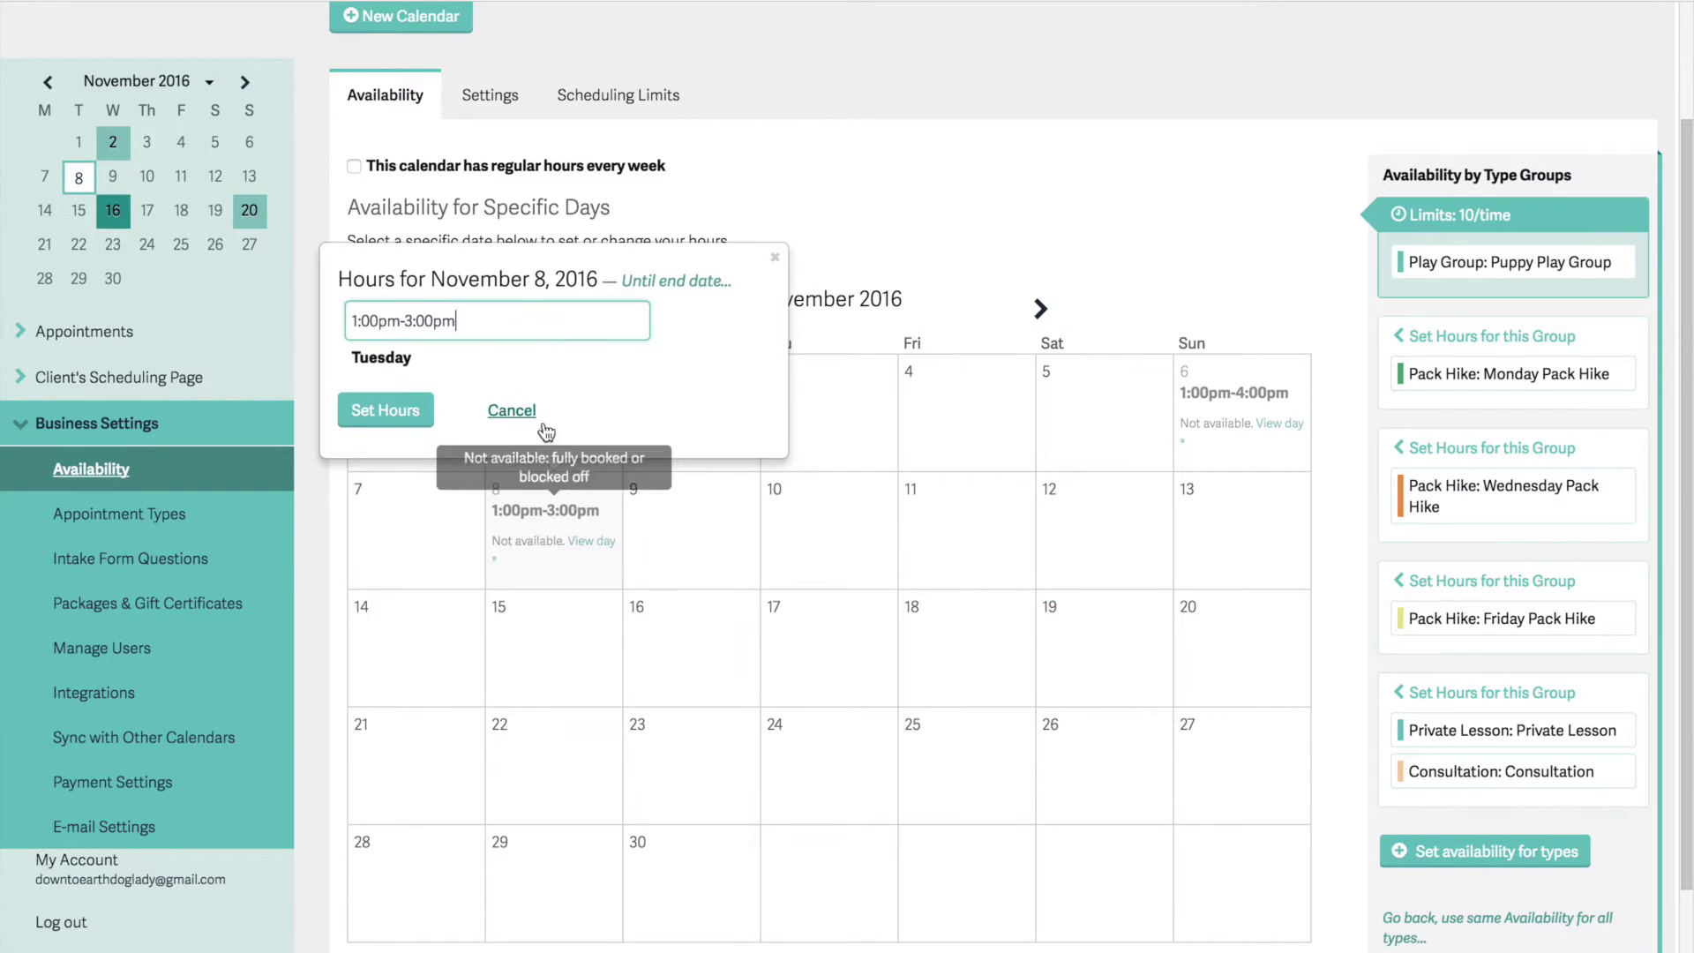
left_click(411, 321)
key("BackSpace")
type("4")
left_click(426, 321)
key("BackSpace")
type("3")
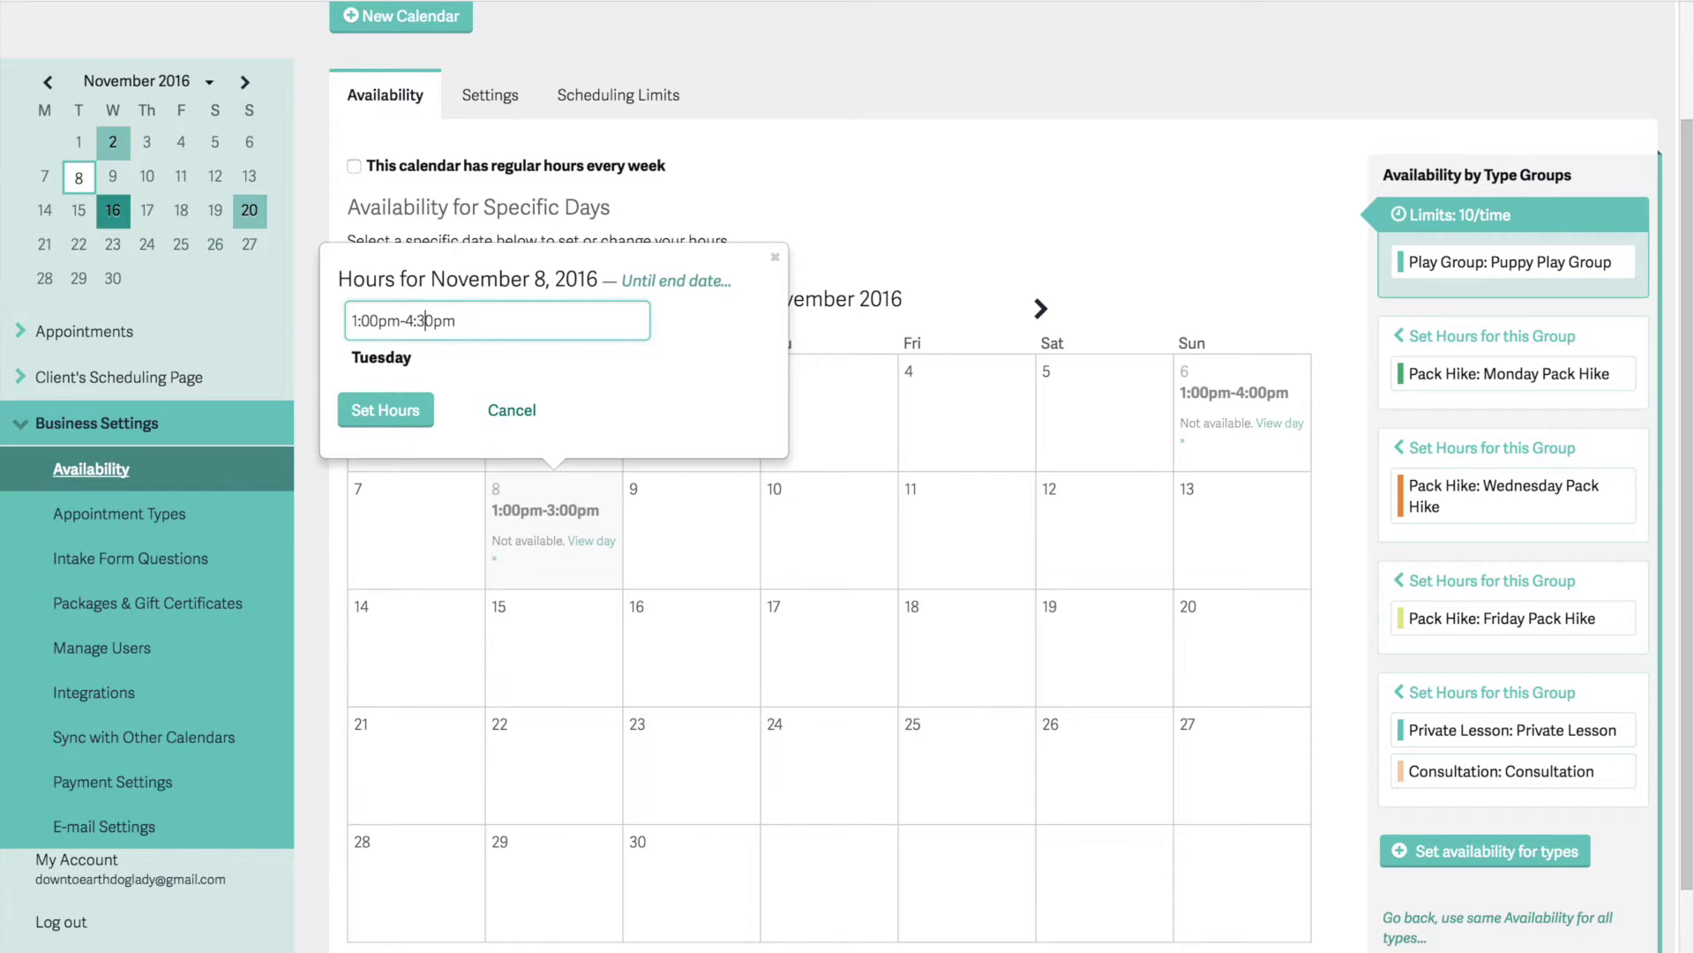
left_click(409, 411)
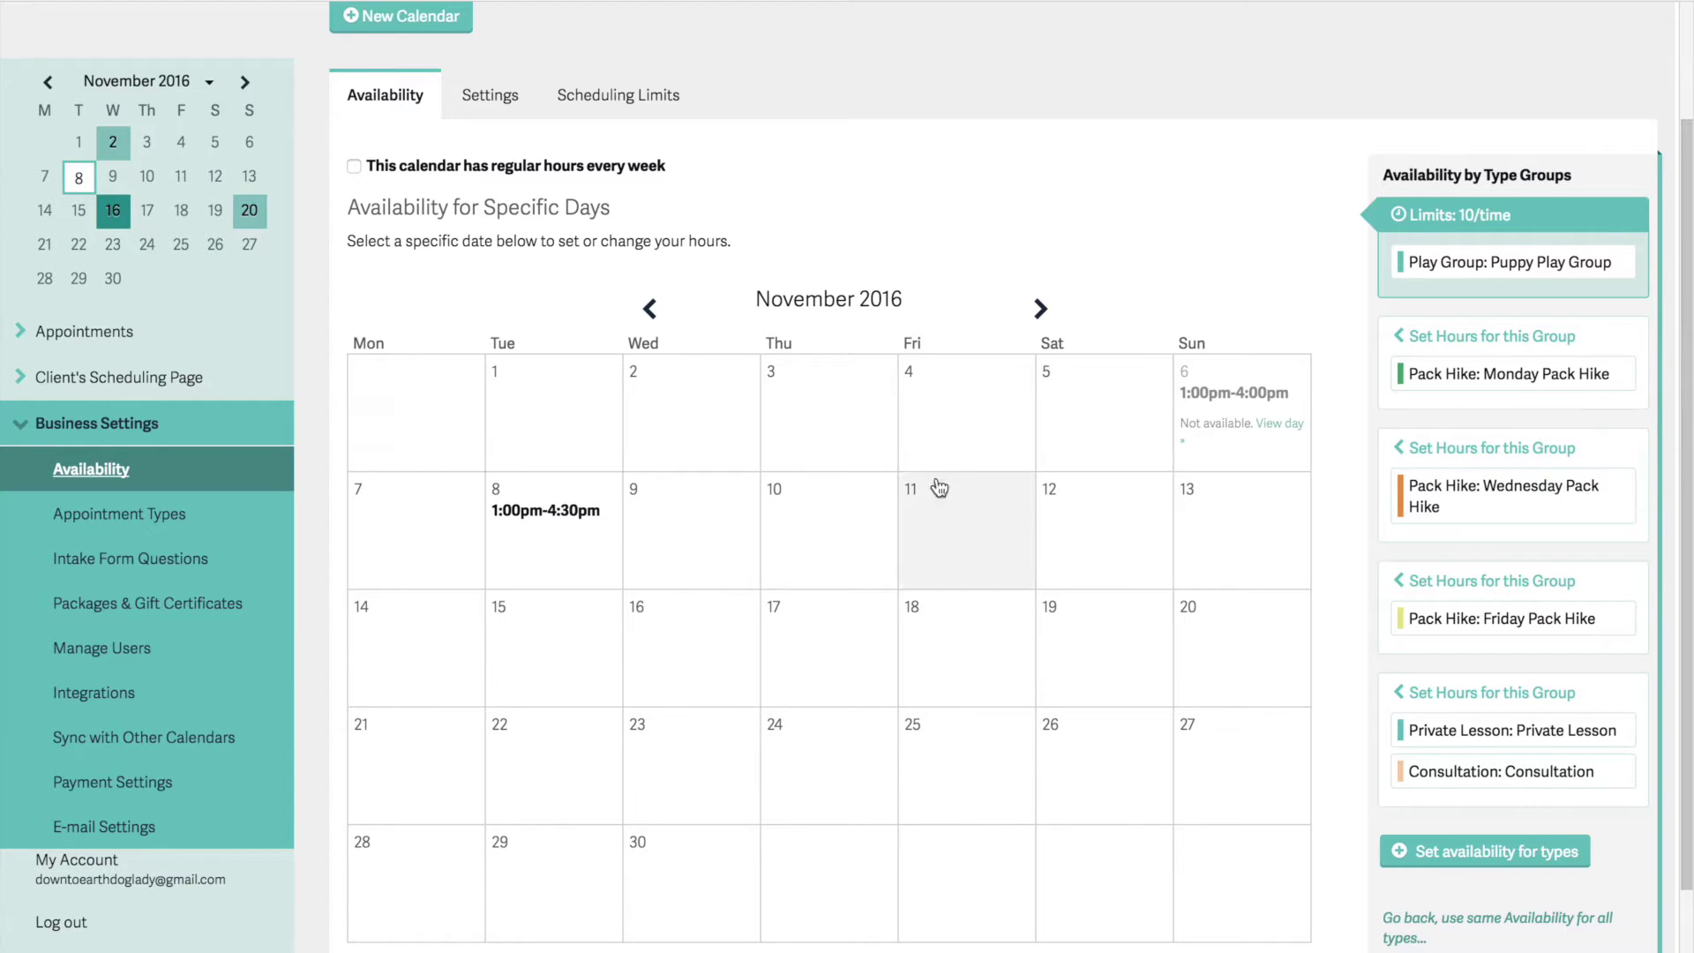
Copy the November 8 hours and apply 1:00pm-4:30pm to November 10, 20 and 21 for the Puppy Play Group
left_click(558, 508)
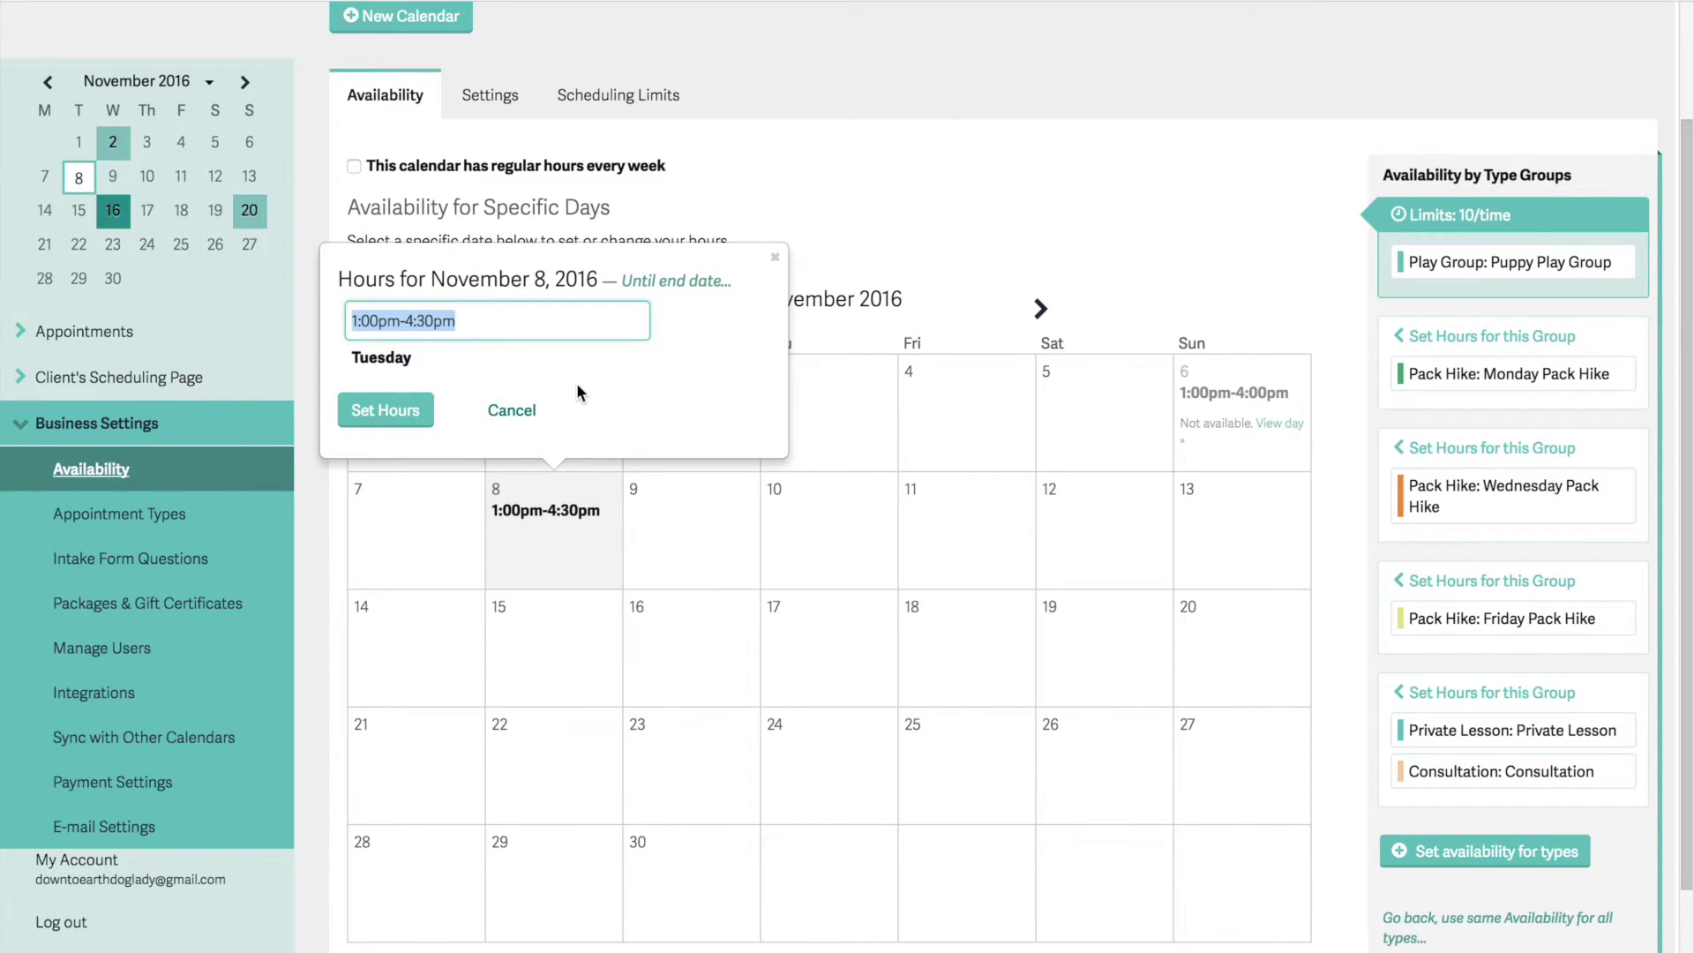
left_click(415, 411)
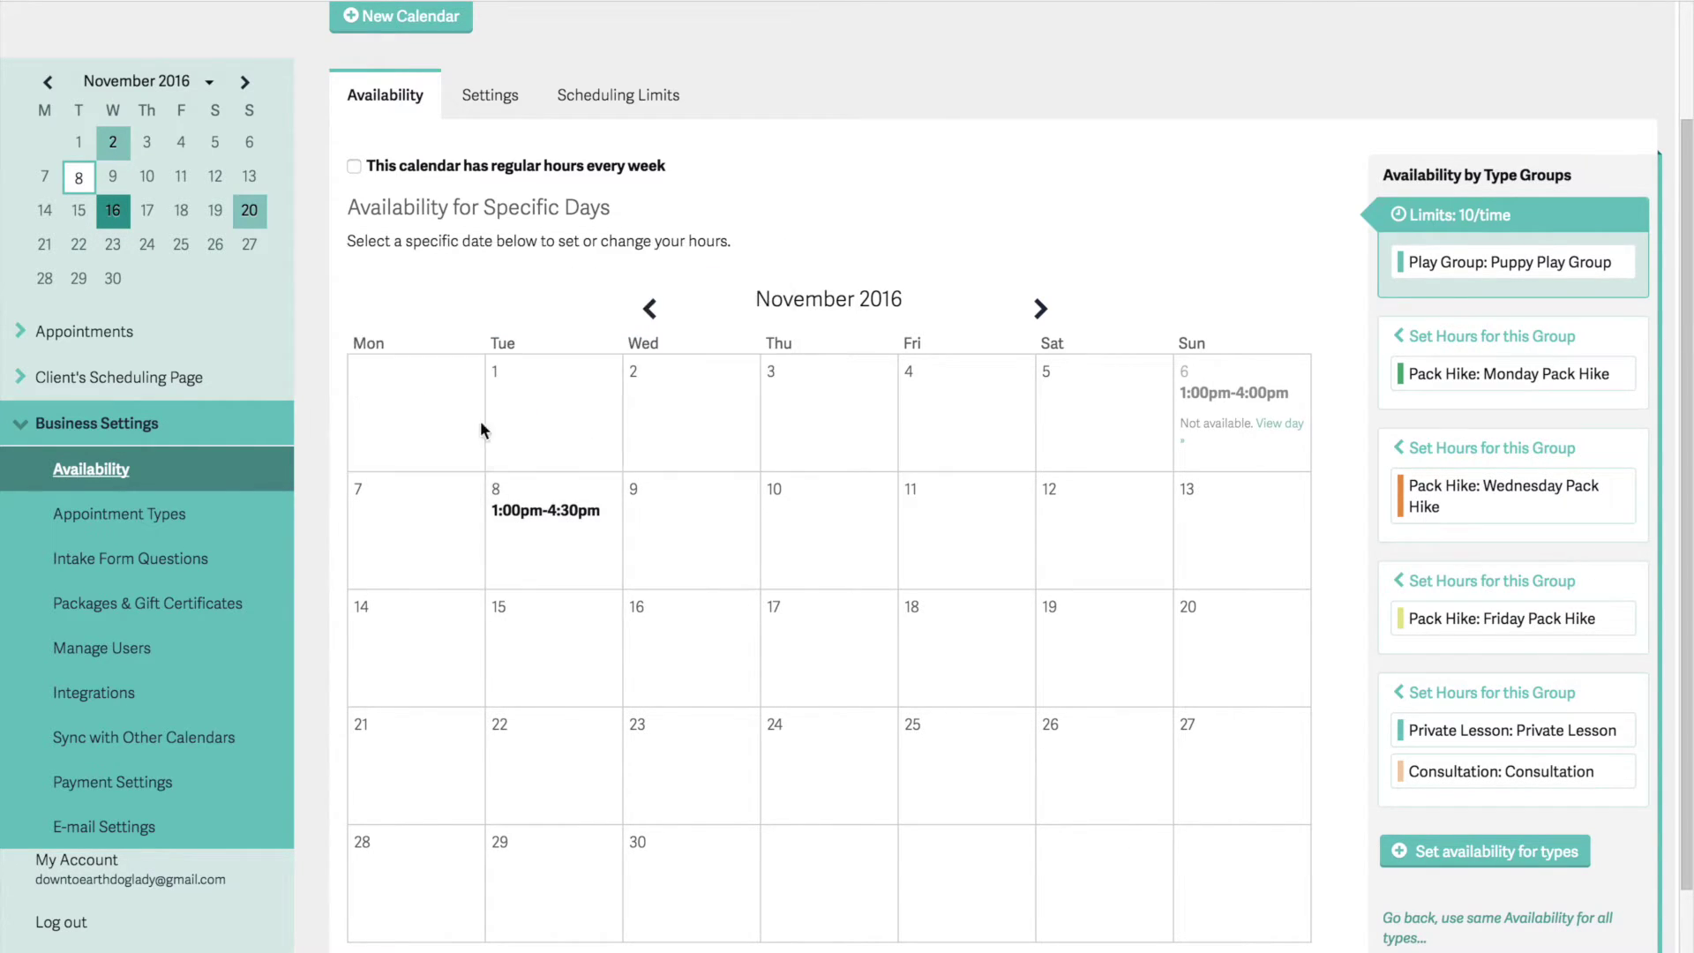
left_click(854, 556)
type("1:00pm-4:30pm")
left_click(659, 412)
left_click(425, 778)
type("1:00pm-4:30pm")
left_click(258, 649)
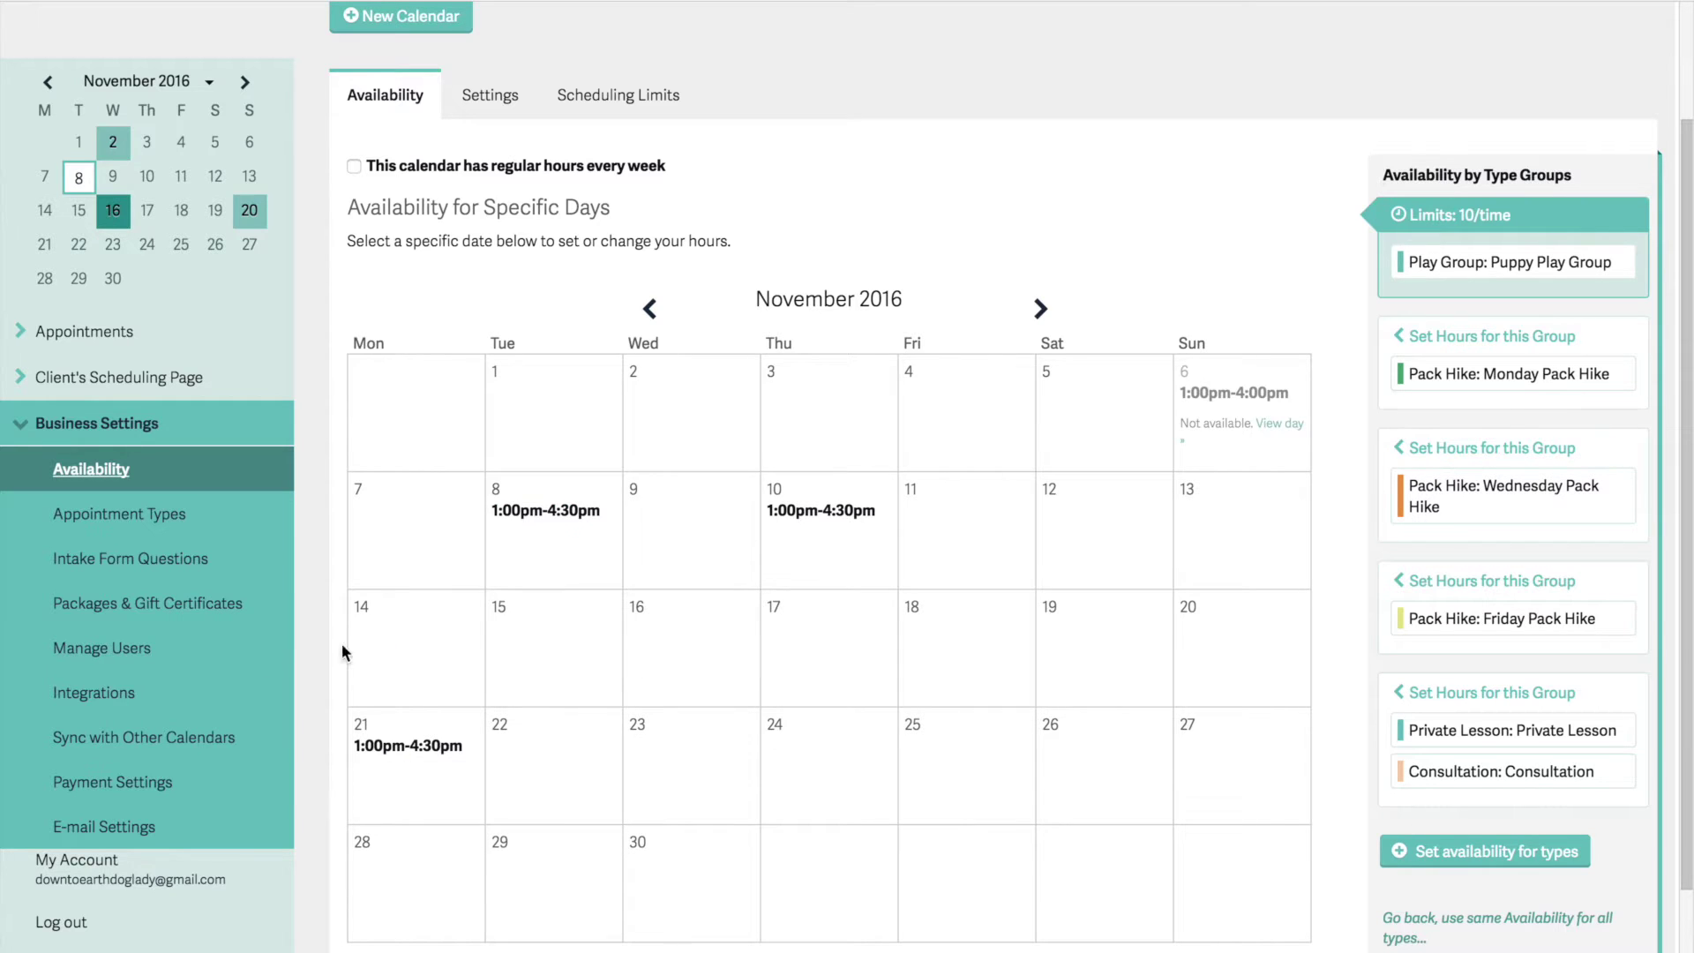
left_click(1259, 620)
type("1:00pm-4:30pm")
left_click(1115, 527)
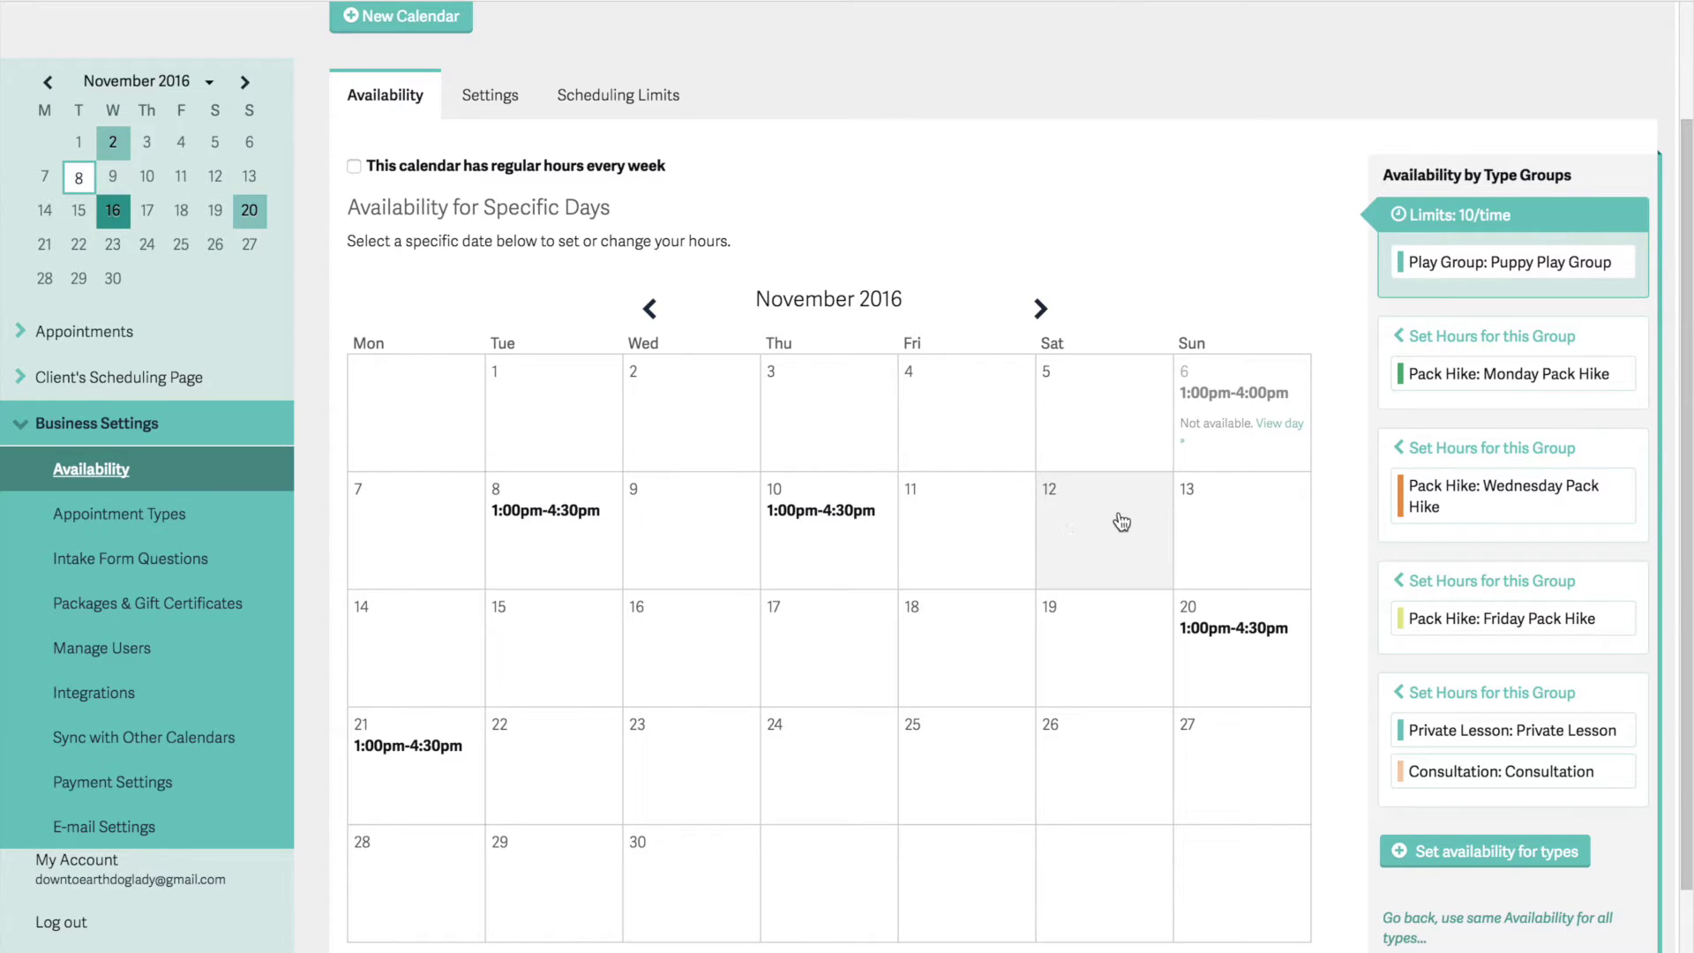
scroll(1280, 475, "down", 1)
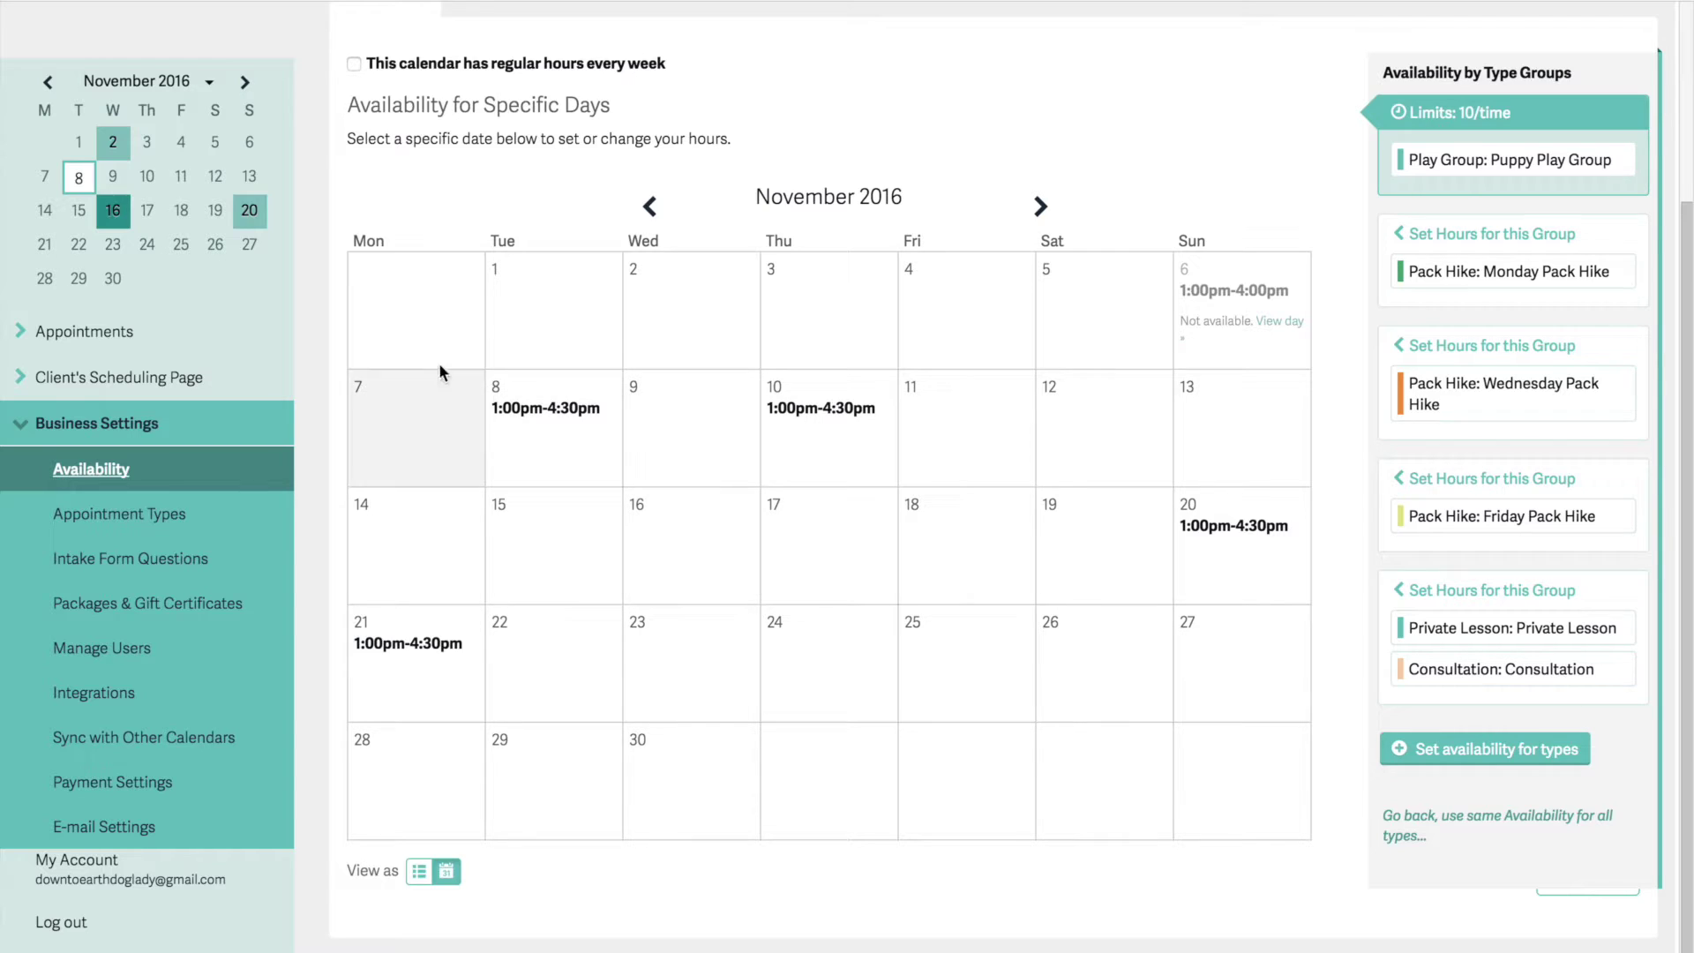
Turn regular weekly hours back on for the Puppy Play Group, set Tuesday and Thursday to 1:00pm-4:30pm, save, and check the monthly calendar
left_click(354, 64)
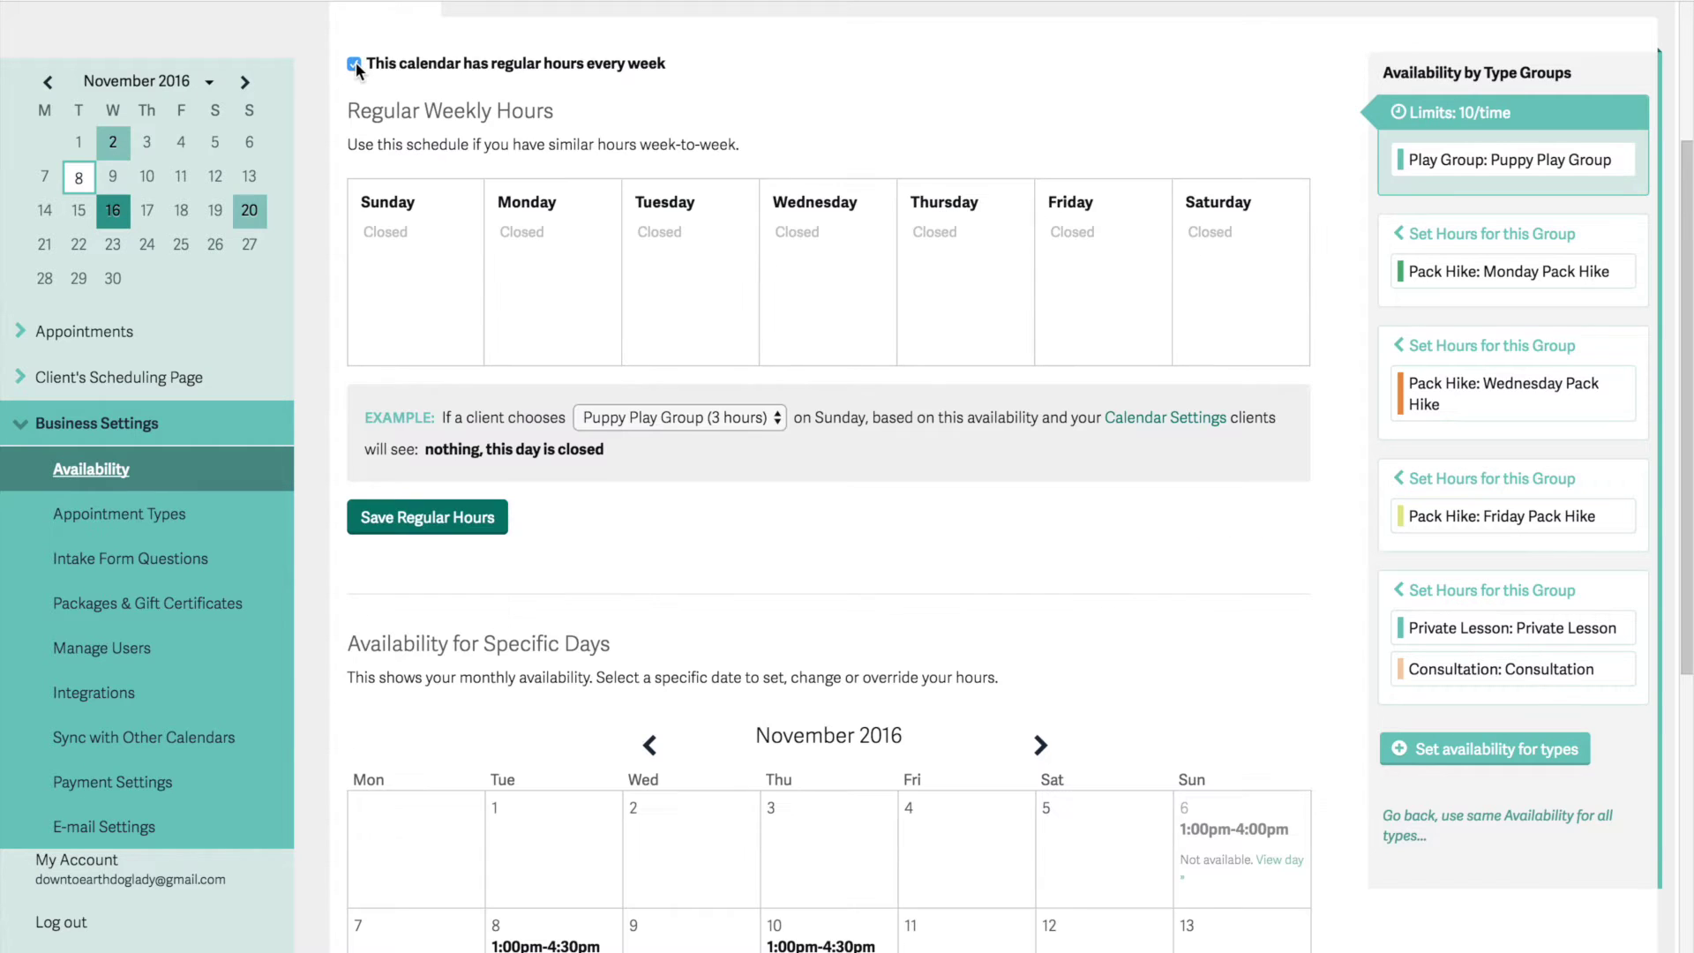
left_click(671, 266)
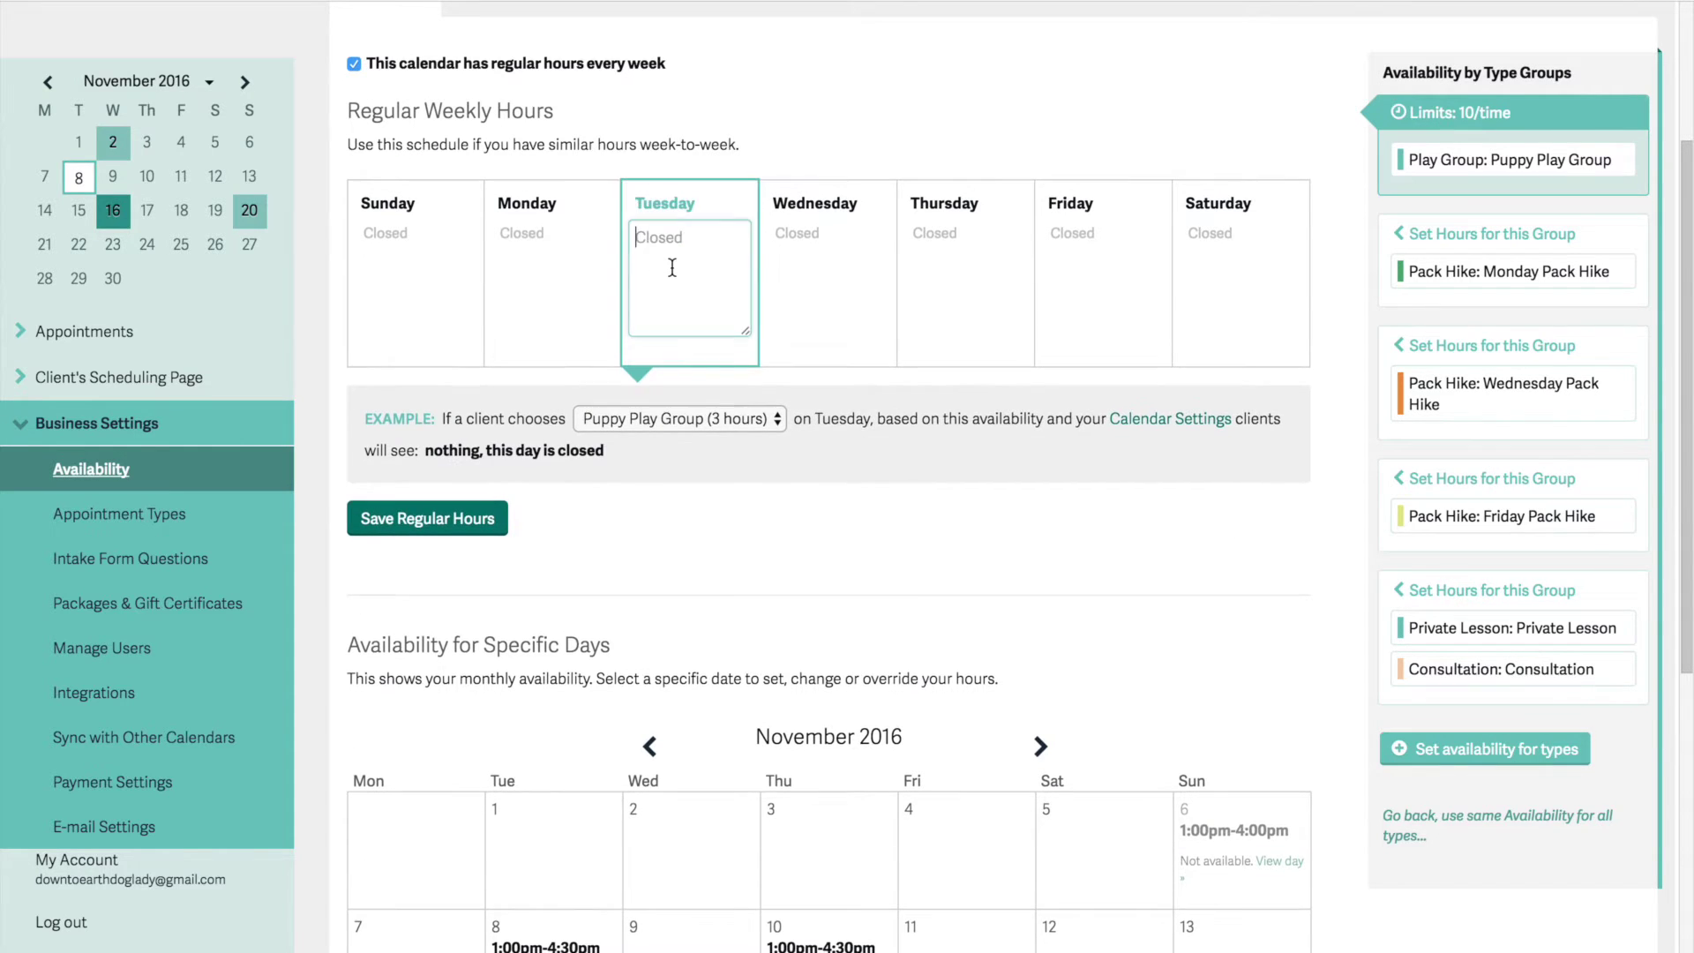
type("1:00pm-4:30pm")
left_click(956, 256)
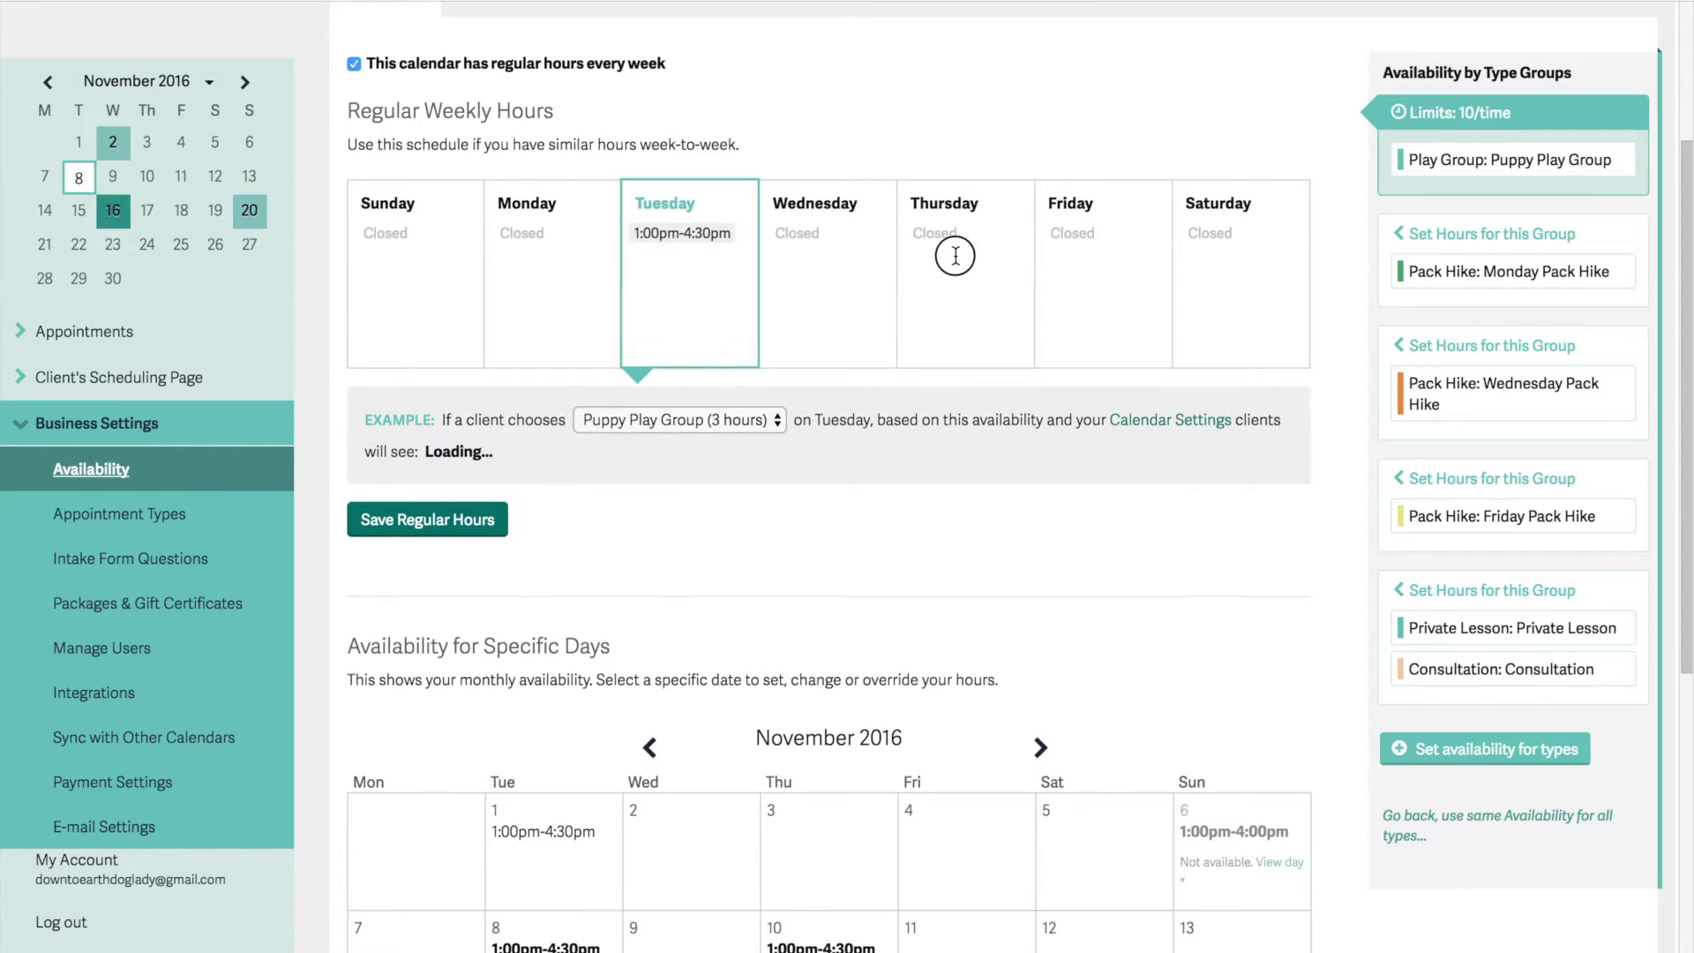
type("1:00pm-4:30pm")
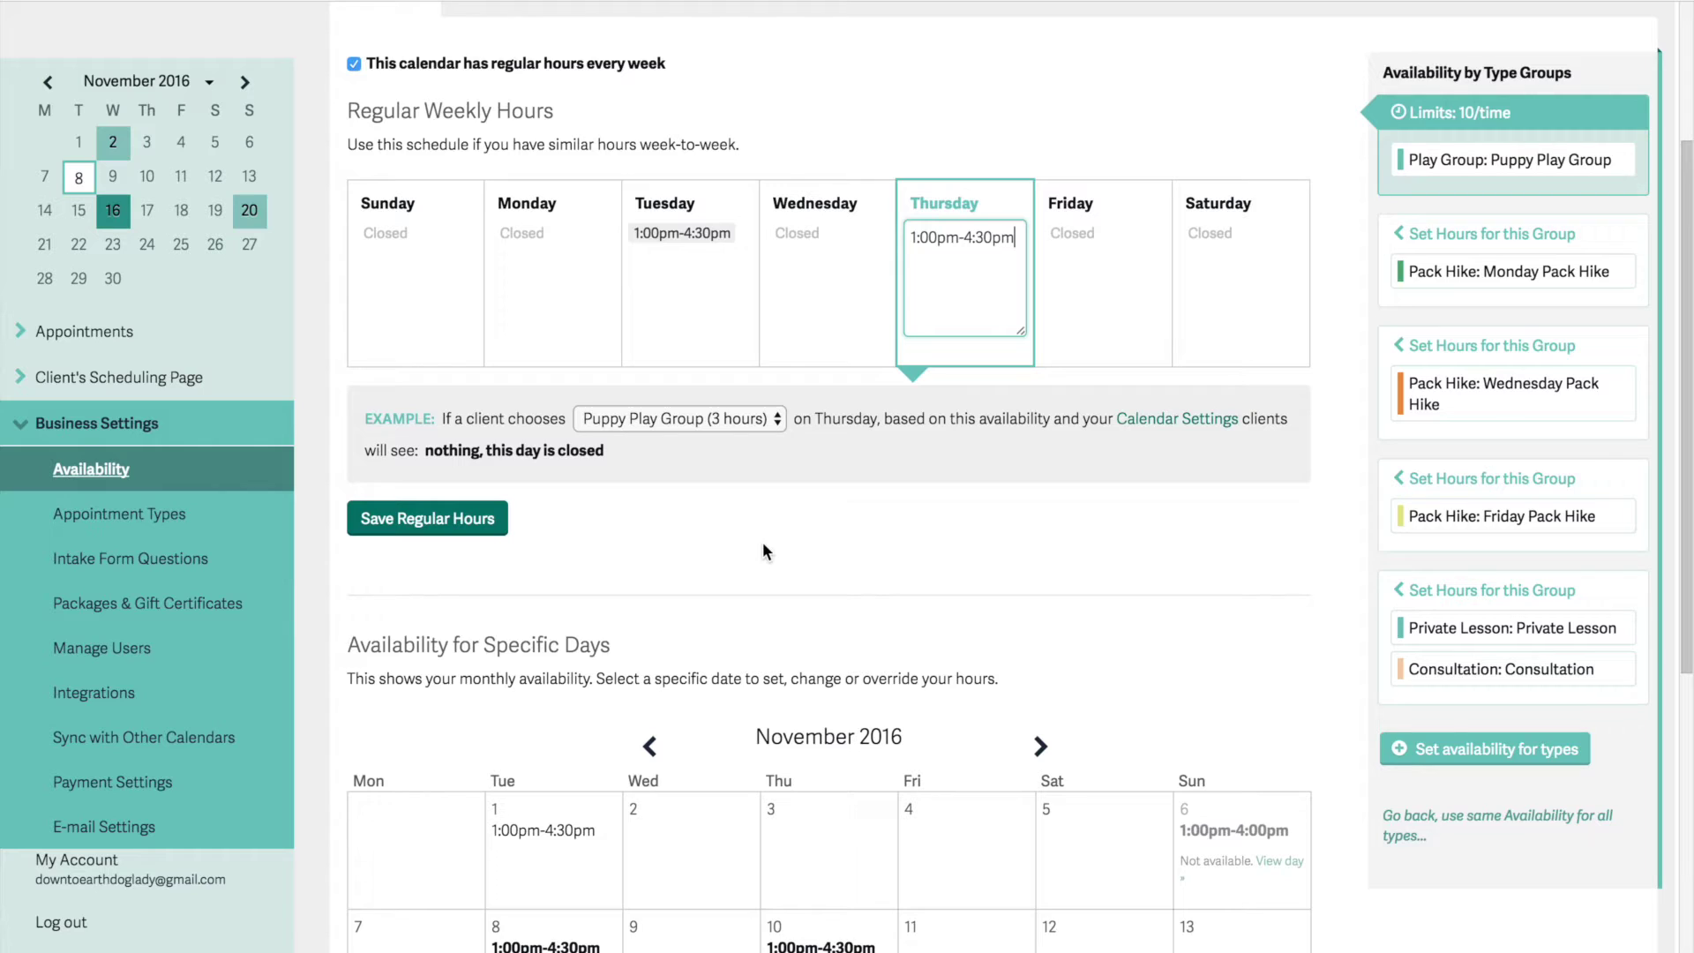
left_click(438, 520)
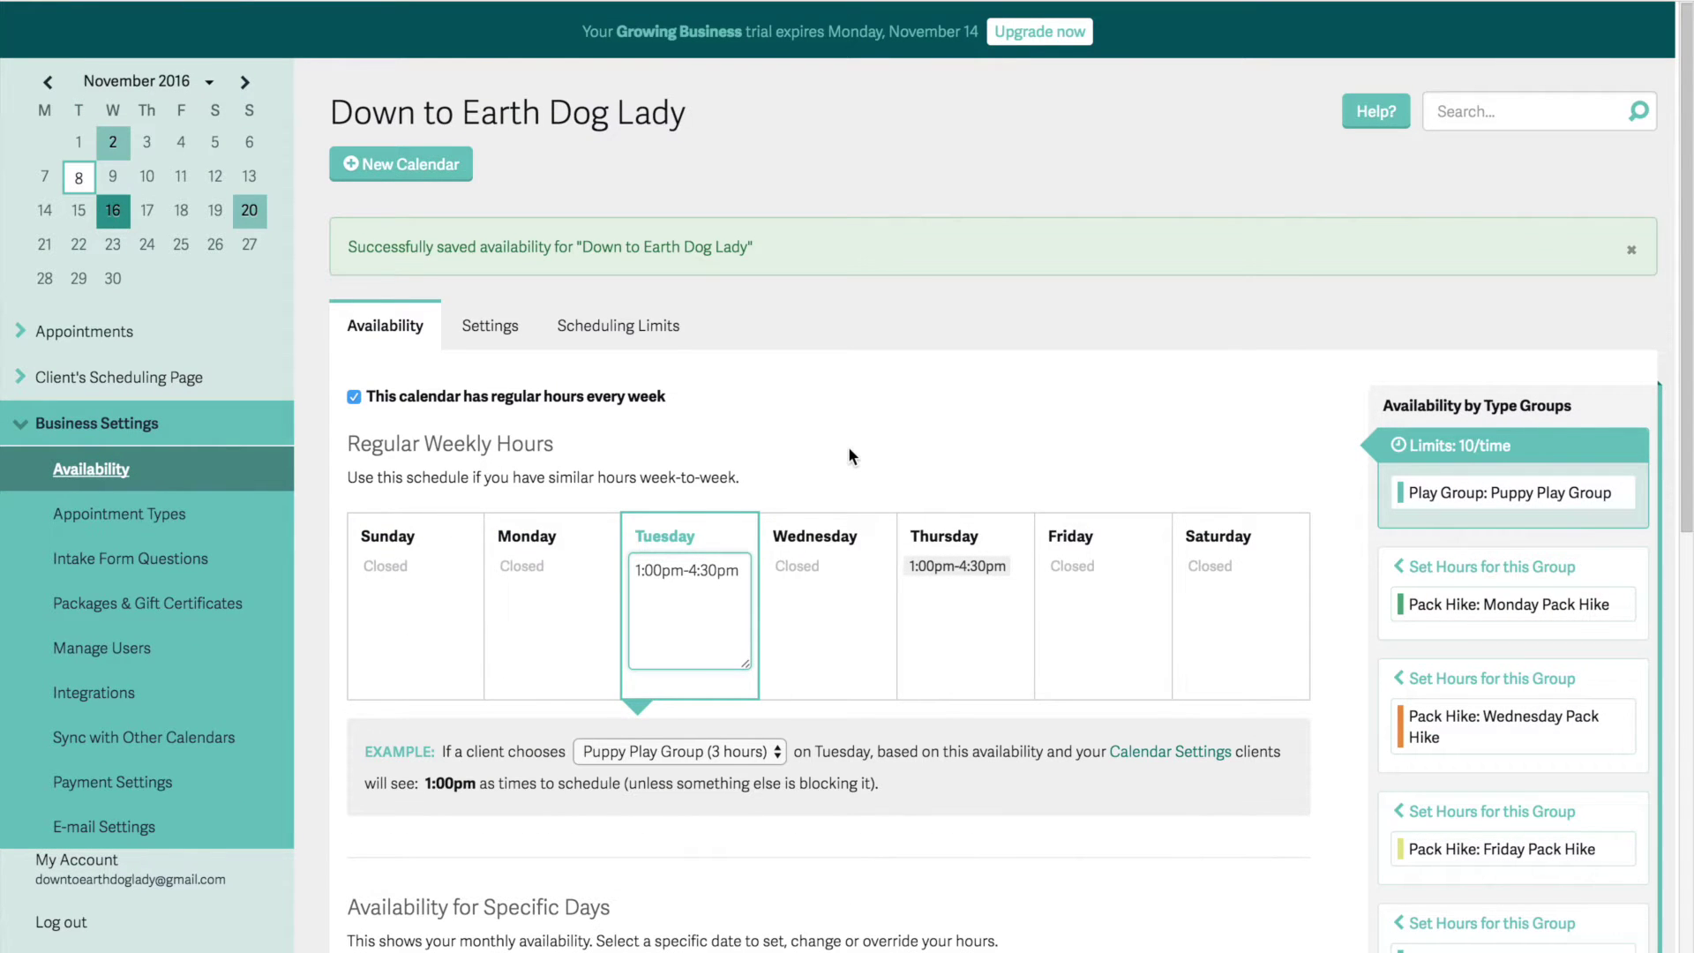
scroll(850, 455, "down", 3)
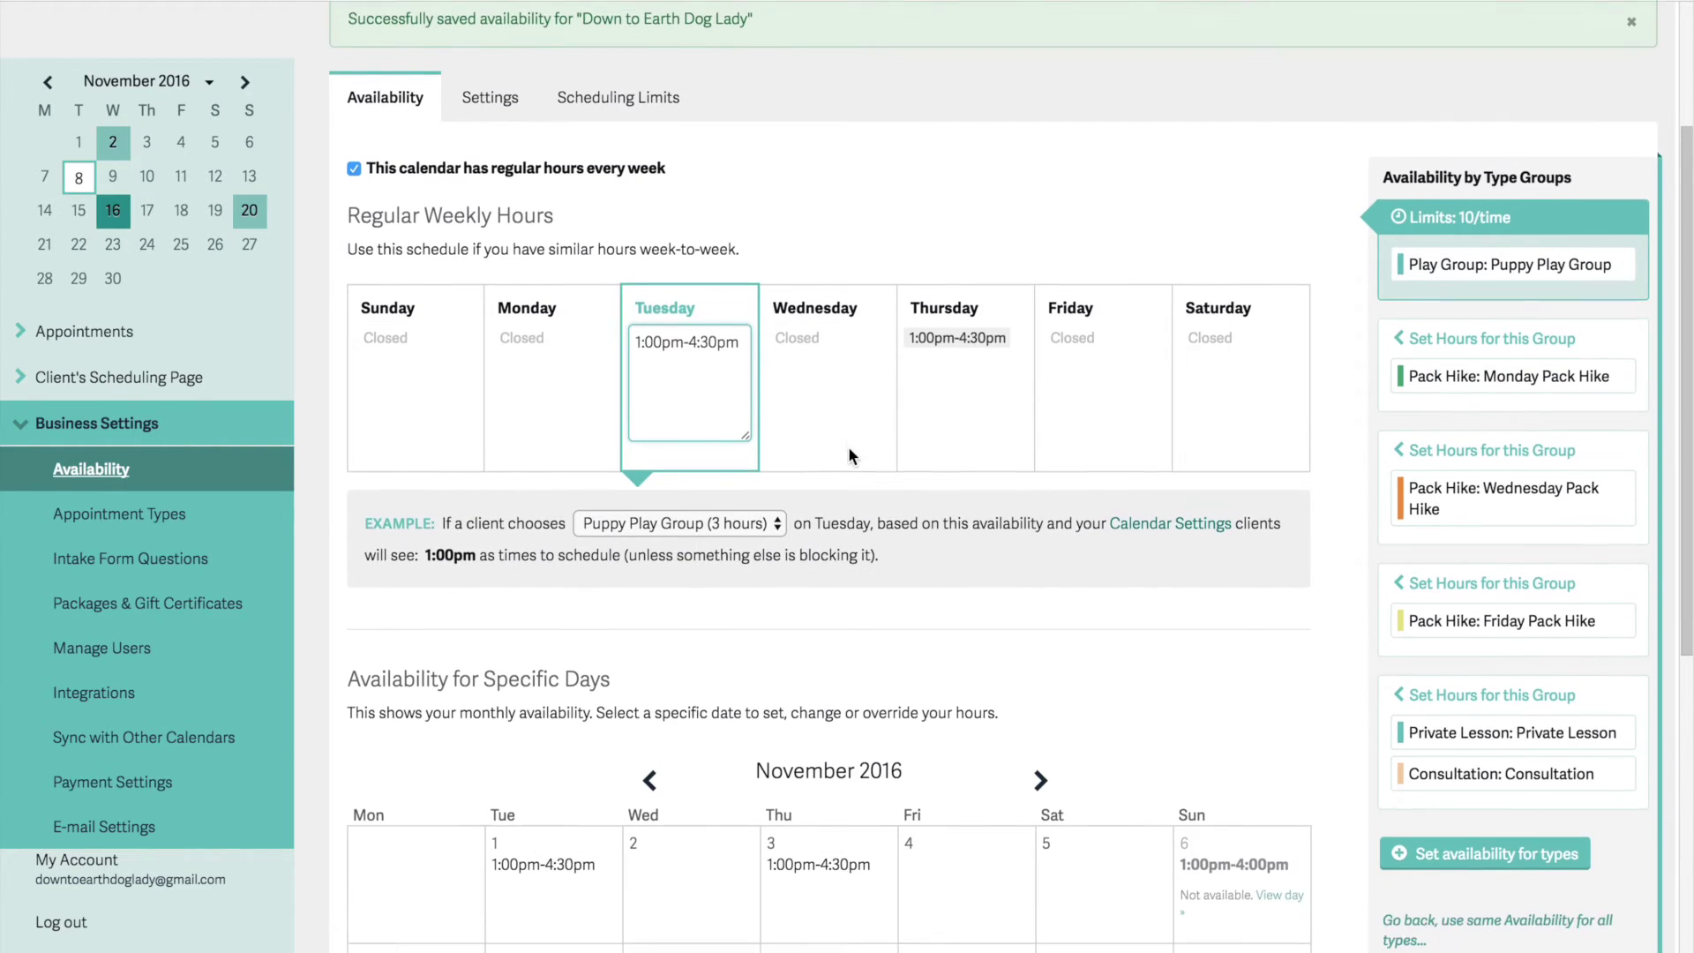
scroll(849, 457, "down", 4)
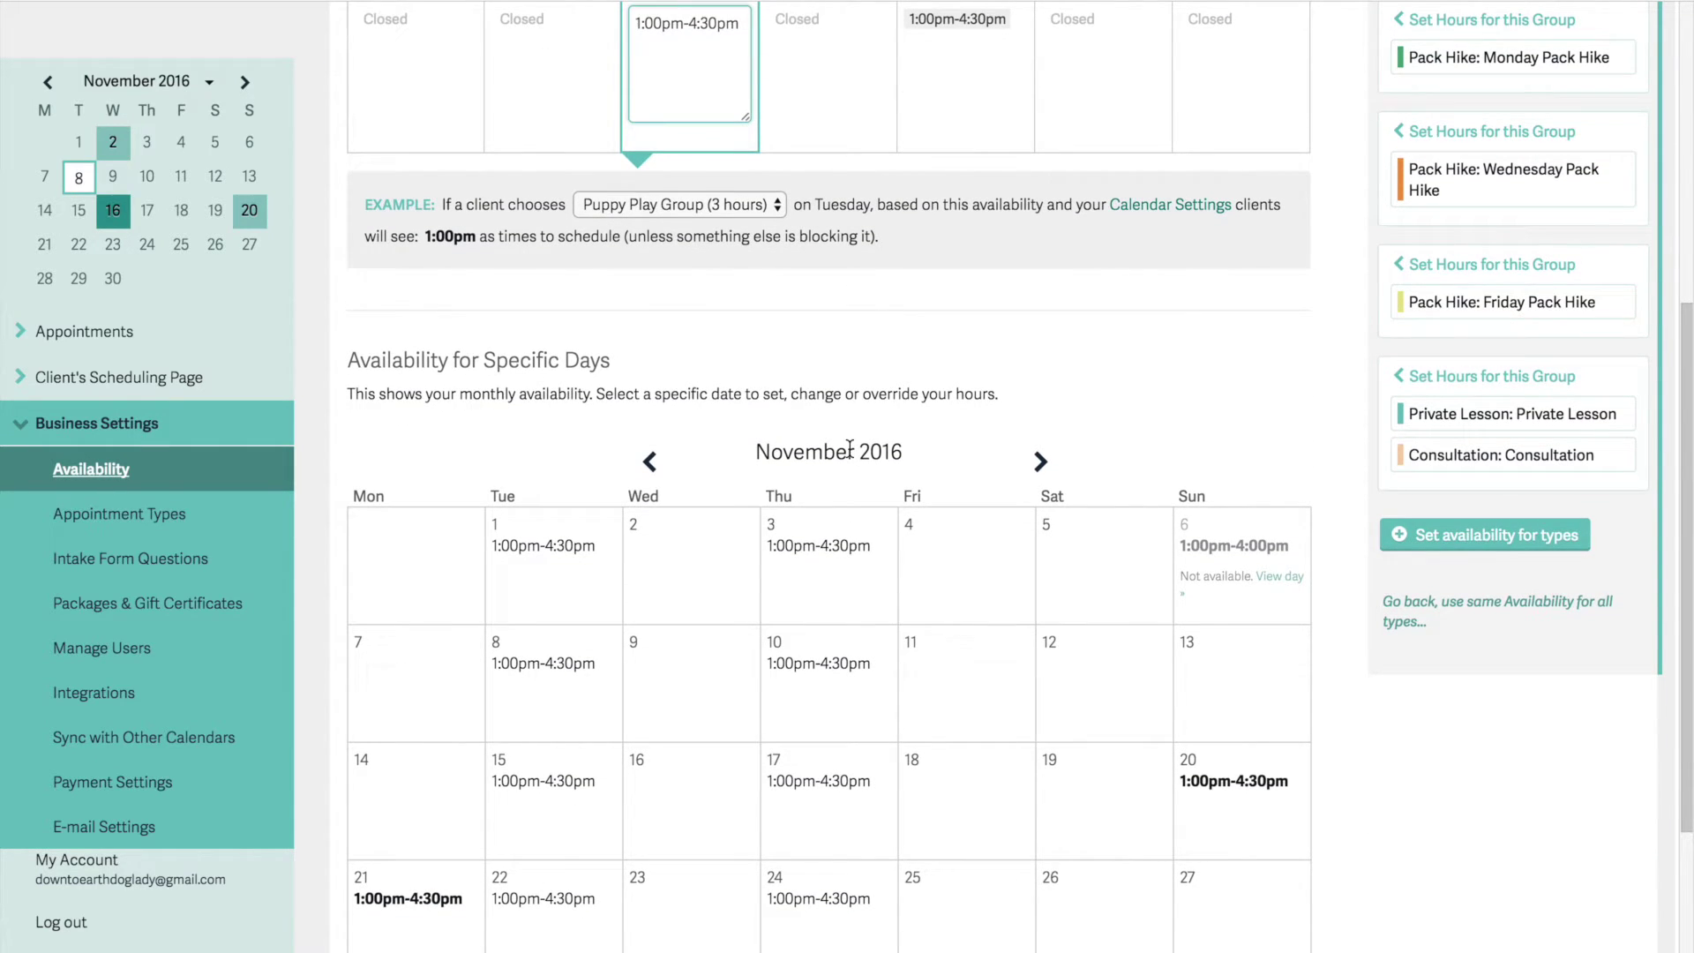
Review the Puppy Play Group's November 2016 hours in the monthly availability calendar
scroll(849, 450, "down", 2)
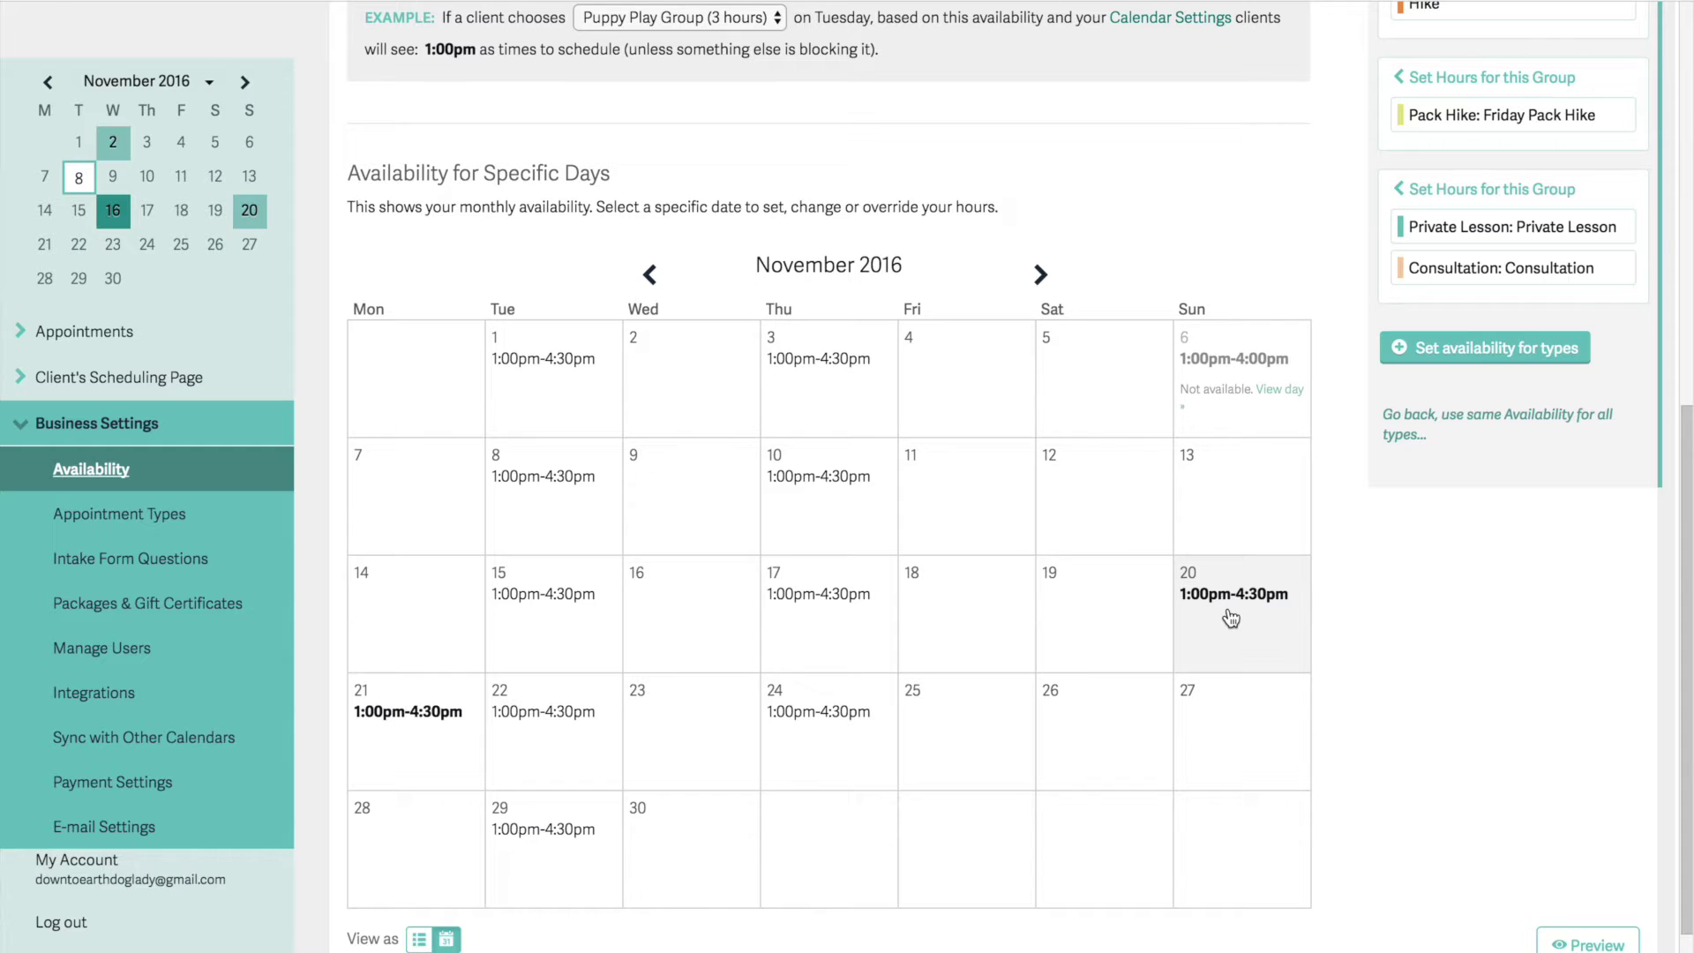
scroll(1183, 573, "up", 1)
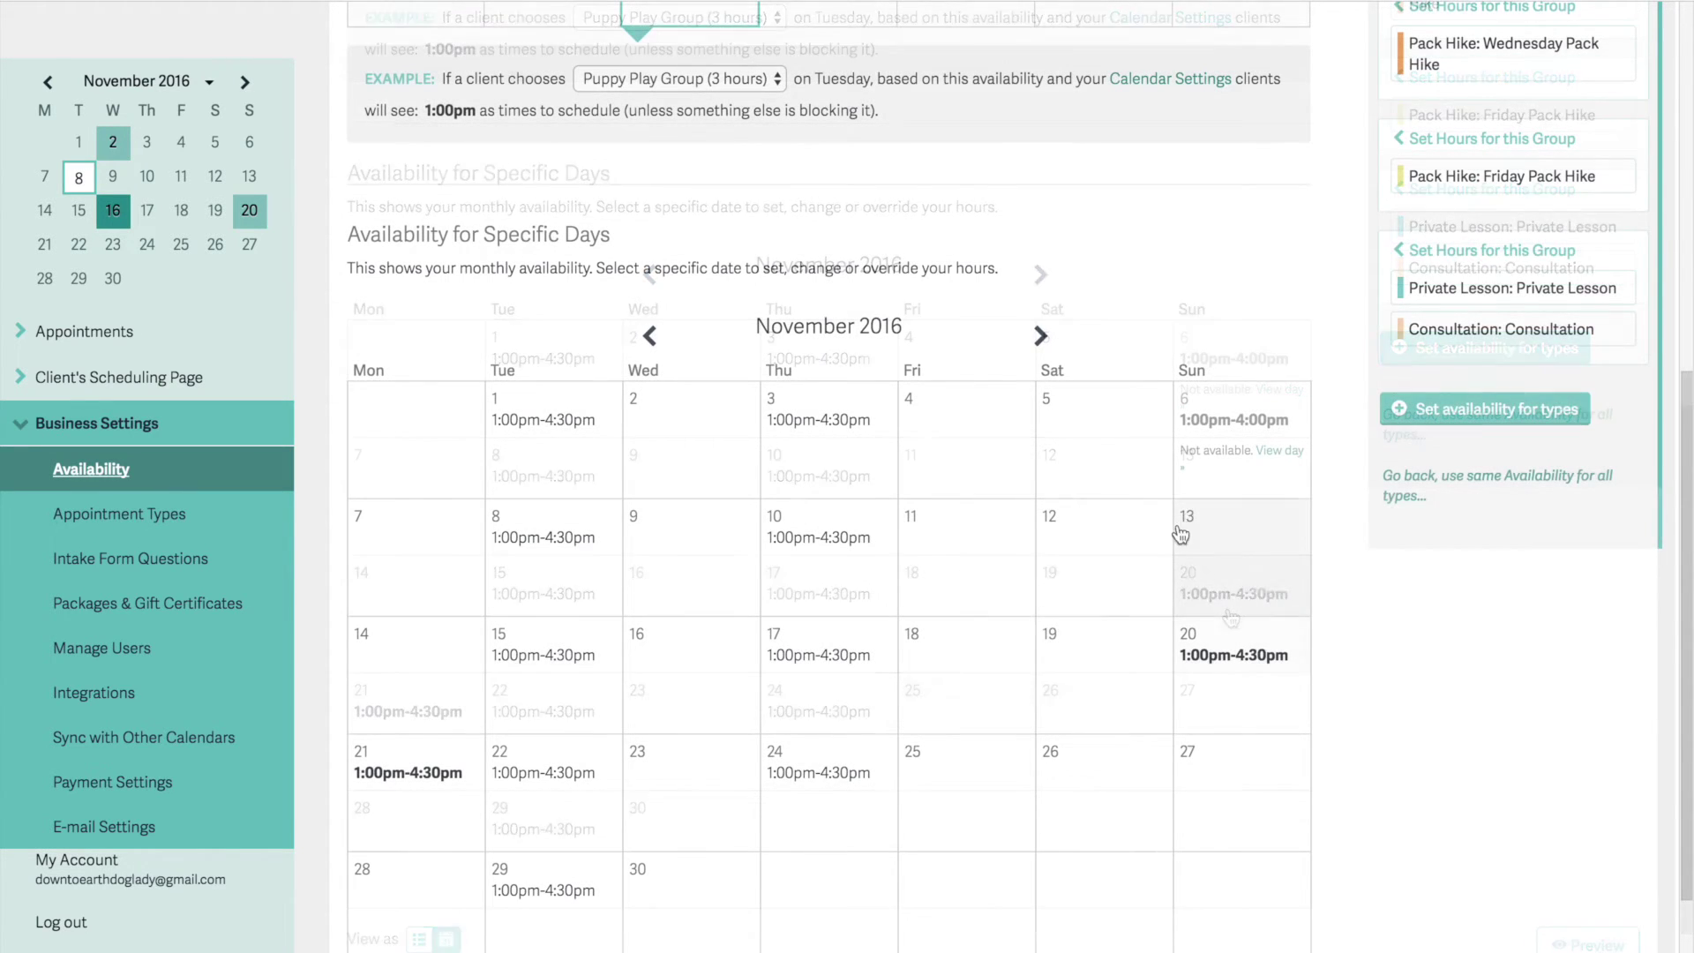
mouse_move(409, 788)
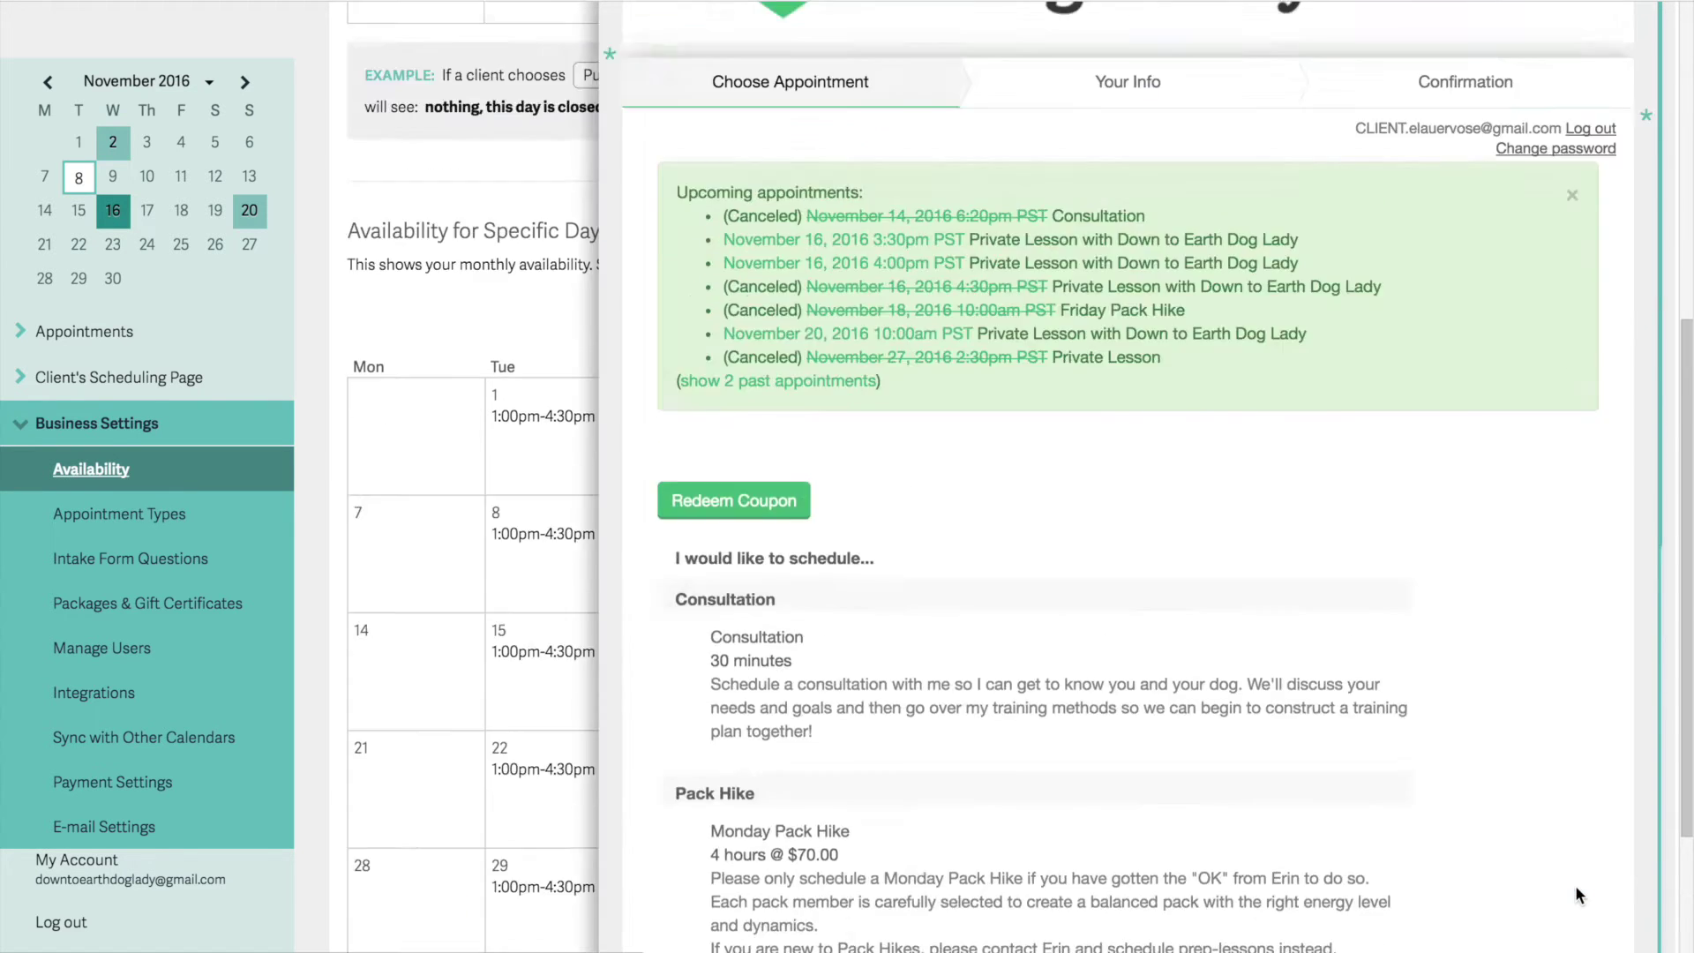
Review the preview of the client's scheduling page, view its live version, and close the preview
scroll(1283, 621, "down", 3)
scroll(1284, 626, "down", 2)
scroll(1284, 627, "up", 2)
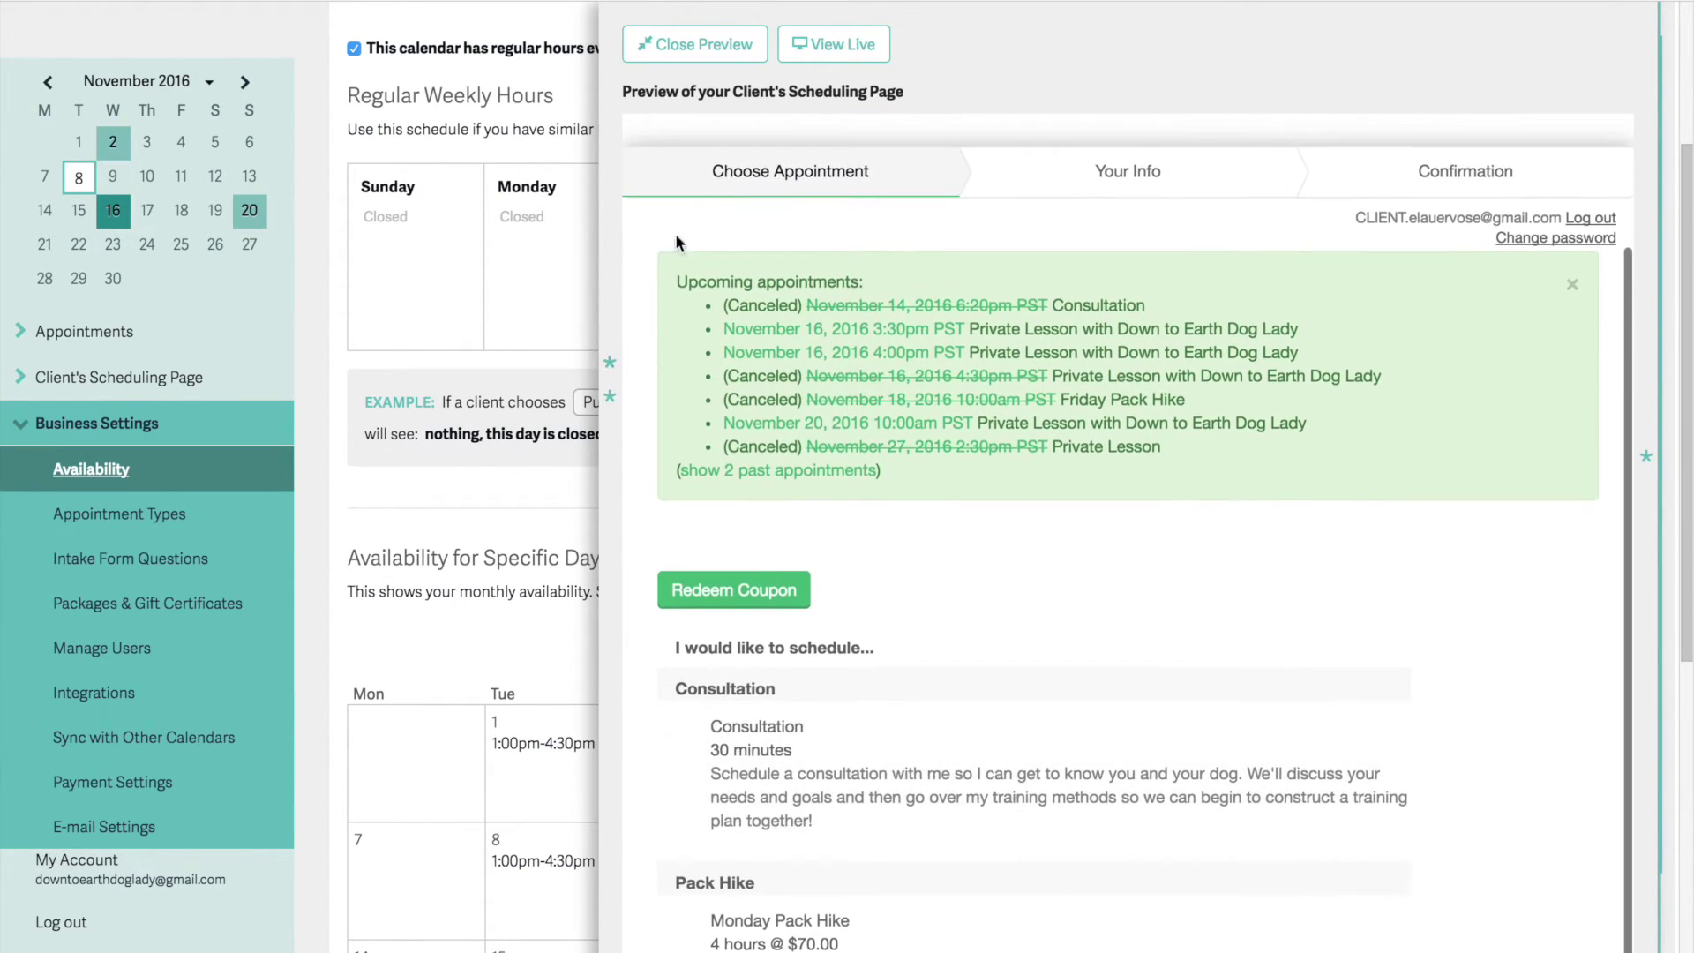
left_click(816, 40)
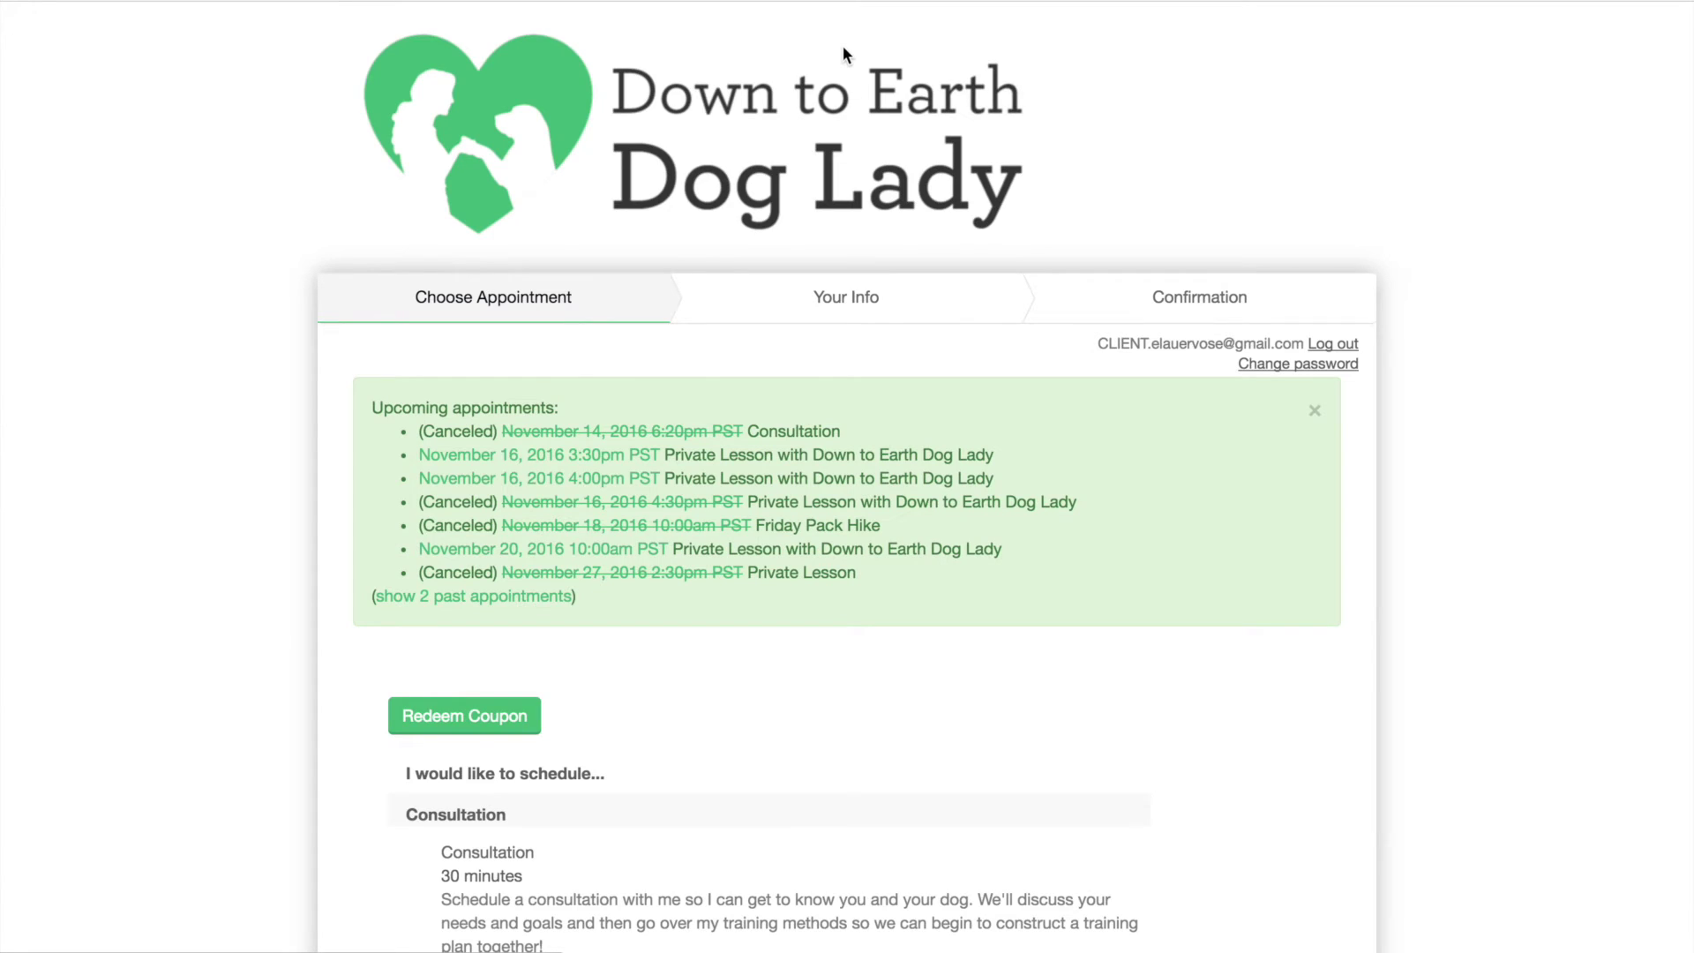
scroll(876, 315, "down", 8)
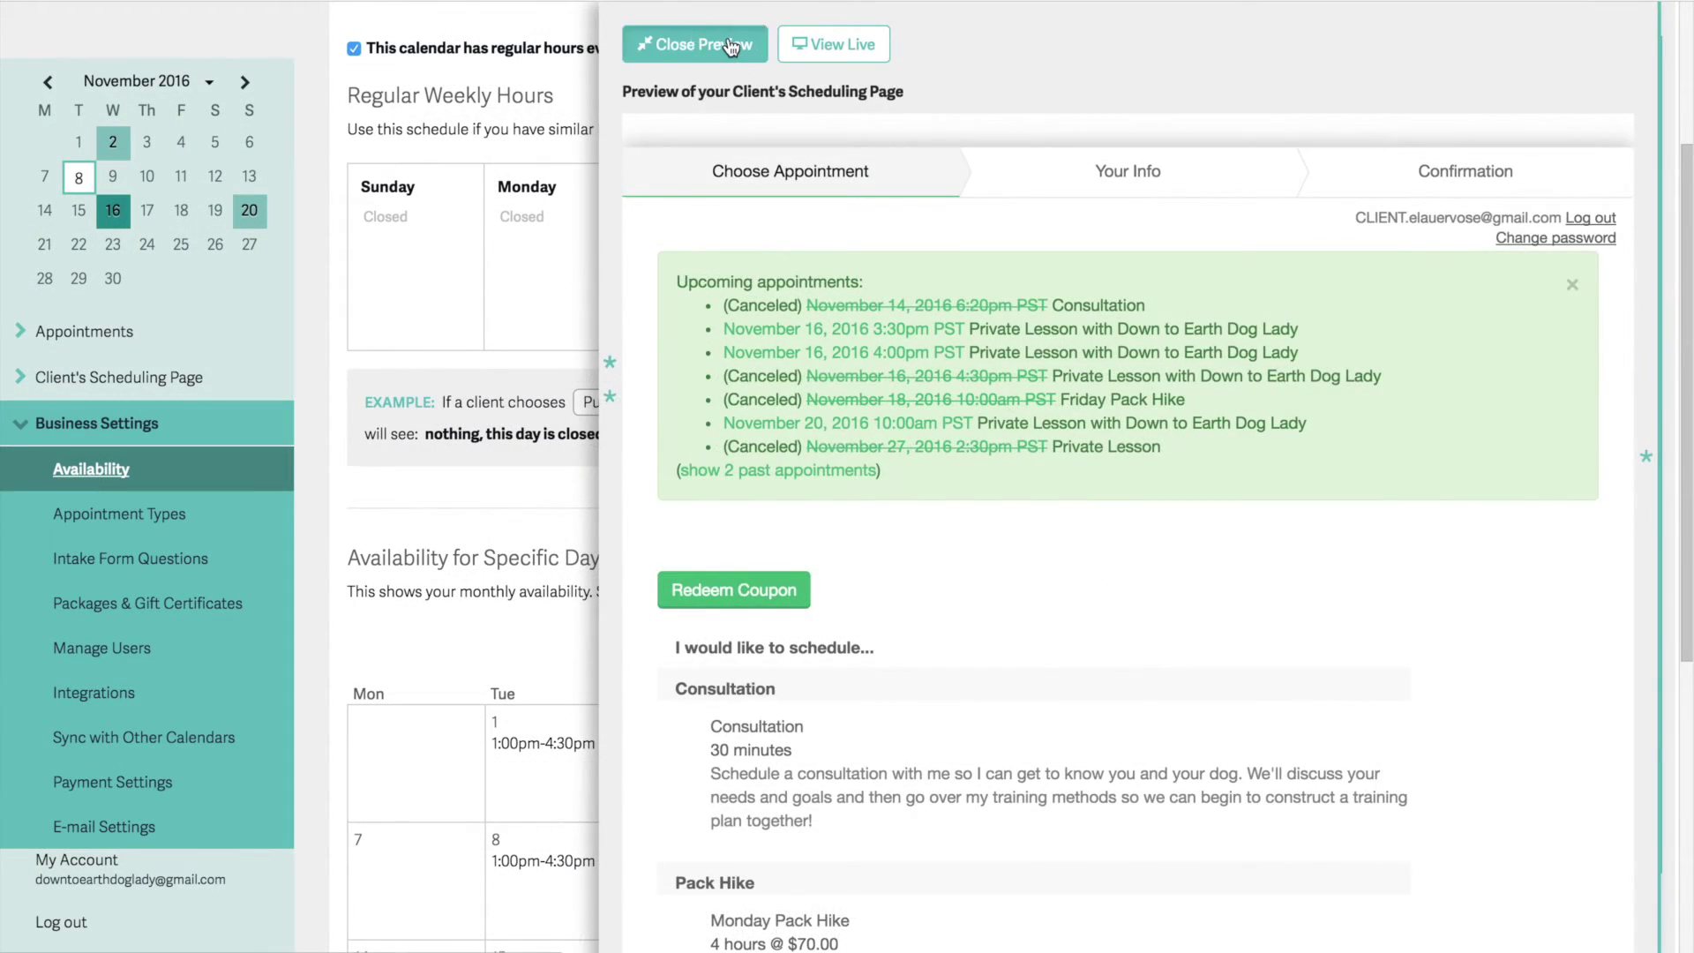
left_click(731, 44)
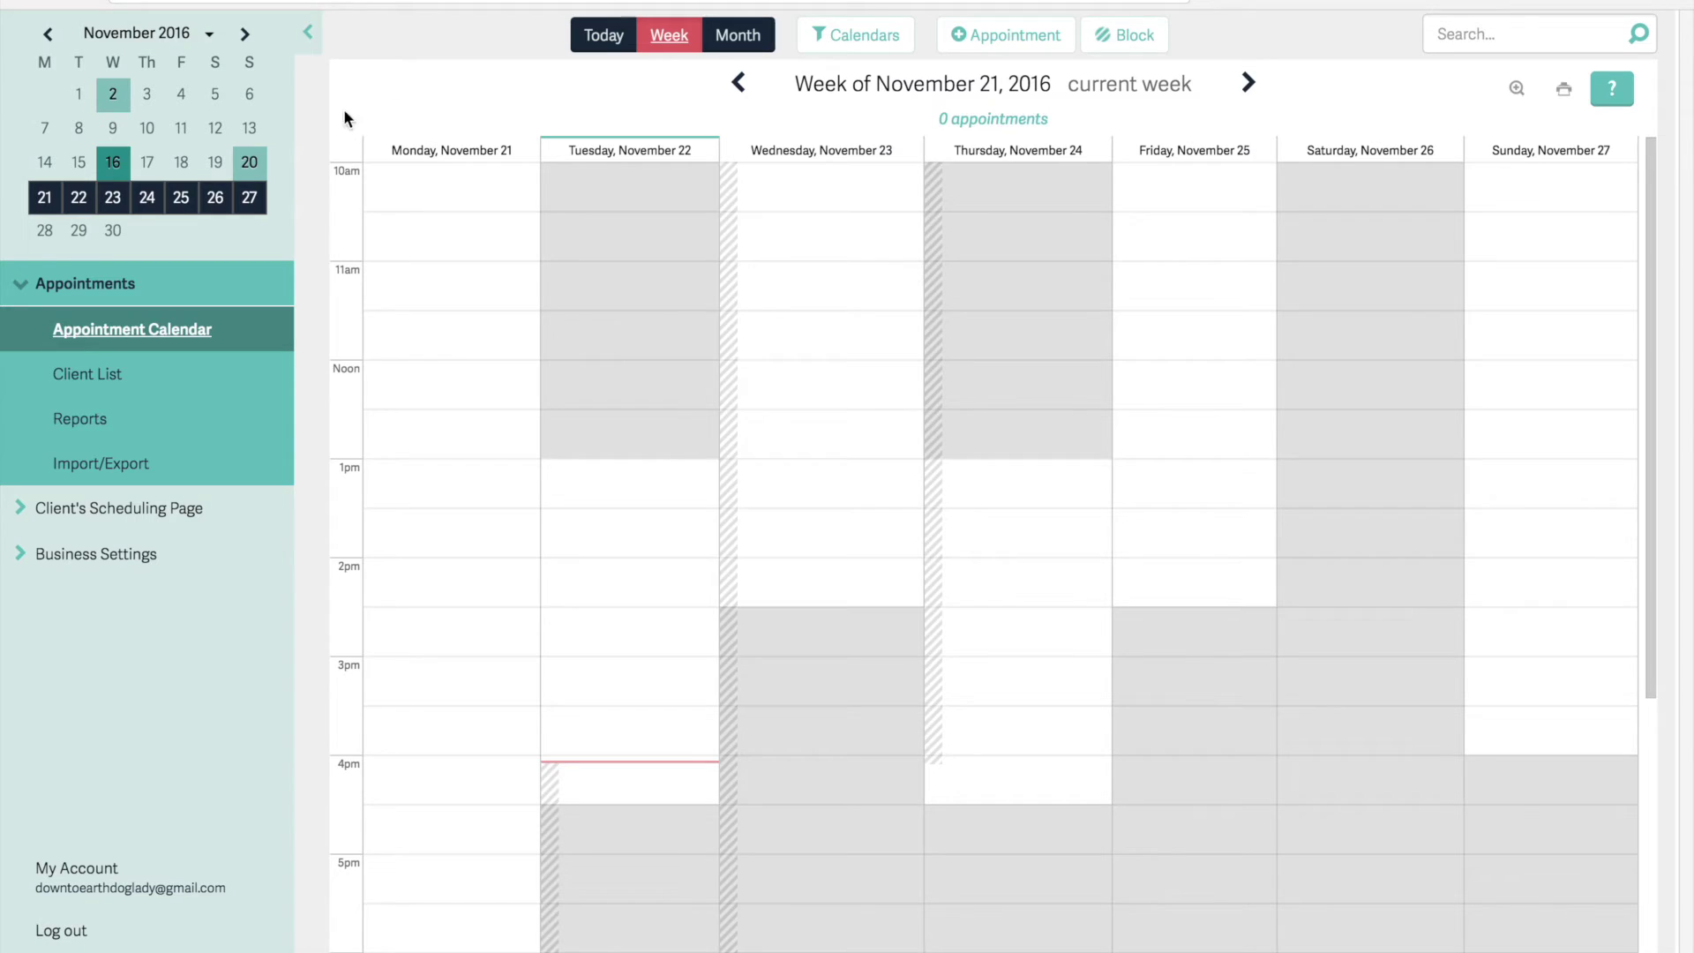
Compare the appointment calendar's daily view for today with its weekly and monthly views
left_click(593, 50)
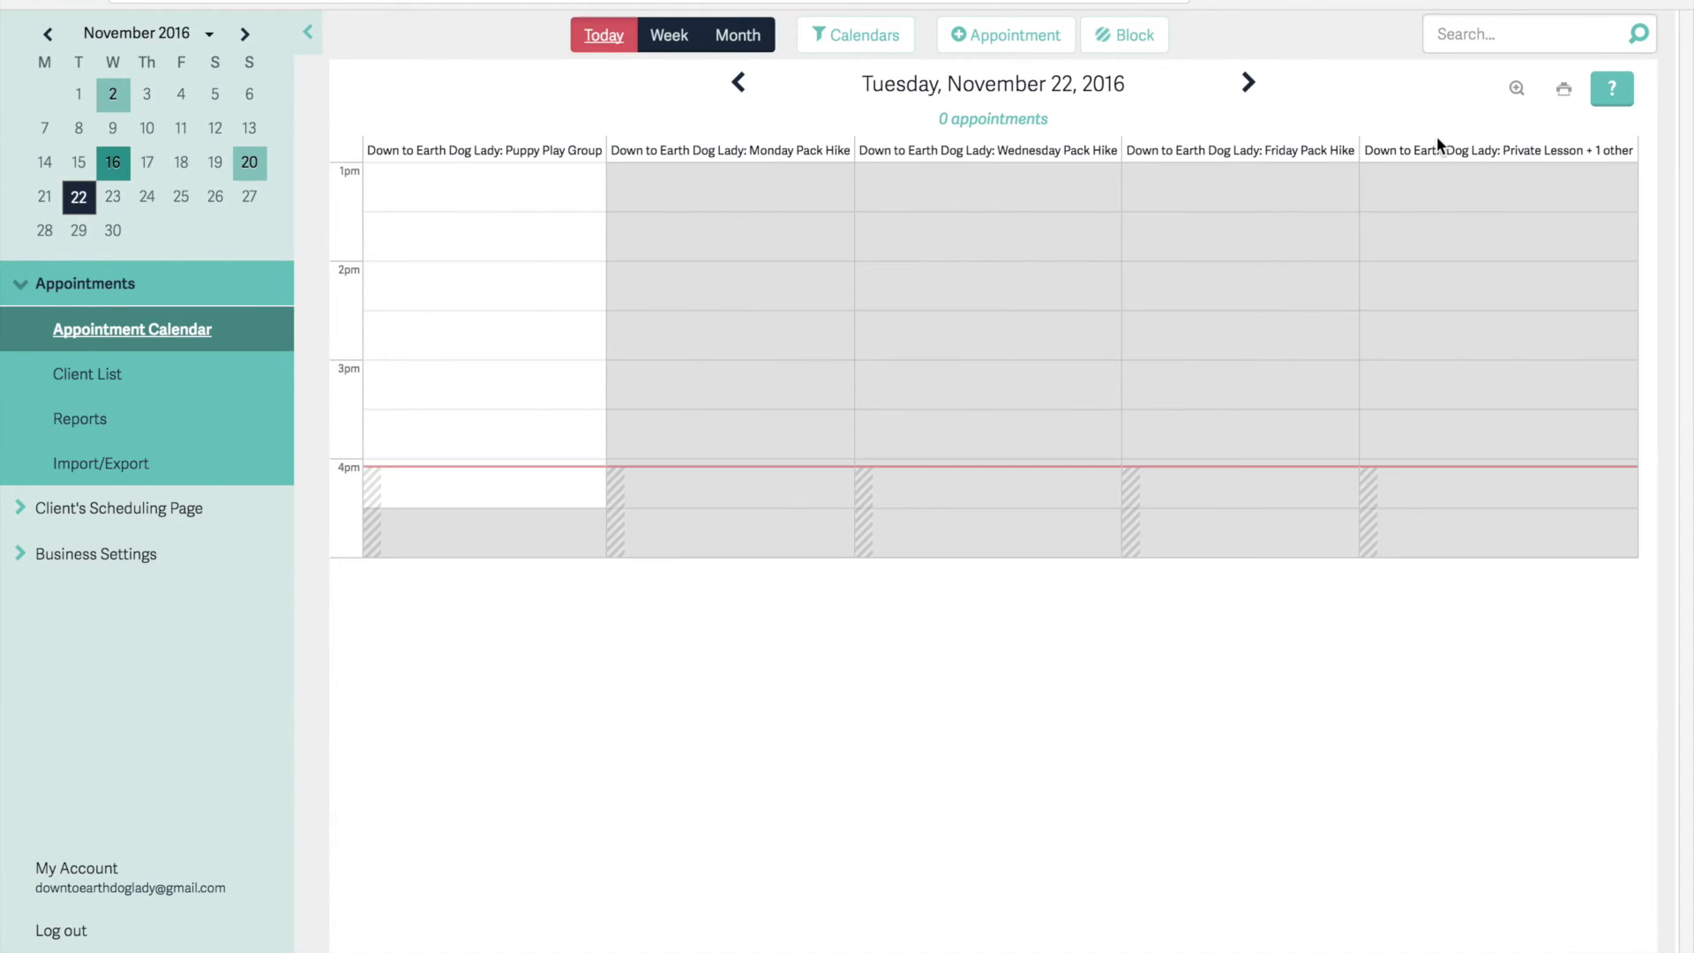
left_click(685, 49)
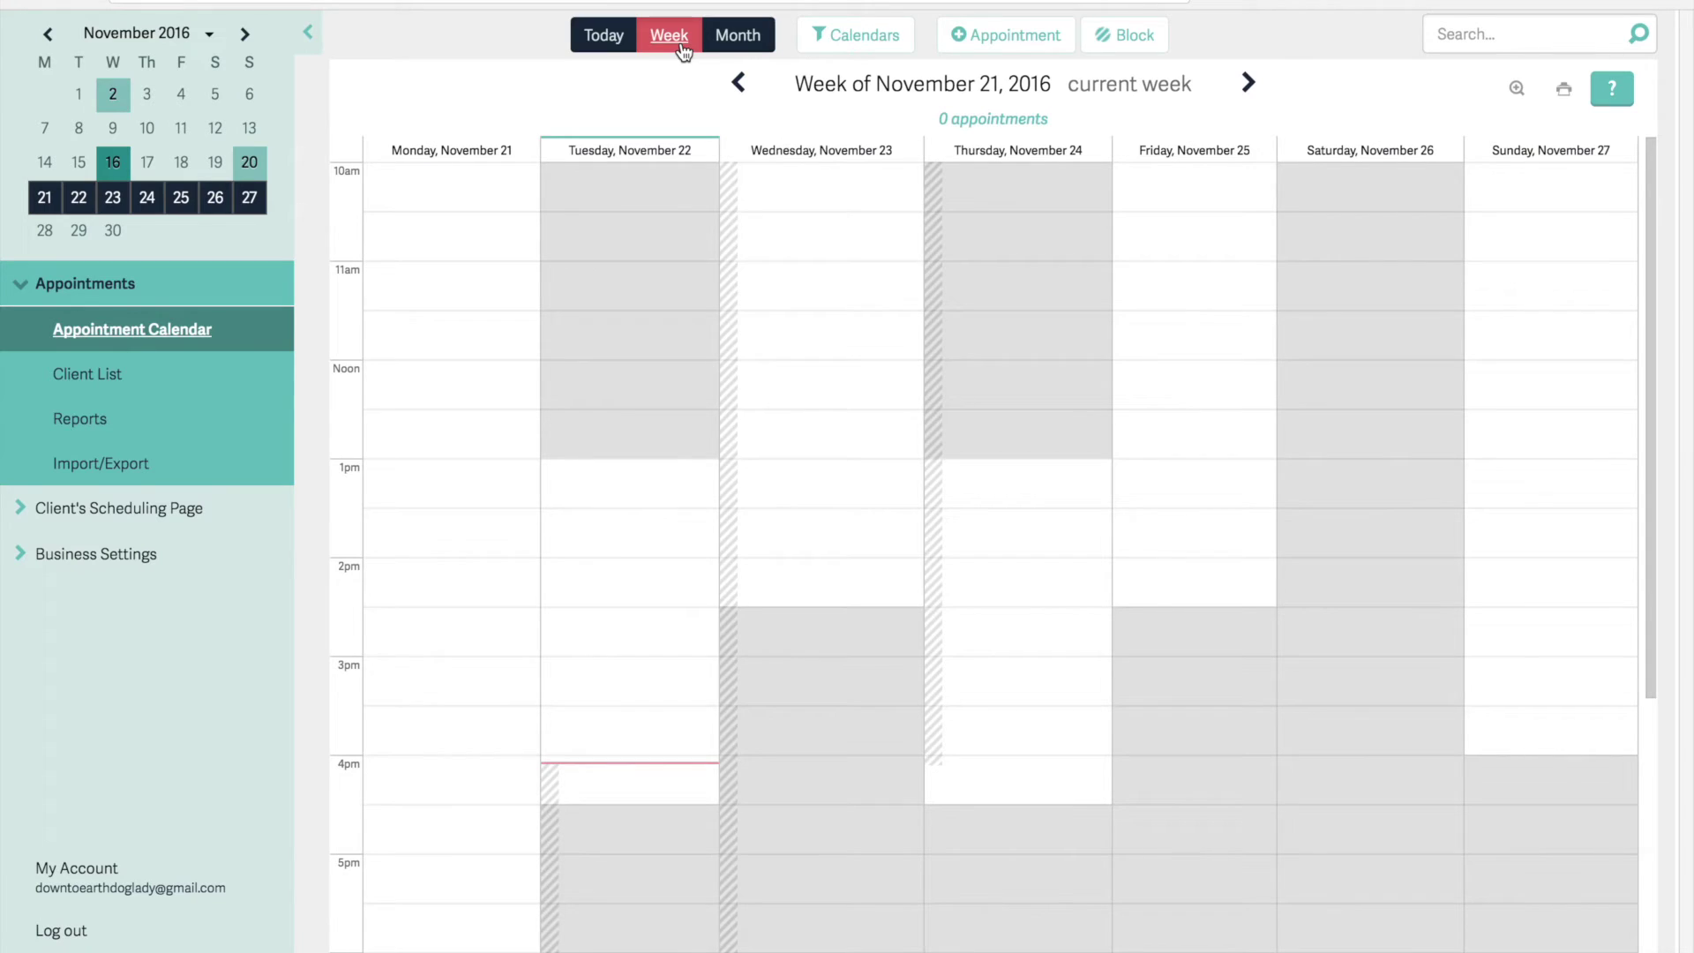
left_click(737, 44)
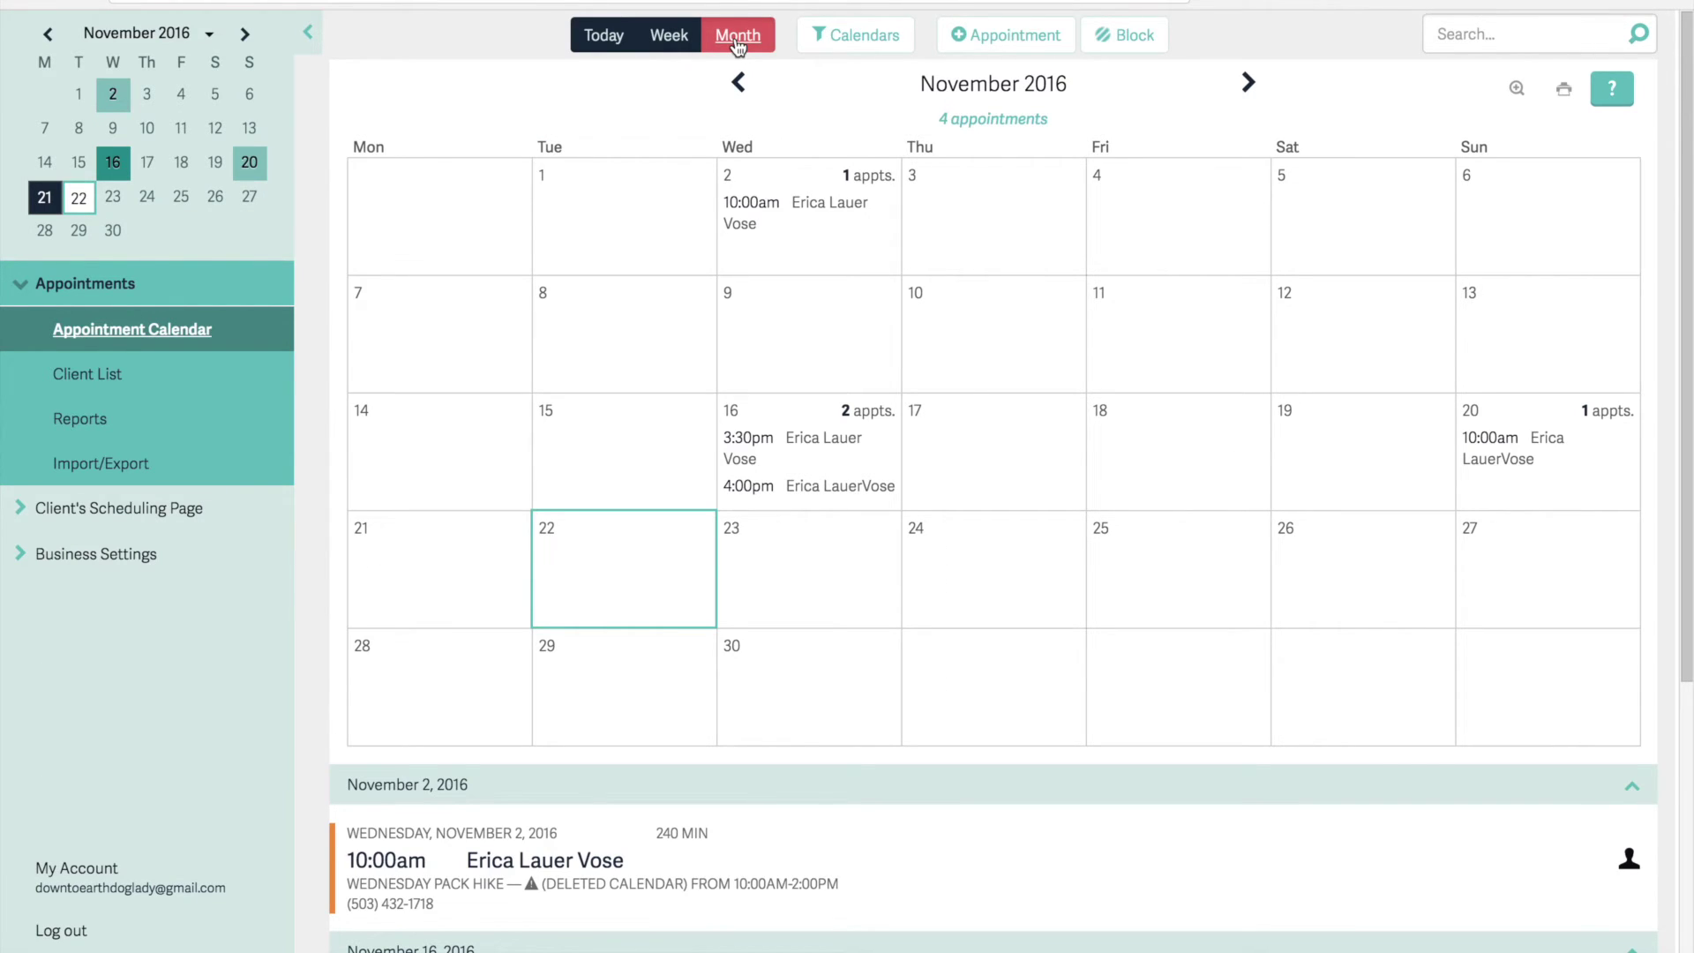
Start a time block covering multiple days, from 11/21/2016 through 11/30/2016
left_click(1103, 40)
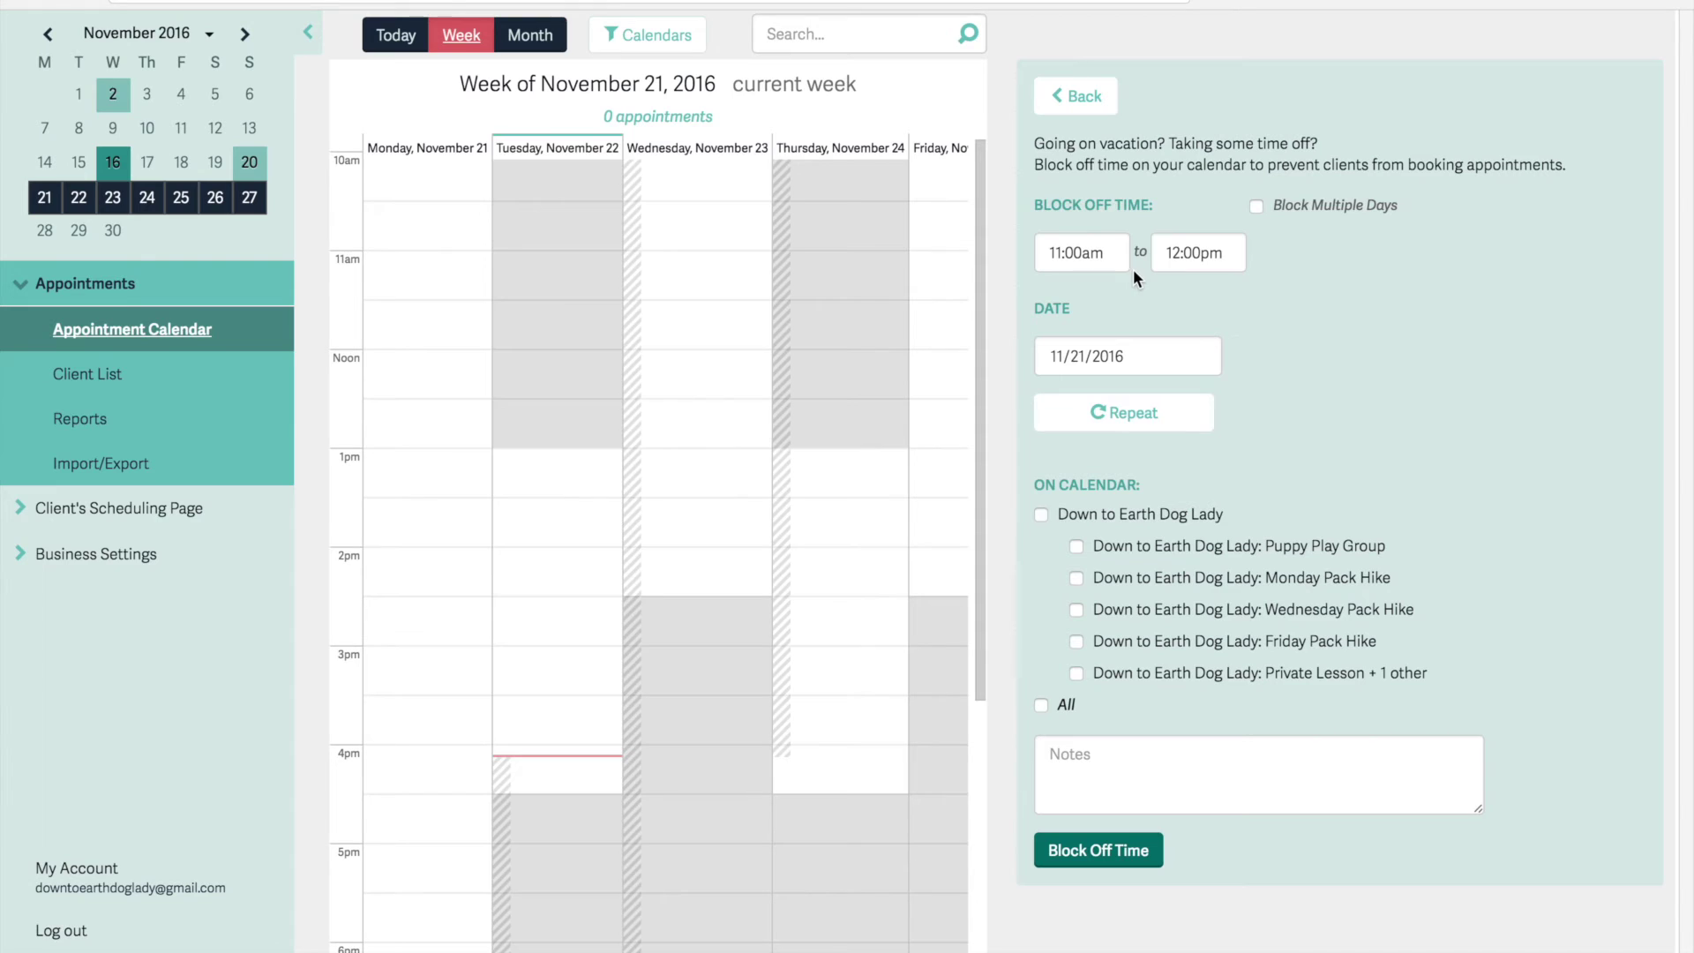
left_click(1263, 206)
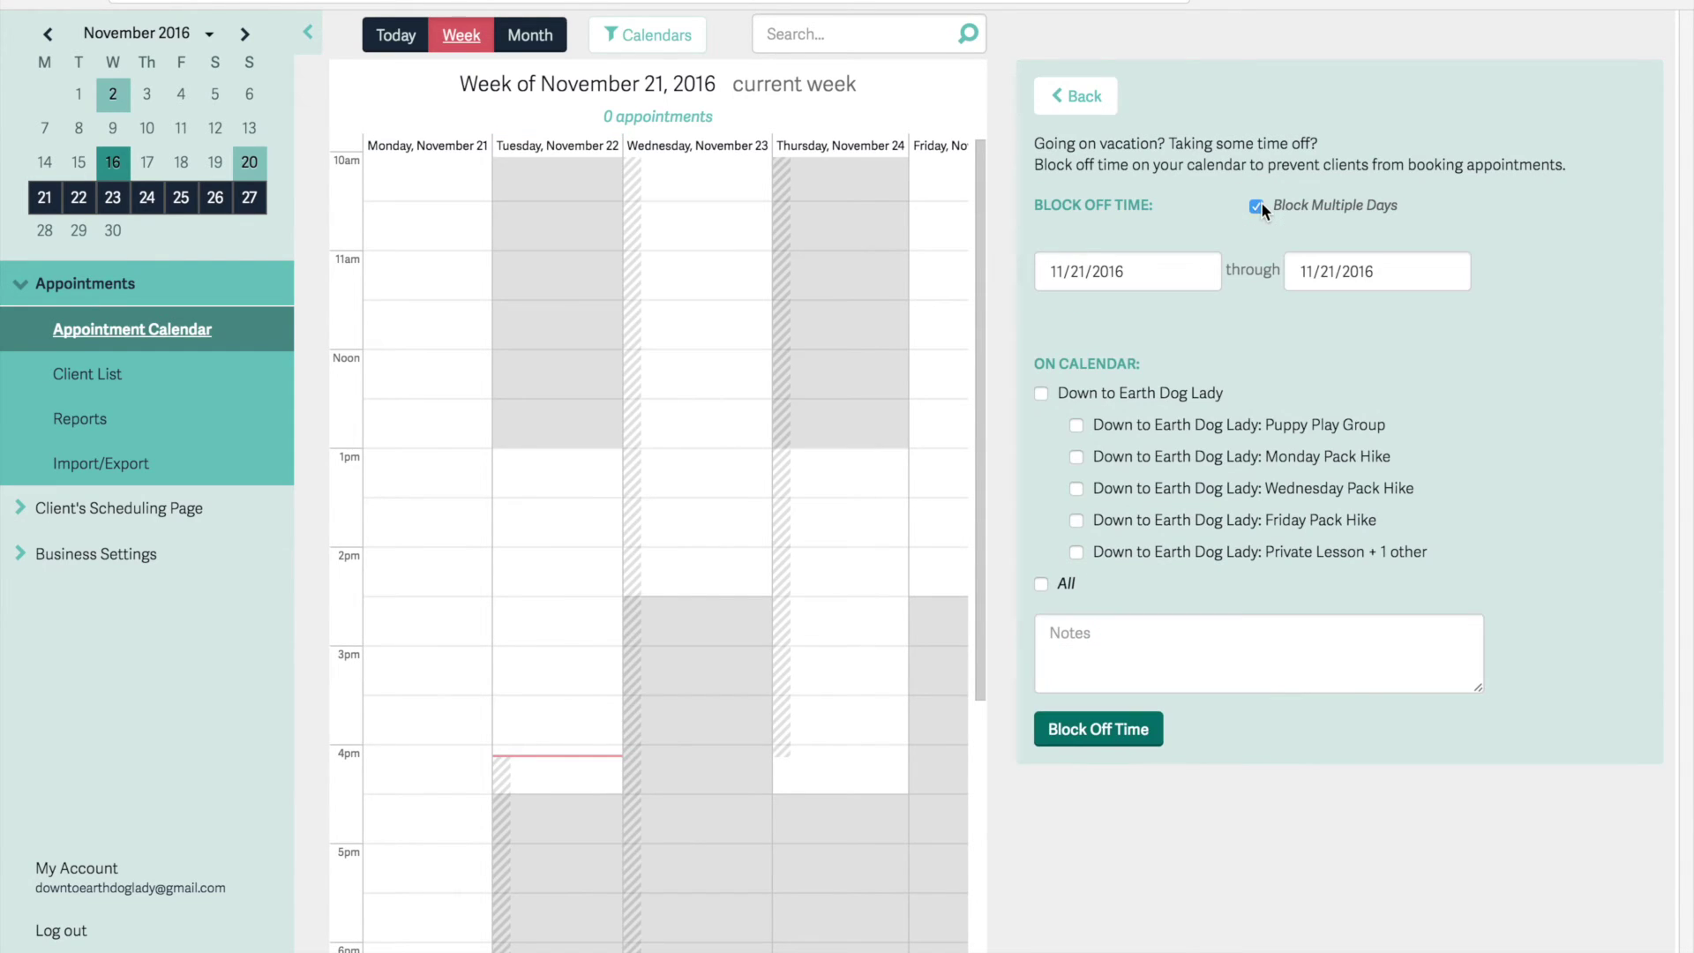
left_click(1198, 272)
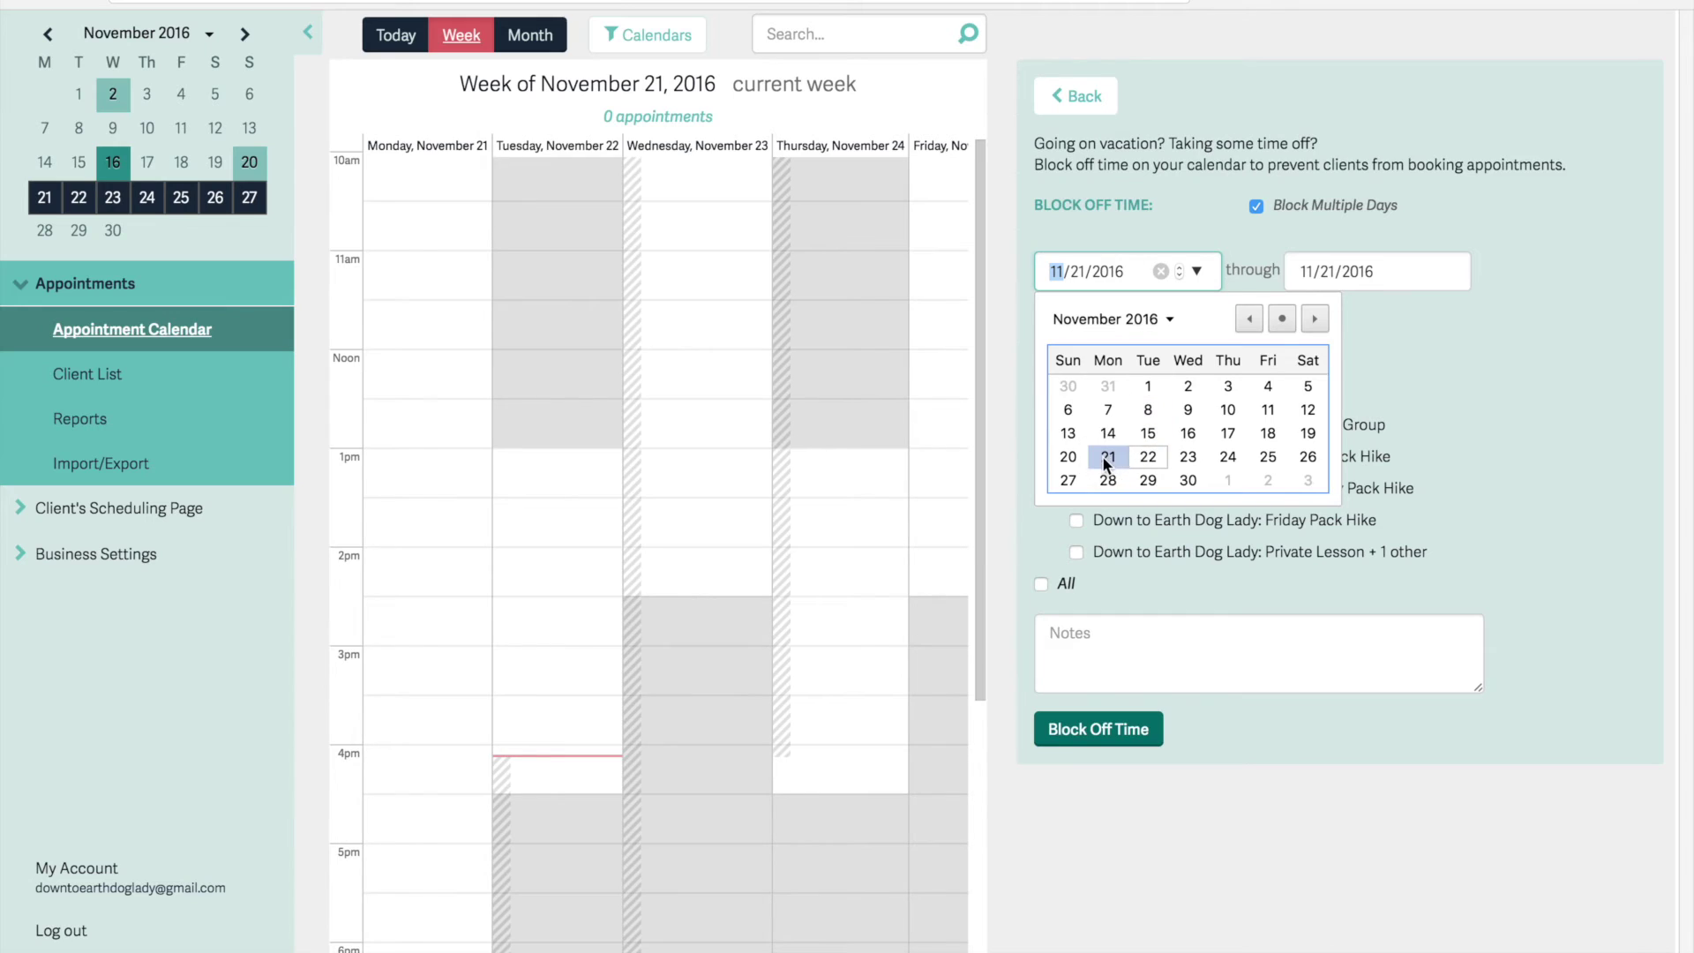
left_click(1112, 456)
left_click(1448, 272)
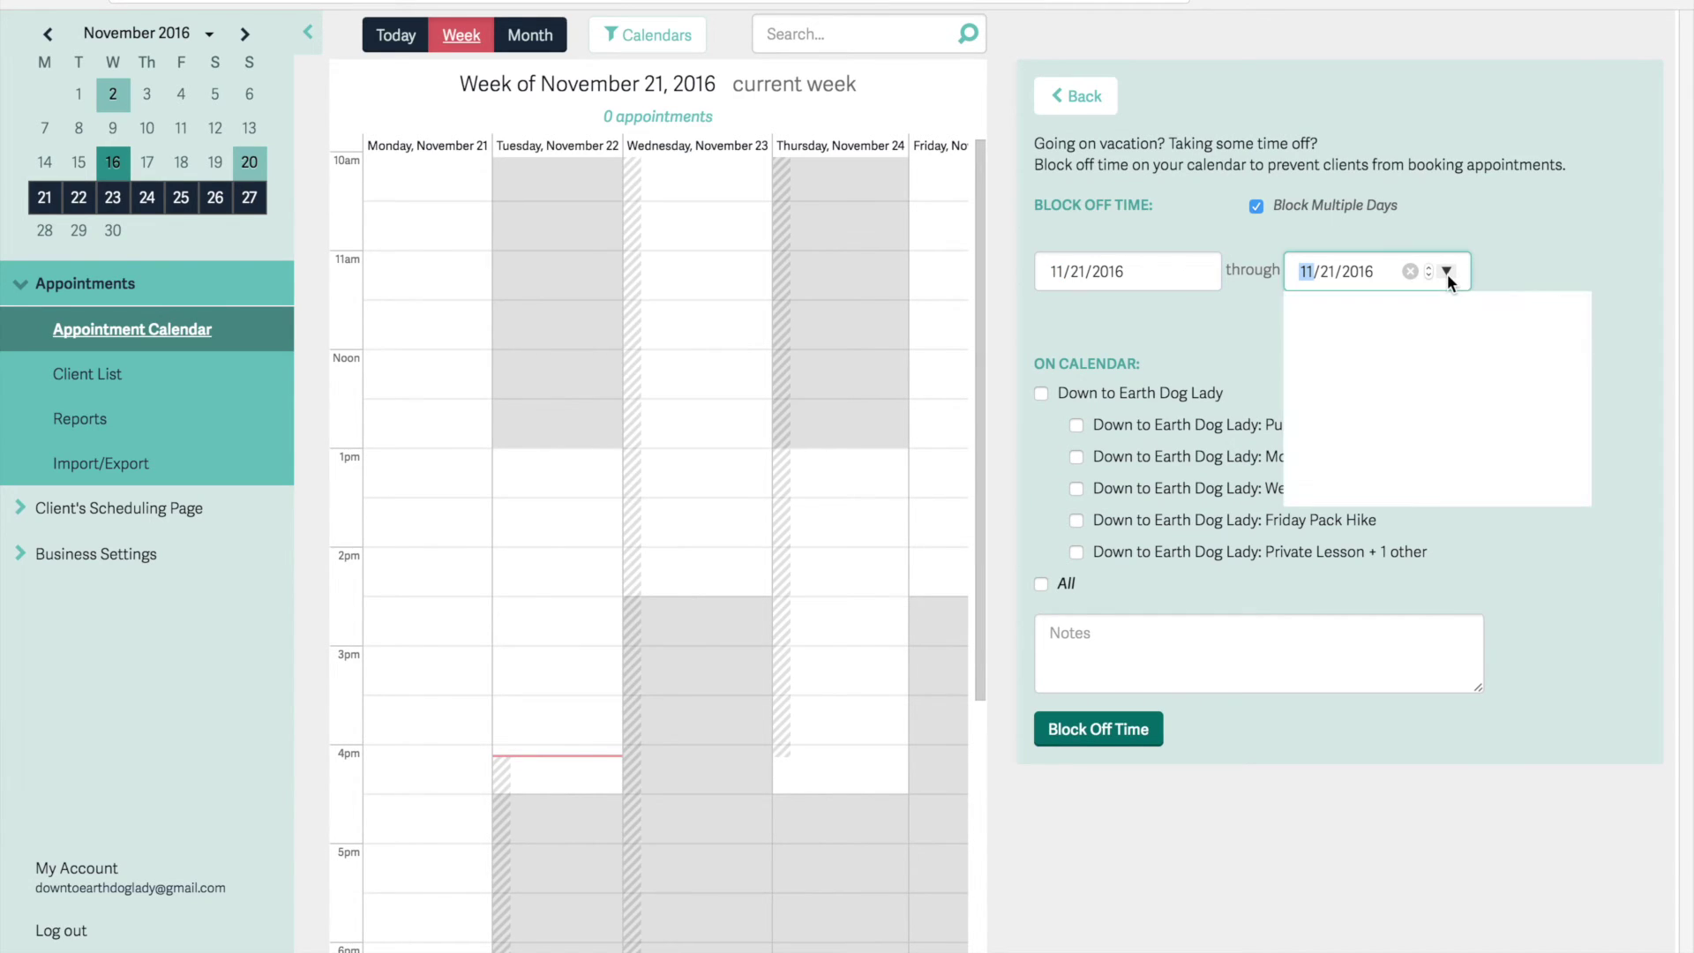
left_click(1438, 481)
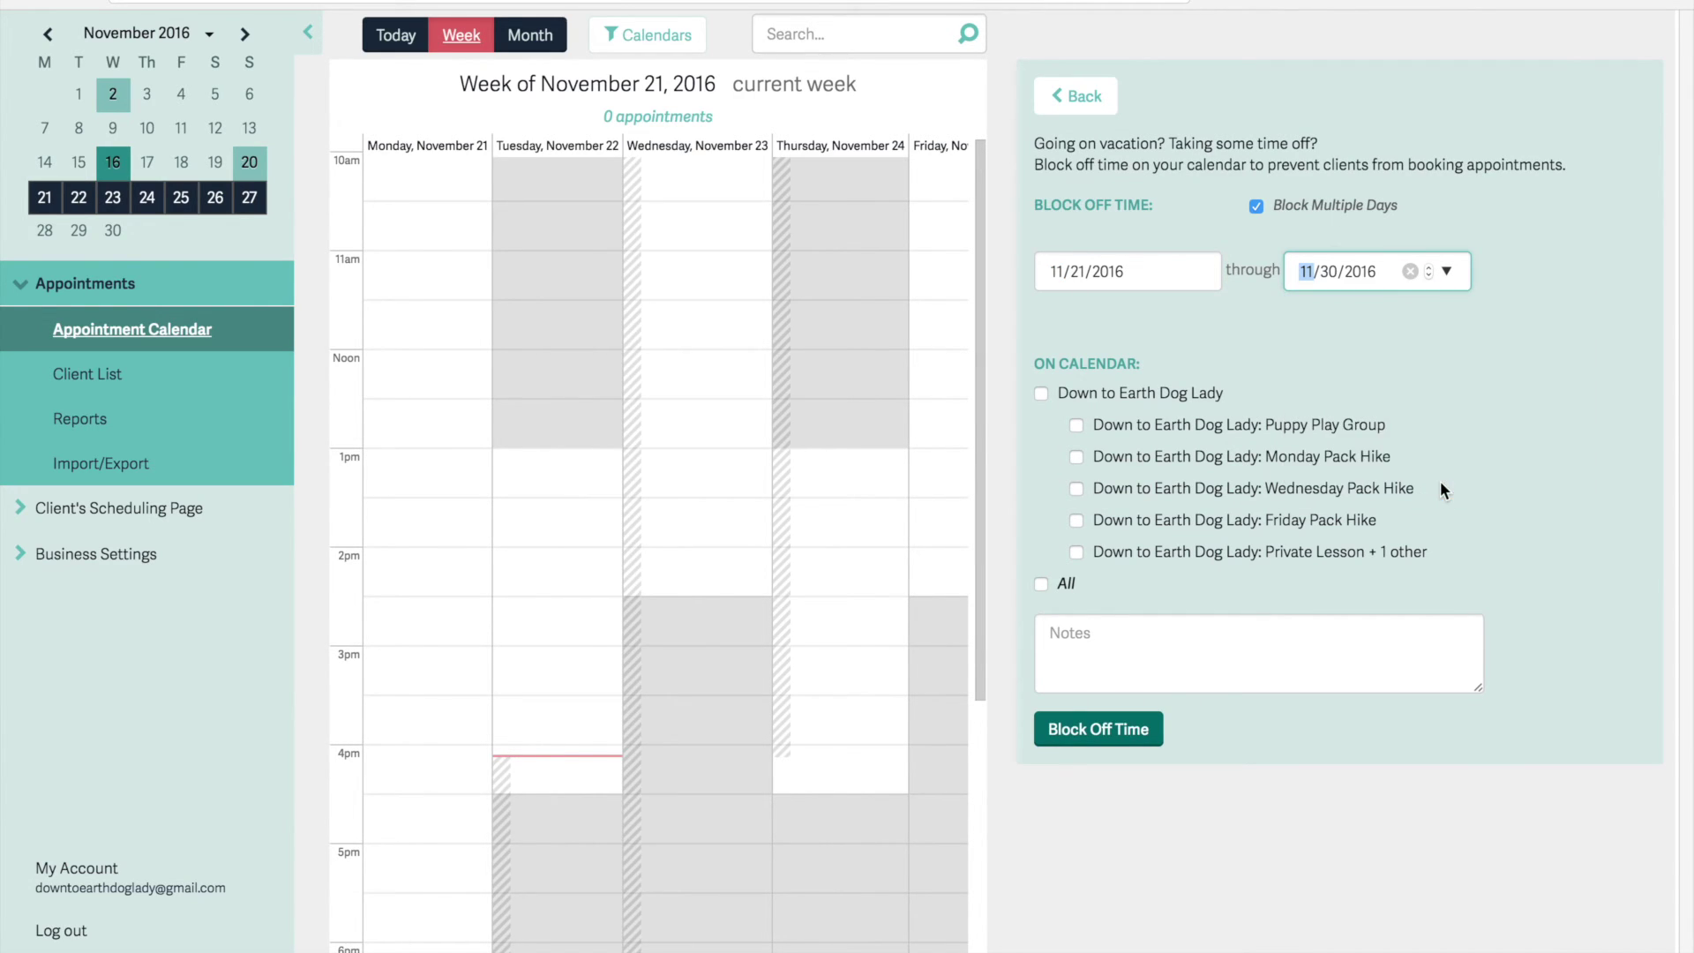
Block off the chosen days on all Down to Earth Dog Lady calendars and check the weekly and monthly calendars
left_click(1041, 394)
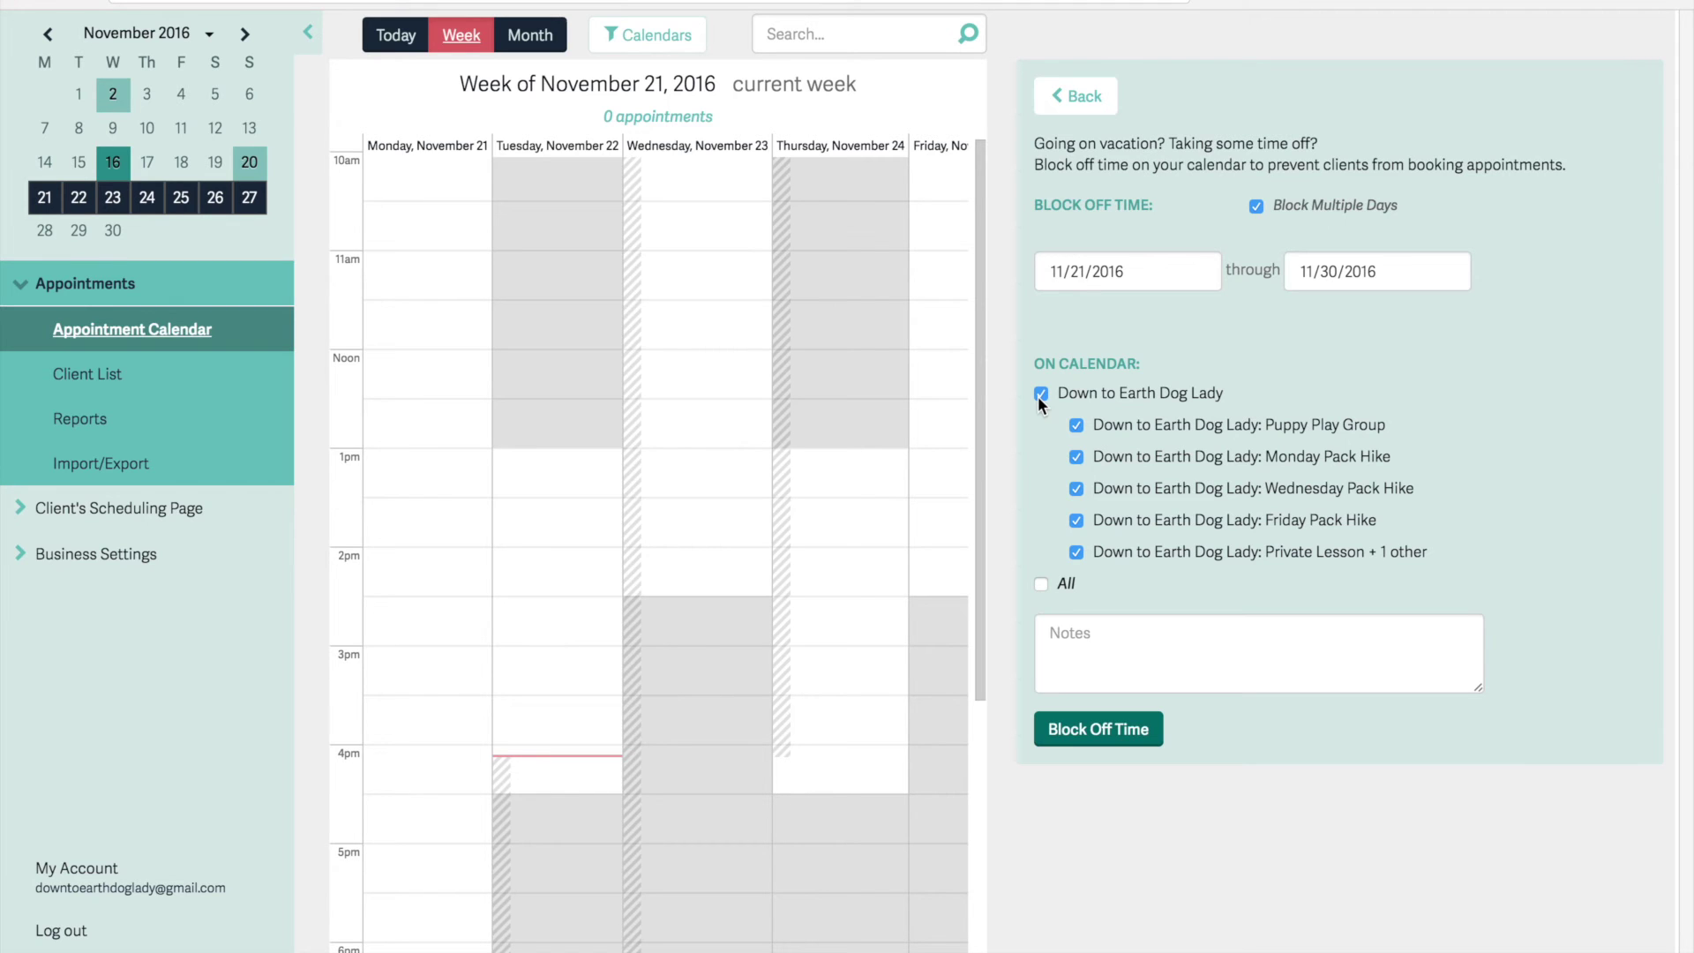
left_click(1113, 722)
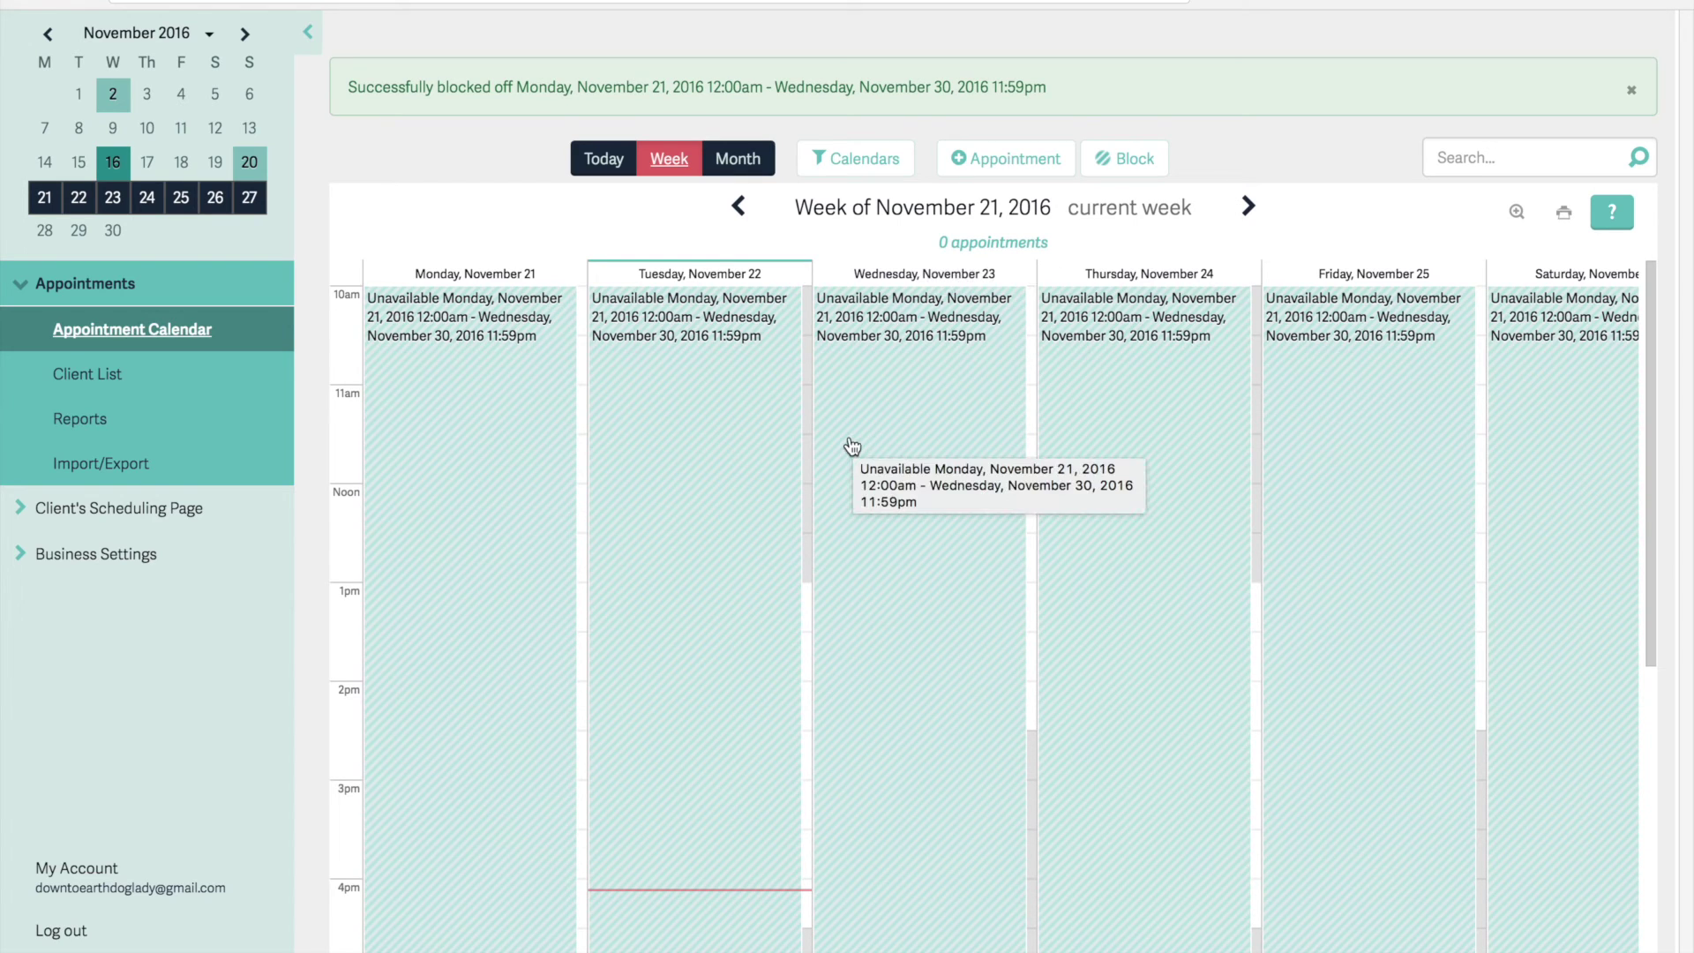
scroll(852, 441, "down", 2)
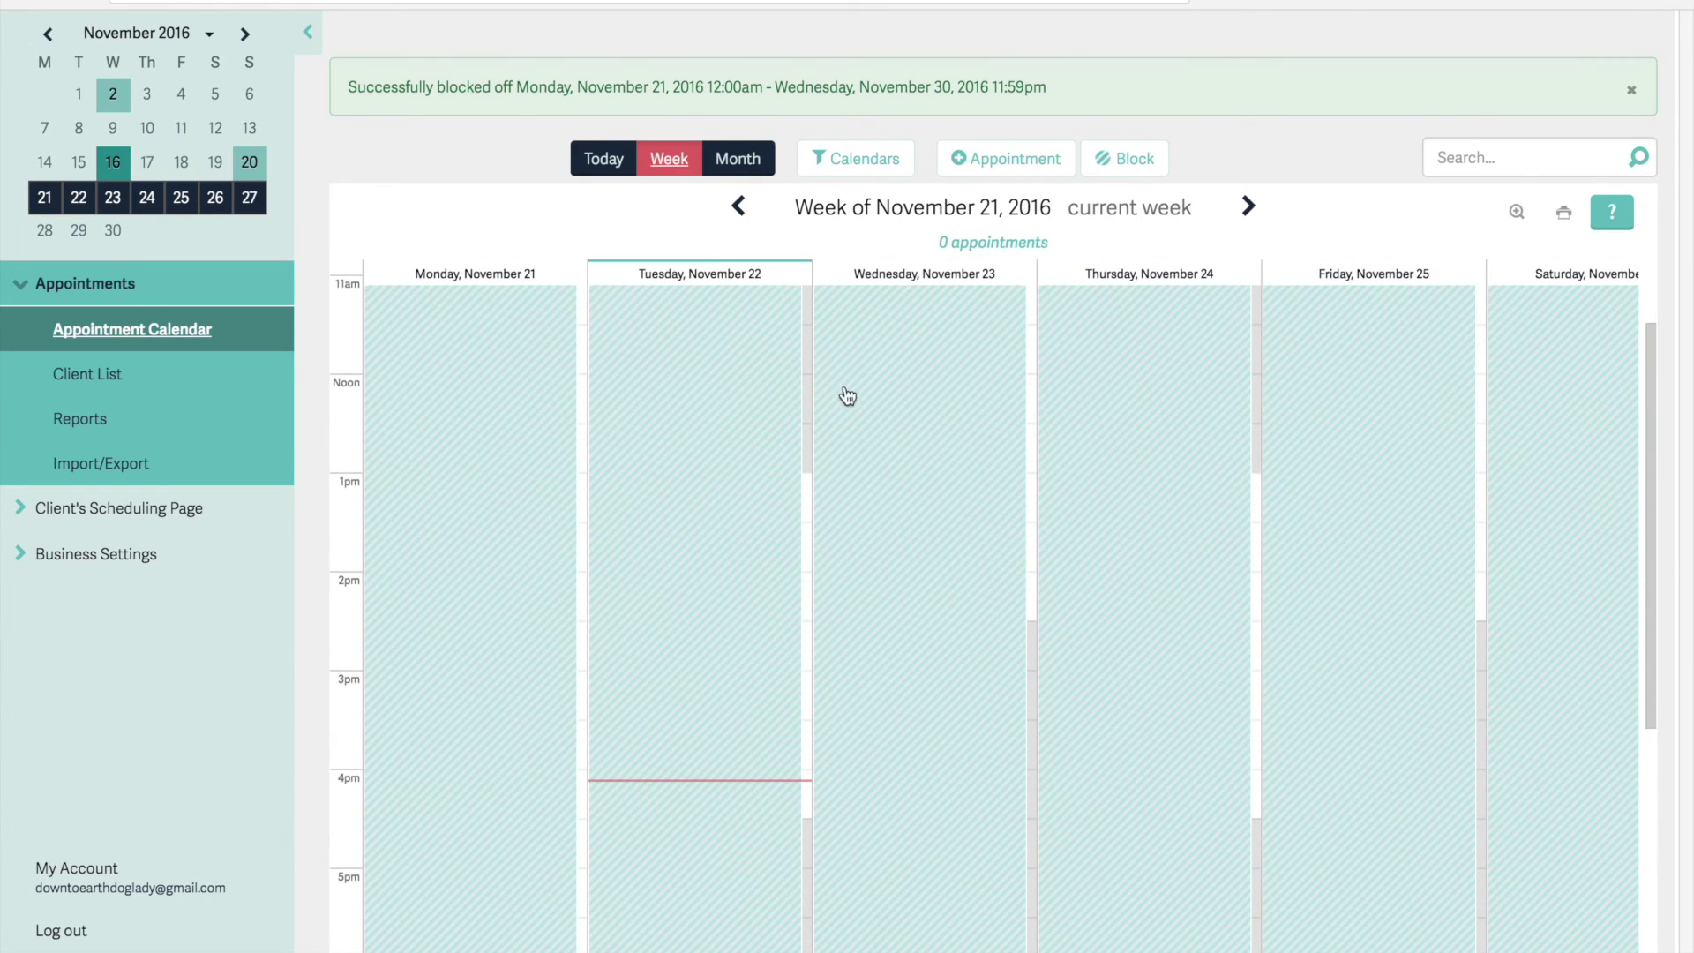
left_click(751, 163)
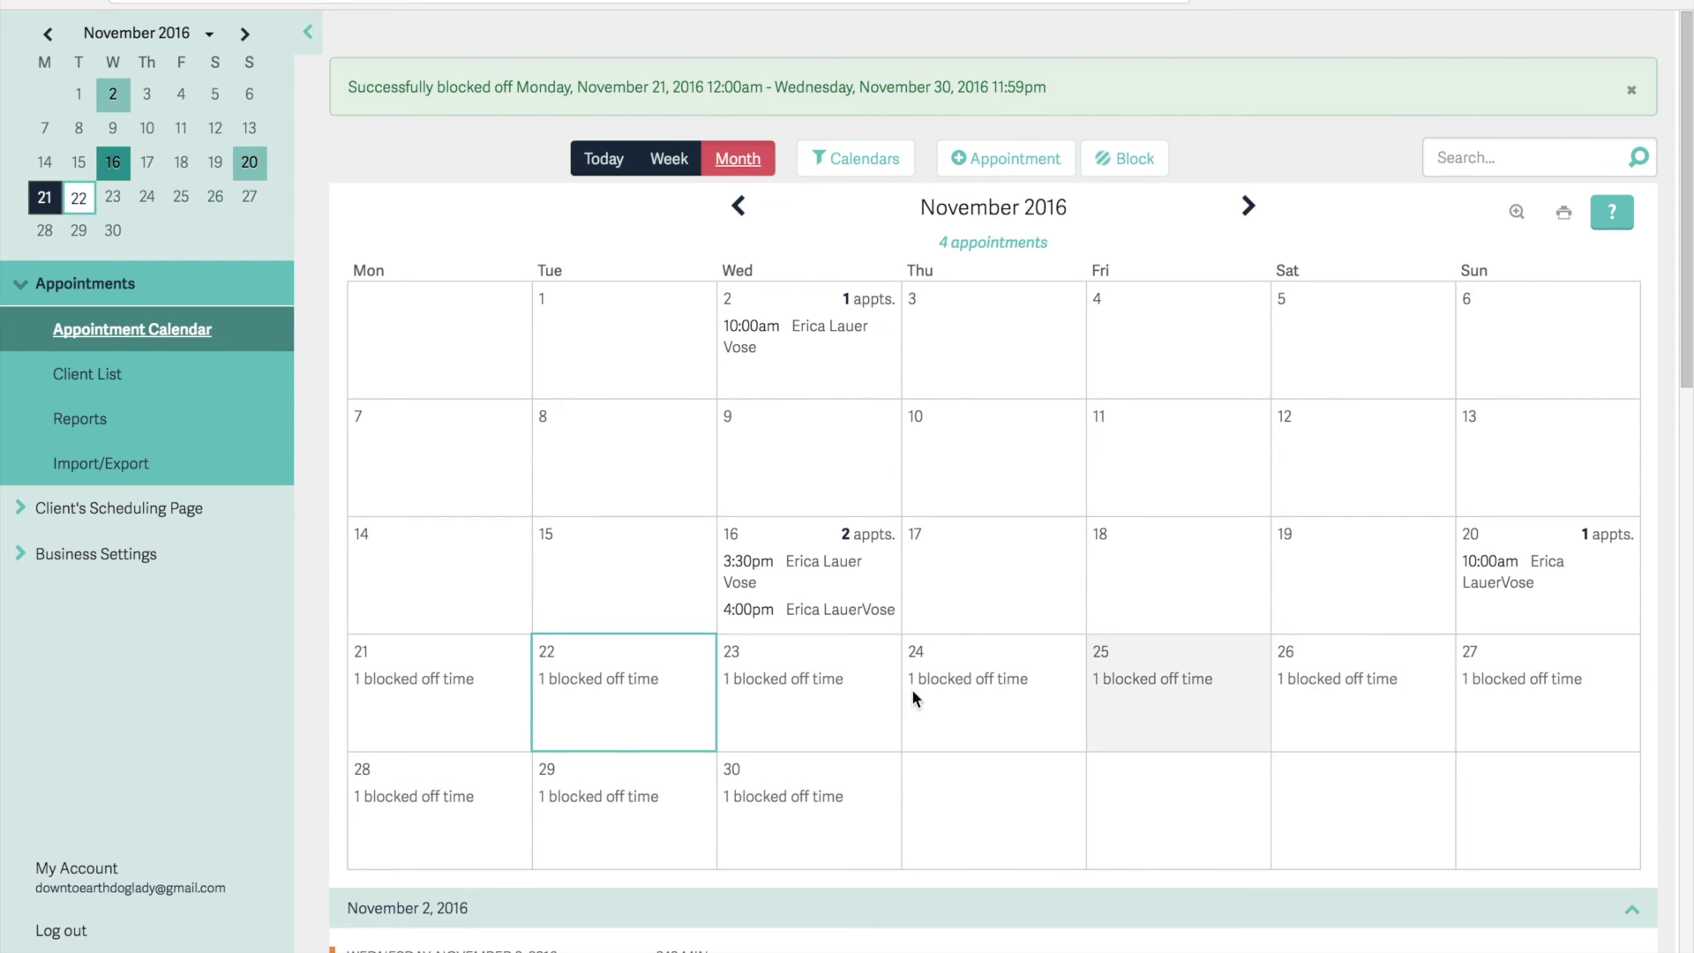
Set up an 11:00am to 12:00pm time block that repeats every Saturday
left_click(555, 797)
left_click(1179, 422)
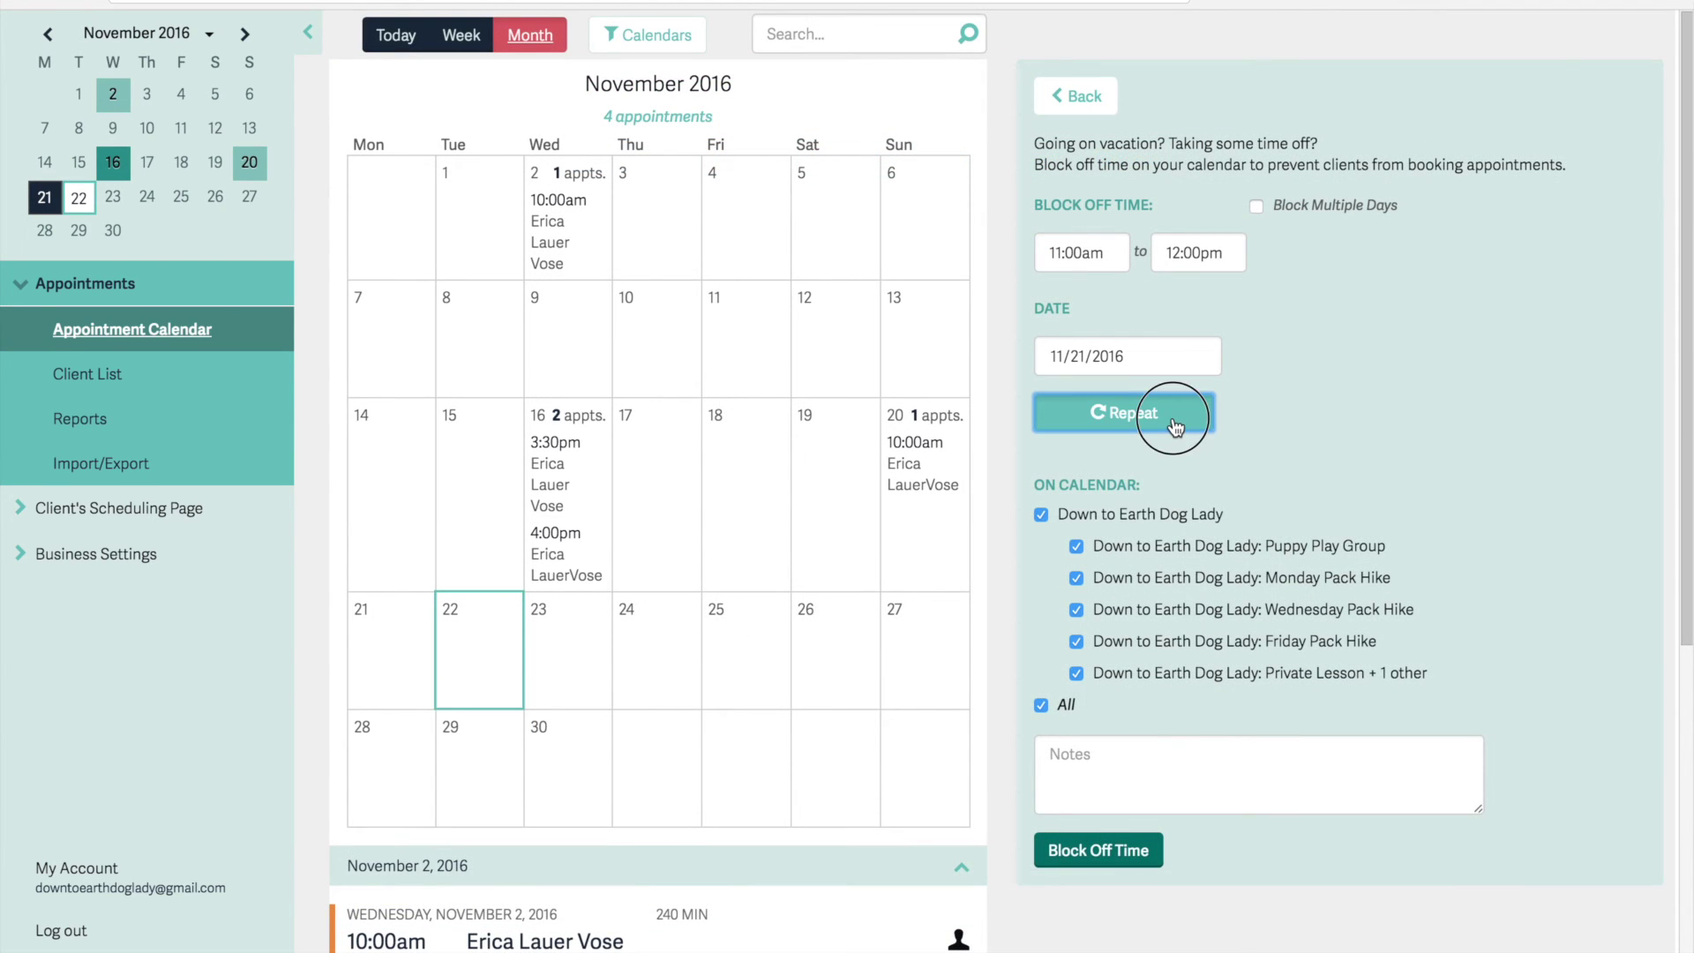
left_click(1278, 475)
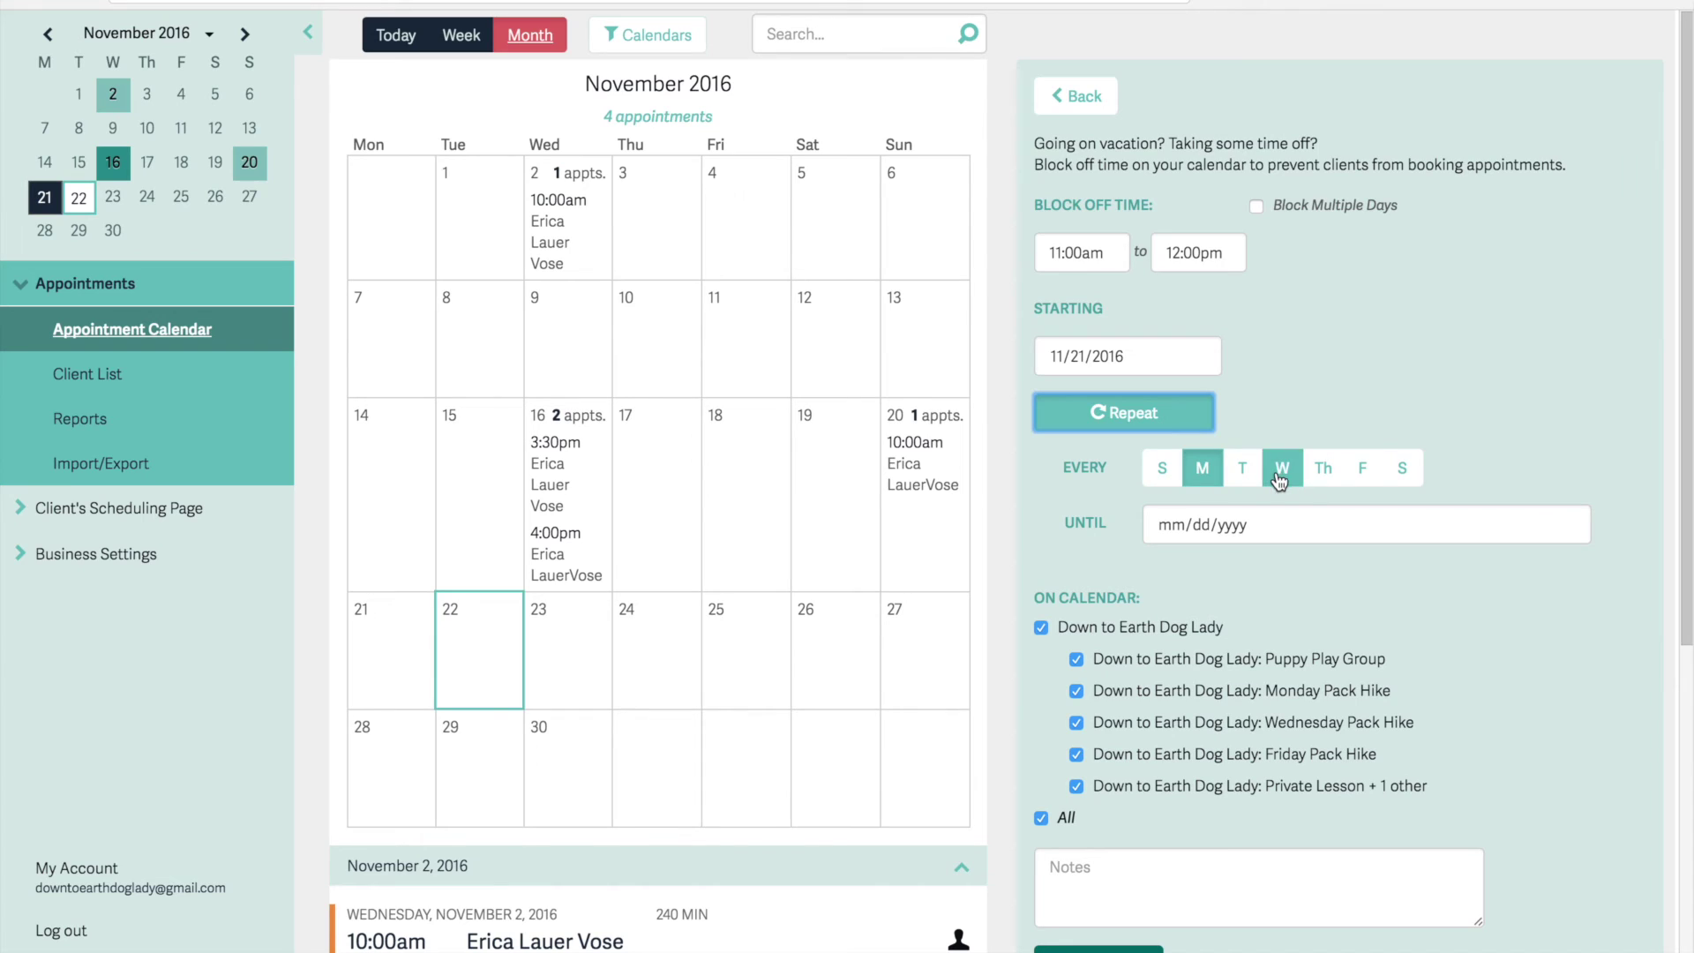
left_click(1405, 472)
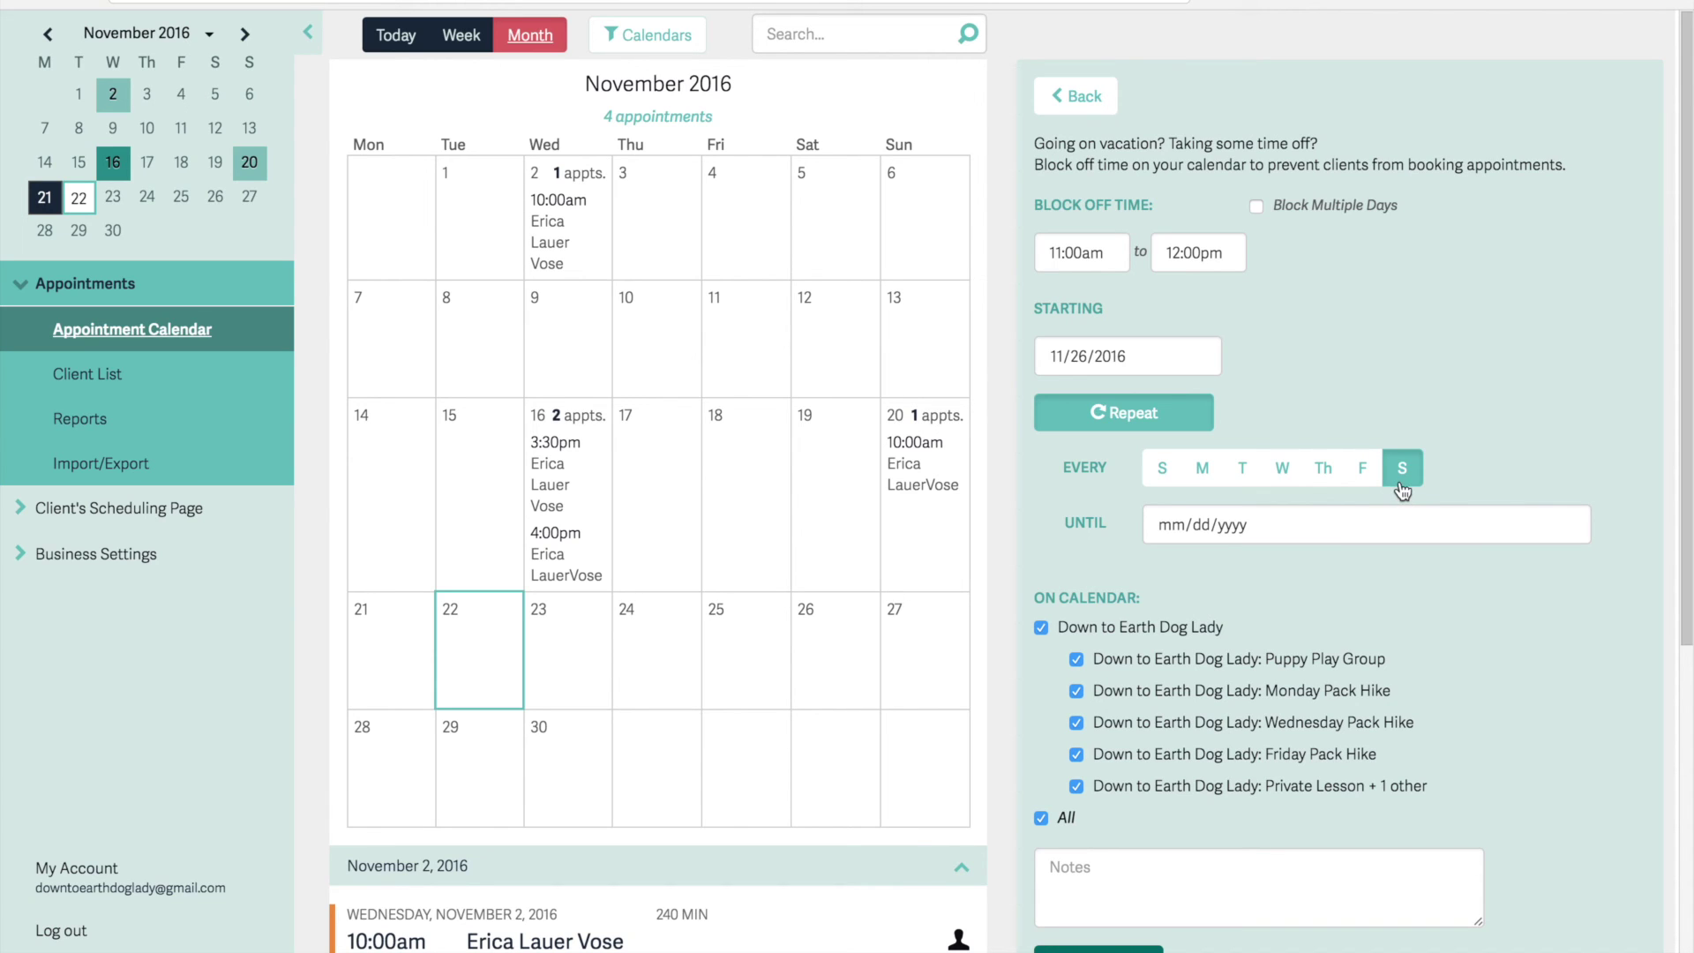
Set the Saturday block to repeat until 01/28/2017 and block off the time on all calendars
left_click(1565, 526)
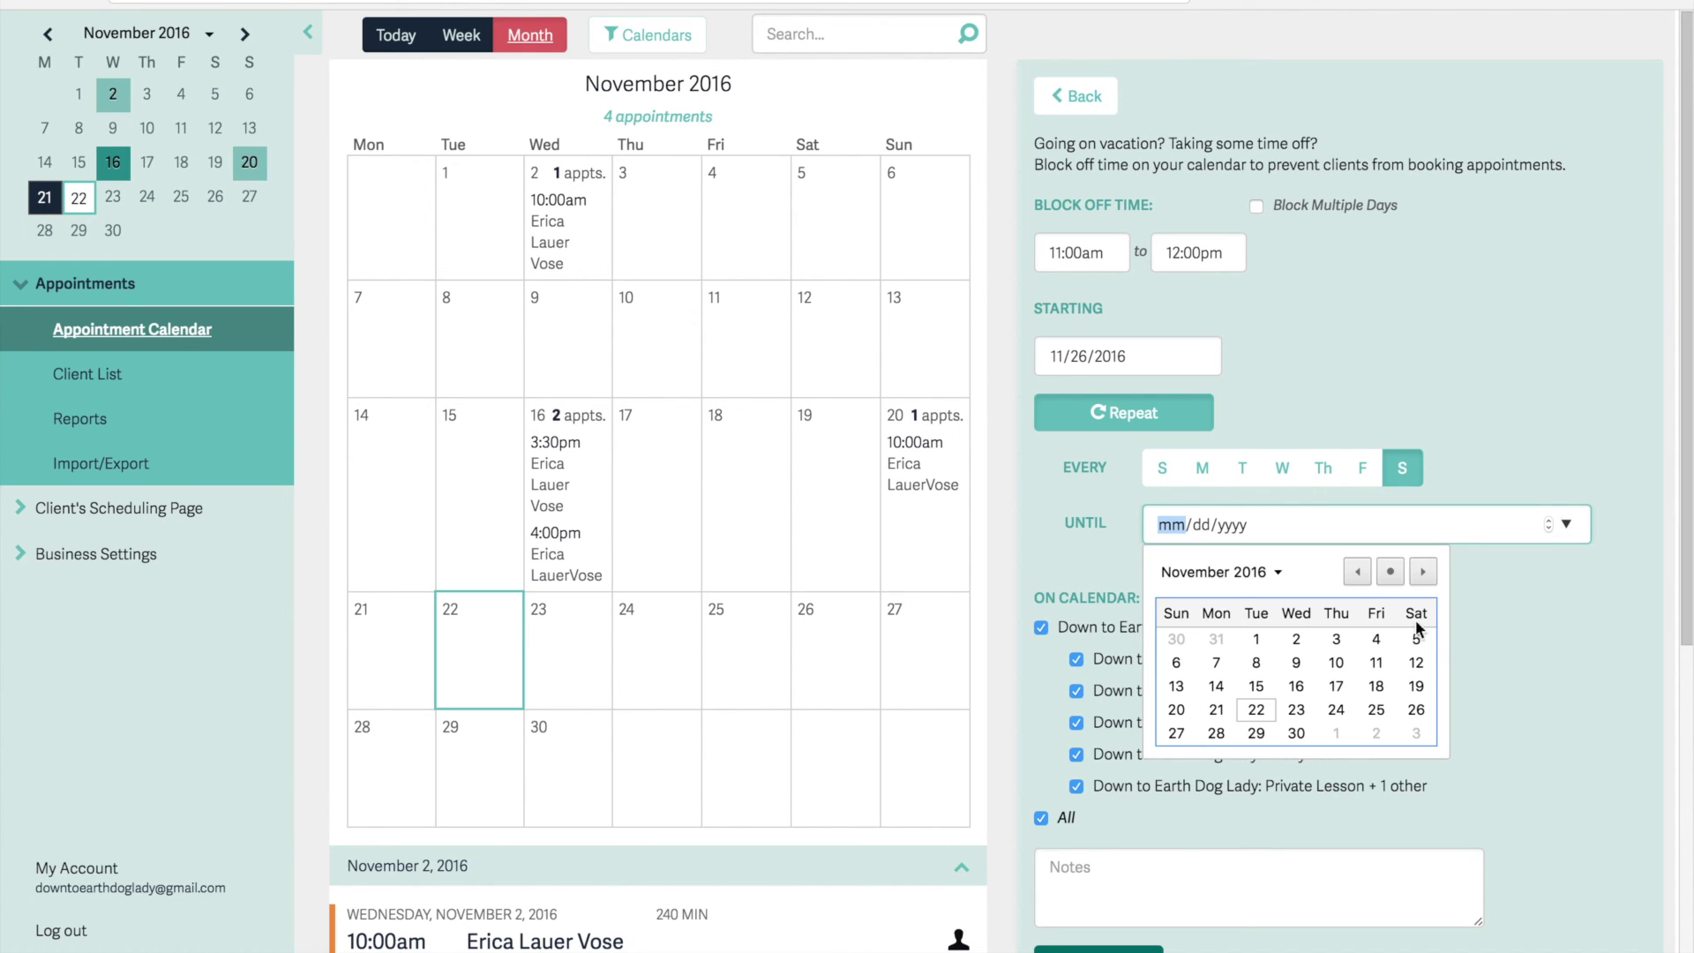
left_click(1423, 571)
left_click(1423, 571)
left_click(1417, 709)
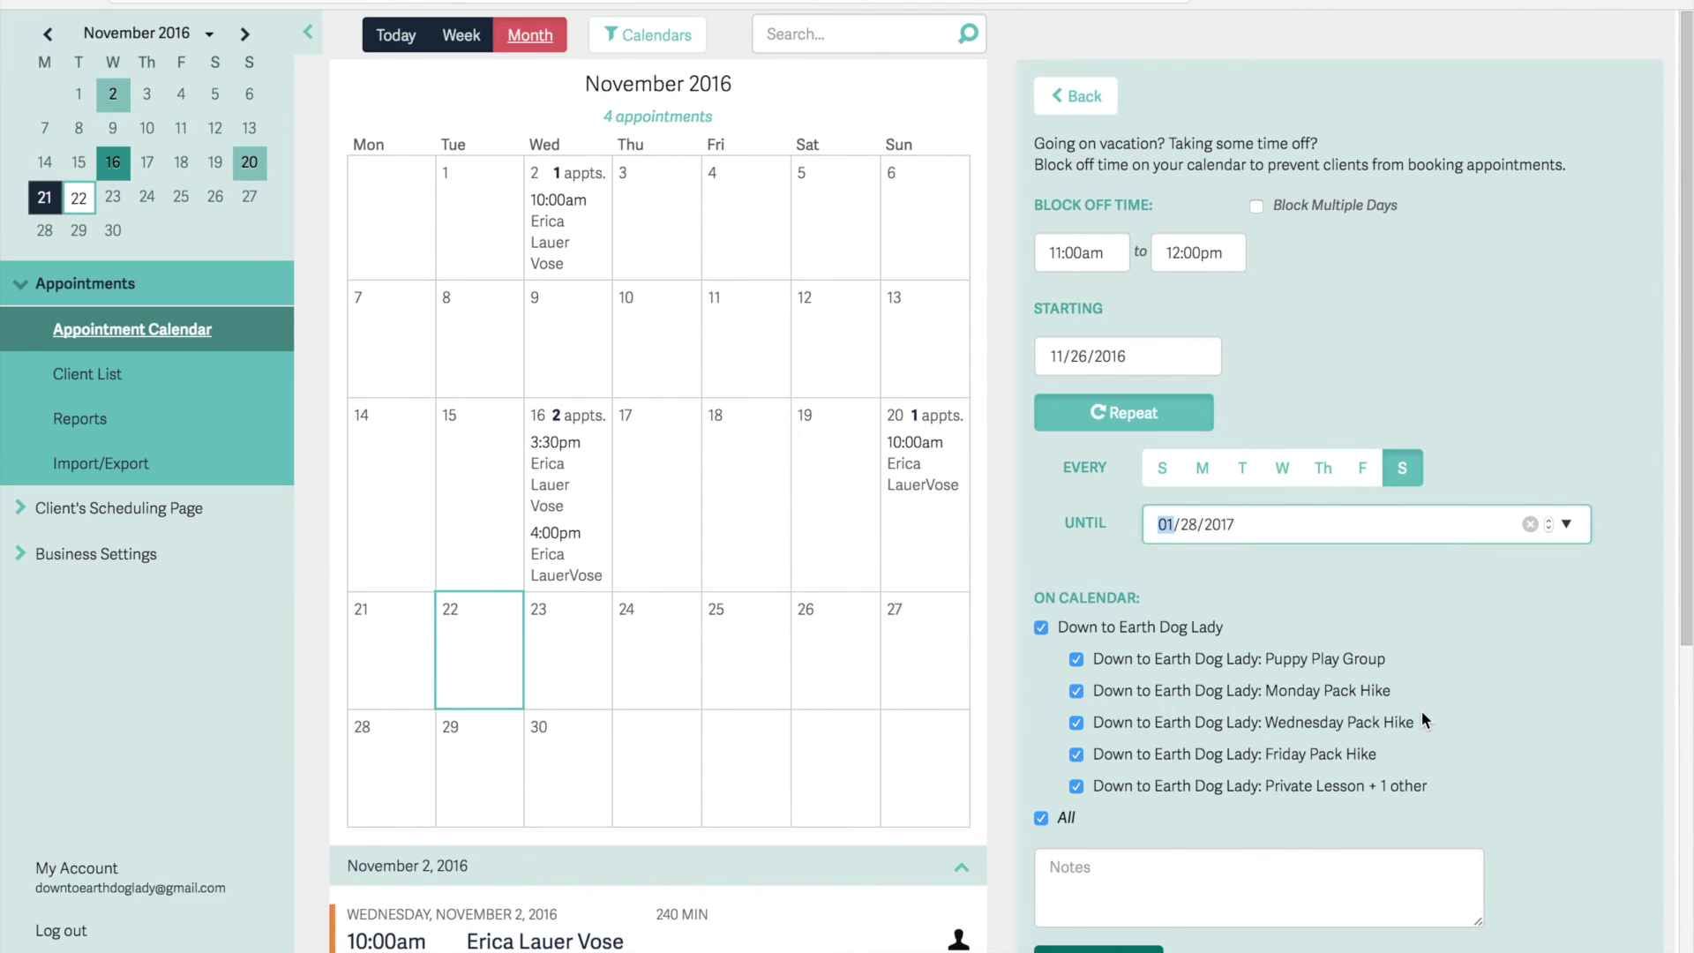
scroll(1210, 527, "down", 3)
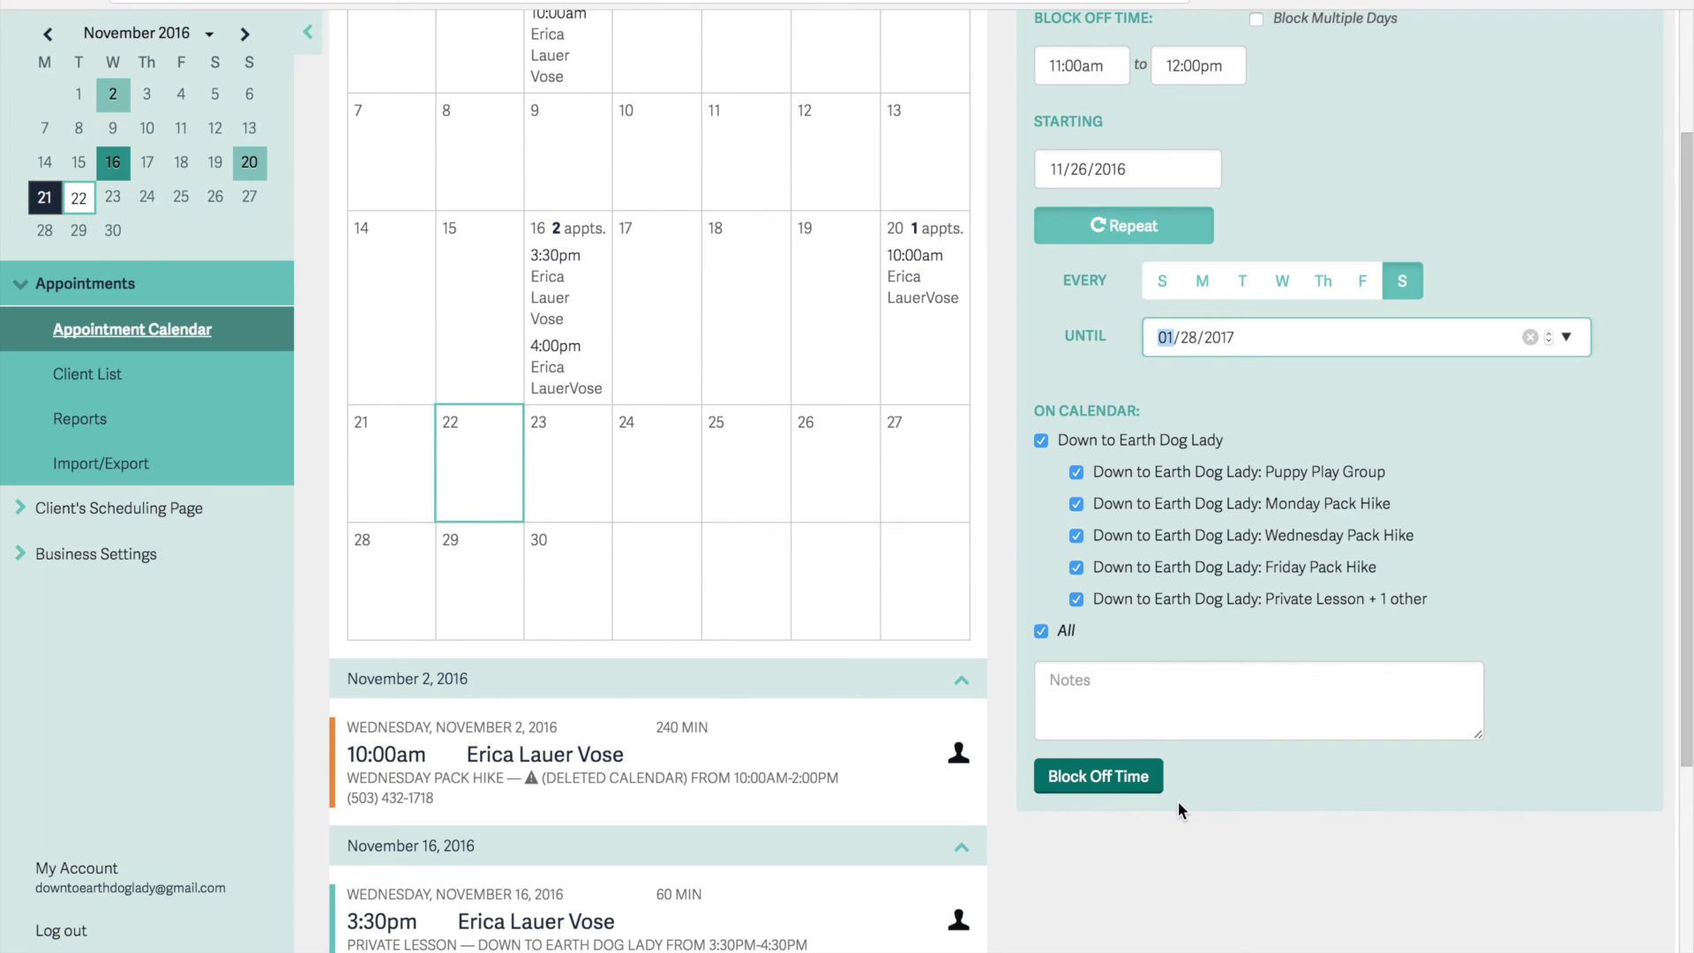
left_click(1107, 789)
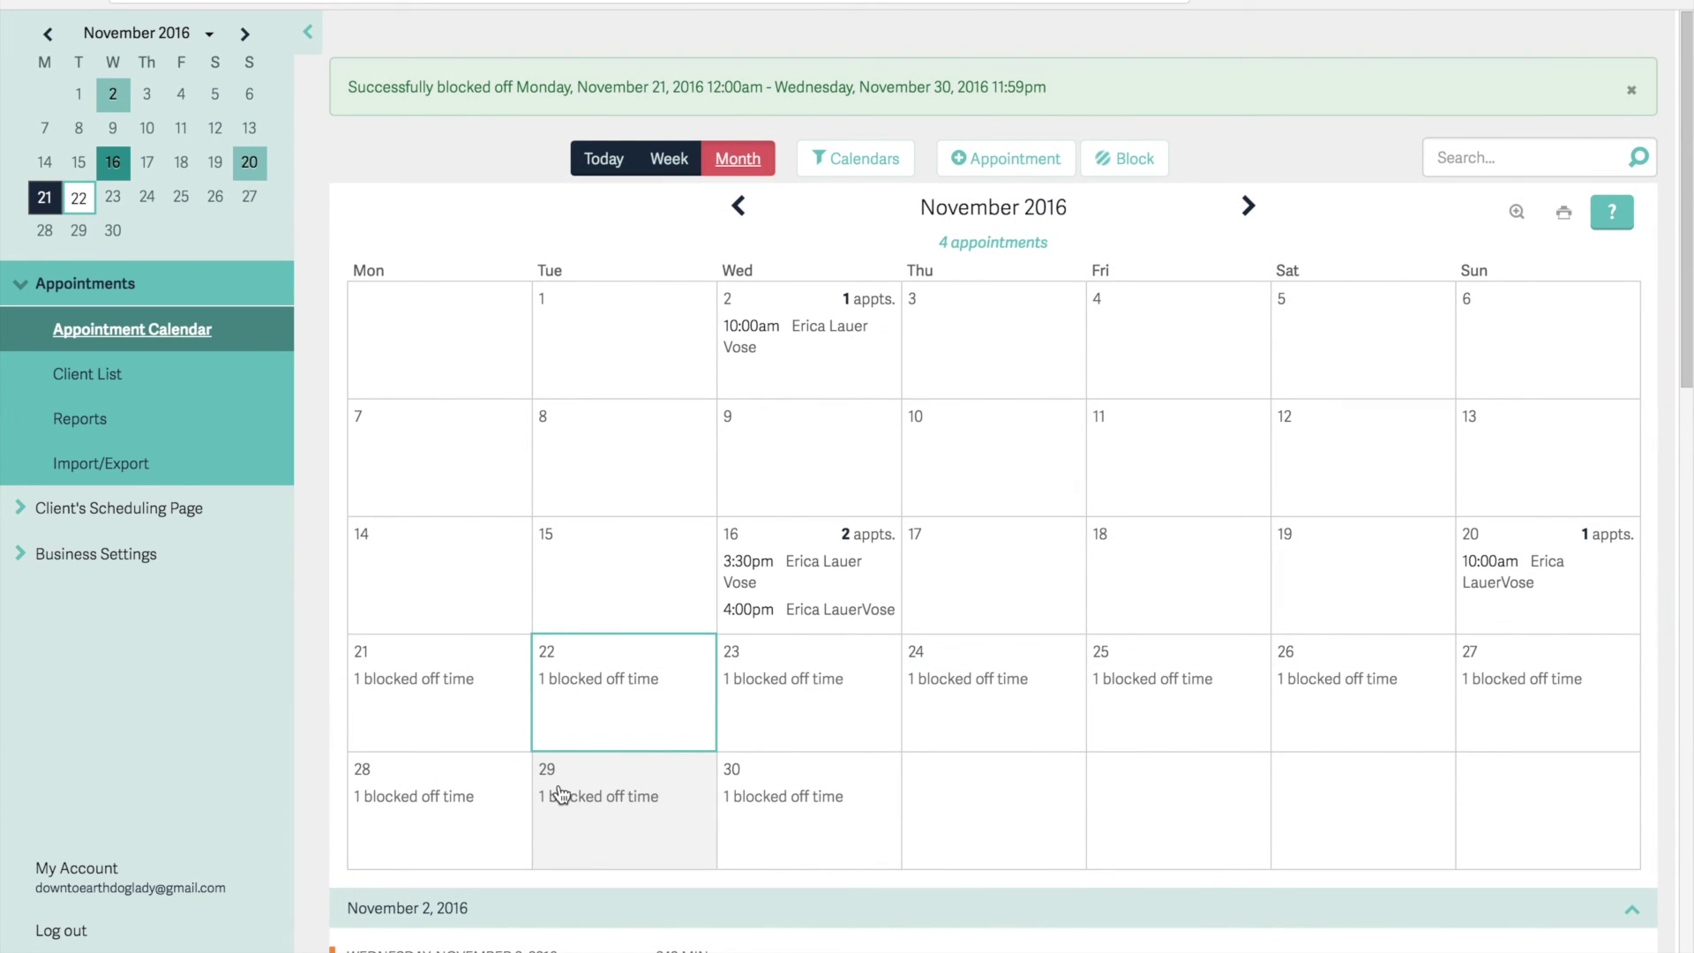